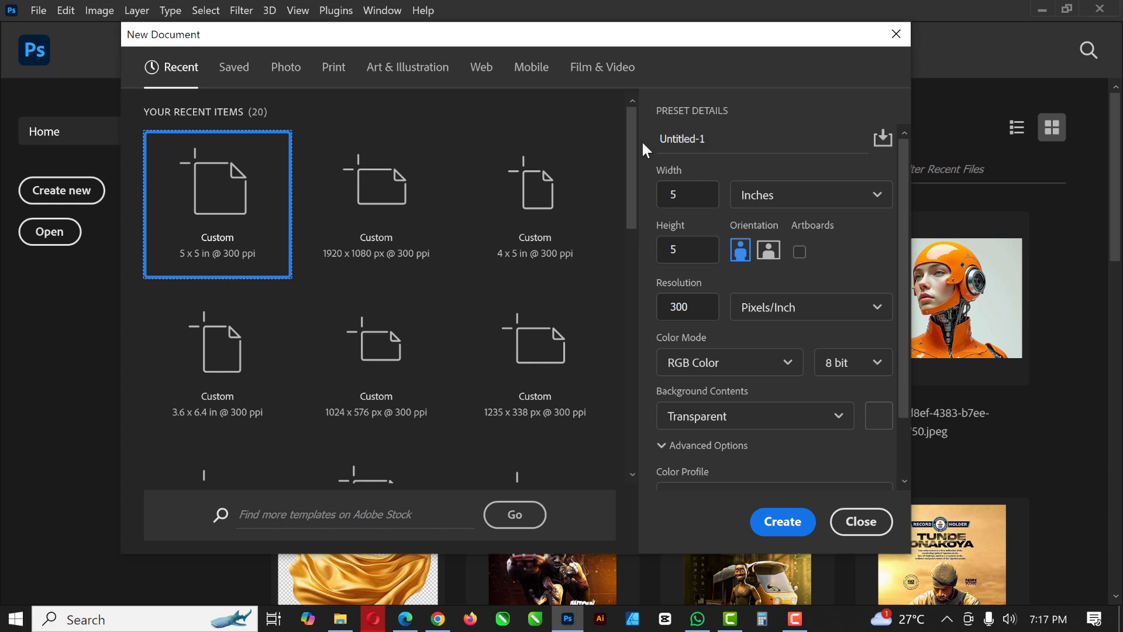
- Create a 5 x 5 inch, 300 ppi RGB document with transparent background named SOCIAL MEDIA FLYER
key(Tab)
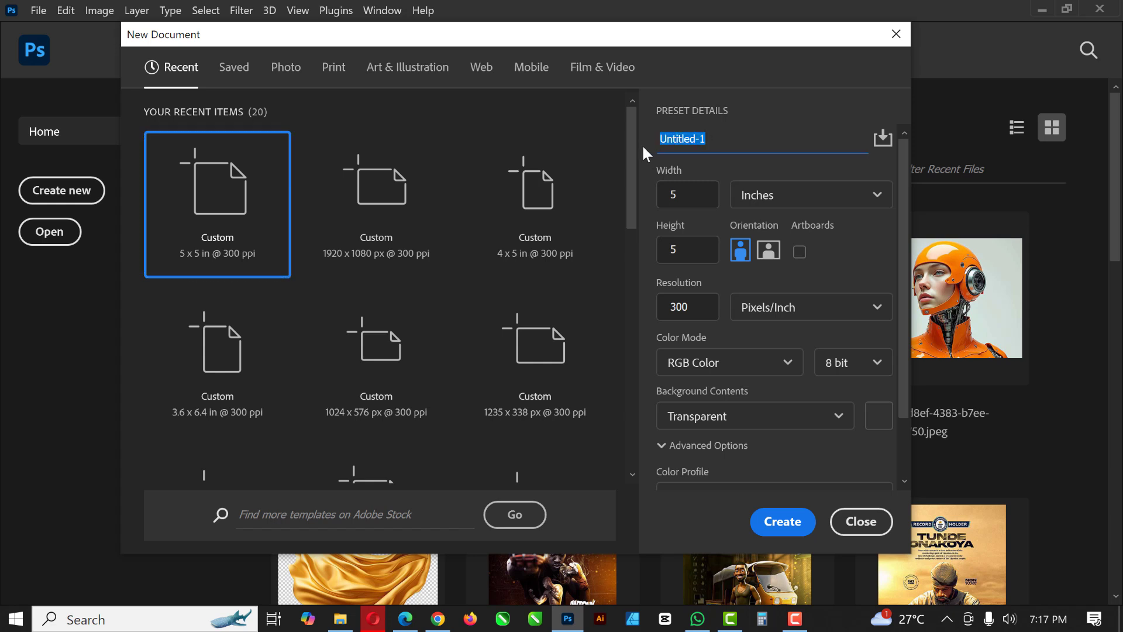
text(SOCIAL MEDIA FL)
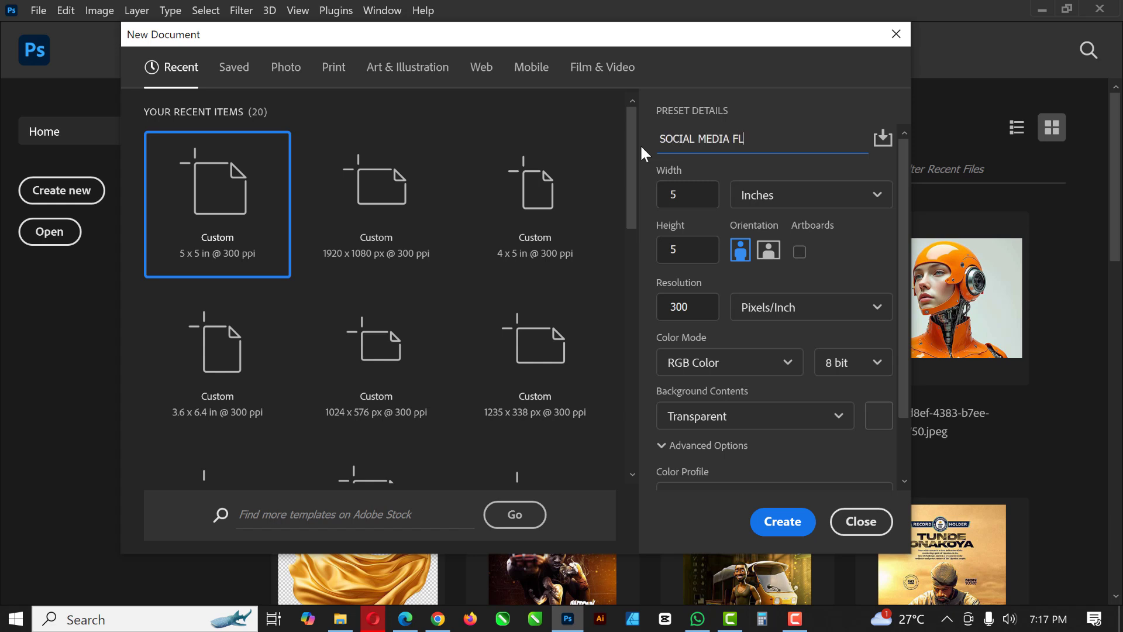
text(YER)
click(694, 198)
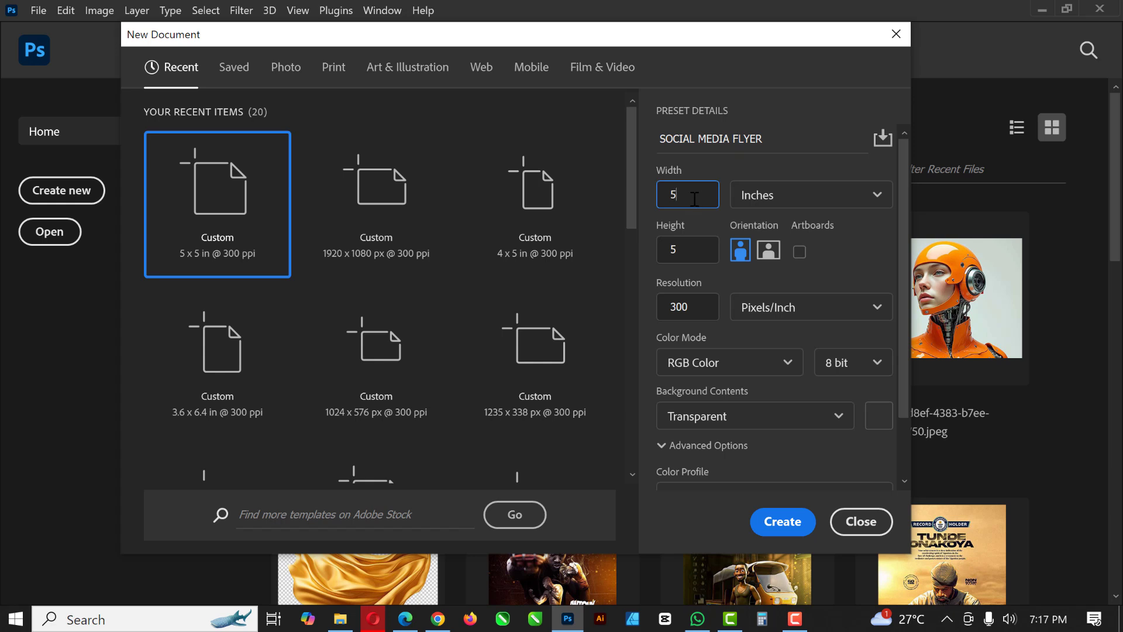
click(689, 255)
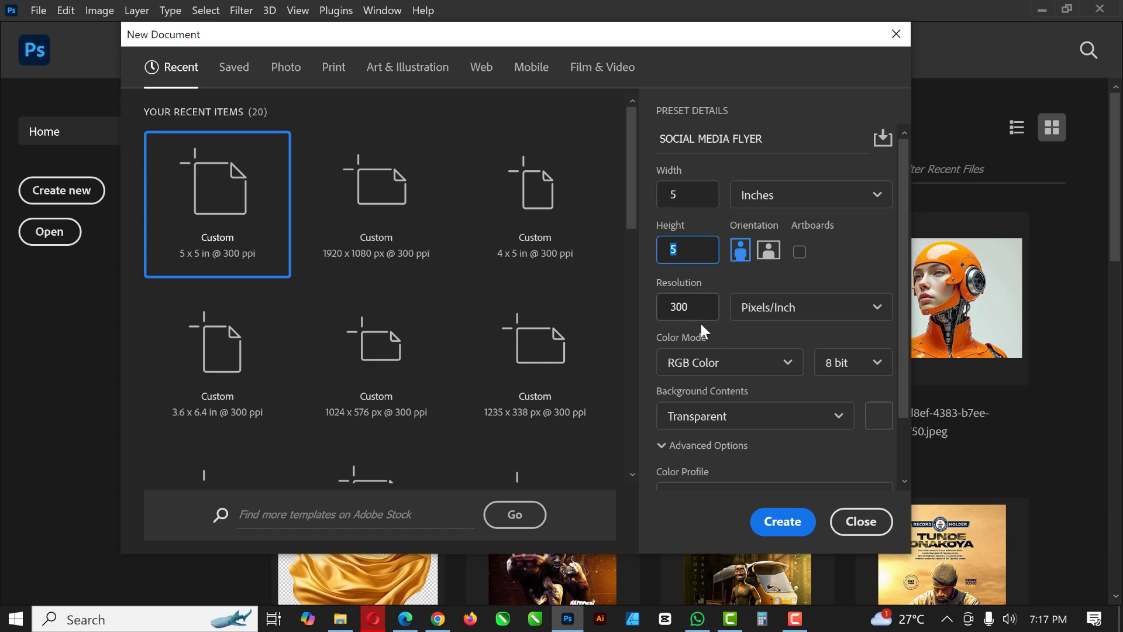
scroll(760, 444, down, 2)
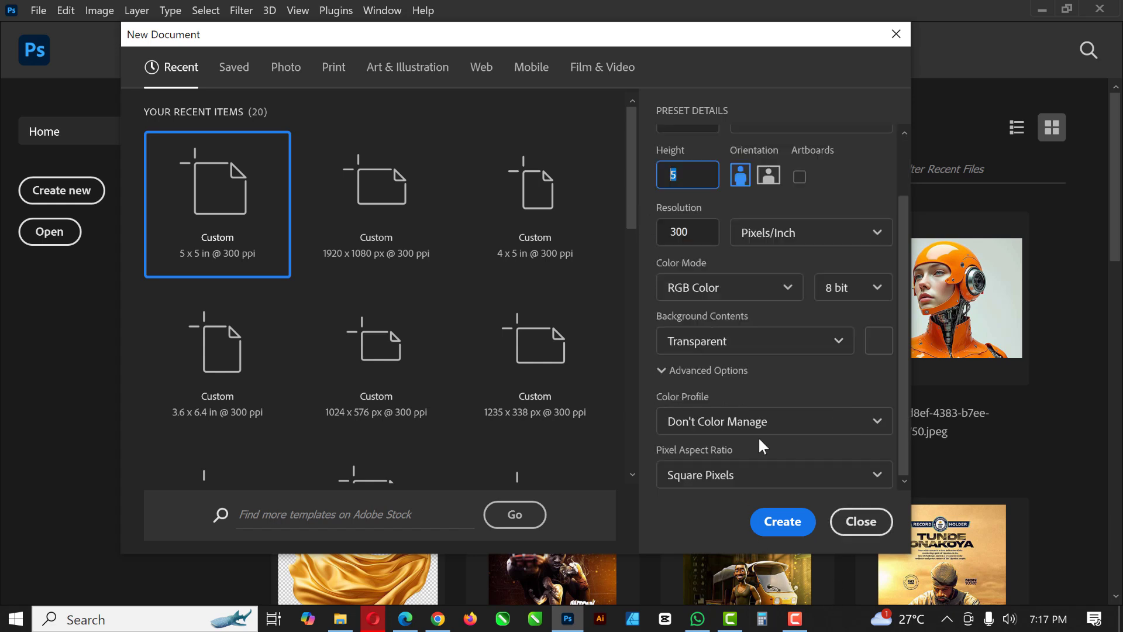
click(783, 523)
click(772, 523)
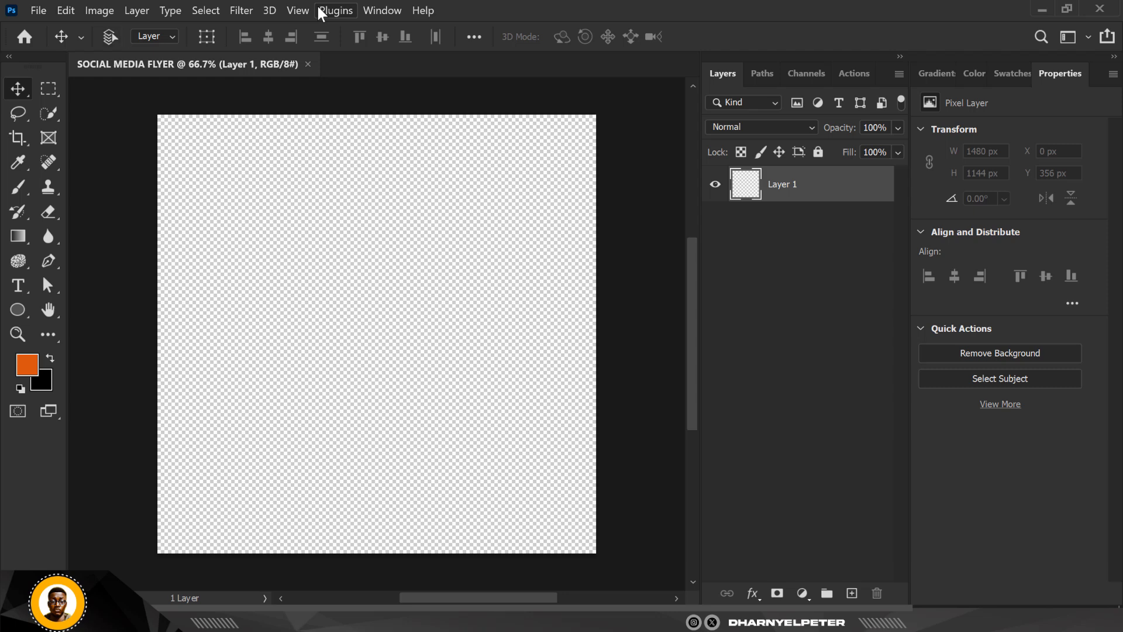
- Confirm e15a0c as the foreground color and set the background color to dark brown 200e03
key(ctrl+0)
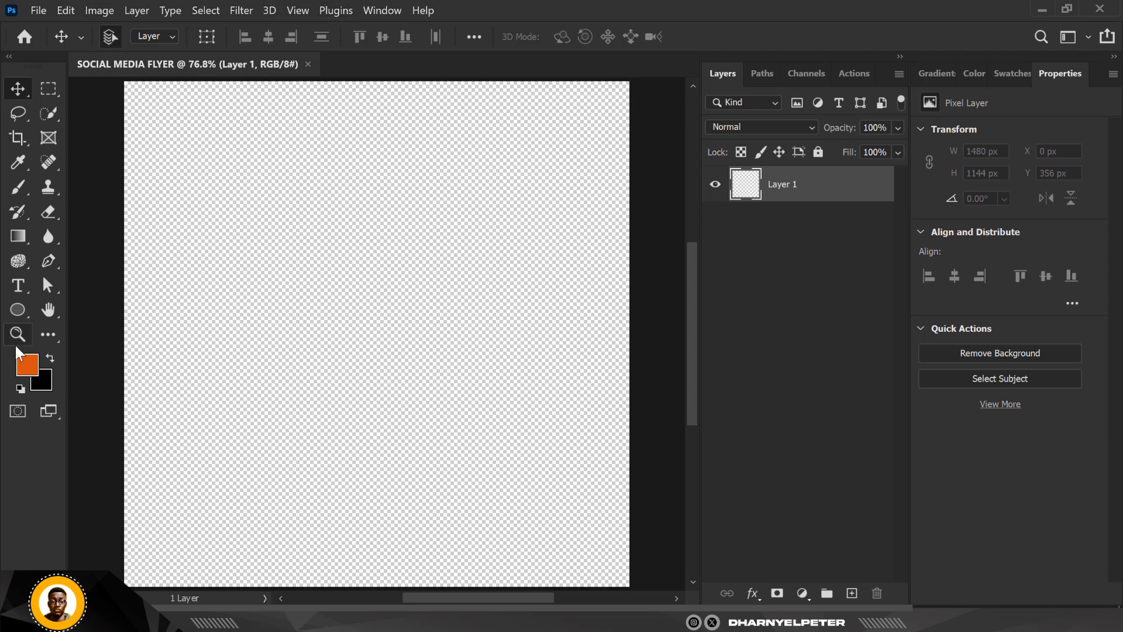
click(26, 363)
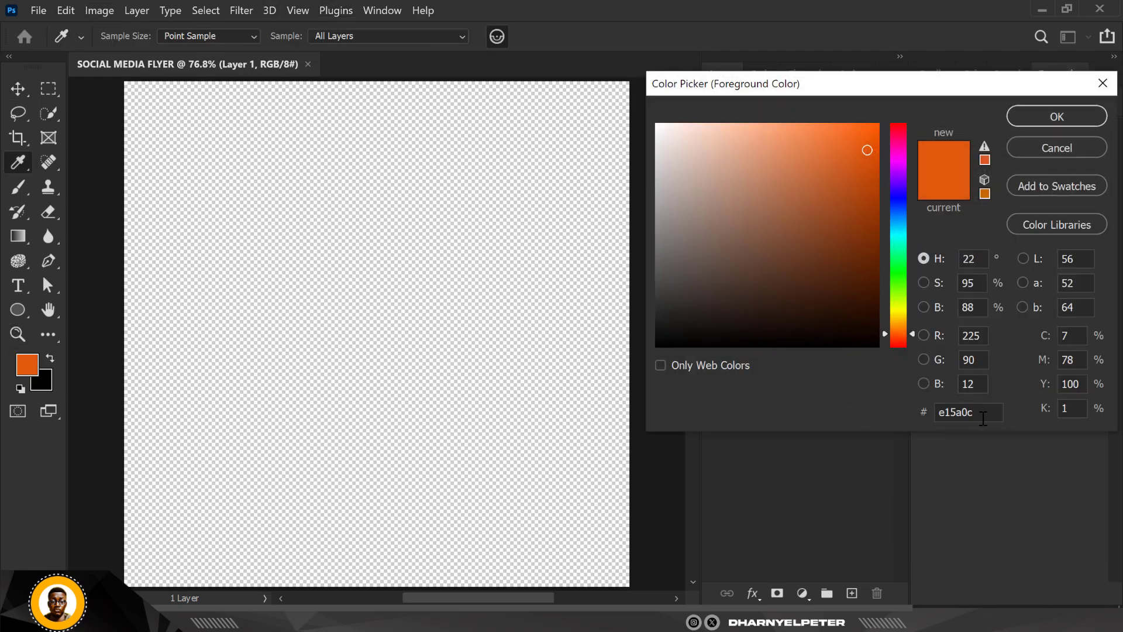
drag(988, 416, 925, 426)
click(1061, 116)
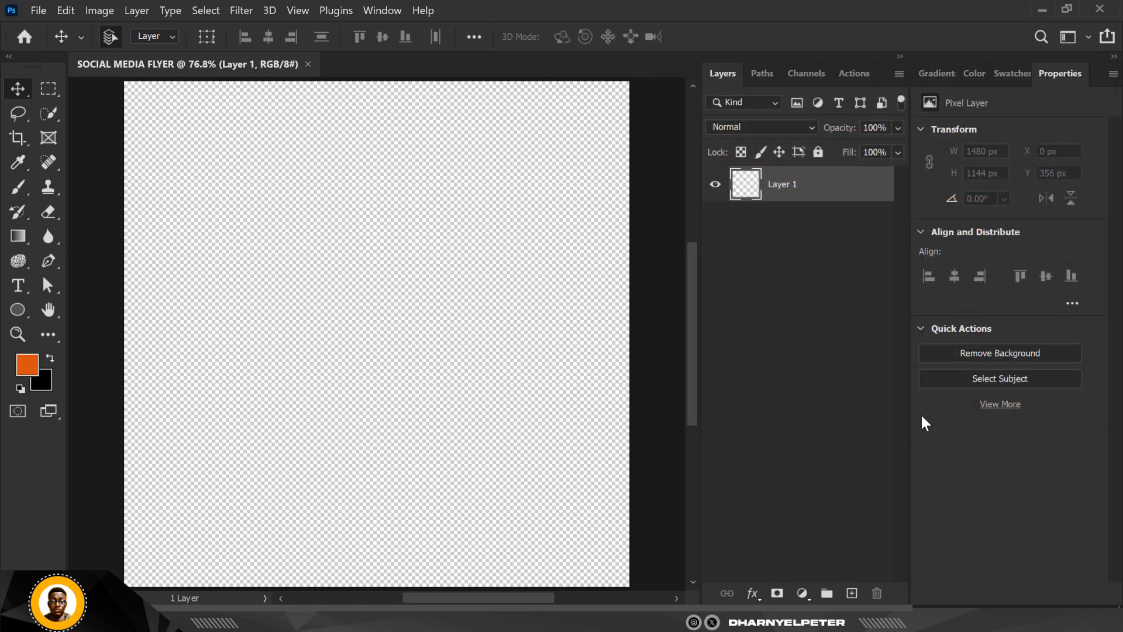
click(40, 381)
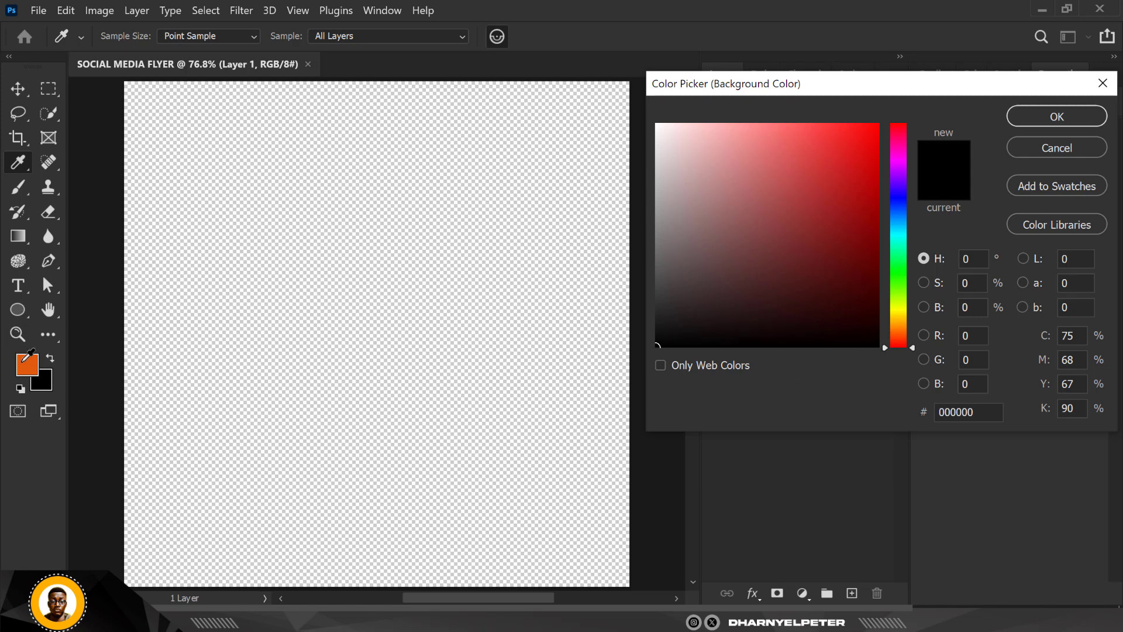
click(34, 365)
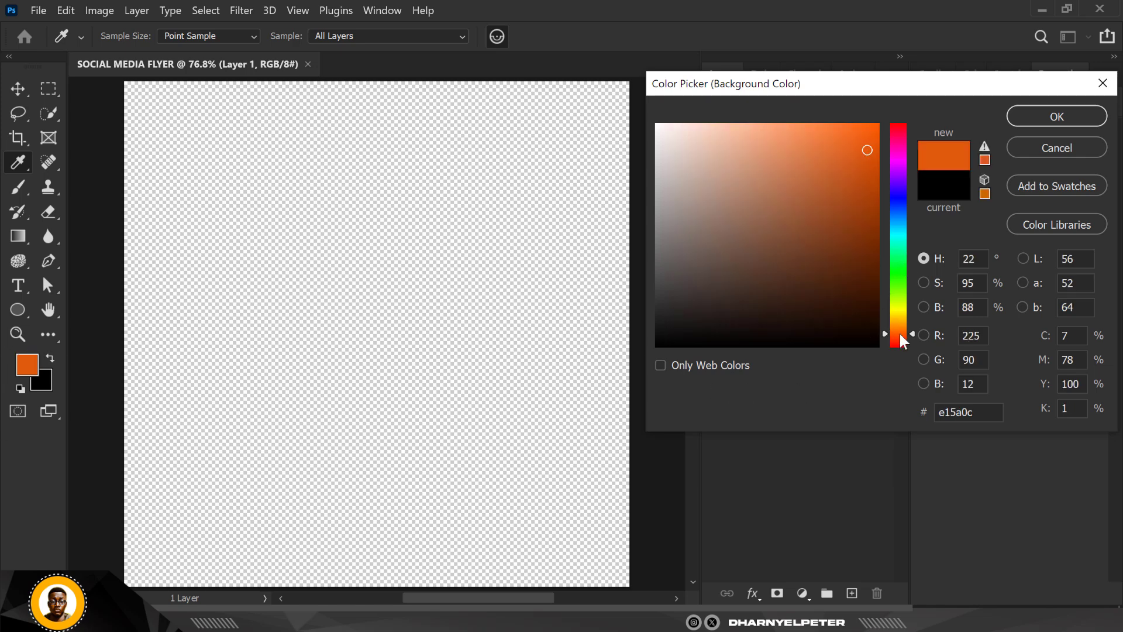
drag(857, 285, 857, 319)
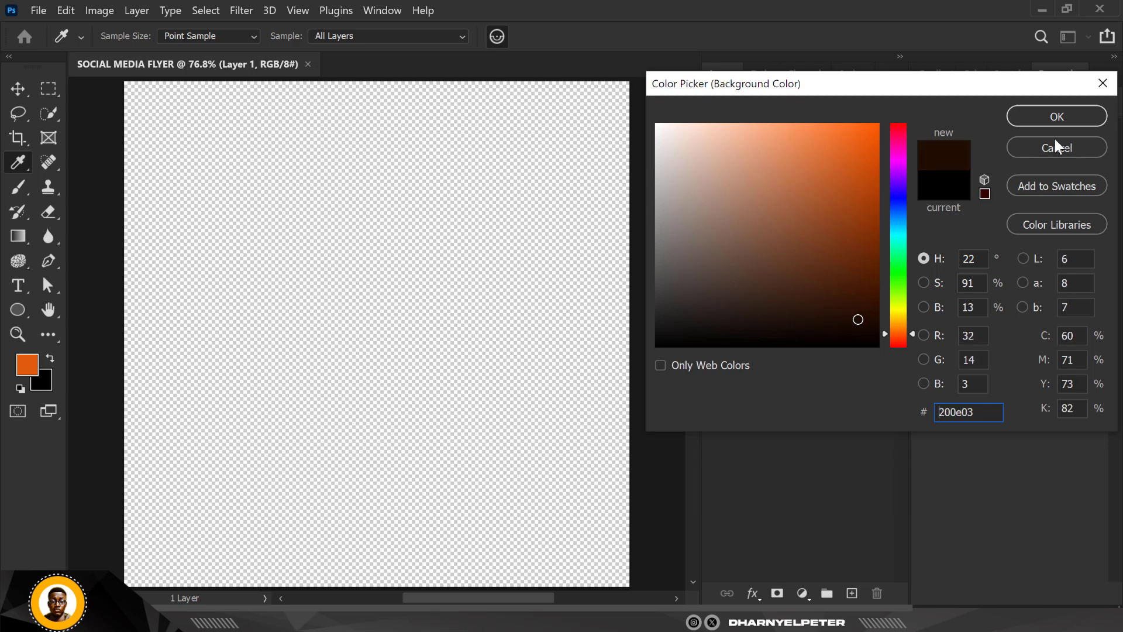
click(1058, 117)
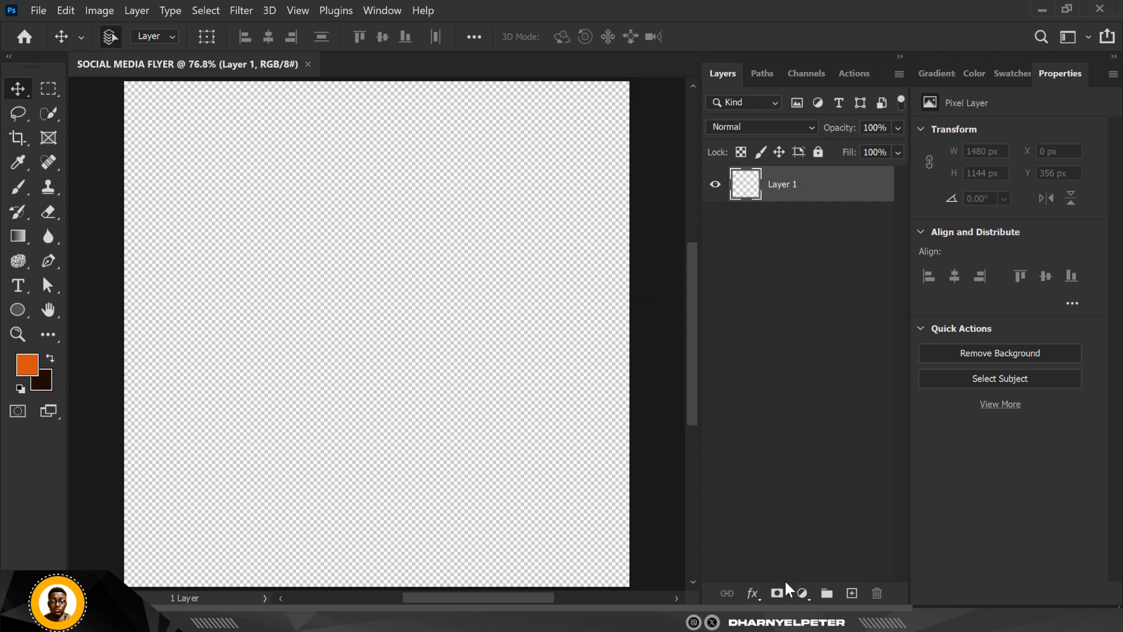
- Add a Solid Color fill layer in very dark brown 100601 across the canvas
click(802, 593)
click(858, 287)
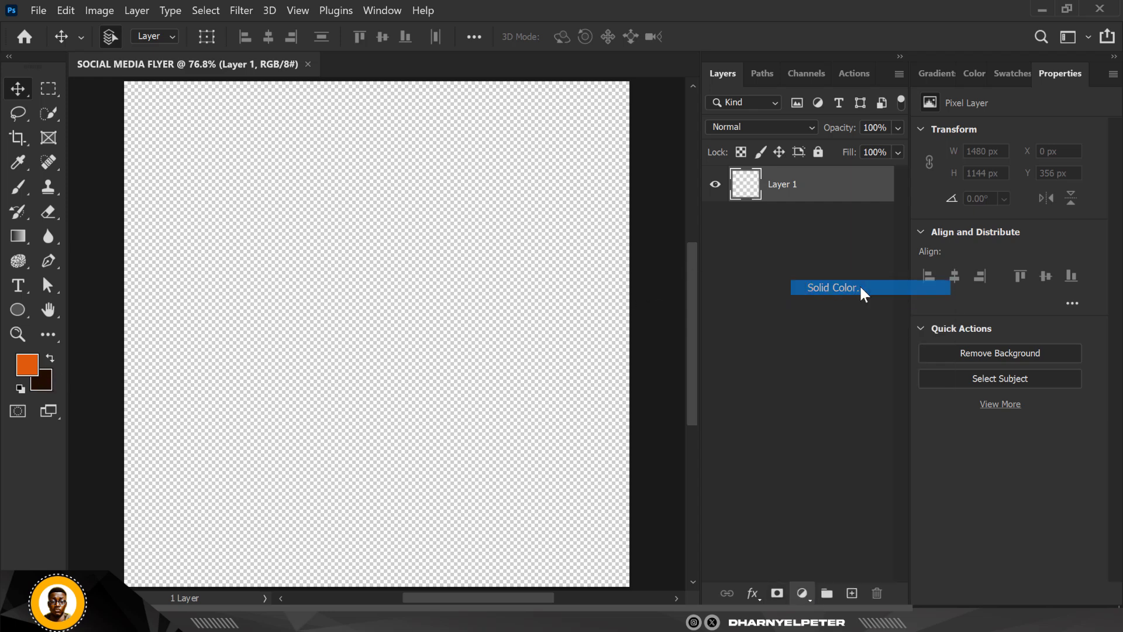
click(39, 385)
drag(858, 320, 866, 333)
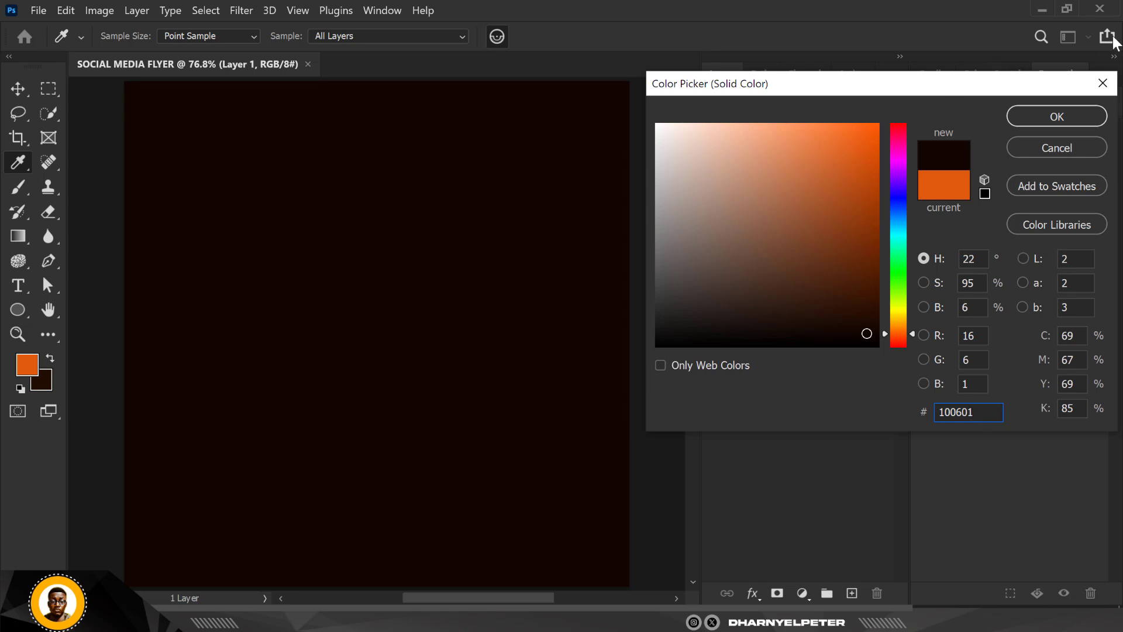
click(1051, 117)
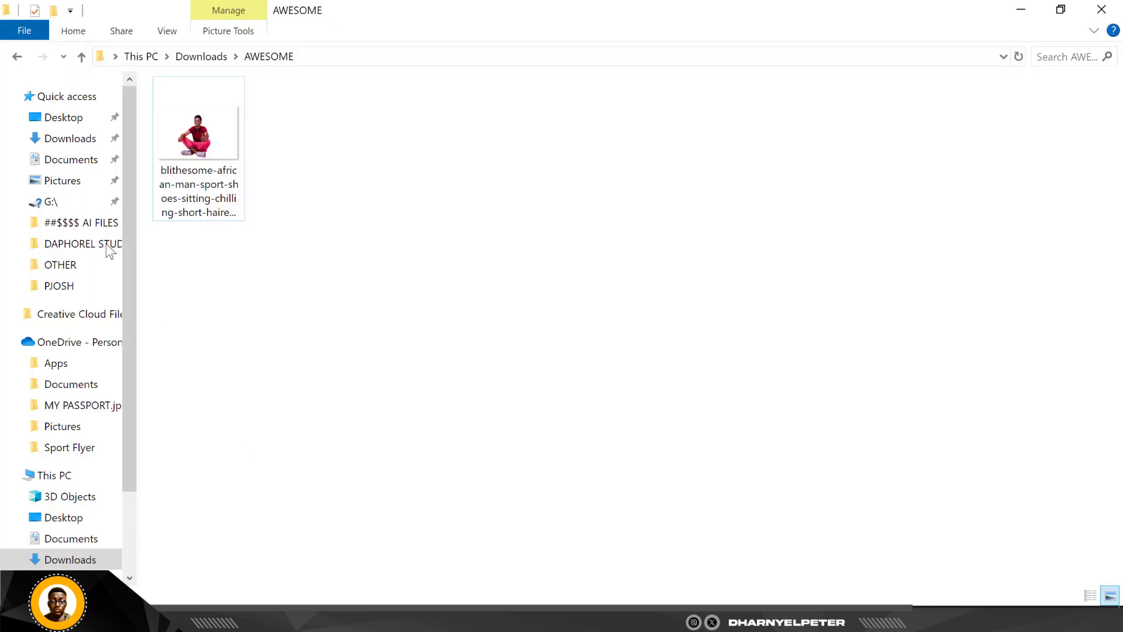
- Place the sitting man cut-out from the AWESOME folder into the Photoshop flyer, scaled to about 24.5% and centred at 750 px, 750 px
click(202, 140)
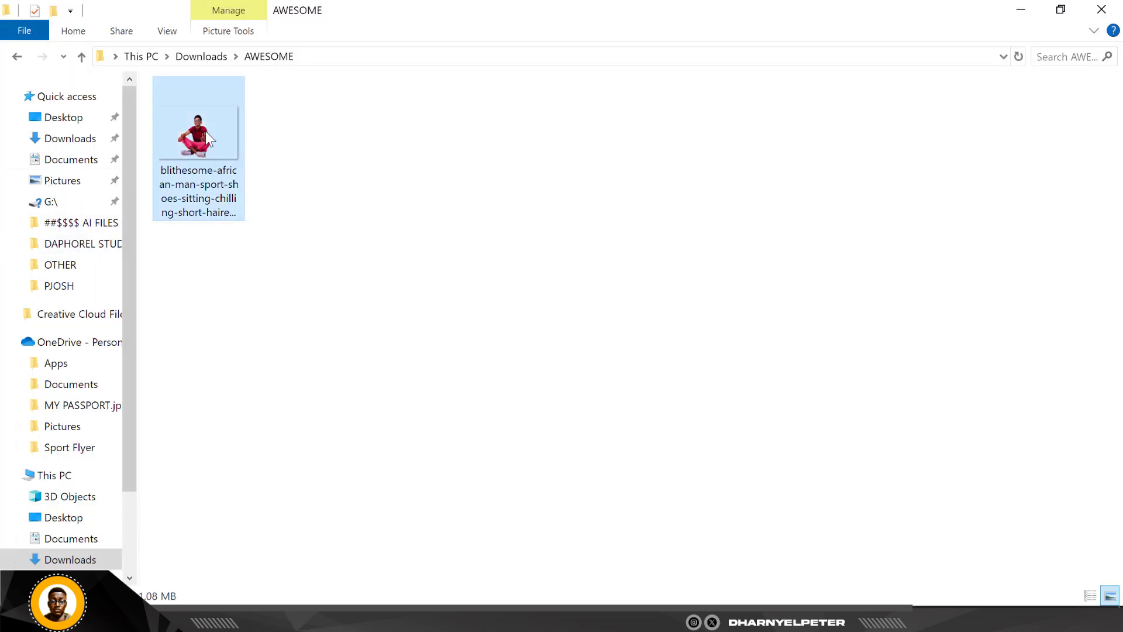
drag(209, 142, 372, 304)
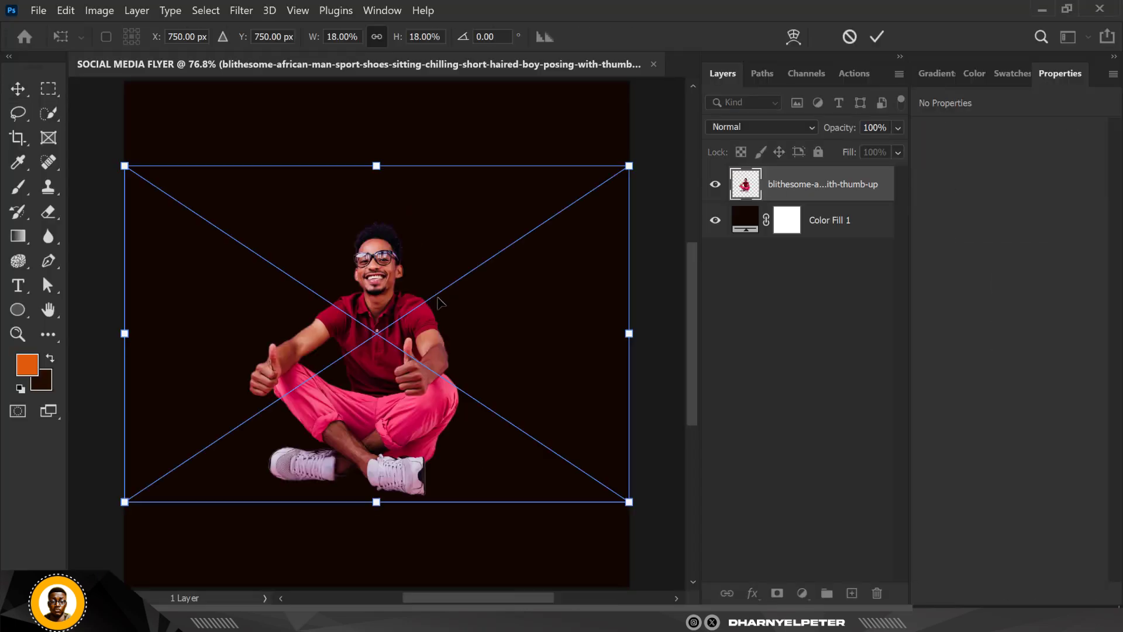
scroll(444, 301, down, 2)
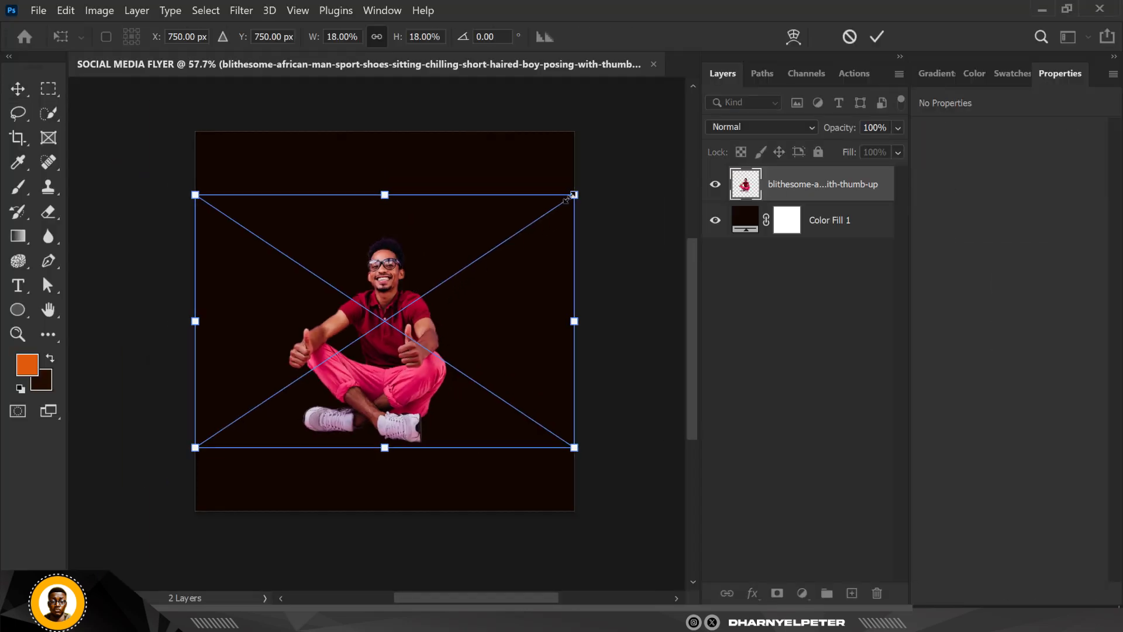
drag(566, 200, 609, 138)
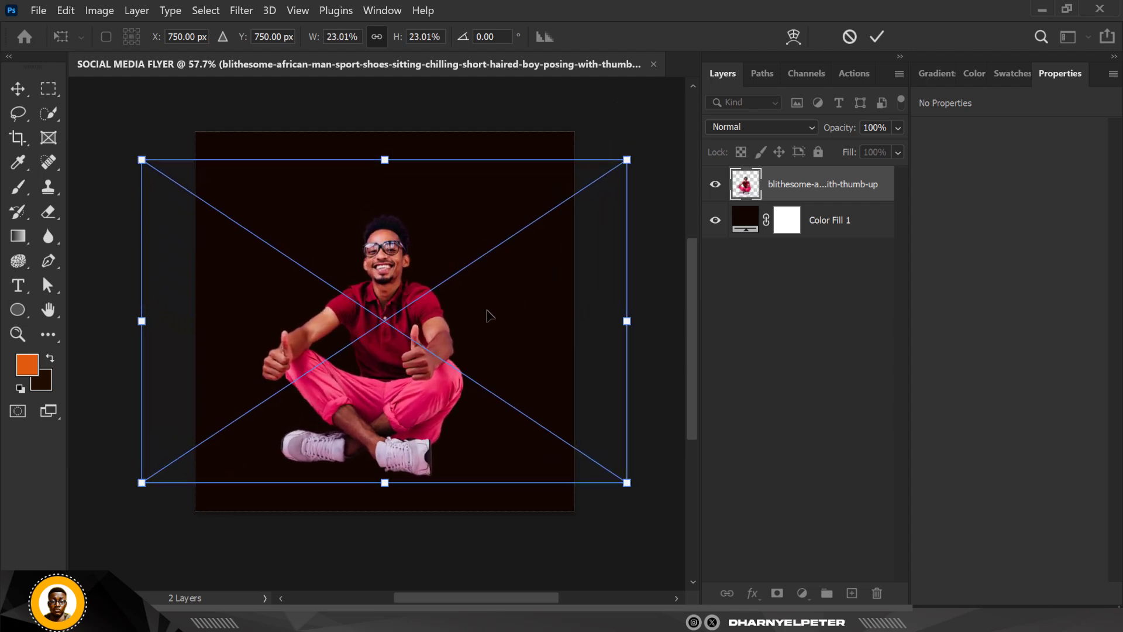
drag(486, 310, 498, 309)
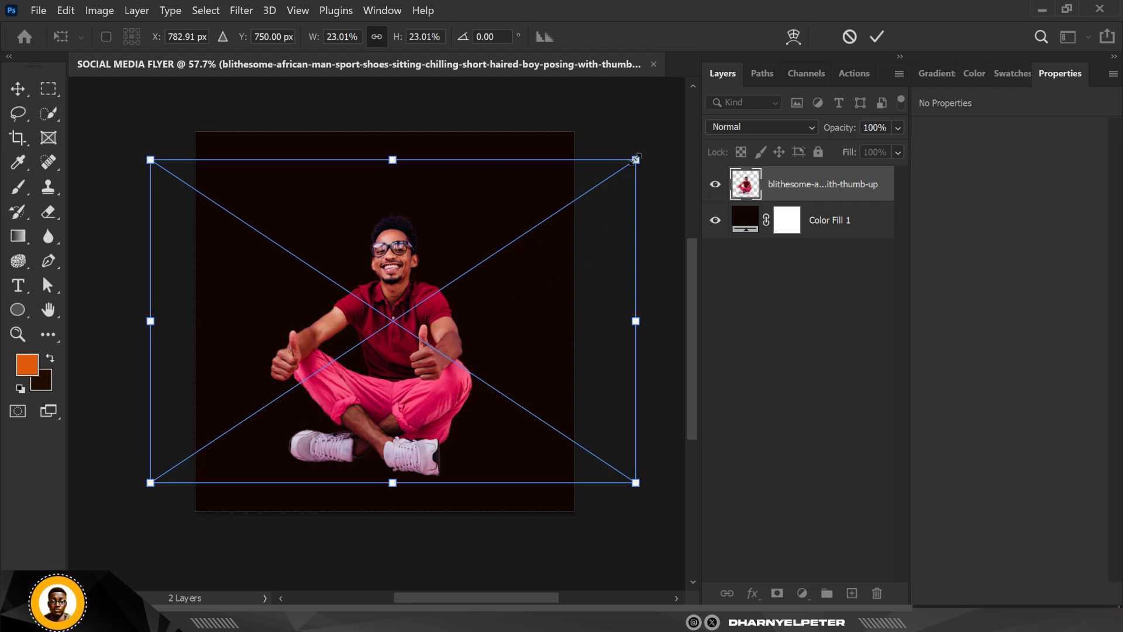
drag(637, 158, 651, 148)
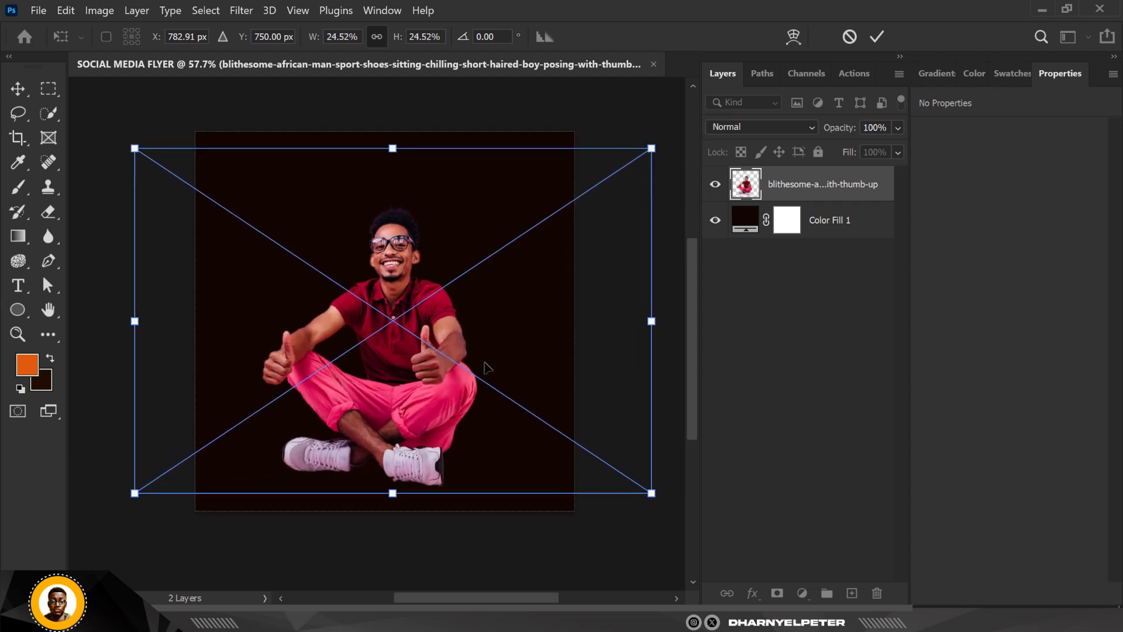
drag(425, 428, 414, 416)
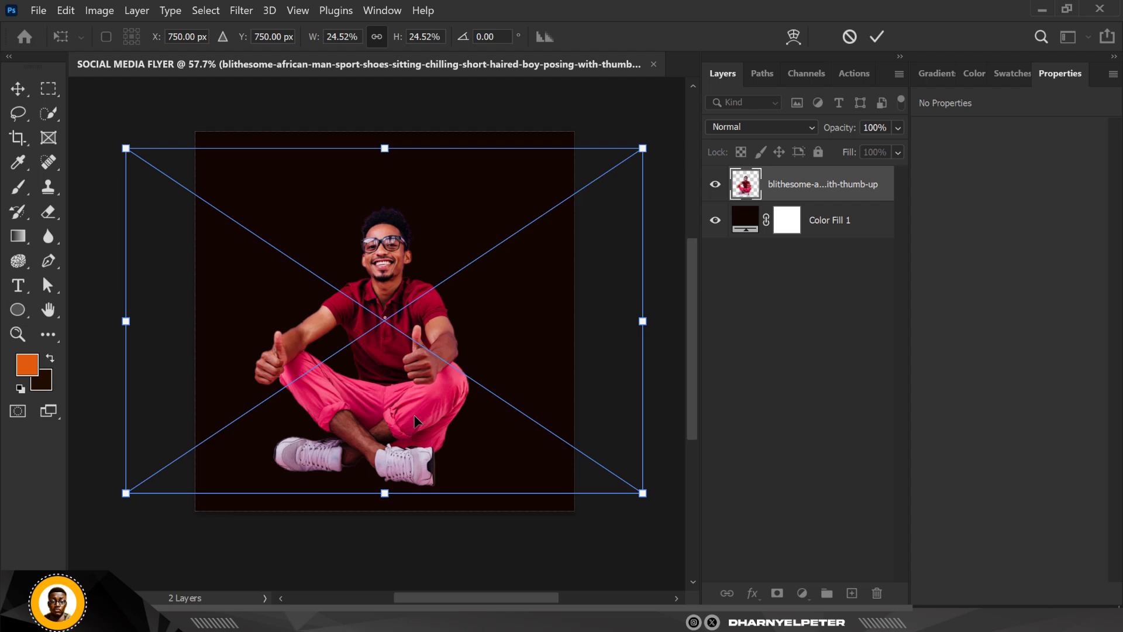
drag(415, 420, 416, 412)
key(Return)
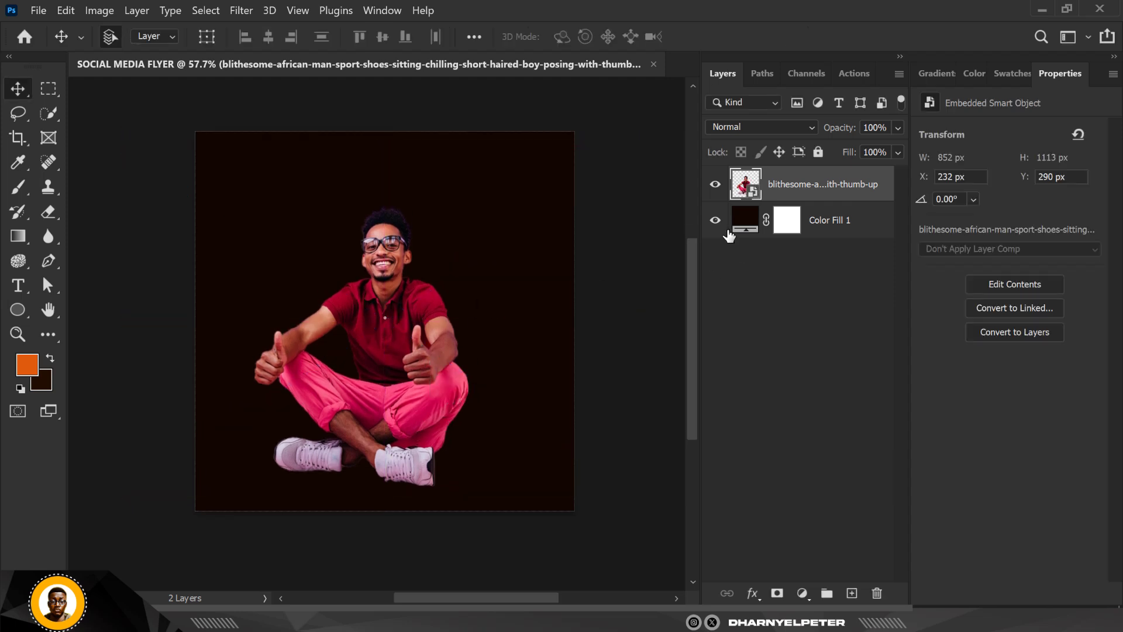
- Convert the sitting man's layer to a Smart Object and check its transform bounds
key(ctrl+t)
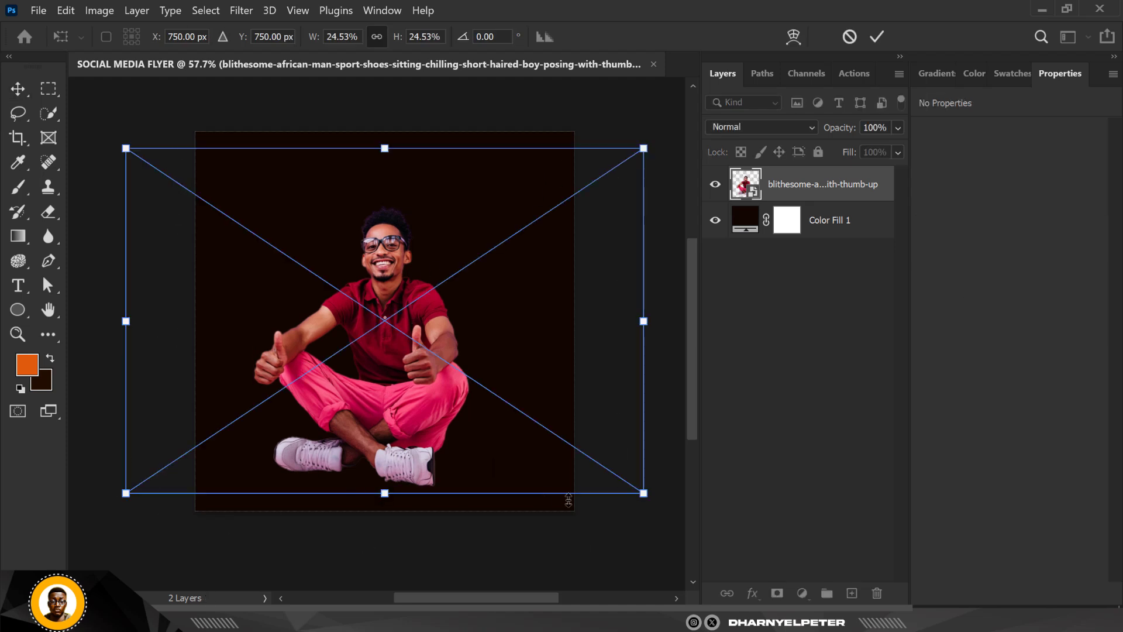
key(Return)
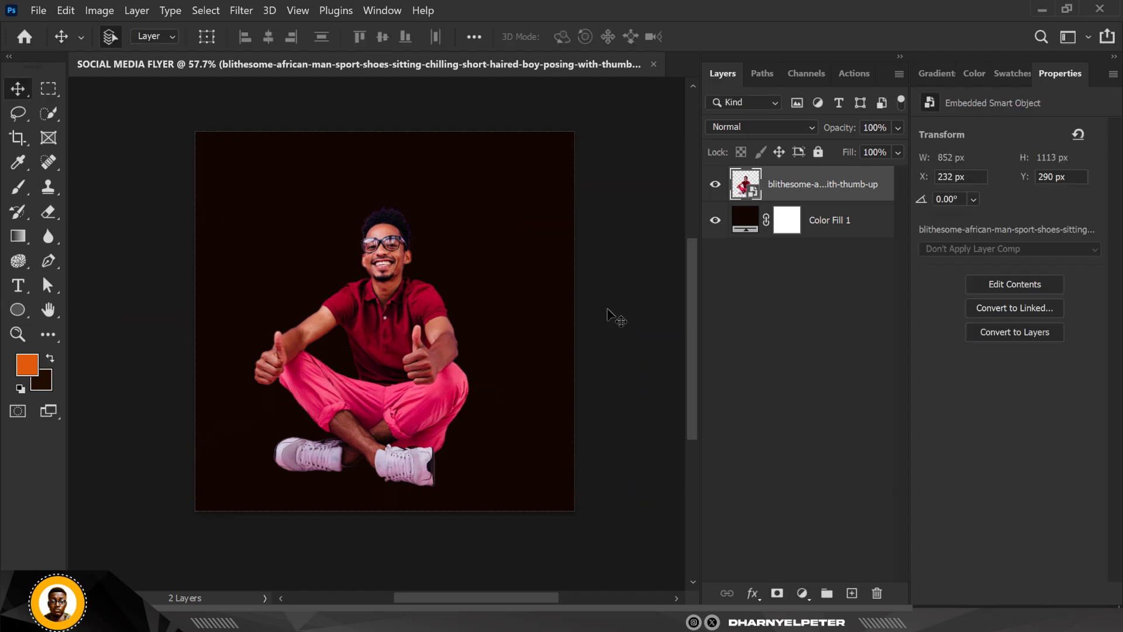
right_click(799, 179)
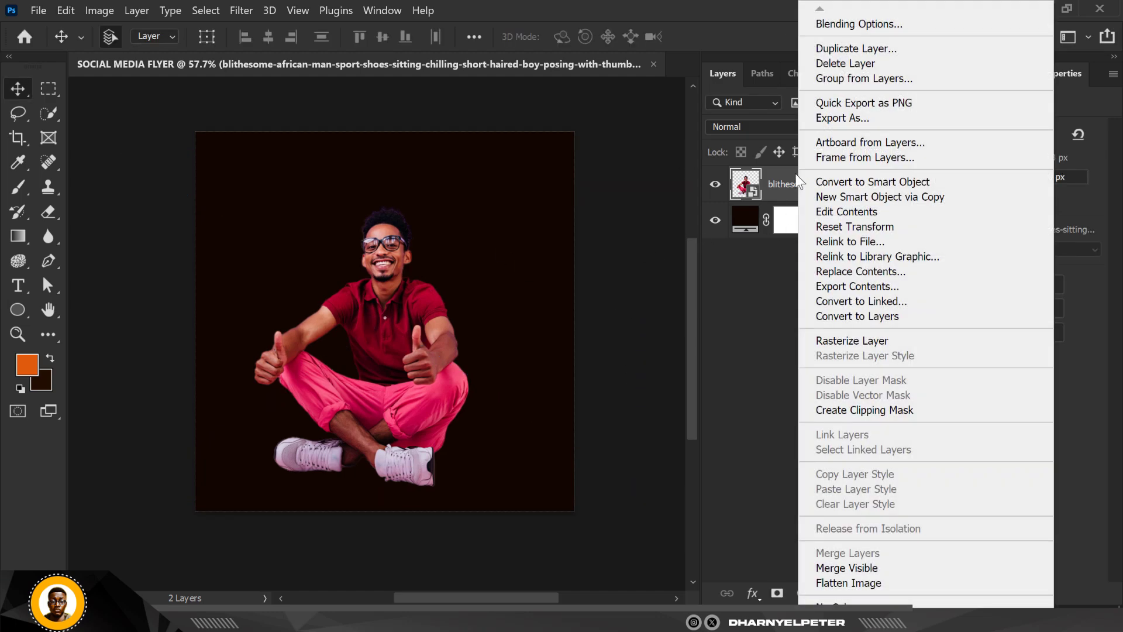
click(881, 186)
key(ctrl+t)
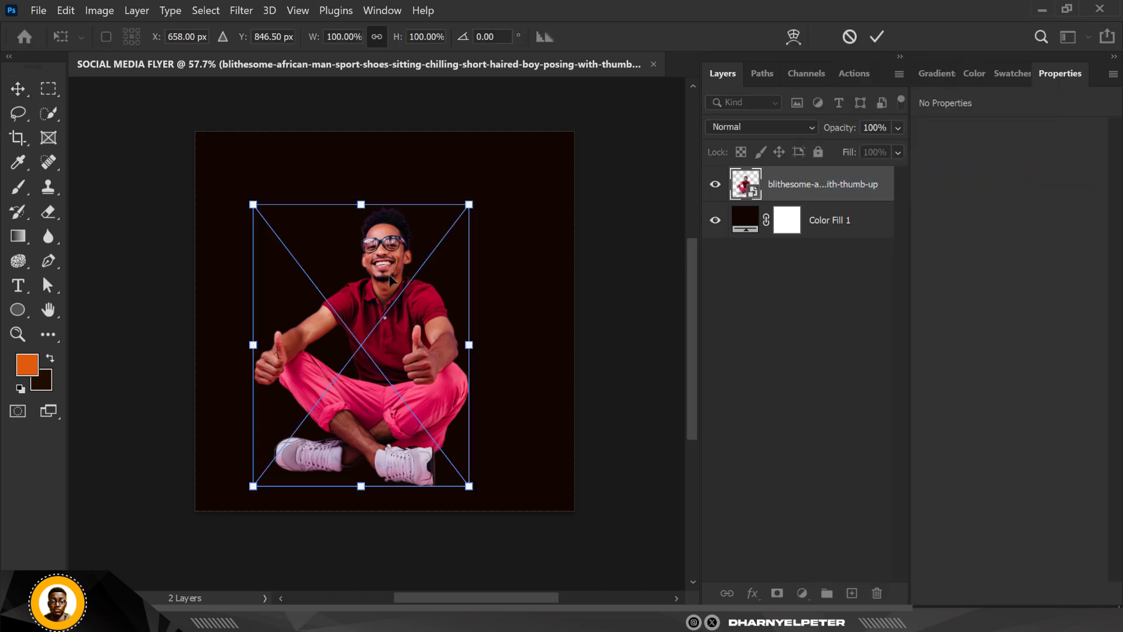
scroll(390, 279, up, 6)
scroll(386, 270, down, 4)
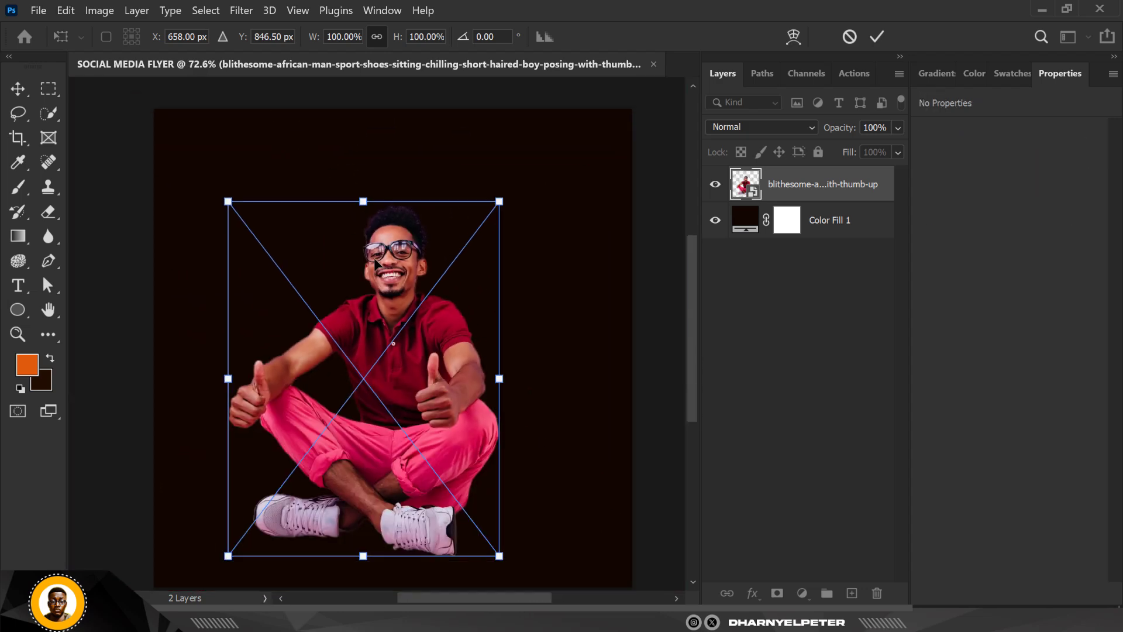
key(Return)
- Examine the edges of the man's hair and face for the quality of the cut-out
scroll(359, 221, up, 2)
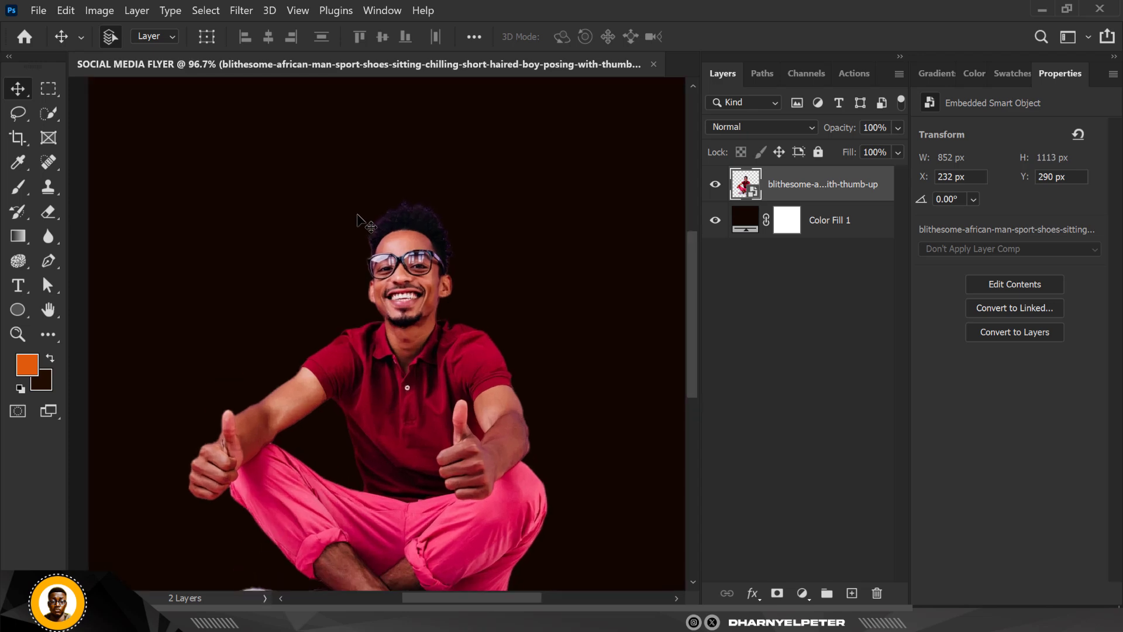
scroll(360, 221, up, 2)
scroll(432, 216, down, 3)
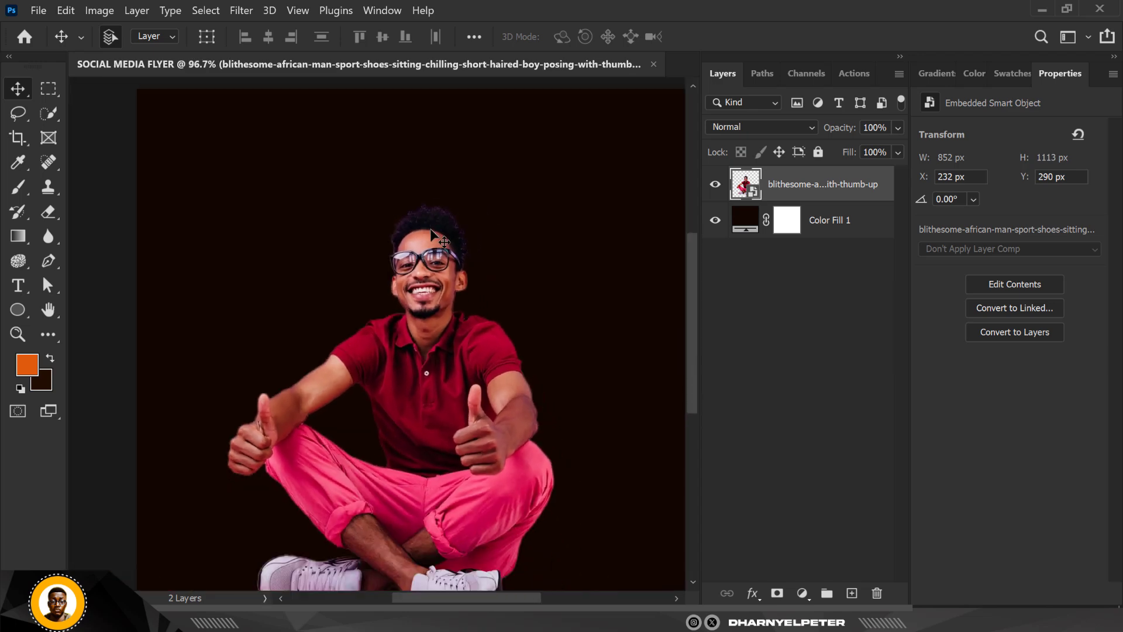
scroll(433, 193, up, 3)
scroll(431, 186, up, 7)
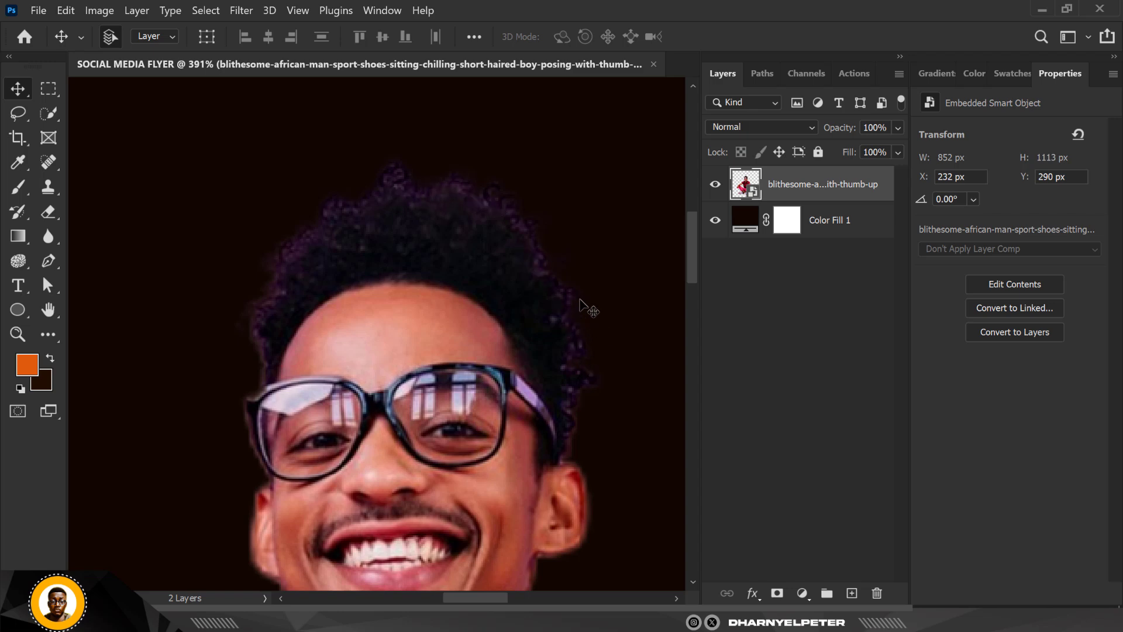
scroll(530, 257, down, 5)
scroll(529, 258, down, 4)
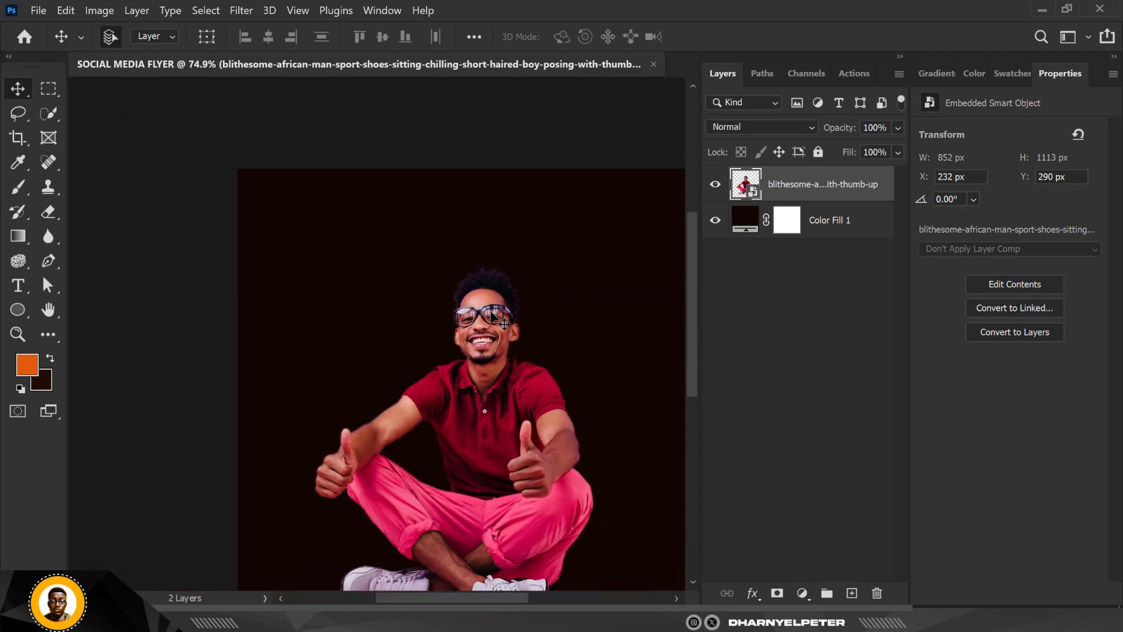
scroll(529, 257, up, 2)
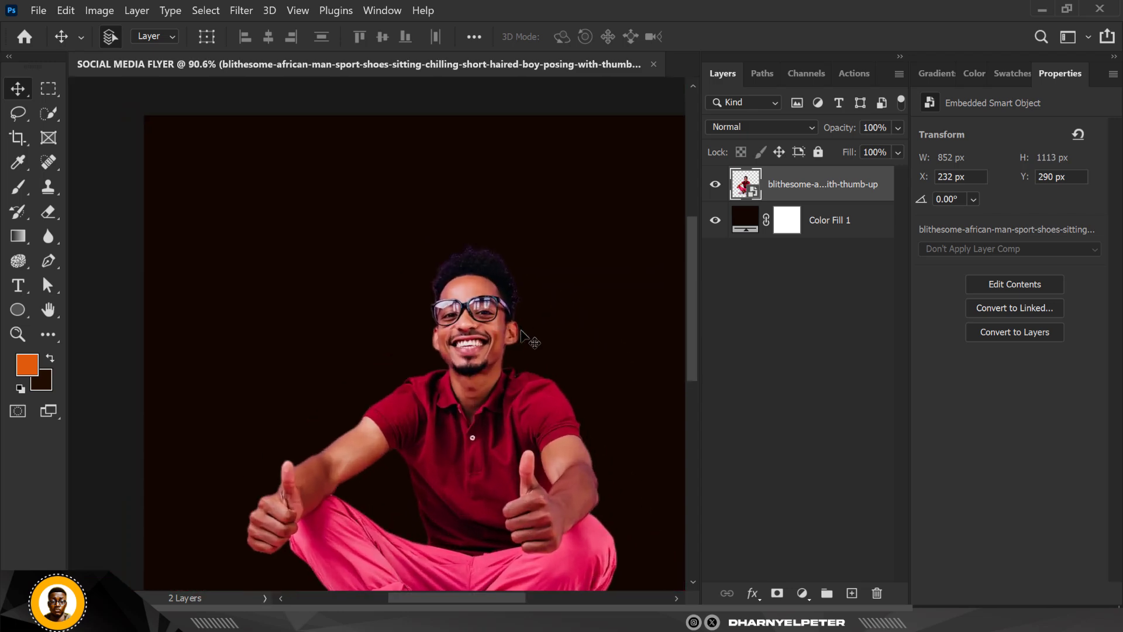
- Load the sitting man's outline as a selection and open Refine Edge for it
ctrl+click(746, 186)
scroll(519, 261, up, 3)
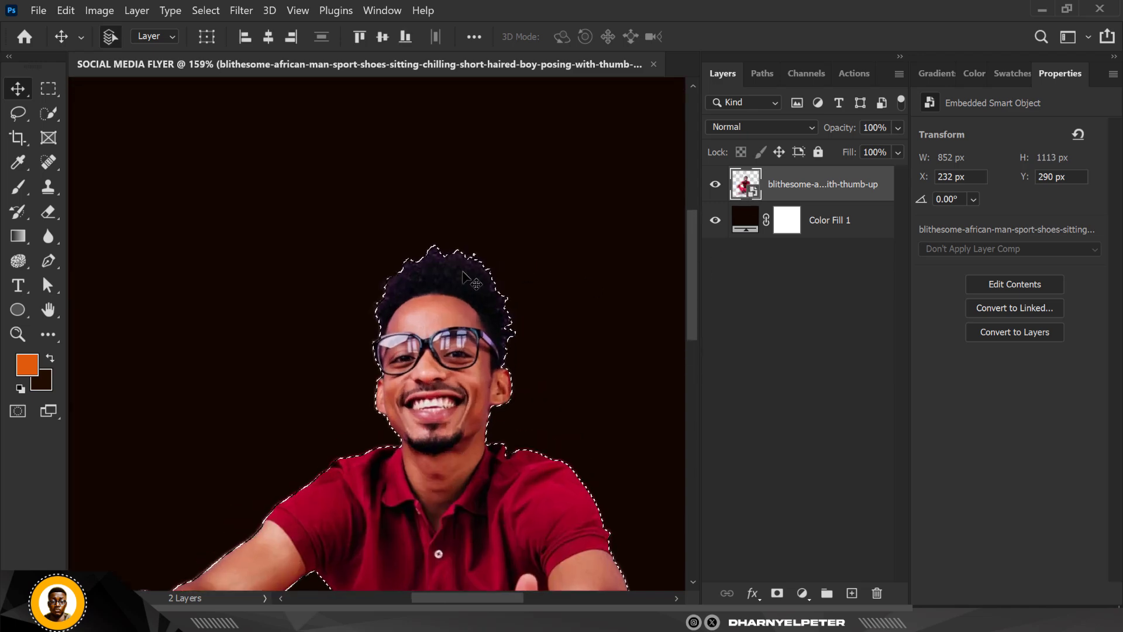
scroll(457, 269, up, 3)
scroll(456, 270, up, 2)
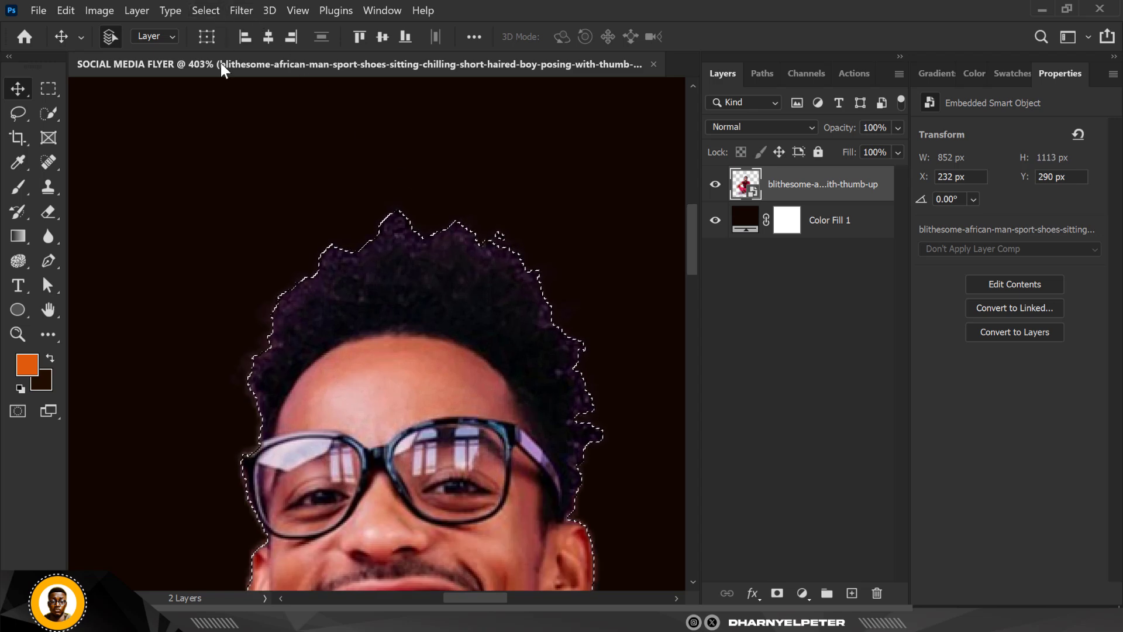
click(241, 9)
mouse_move(209, 10)
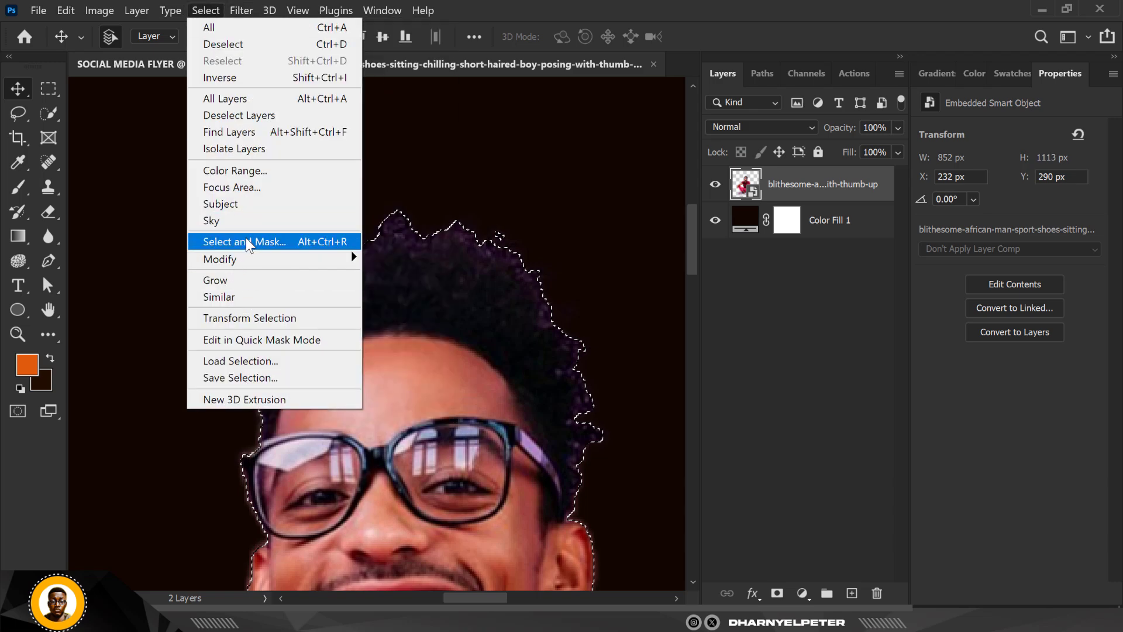
shift+click(245, 238)
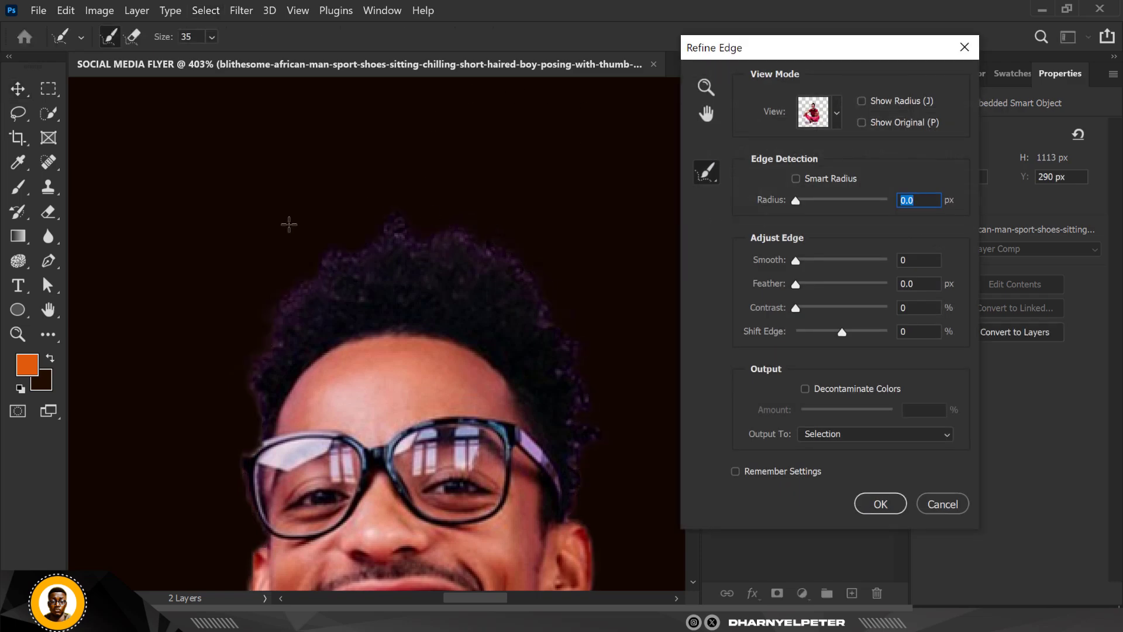
- Enable Smart Radius and brush over the man's hair edges with the refine brush at size 20
key(ctrl+minus)
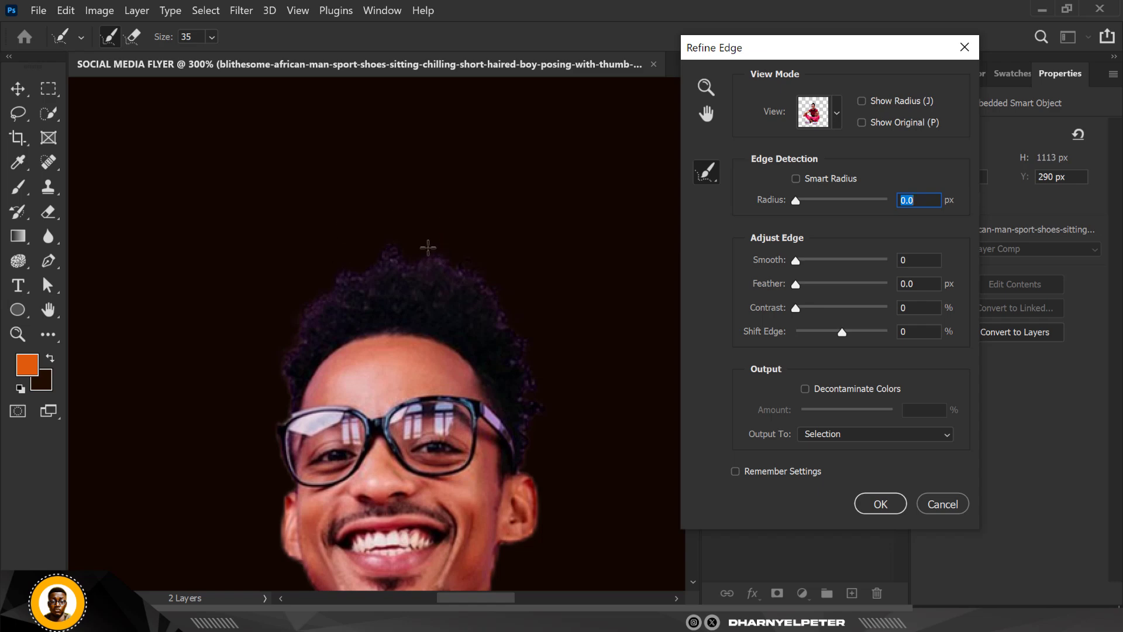
key(ctrl+plus)
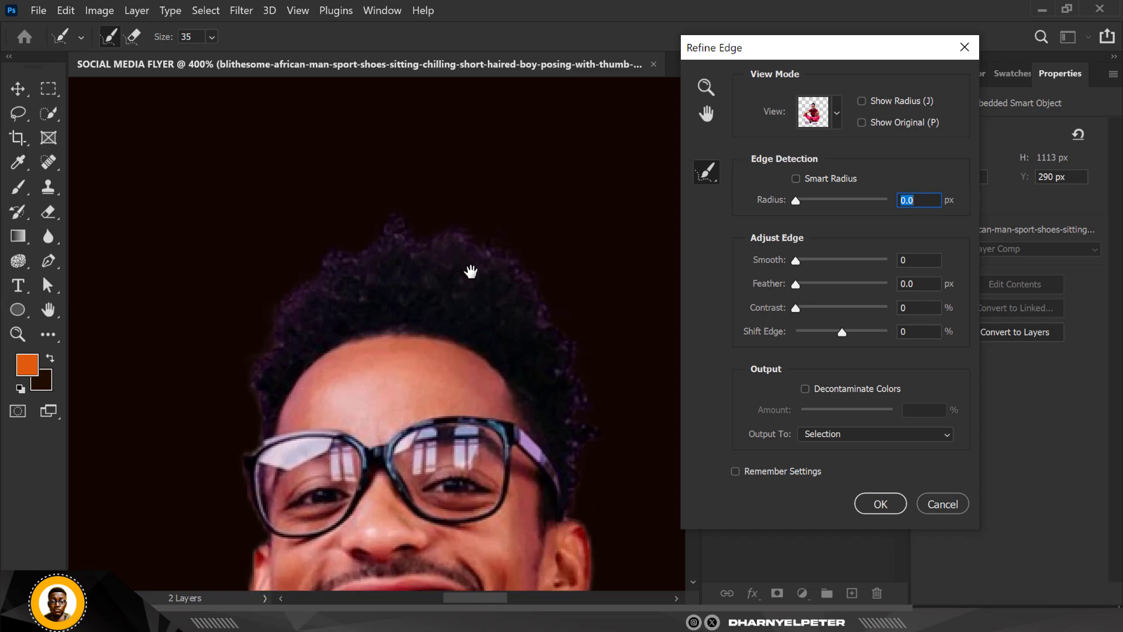
drag(448, 262, 398, 202)
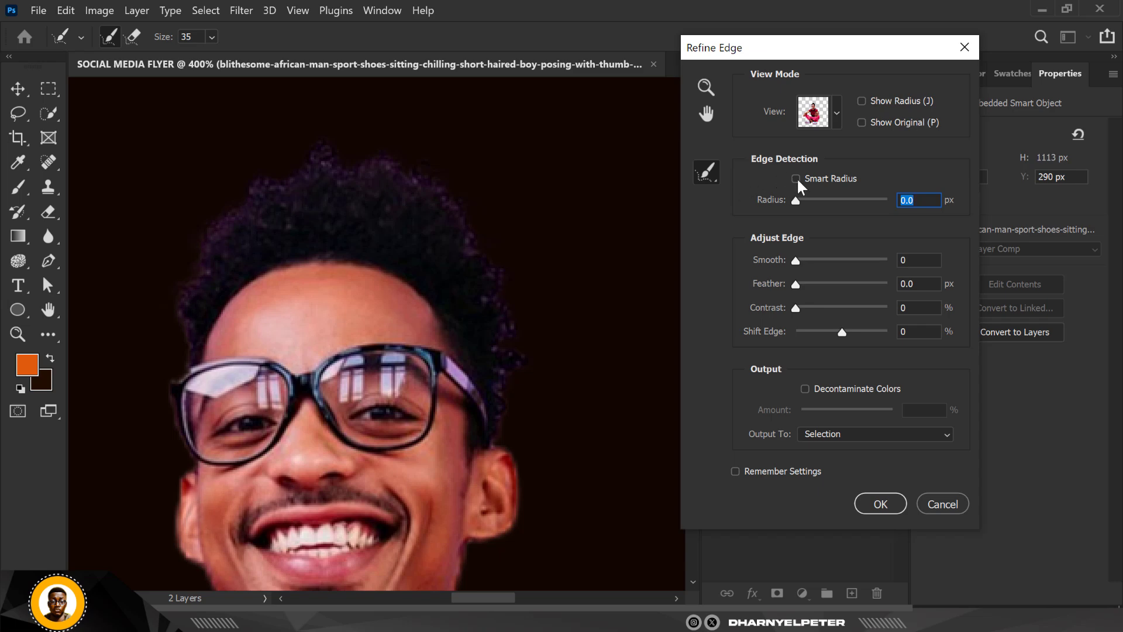
click(797, 178)
key(bracketleft)
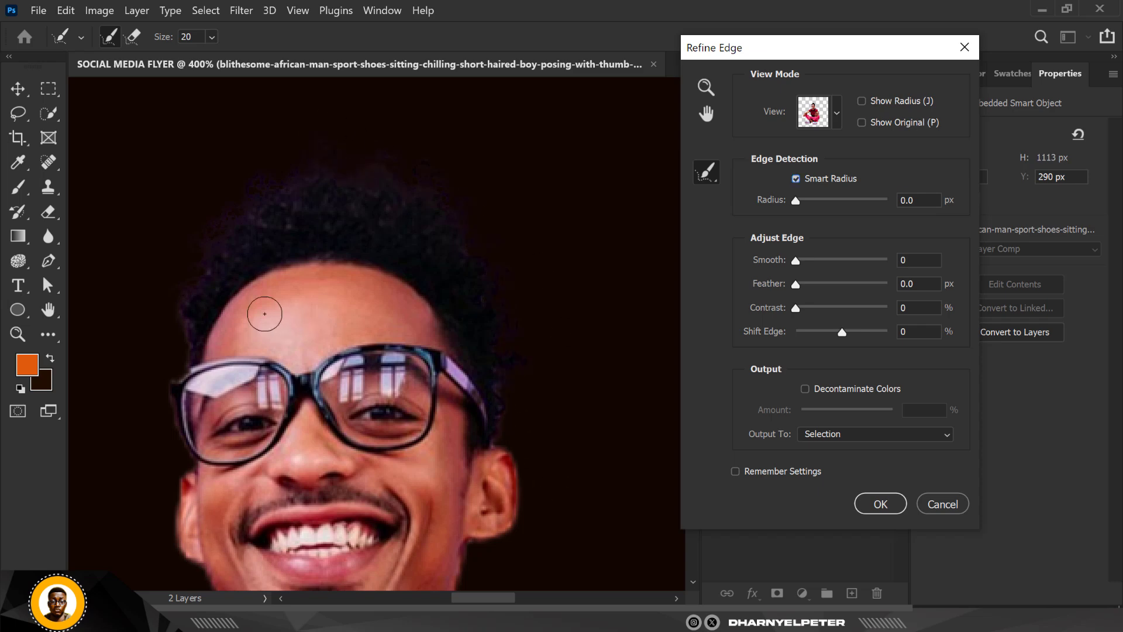
drag(222, 230, 182, 334)
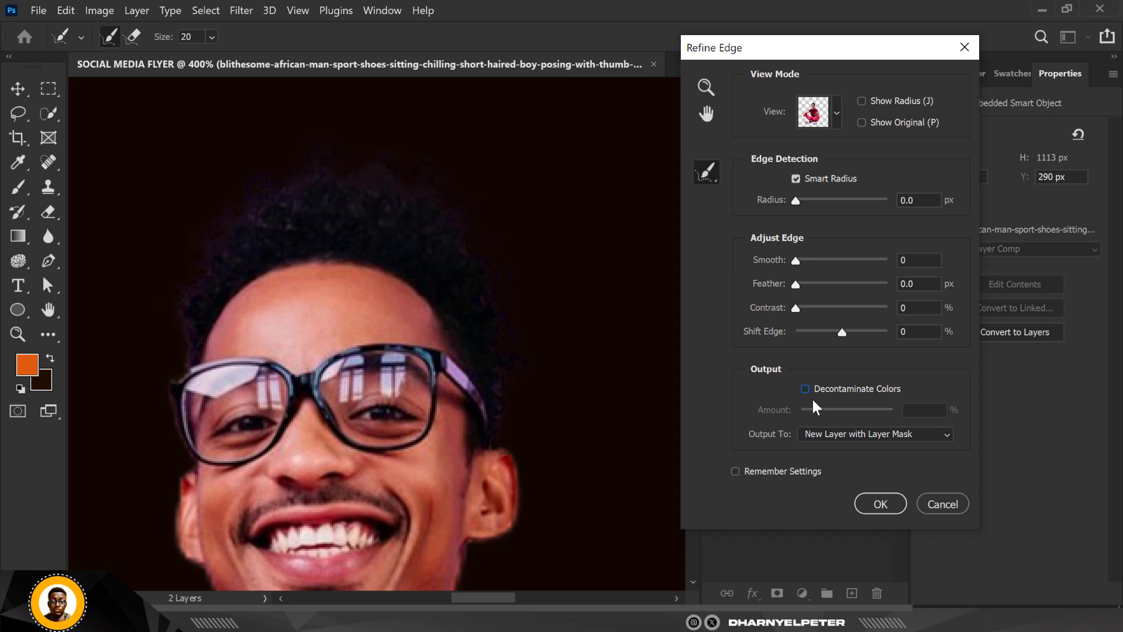
- Decontaminate the edge colours at 100% and output the refined cut-out to a new layer with a layer mask
click(805, 389)
drag(847, 410, 872, 418)
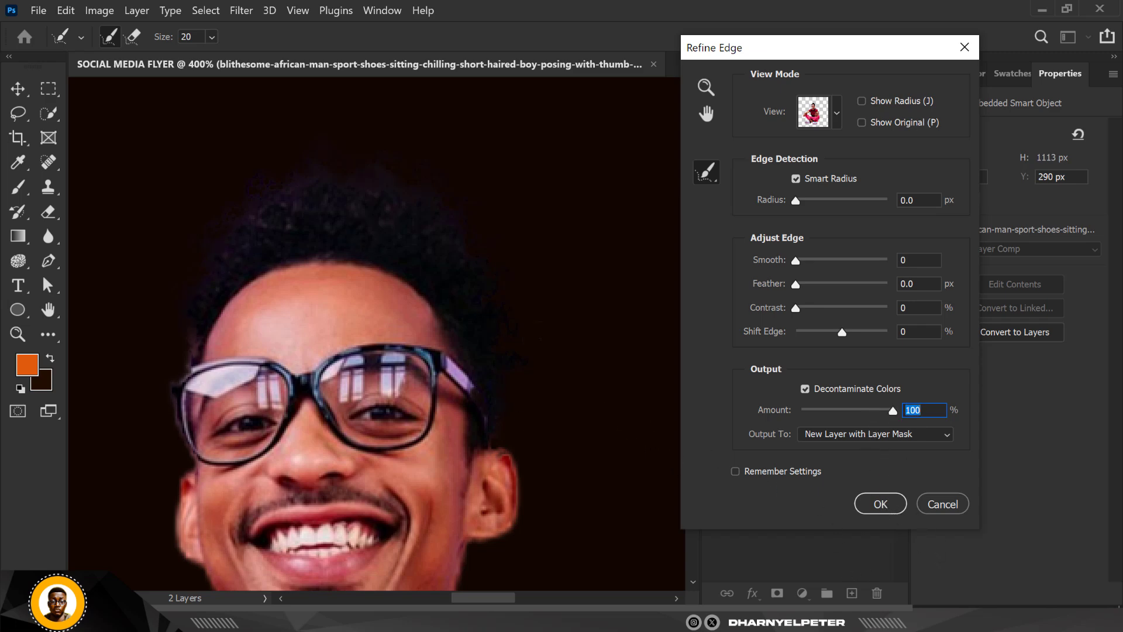
click(880, 505)
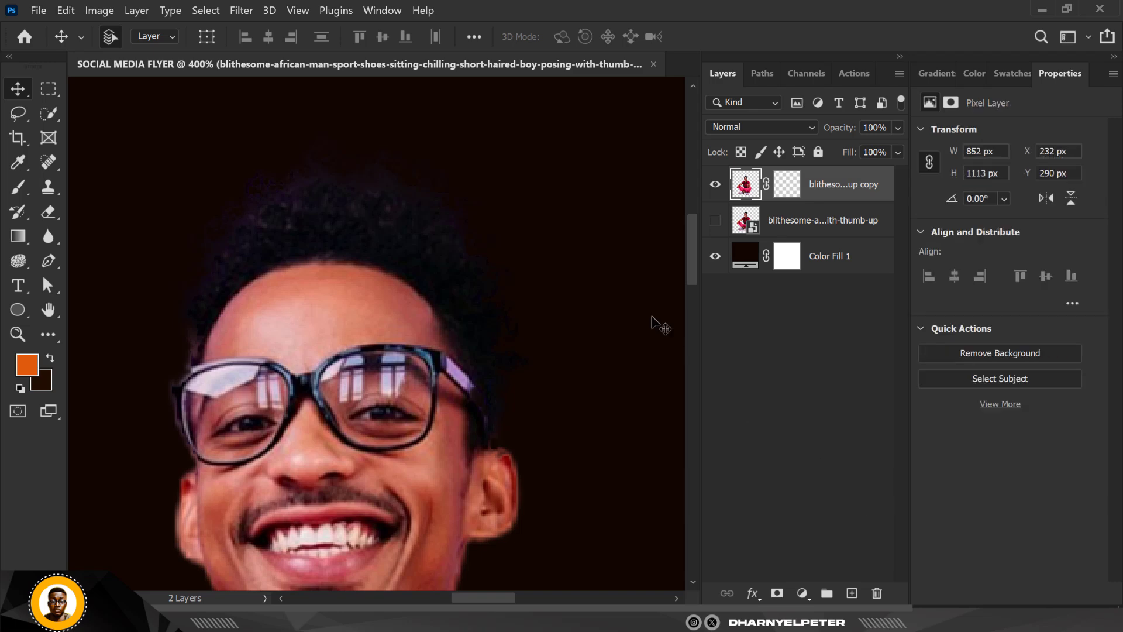
- Combine the masked copy and the hidden original of the man into one Smart Object and check its transform bounds
scroll(483, 246, down, 8)
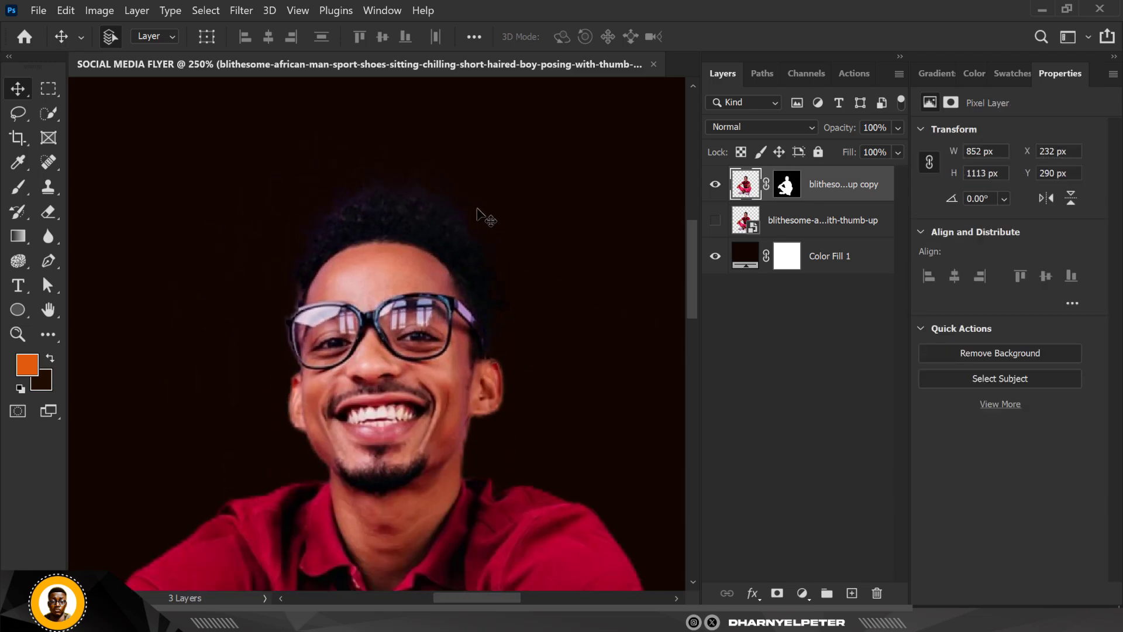
scroll(473, 236, down, 3)
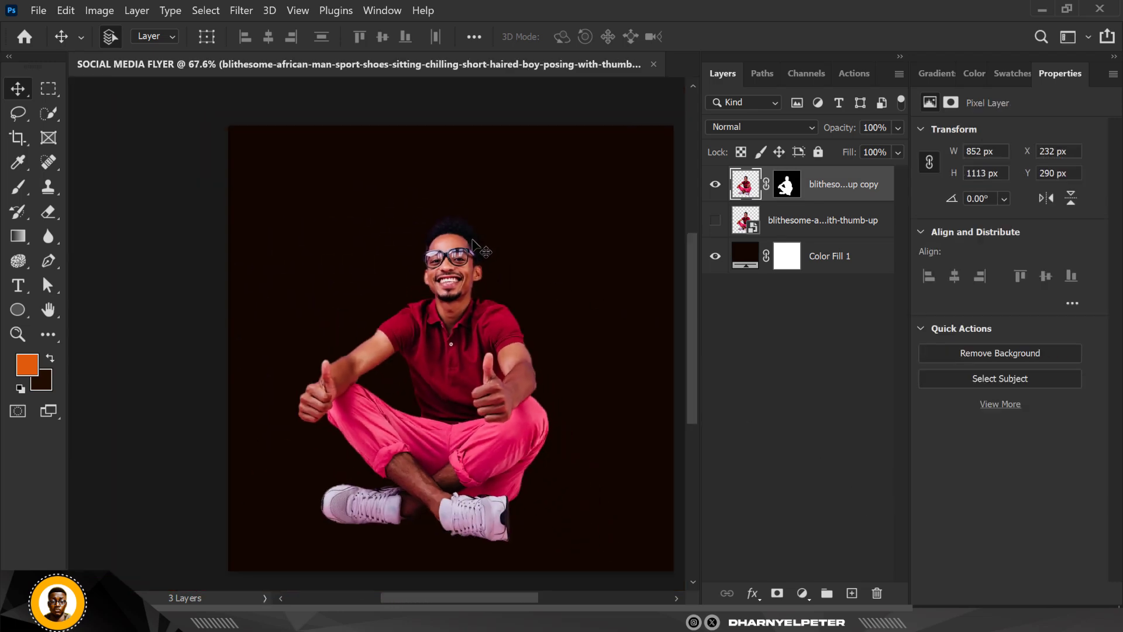
scroll(468, 251, up, 3)
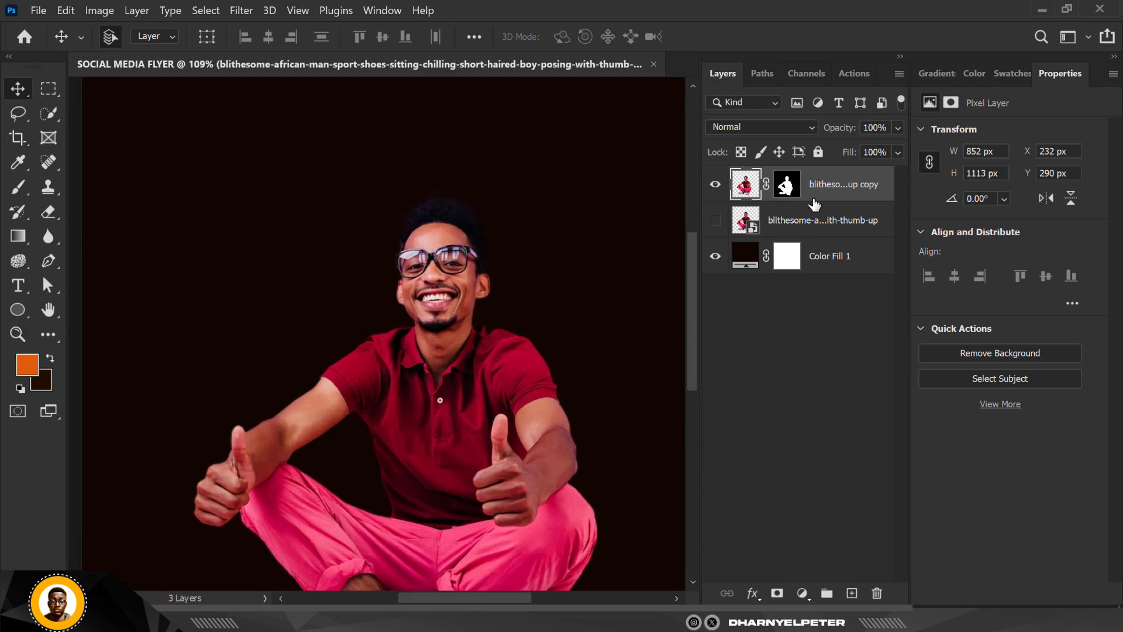
ctrl+click(835, 222)
right_click(836, 221)
click(920, 182)
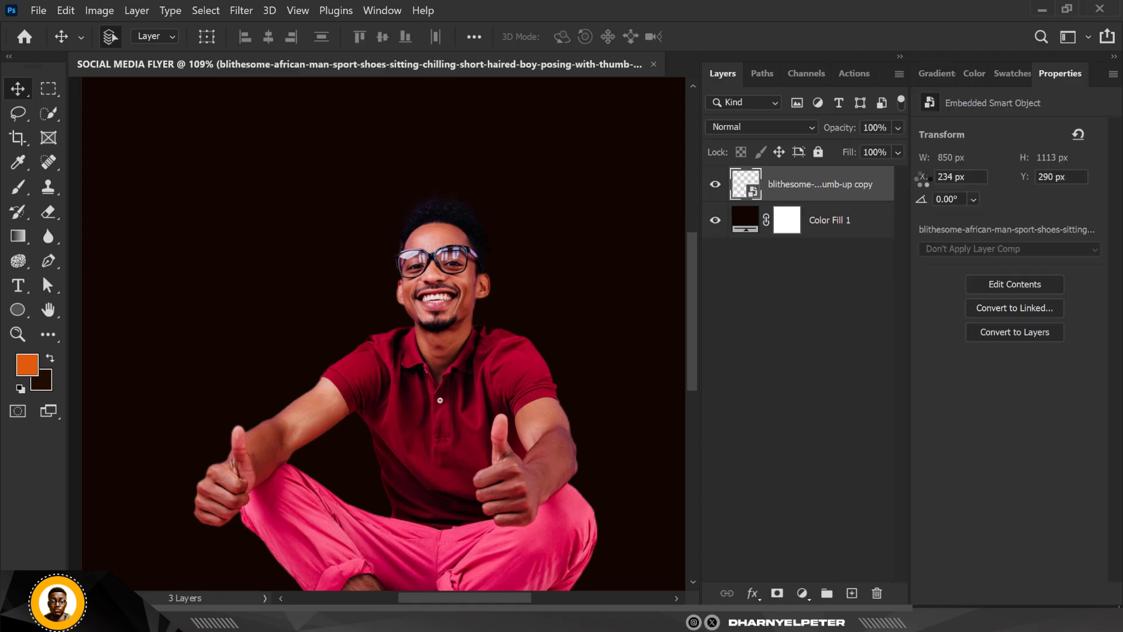
key(ctrl+t)
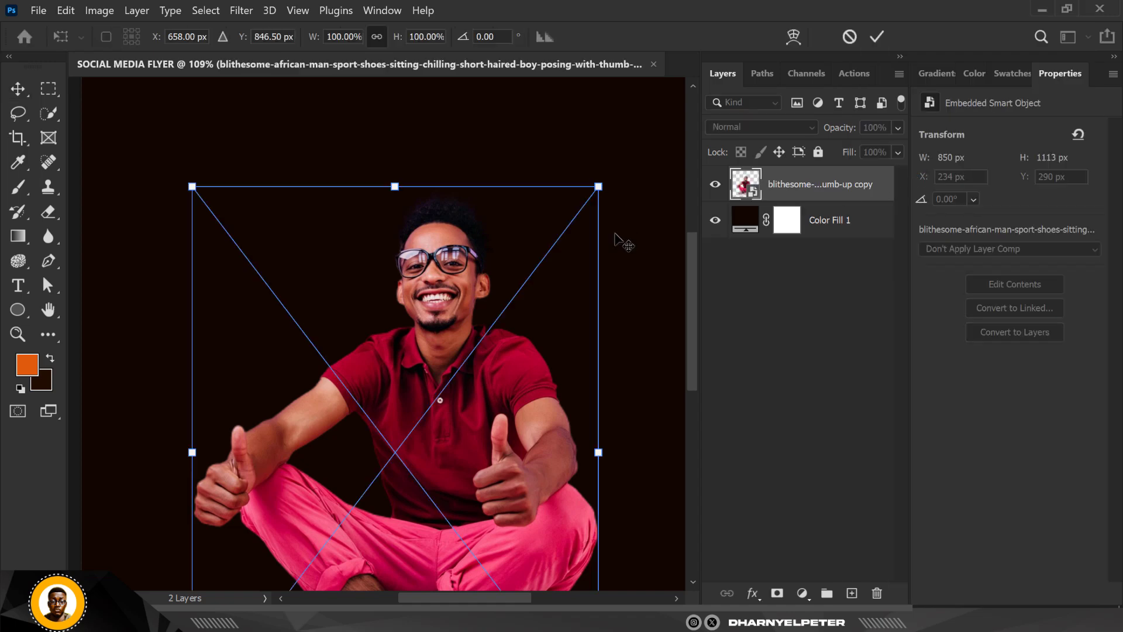
key(Return)
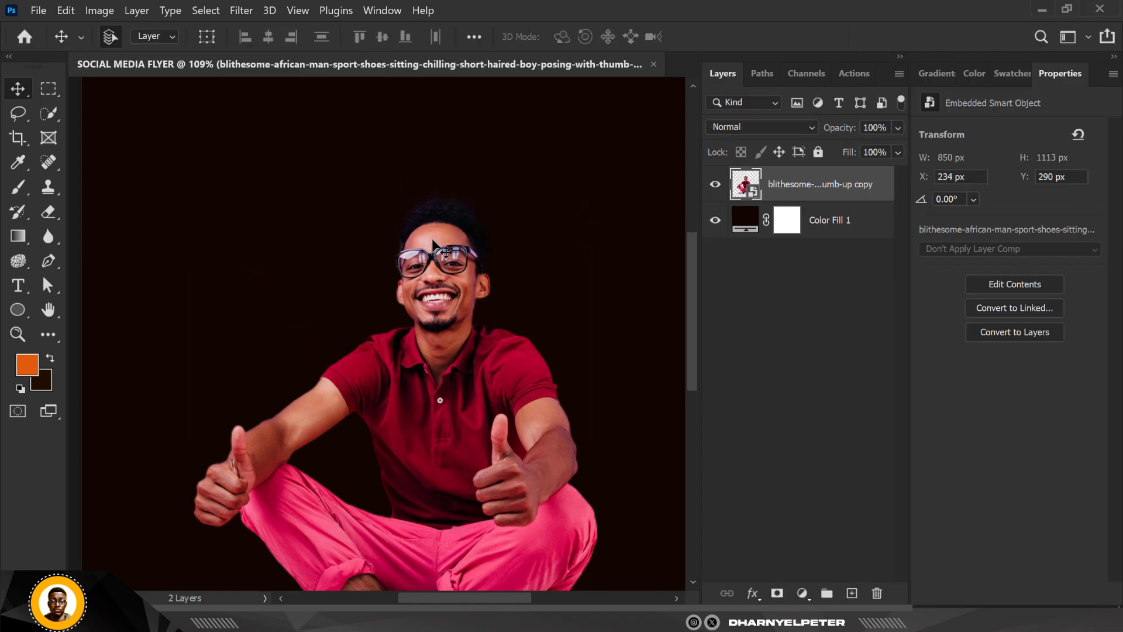
- Open the Camera Raw Filter on the man's layer and set Highlights to -71 and Contrast to +8
scroll(433, 243, down, 3)
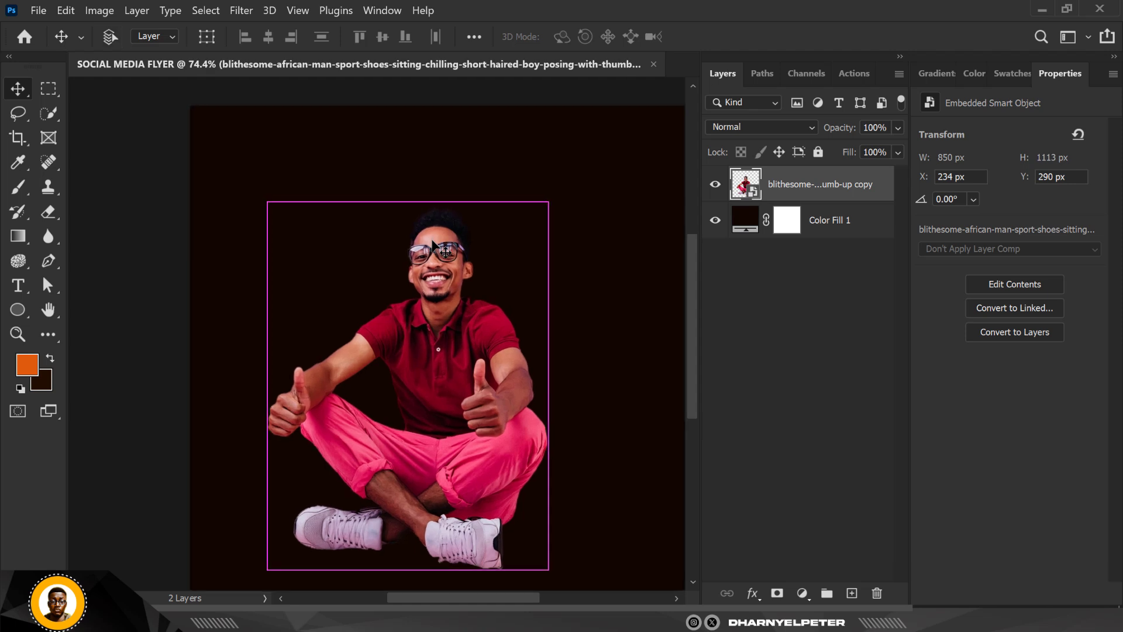
key(ctrl+0)
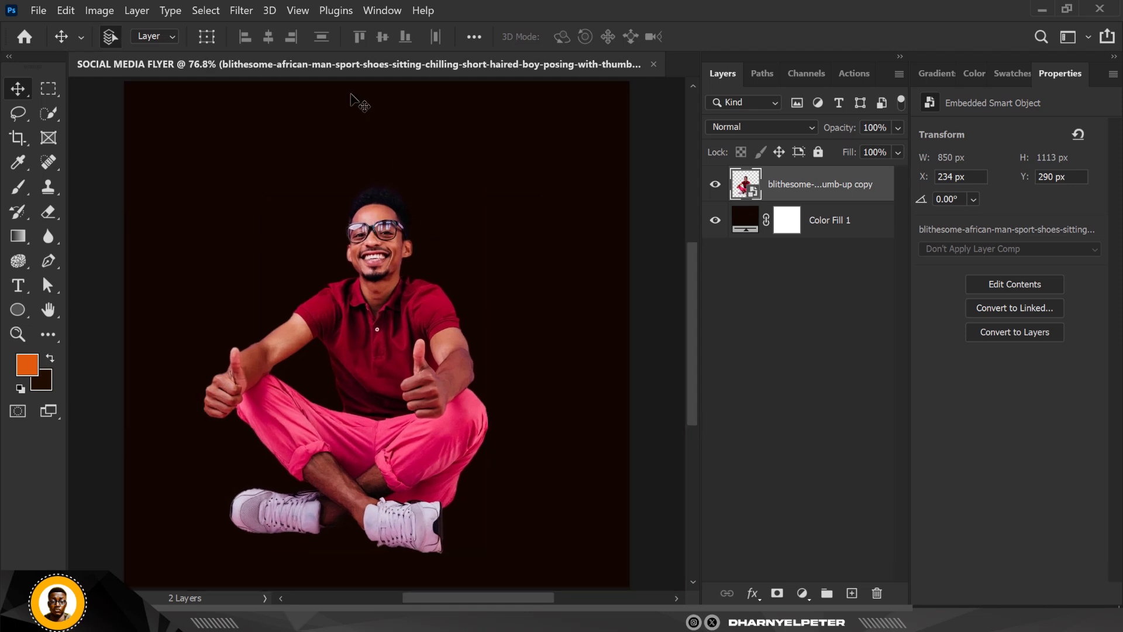
click(231, 9)
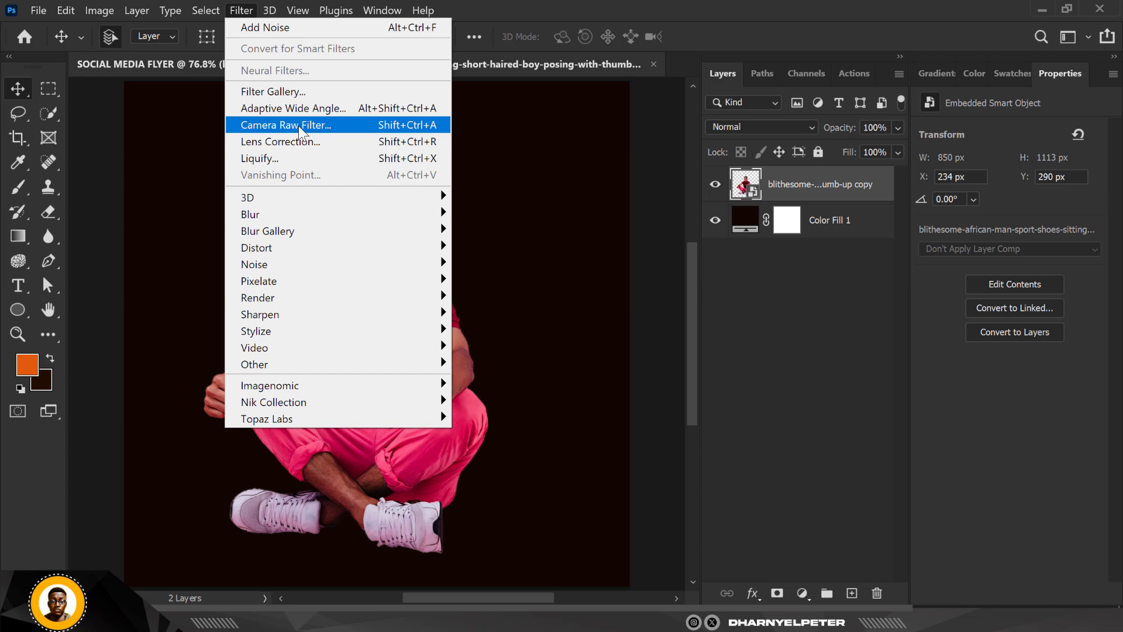
click(299, 126)
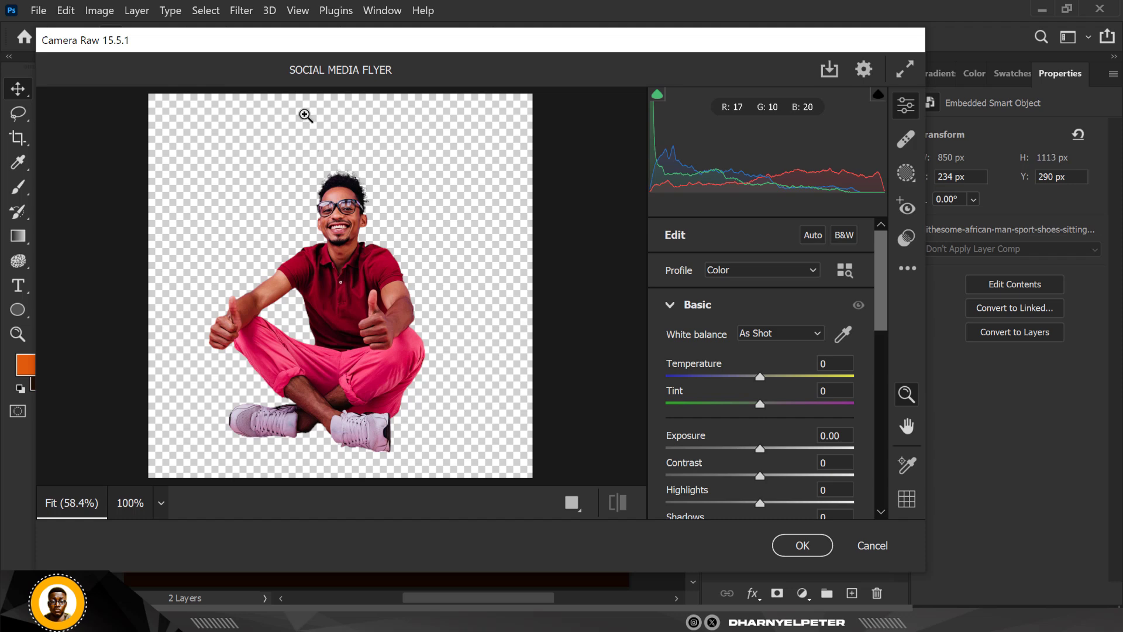
scroll(744, 371, down, 3)
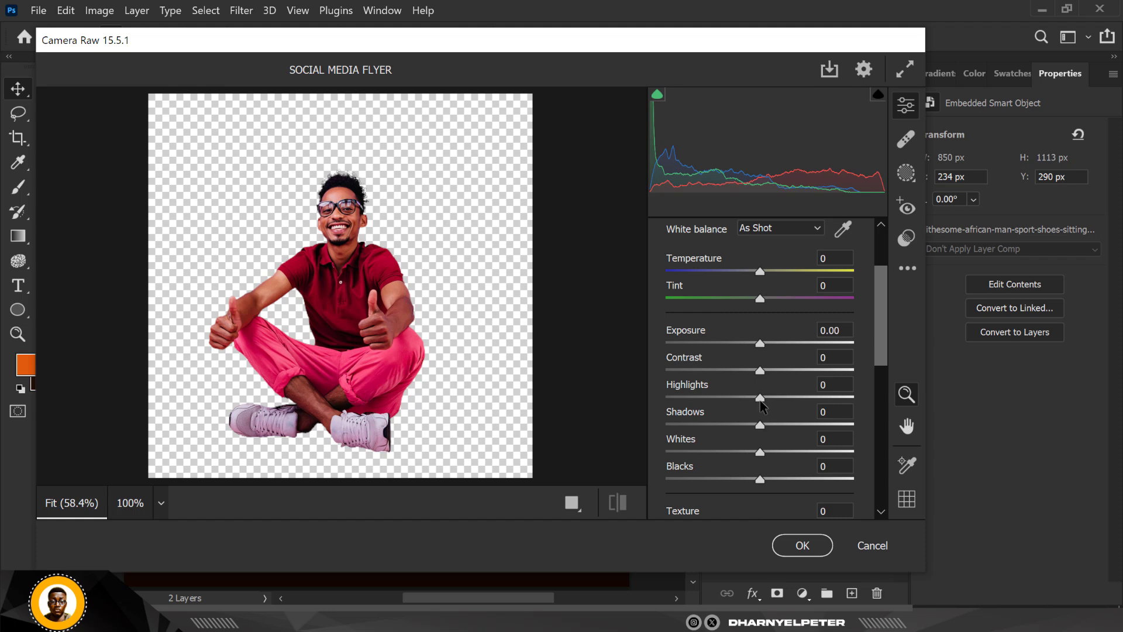
drag(763, 396, 694, 397)
drag(760, 373, 767, 373)
- Set Texture to +87, Clarity to +17, Vibrance to +7 and Blacks to -18, and apply the Camera Raw Filter
scroll(761, 468, down, 2)
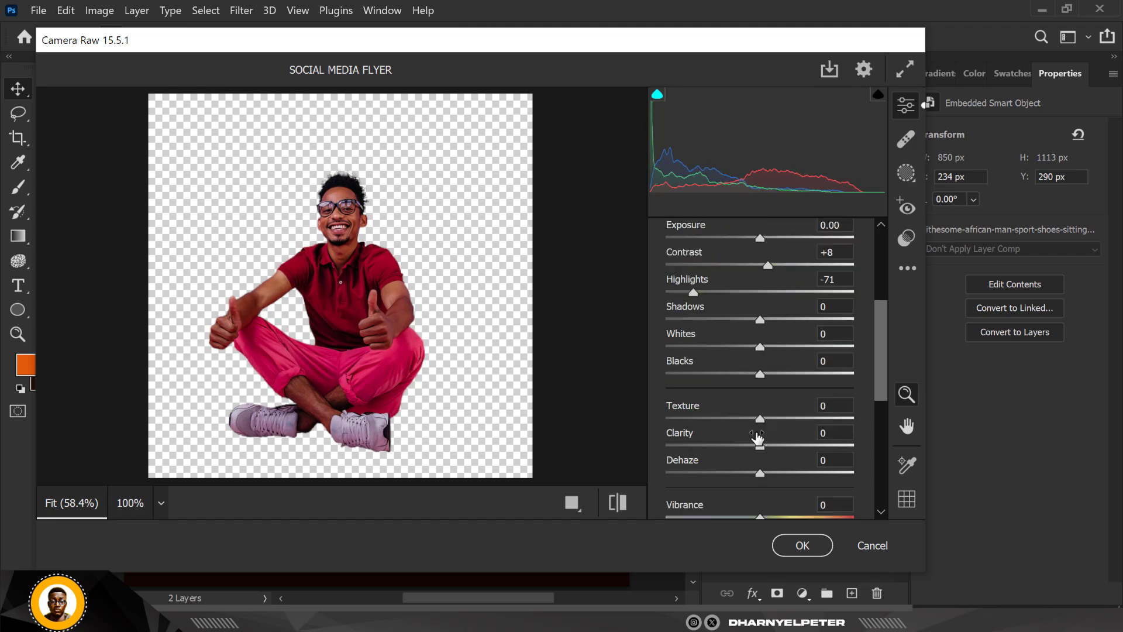
drag(759, 417, 841, 420)
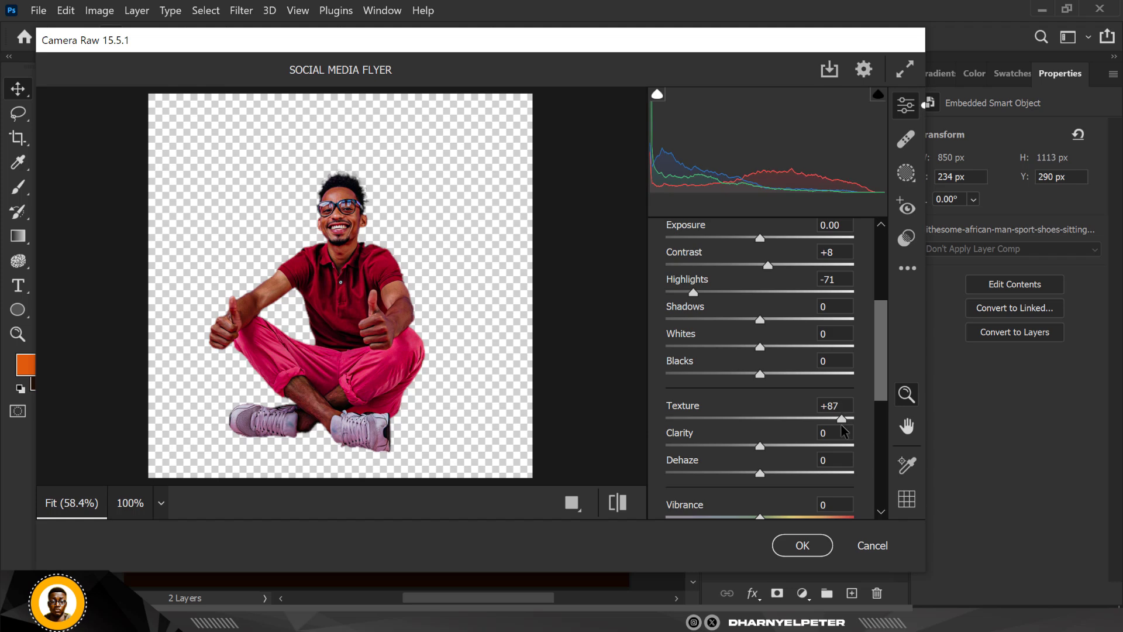
drag(762, 451, 778, 452)
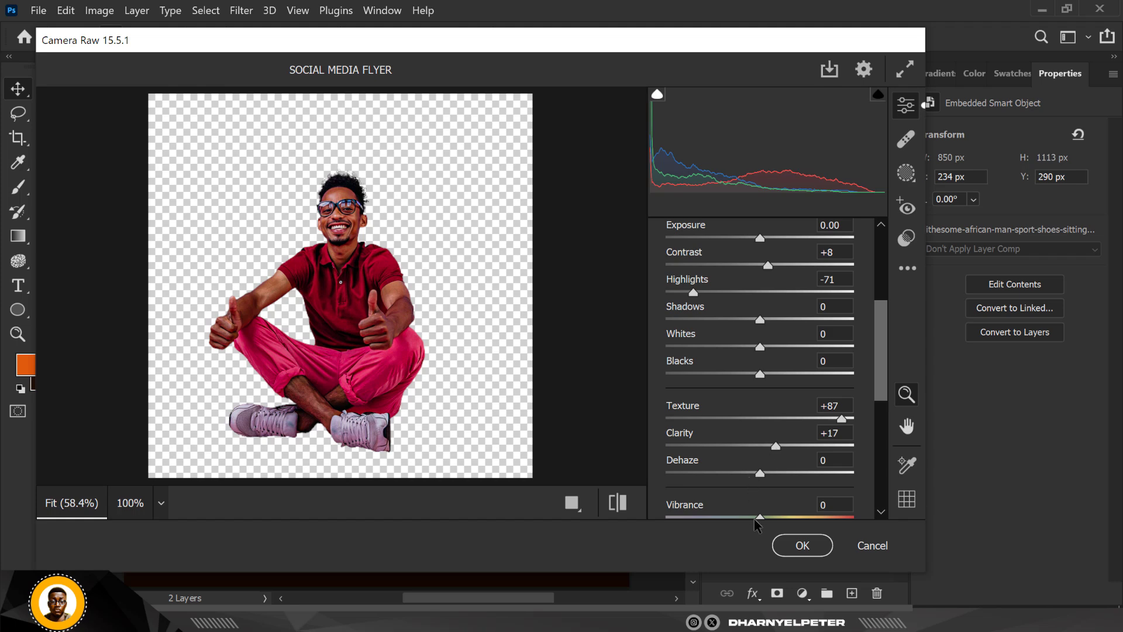
scroll(766, 504, down, 3)
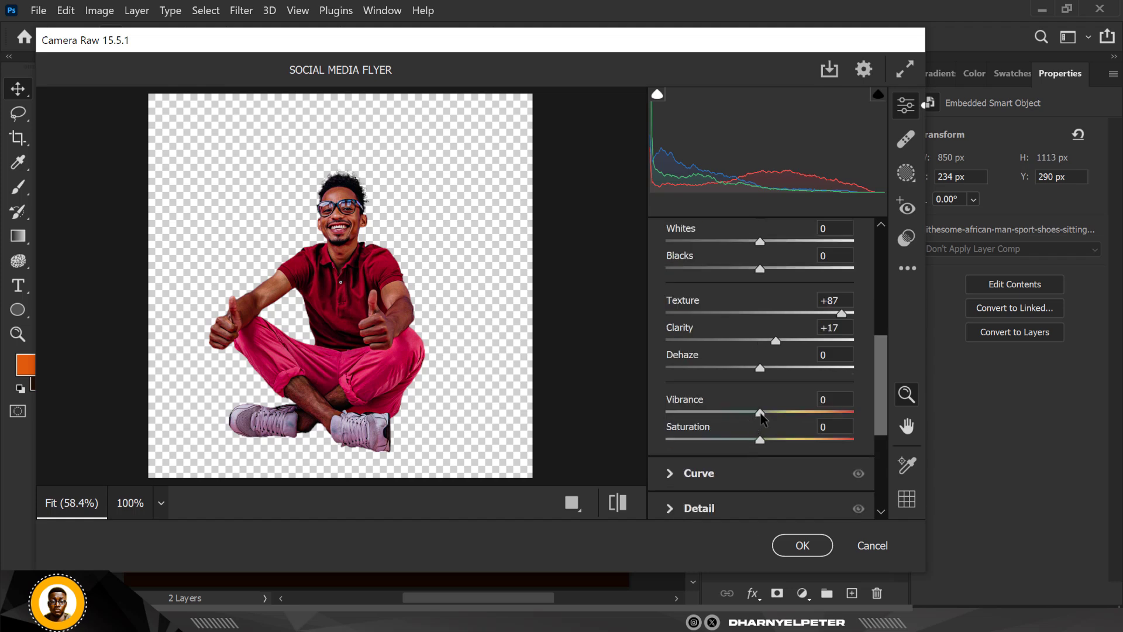
drag(761, 413, 767, 413)
drag(761, 273, 743, 272)
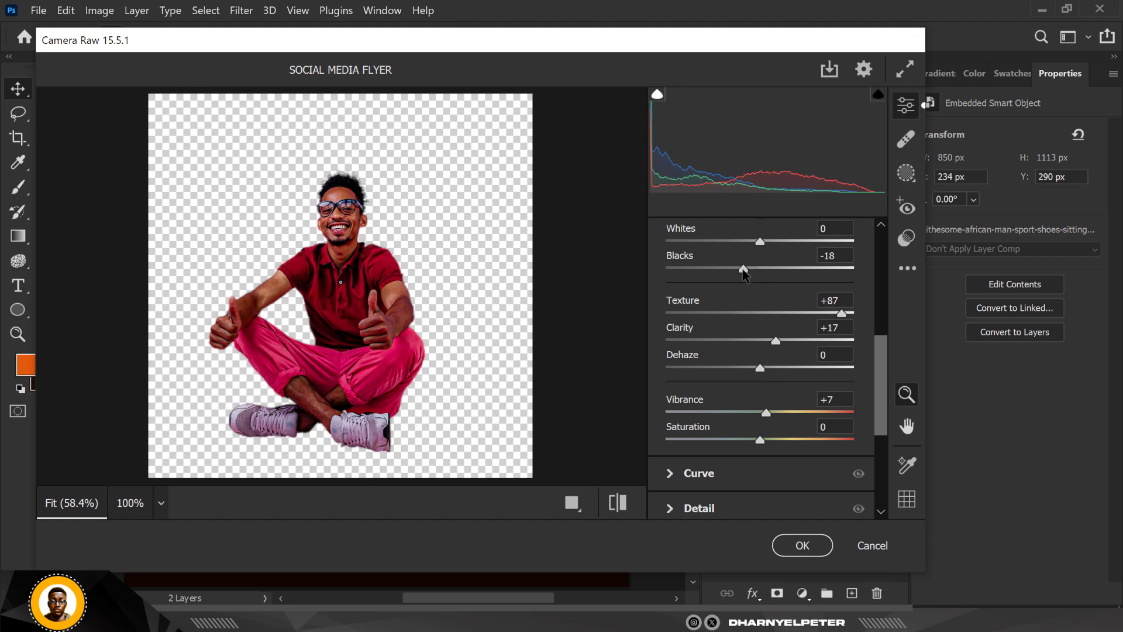
click(800, 545)
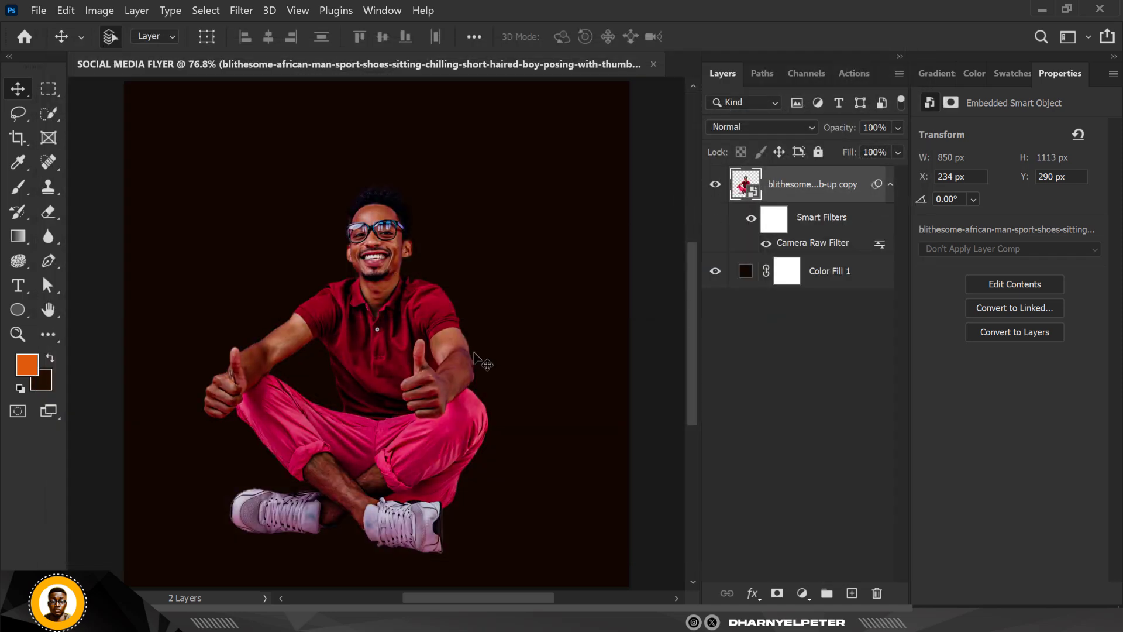
- Convert the man's filtered layer to a new Smart Object that absorbs the Camera Raw smart filter
scroll(361, 242, up, 2)
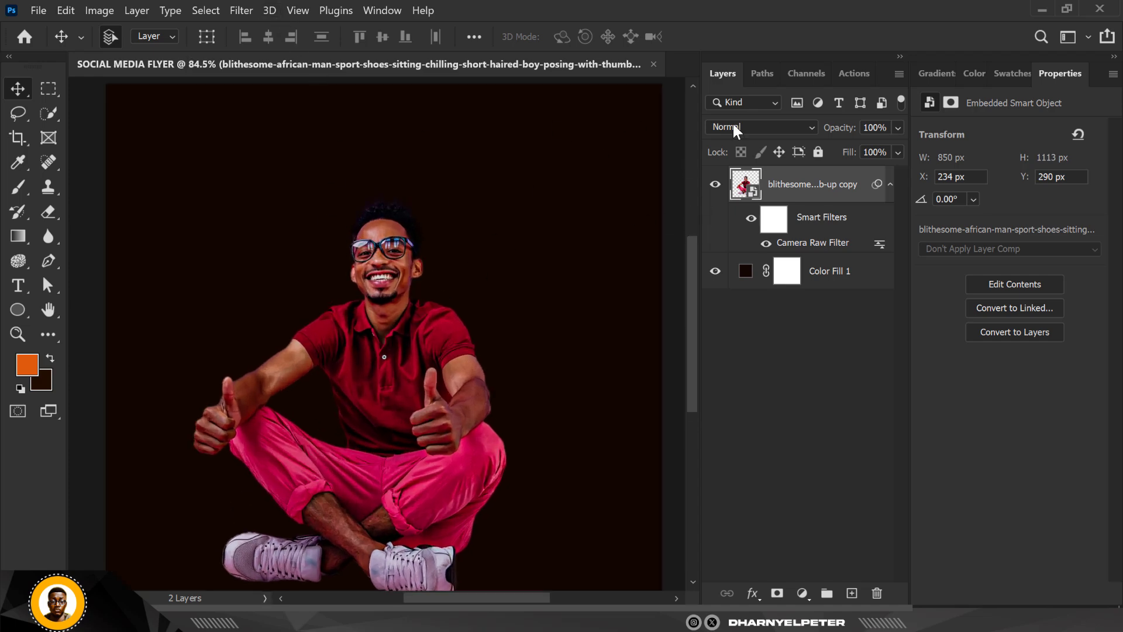
right_click(855, 175)
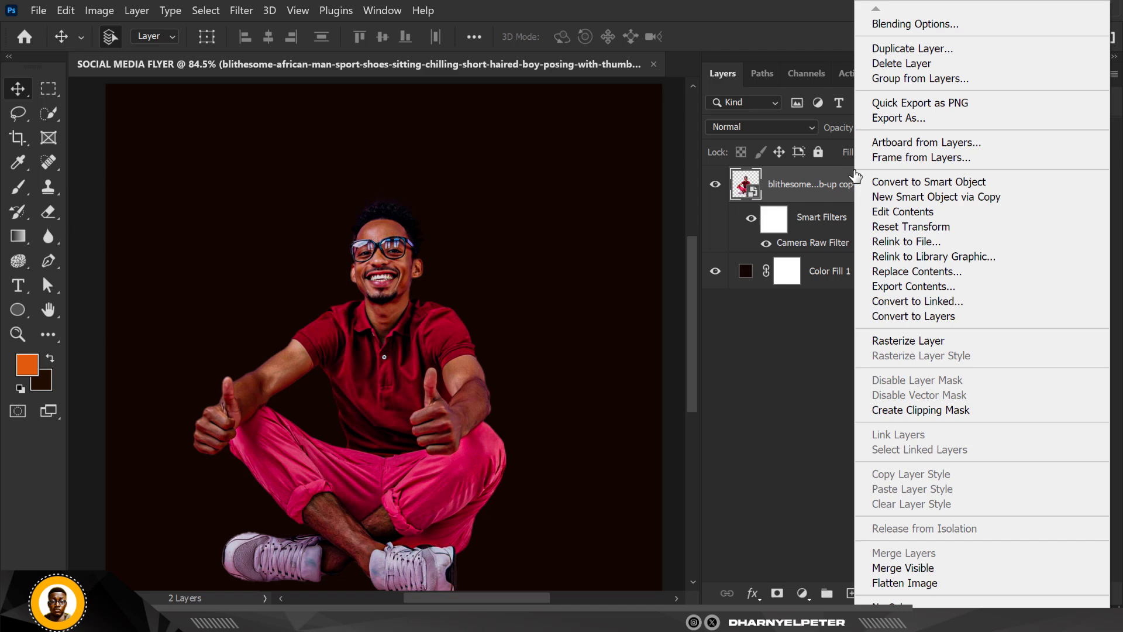
click(931, 178)
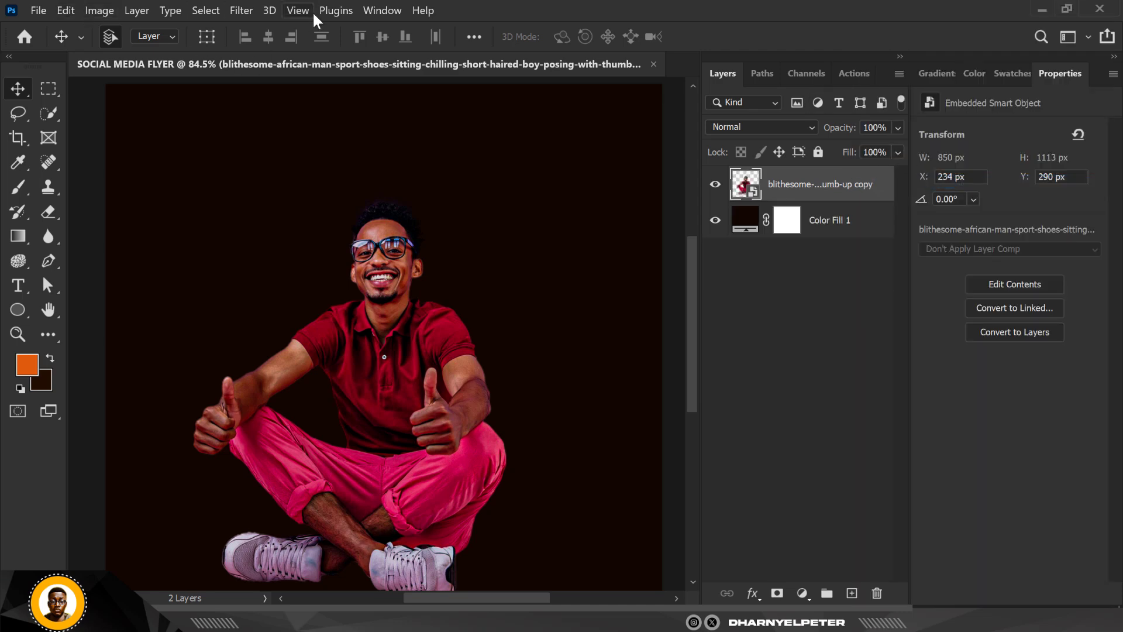
- Open the Camera Raw Filter on the man's Smart Object layer and set Texture to +85
click(241, 10)
click(307, 124)
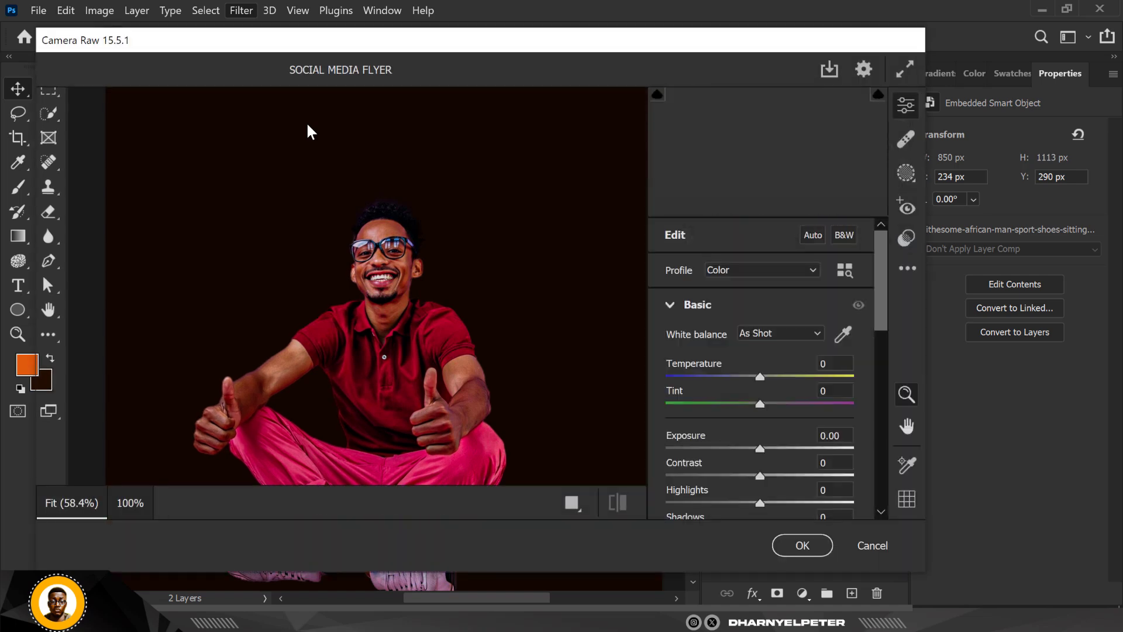
scroll(786, 399, down, 3)
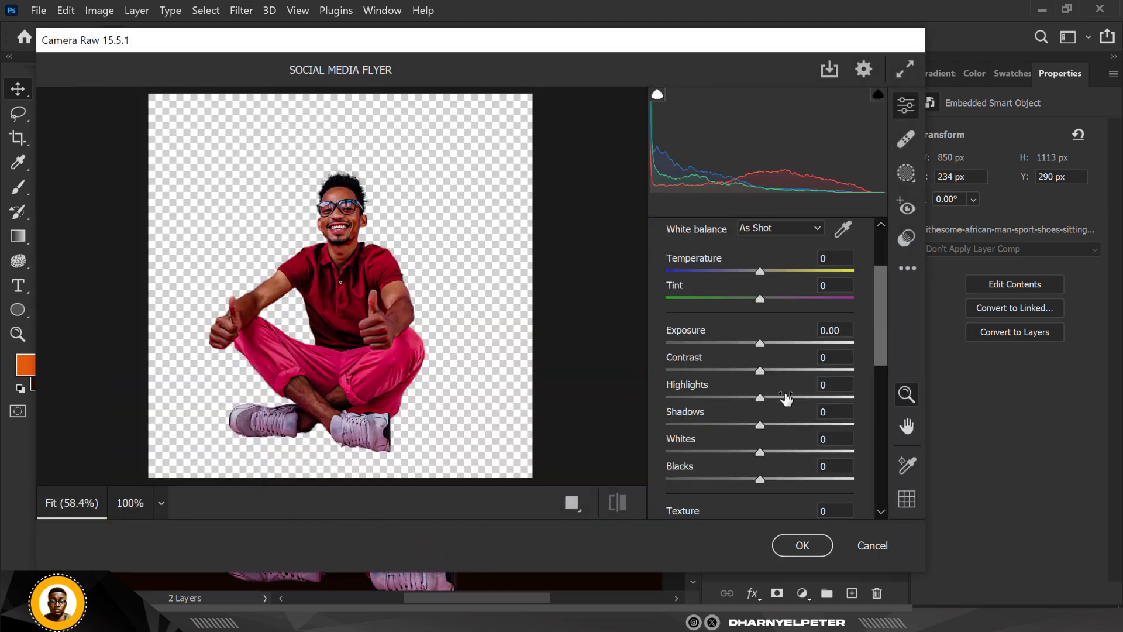
scroll(786, 398, down, 3)
drag(761, 419, 840, 423)
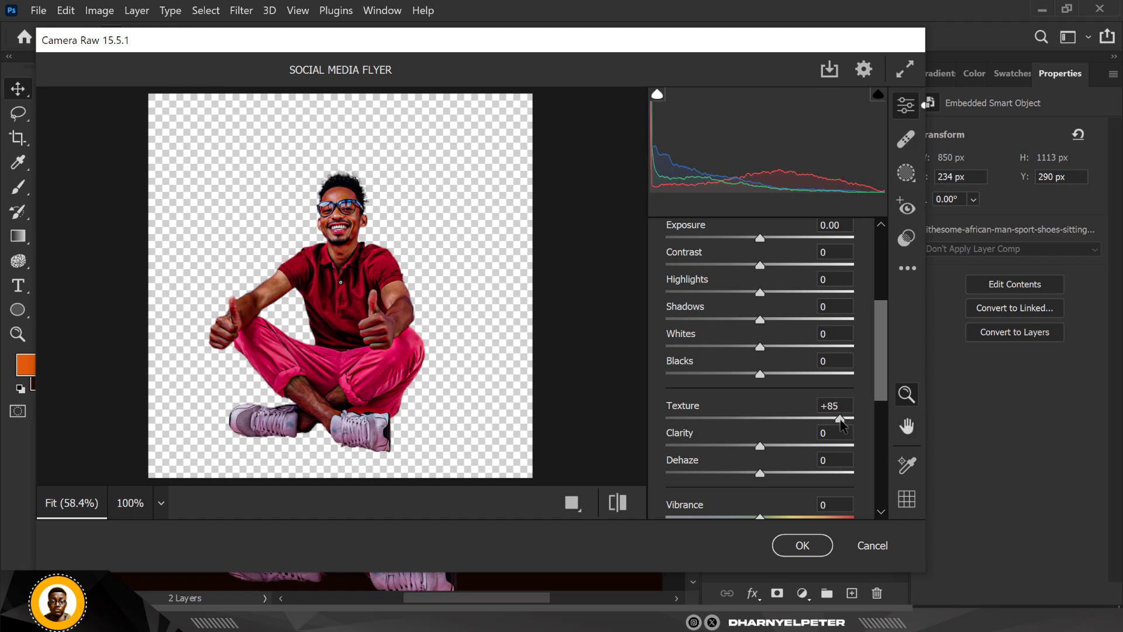
- Raise Sharpening in the Detail settings to about 8 and apply the Camera Raw Filter
scroll(805, 413, down, 3)
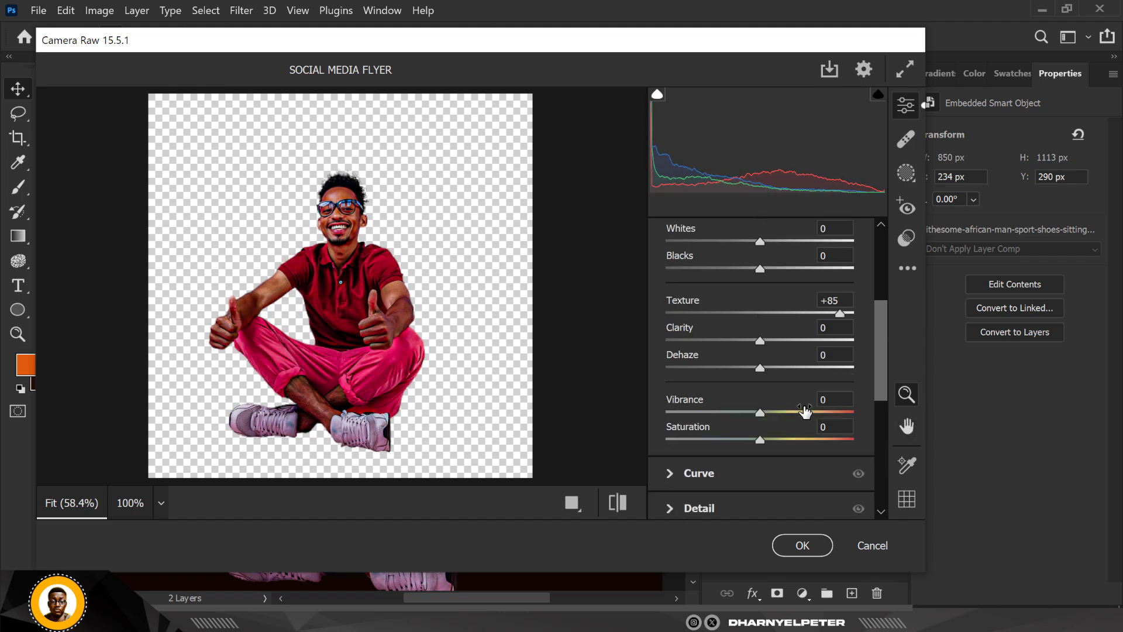
click(690, 523)
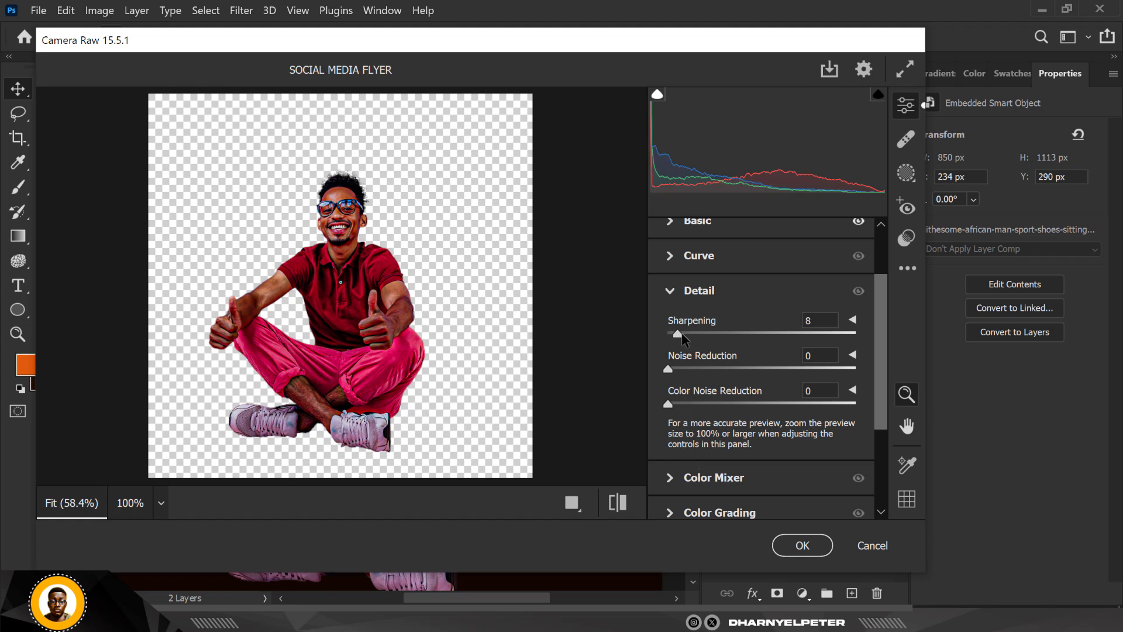
drag(682, 336, 686, 336)
click(774, 545)
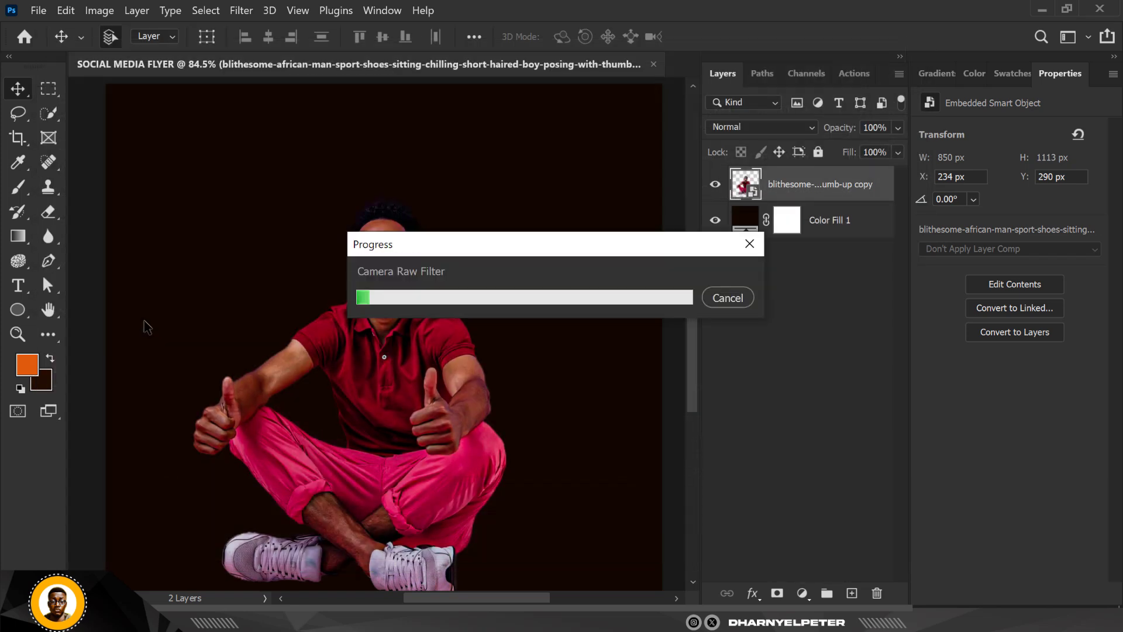
- Examine the filtered man up close and at full view, checking his face, shirt, hands and shoes
scroll(385, 308, down, 3)
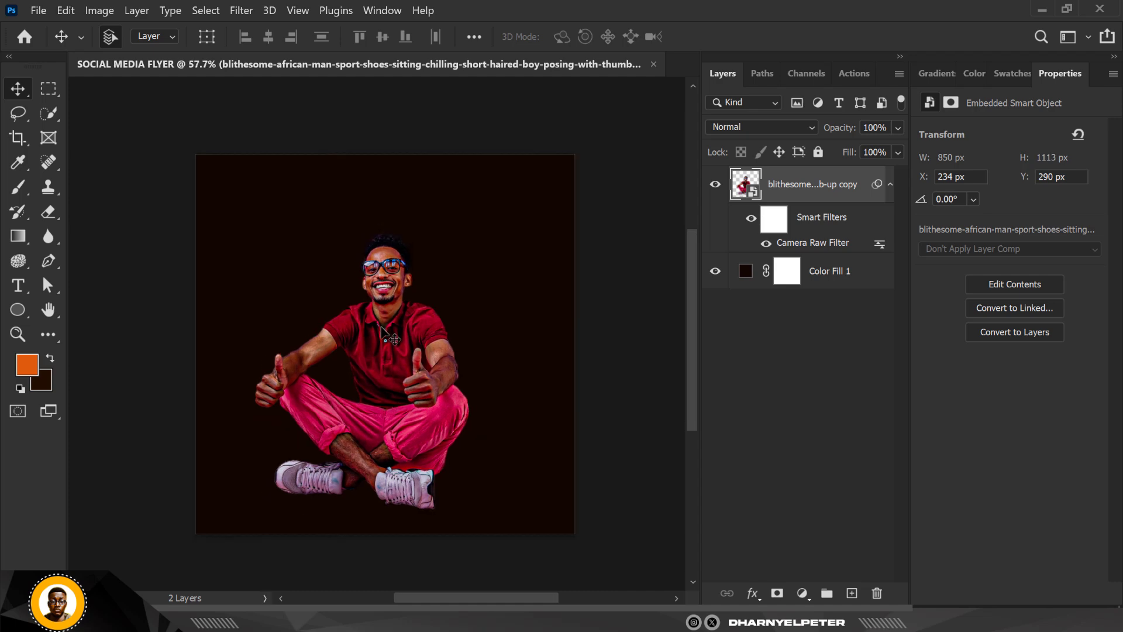
scroll(386, 311, up, 1)
scroll(387, 308, down, 1)
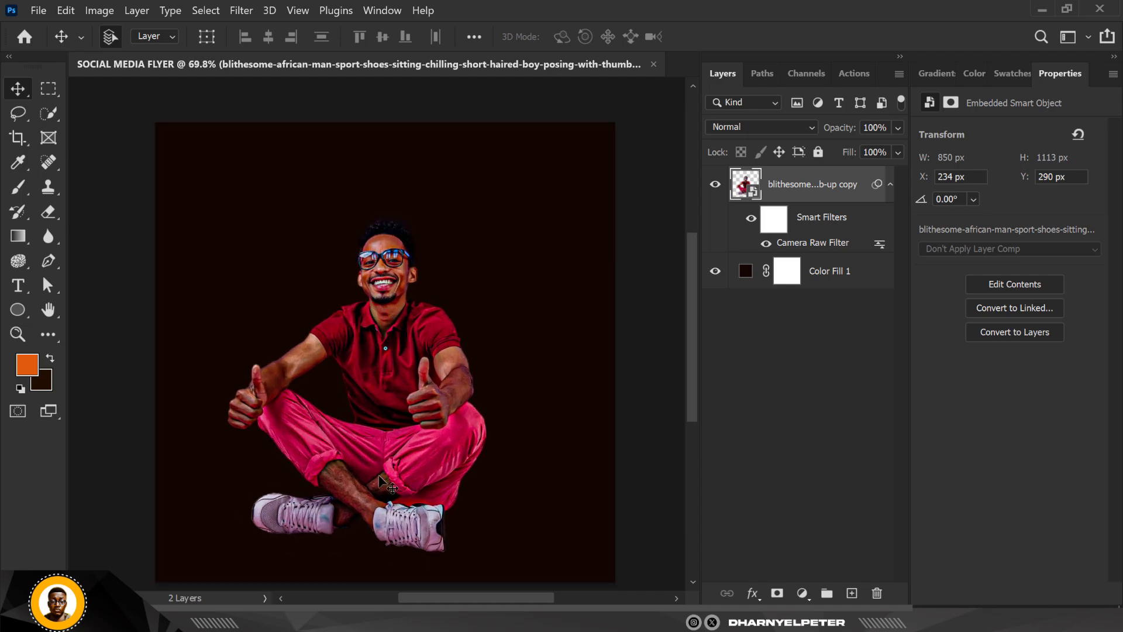
scroll(351, 491, up, 4)
scroll(350, 489, down, 2)
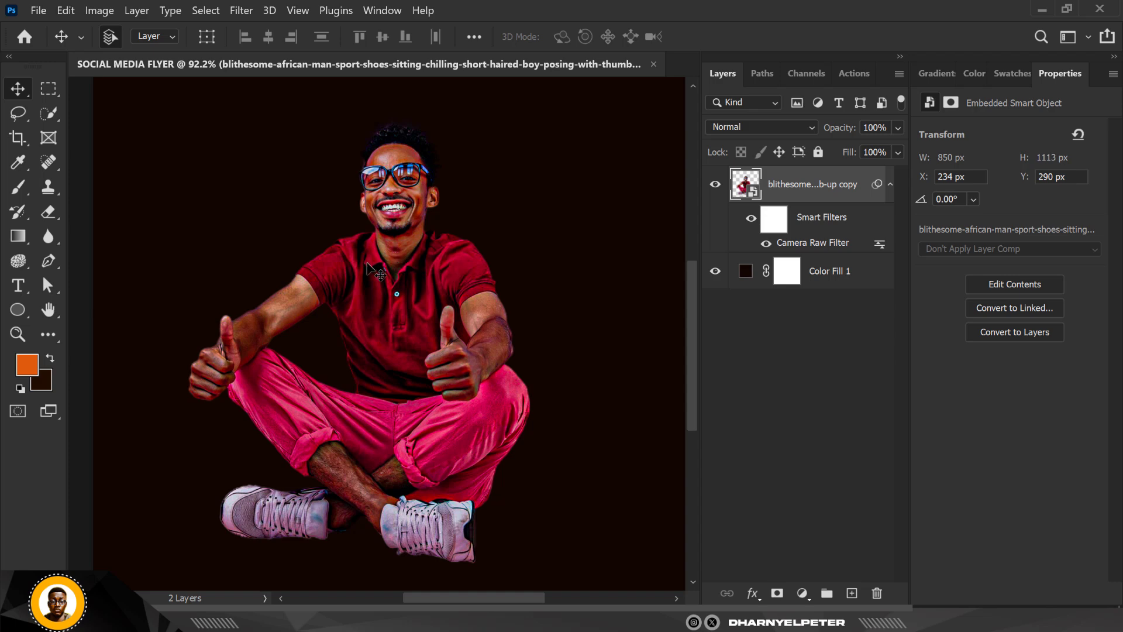
scroll(375, 270, up, 2)
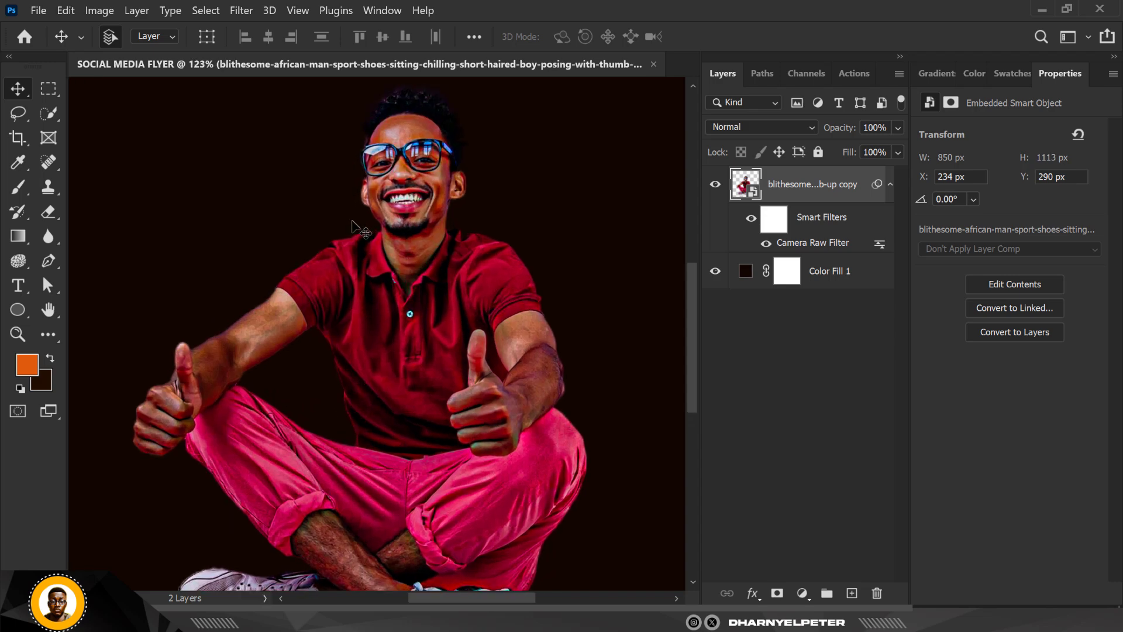
scroll(368, 266, up, 2)
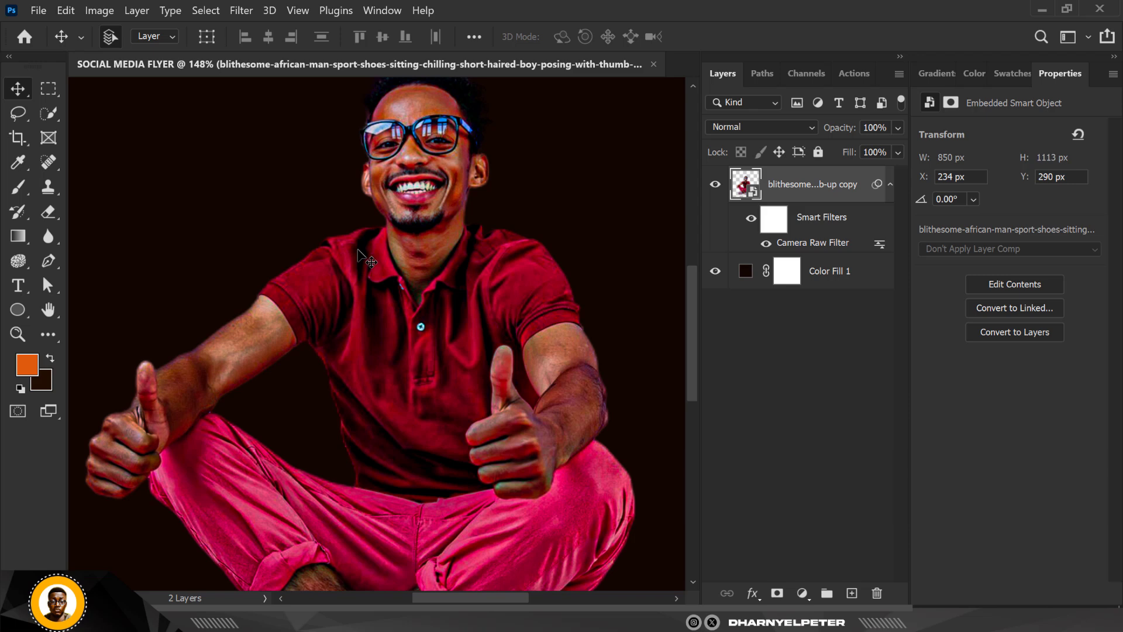
scroll(348, 265, down, 1)
scroll(362, 258, down, 2)
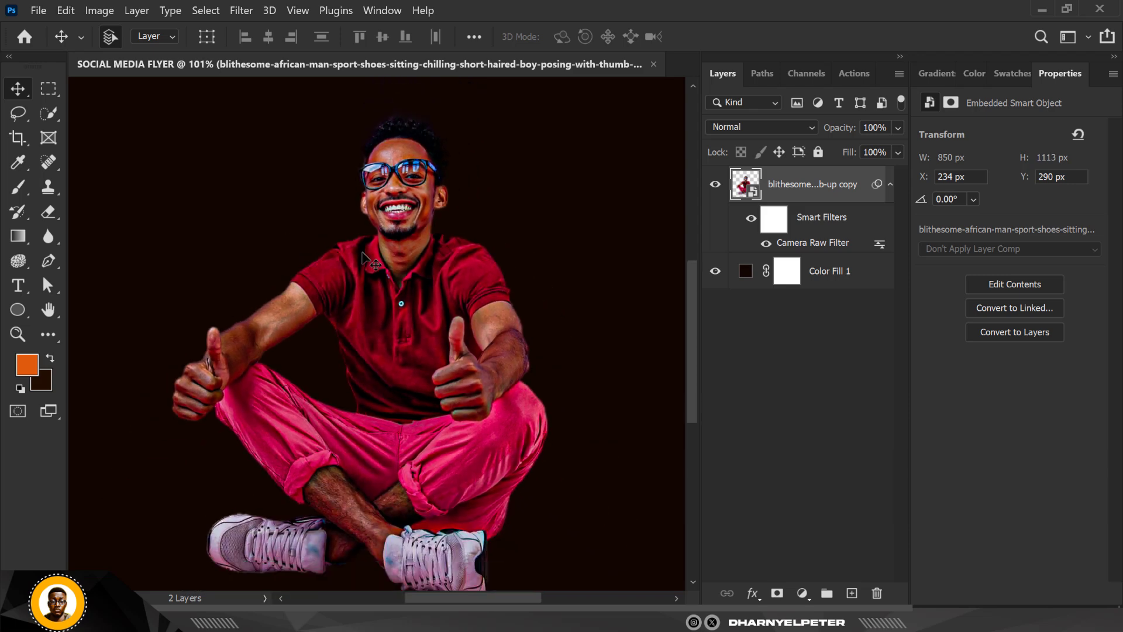
scroll(368, 259, up, 1)
scroll(409, 241, down, 2)
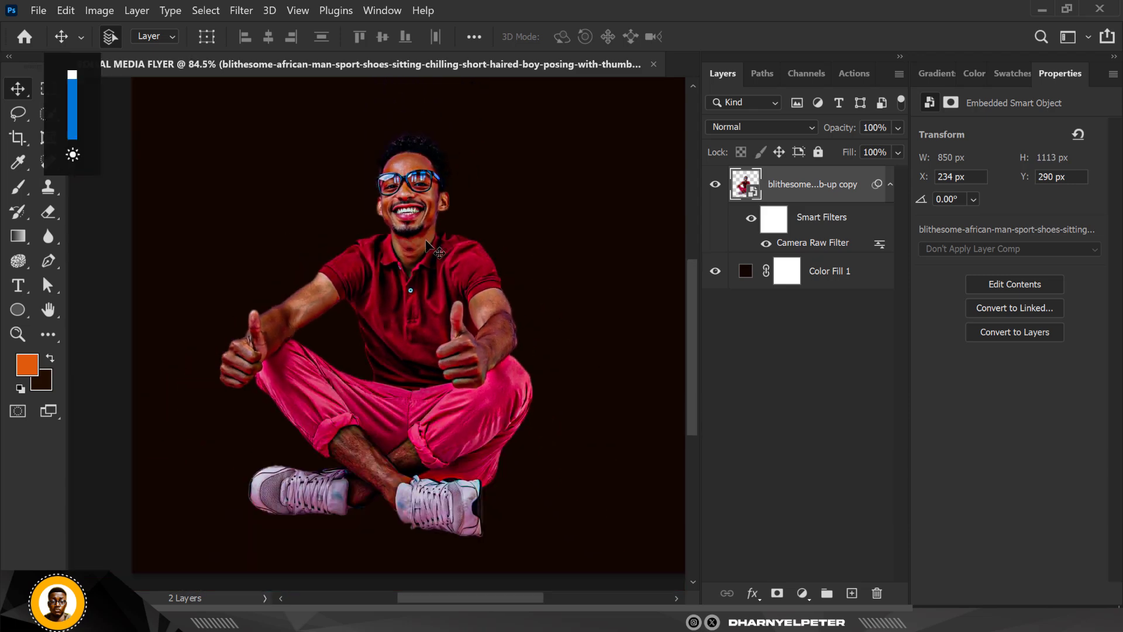
scroll(413, 243, up, 2)
scroll(418, 247, down, 3)
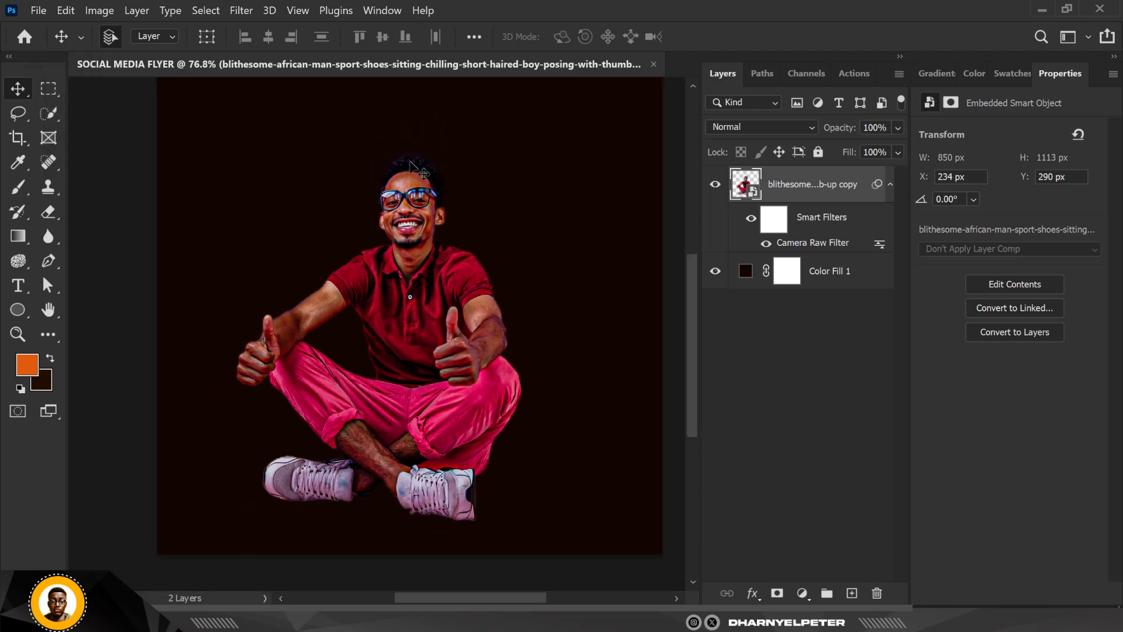
scroll(419, 250, up, 1)
scroll(398, 241, up, 2)
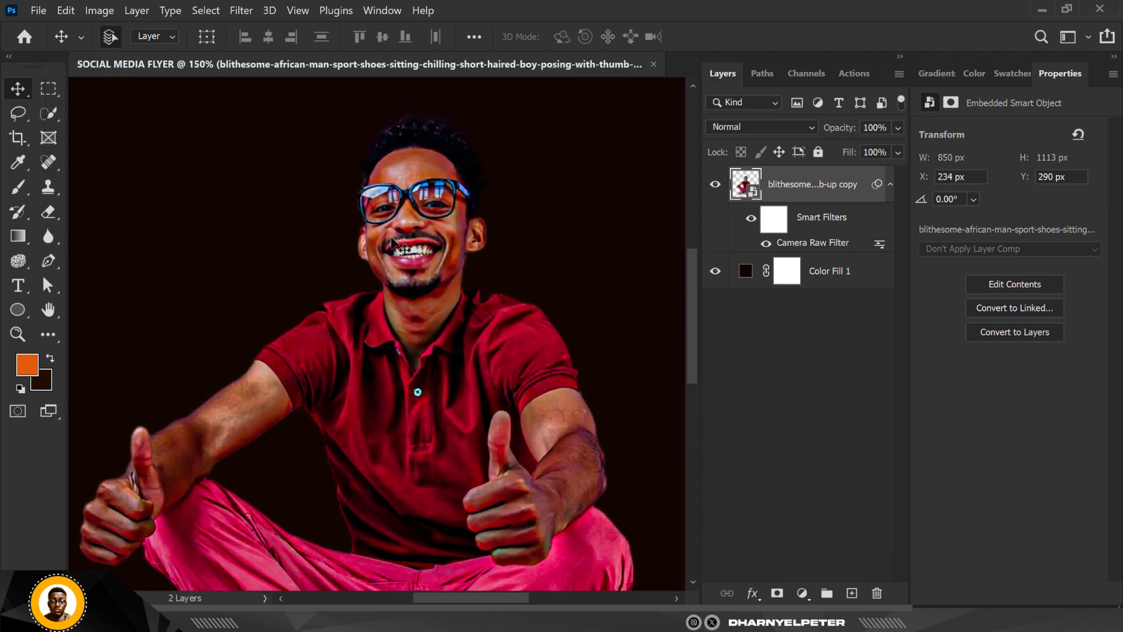
scroll(393, 237, up, 1)
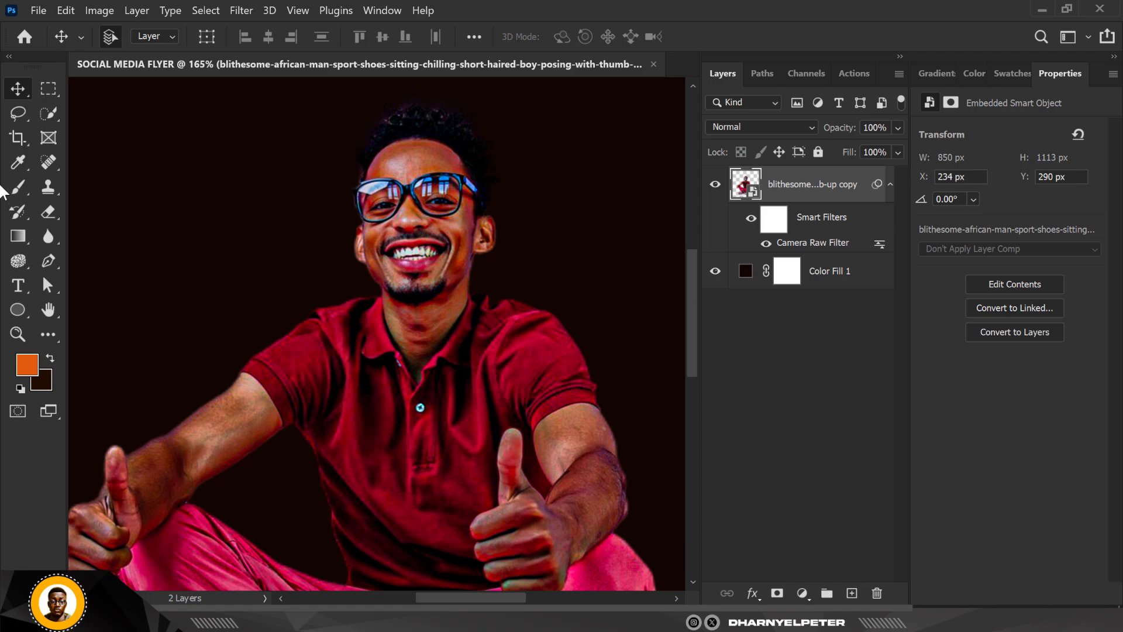
- Select the man's right sleeve, the adjoining collar and the front of his red polo shirt with the Quick Selection tool
click(48, 110)
scroll(298, 327, up, 3)
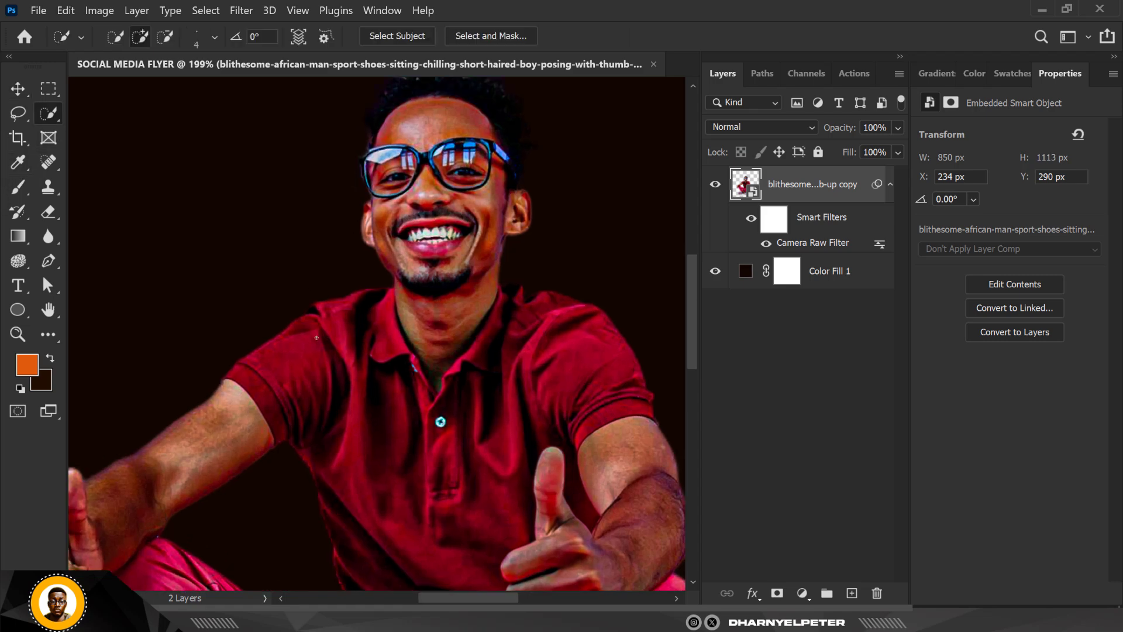
scroll(271, 366, up, 1)
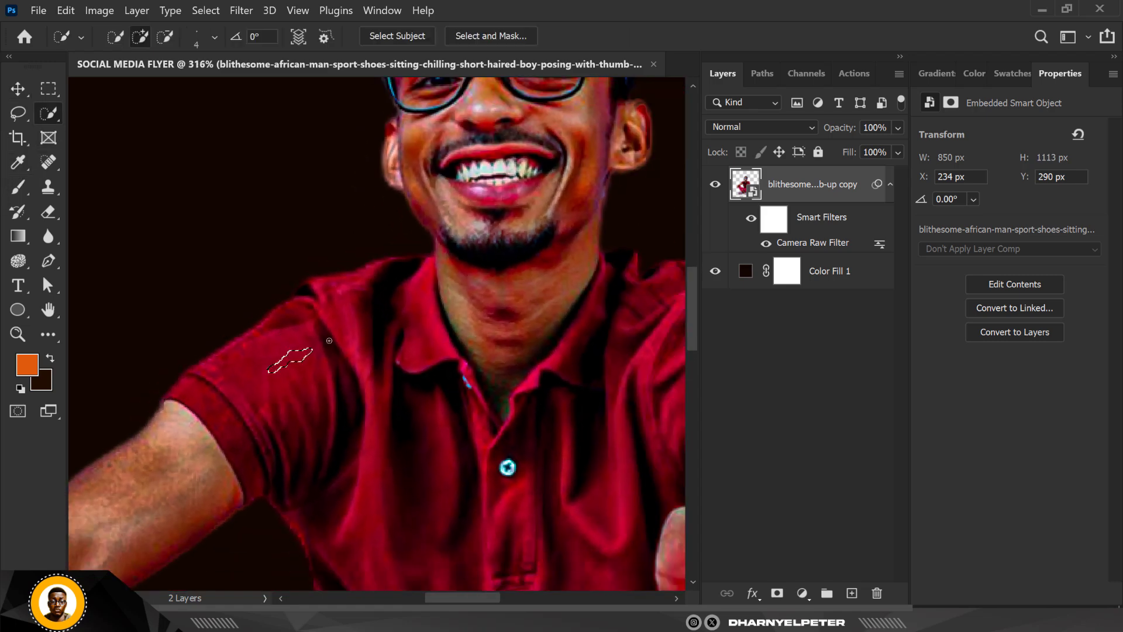
mouse_move(329, 340)
mouse_down()
mouse_move(351, 295)
mouse_move(371, 380)
mouse_move(433, 299)
mouse_move(381, 430)
mouse_move(404, 374)
mouse_move(453, 413)
mouse_up()
drag(486, 466, 502, 530)
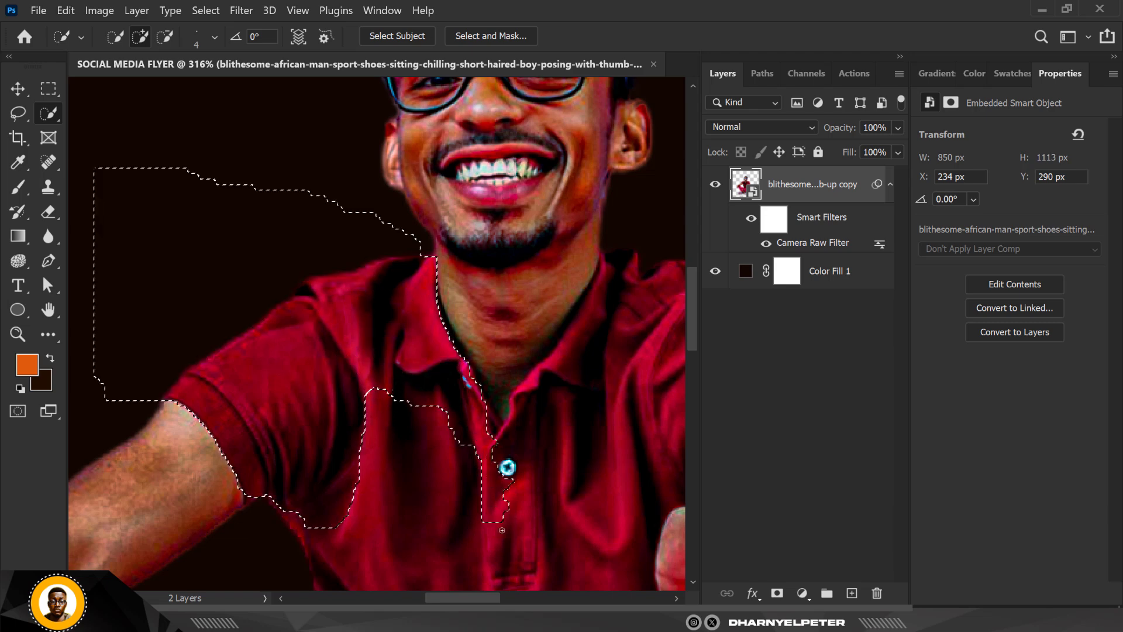
mouse_move(403, 419)
mouse_down()
mouse_move(394, 437)
mouse_move(412, 551)
mouse_up()
- Extend the shirt selection around the V-shaped neckline, across the button placket and onto the opposite collar edge
scroll(501, 438, up, 5)
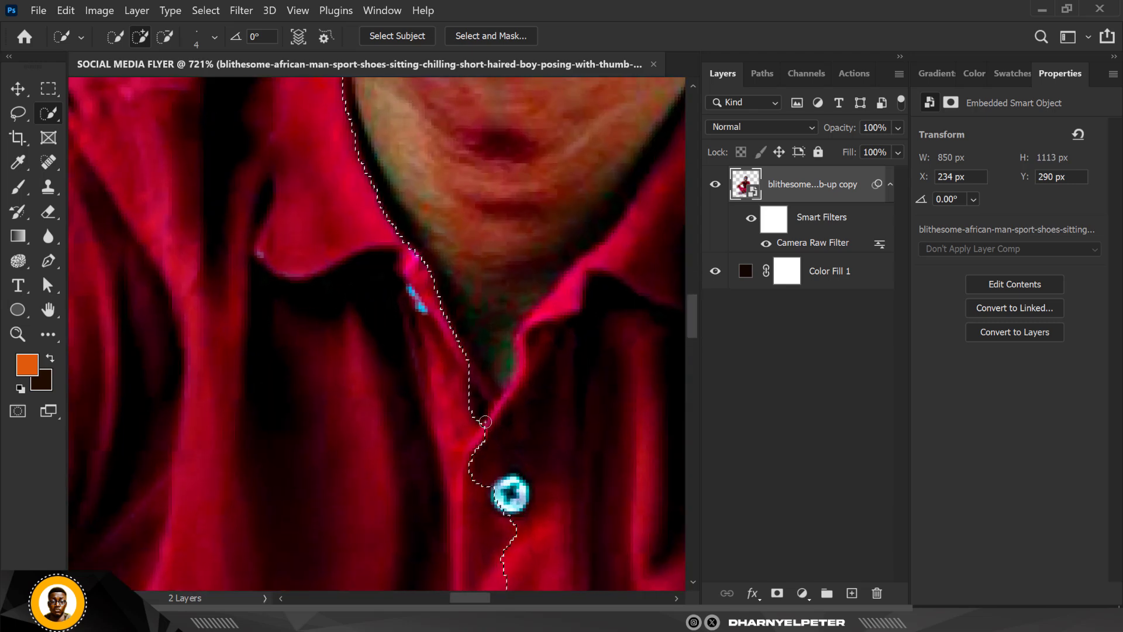
mouse_move(493, 425)
mouse_down()
mouse_move(488, 411)
mouse_move(519, 386)
mouse_up()
mouse_move(494, 462)
mouse_down()
mouse_move(553, 324)
mouse_move(605, 271)
mouse_up()
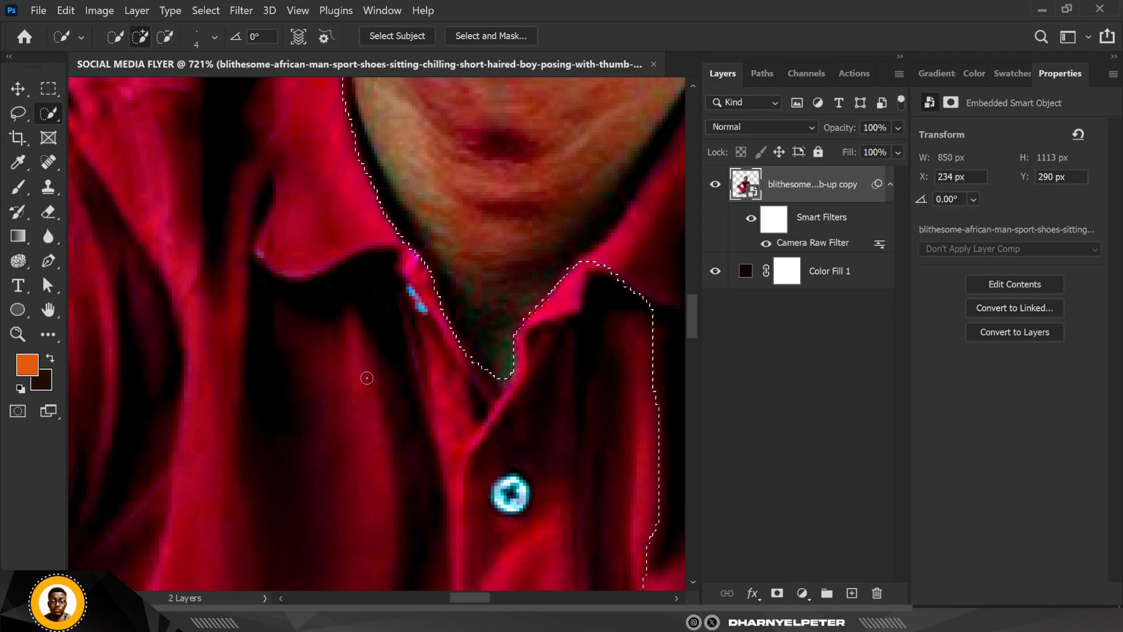
- Add the shirt's chest area toward the man's left sleeve to the selection
scroll(361, 375, down, 4)
scroll(335, 319, down, 4)
scroll(464, 325, up, 5)
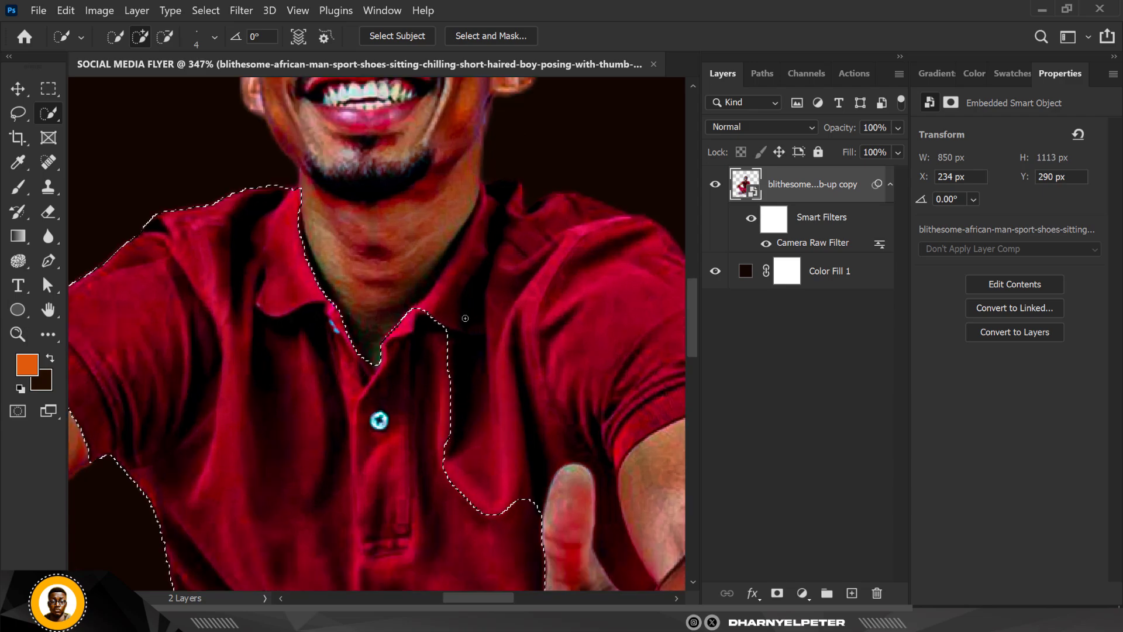
mouse_move(464, 325)
mouse_down()
mouse_move(542, 250)
mouse_move(614, 235)
mouse_move(625, 291)
mouse_move(618, 445)
mouse_up()
scroll(375, 399, down, 4)
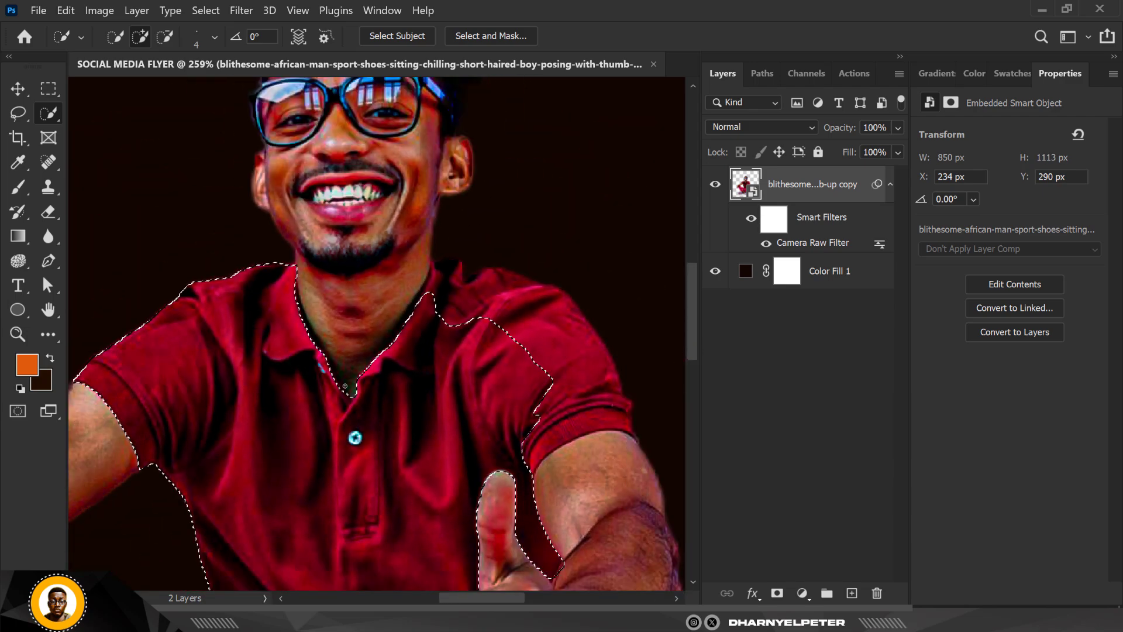
- Add the back of the collar and the top of the man's left shoulder to the Quick Selection
right_click(56, 109)
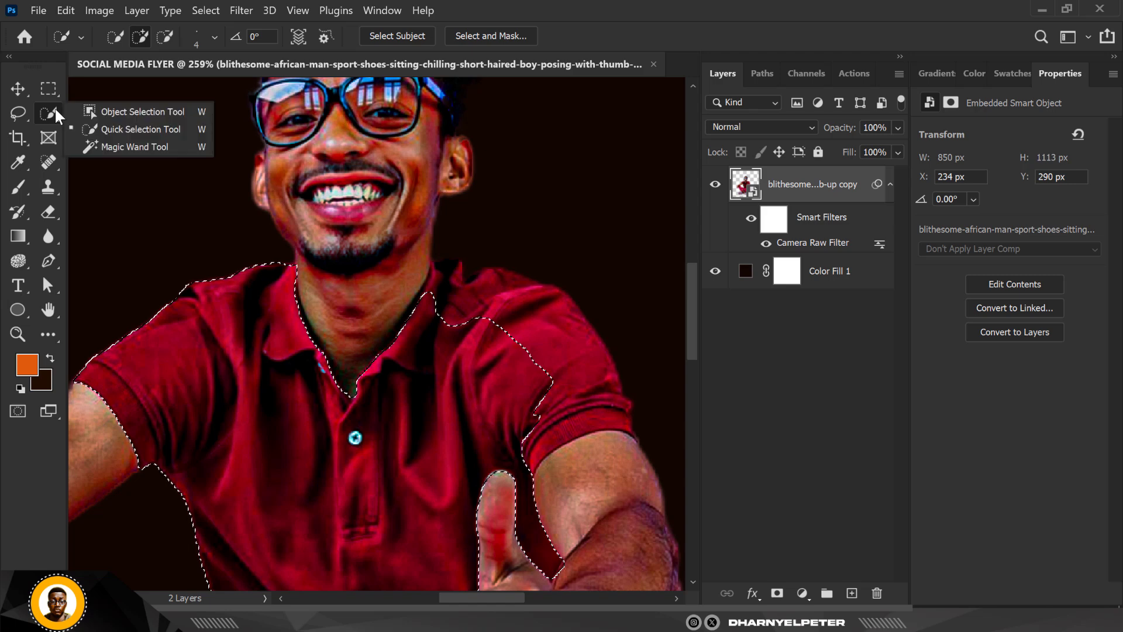
click(120, 132)
scroll(421, 315, up, 4)
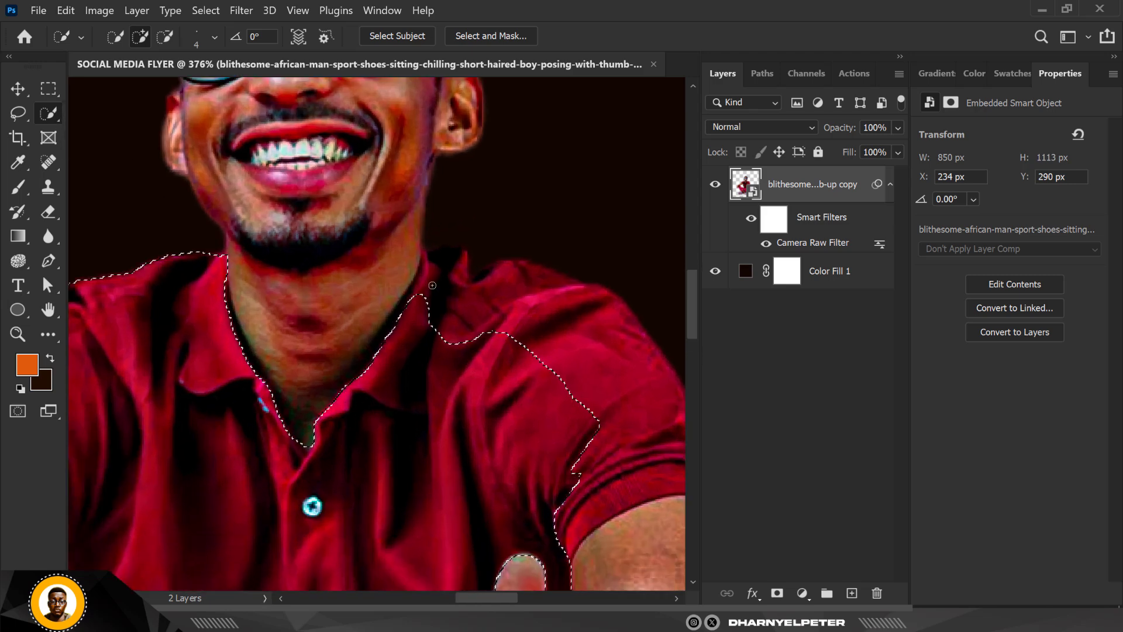
mouse_move(421, 315)
mouse_down()
mouse_move(439, 250)
mouse_move(477, 237)
mouse_move(520, 286)
mouse_move(512, 271)
mouse_move(545, 251)
mouse_move(589, 262)
mouse_up()
scroll(366, 247, down, 4)
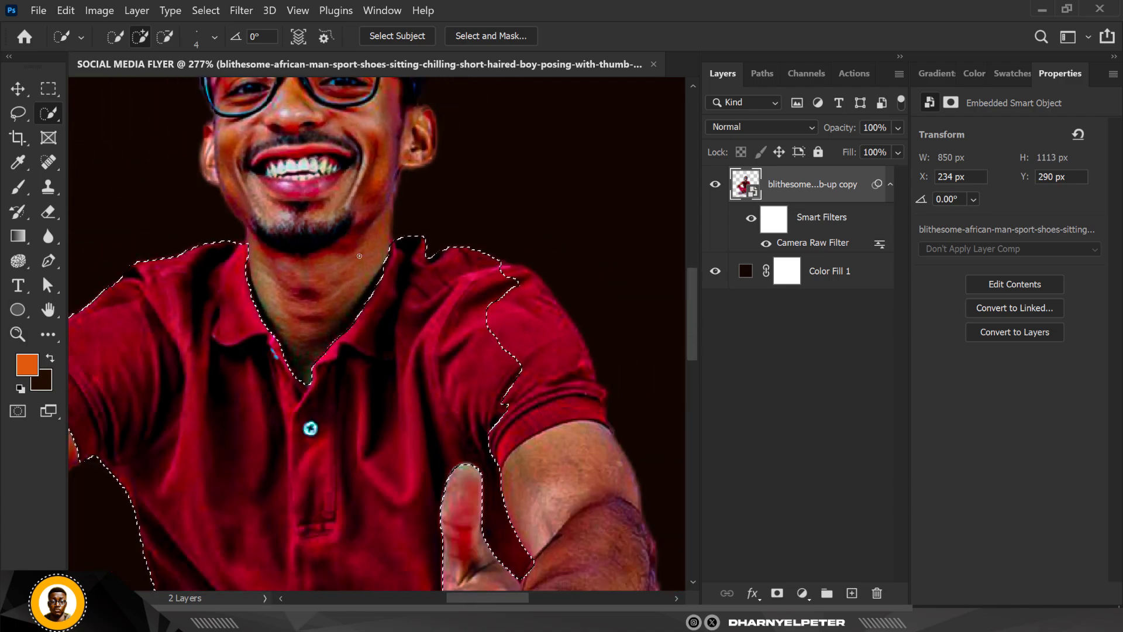
- Extend the selection over the outer shoulder and the cuff of the man's left sleeve to complete the shirt
scroll(490, 260, up, 5)
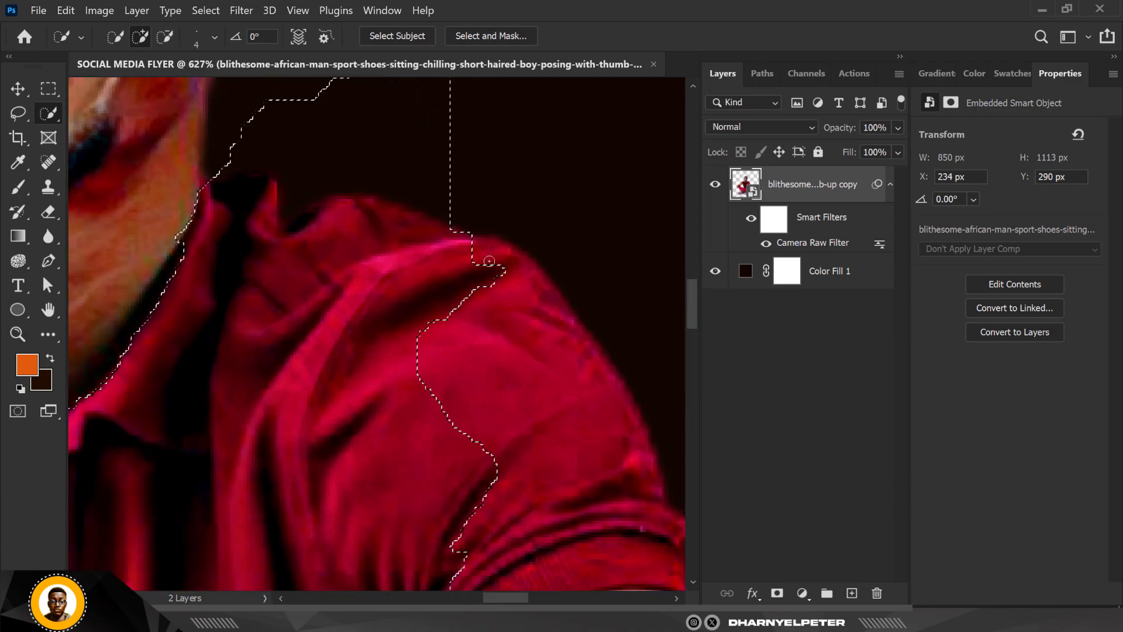
drag(489, 261, 613, 455)
scroll(602, 474, down, 5)
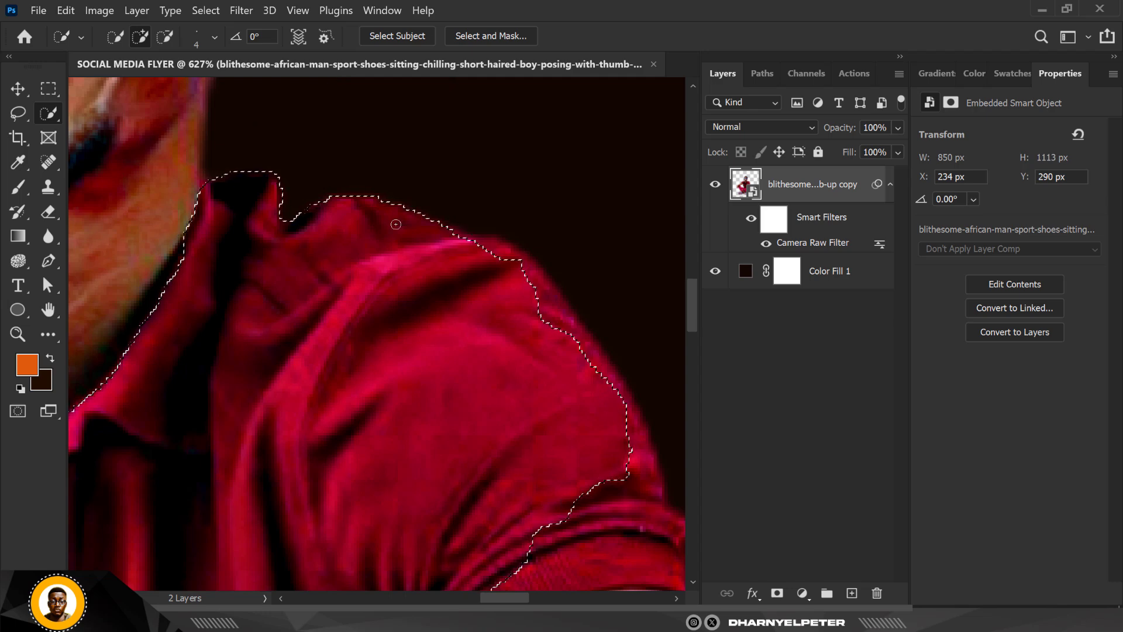
scroll(457, 238, up, 4)
scroll(549, 388, up, 2)
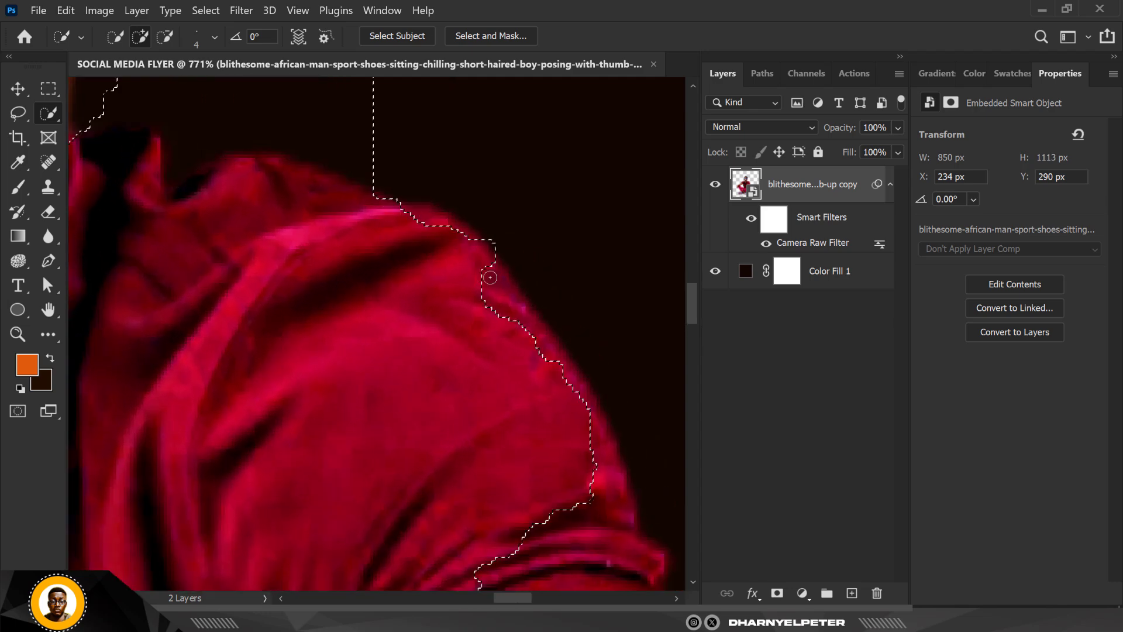
drag(605, 458, 618, 525)
scroll(540, 443, down, 6)
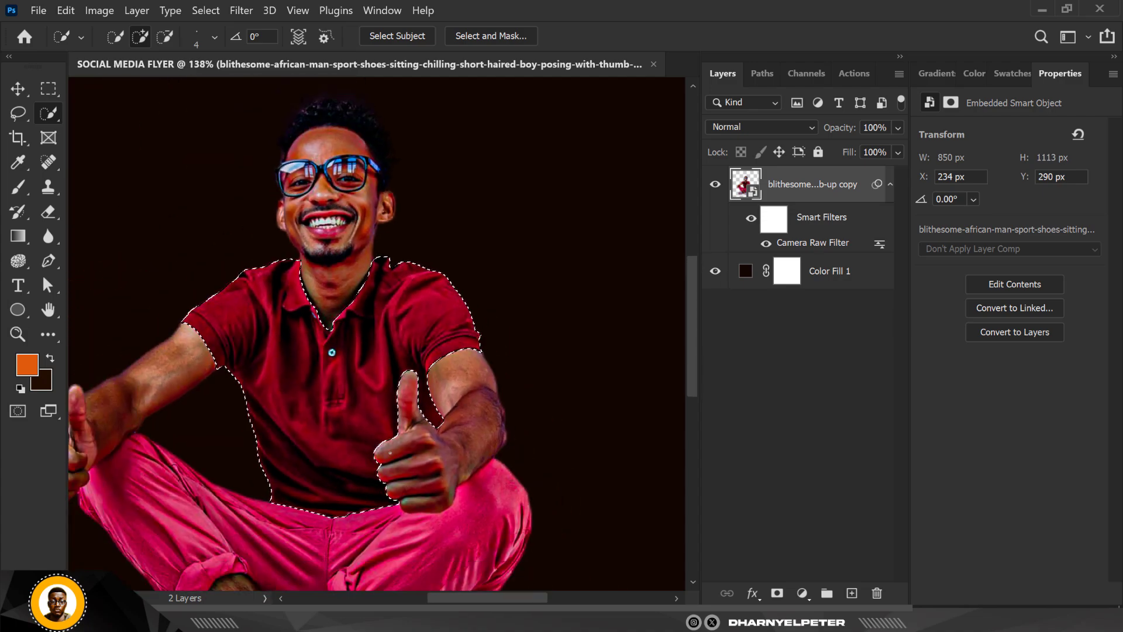
- Add the man's right trouser leg, from the knee down to the rolled cuff, to the Quick Selection
scroll(374, 422, down, 1)
scroll(345, 356, up, 3)
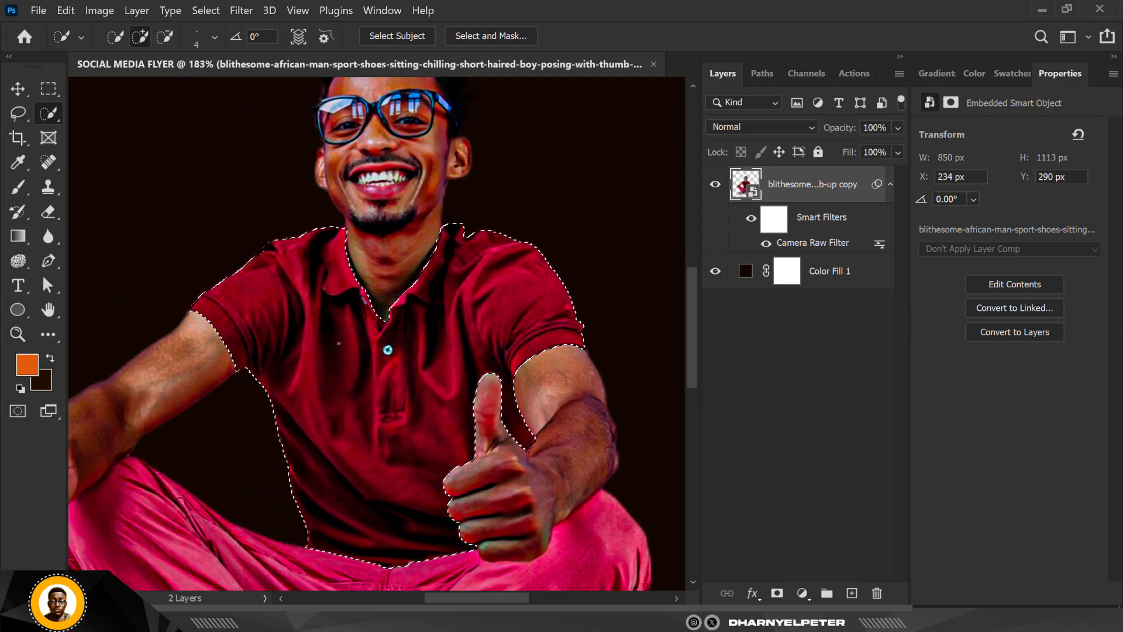
scroll(401, 340, down, 2)
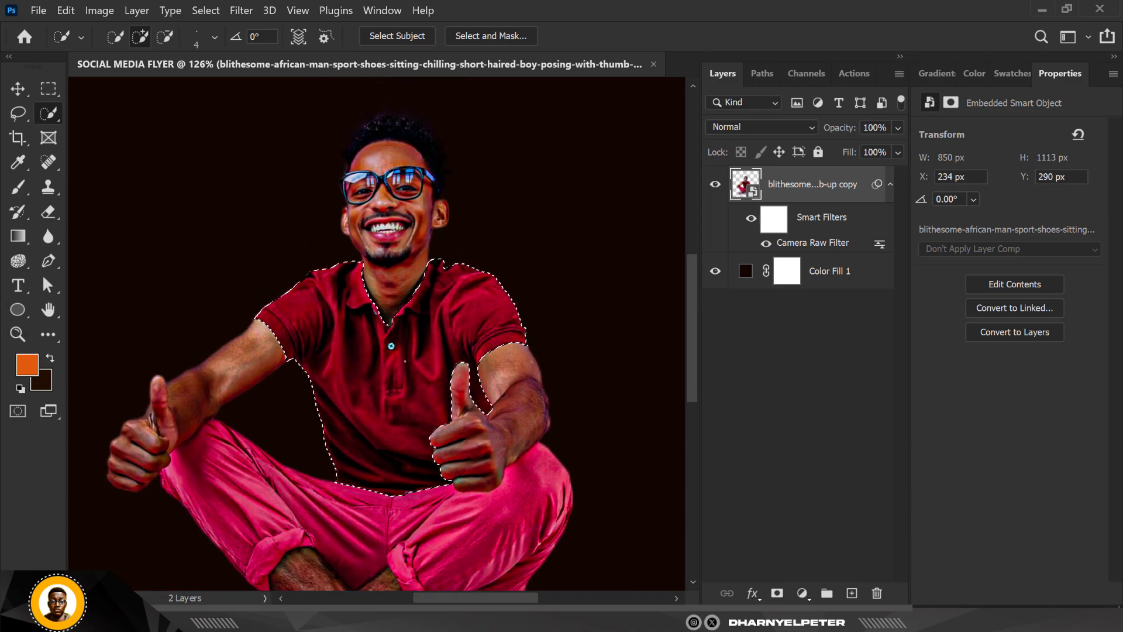
scroll(392, 348, up, 3)
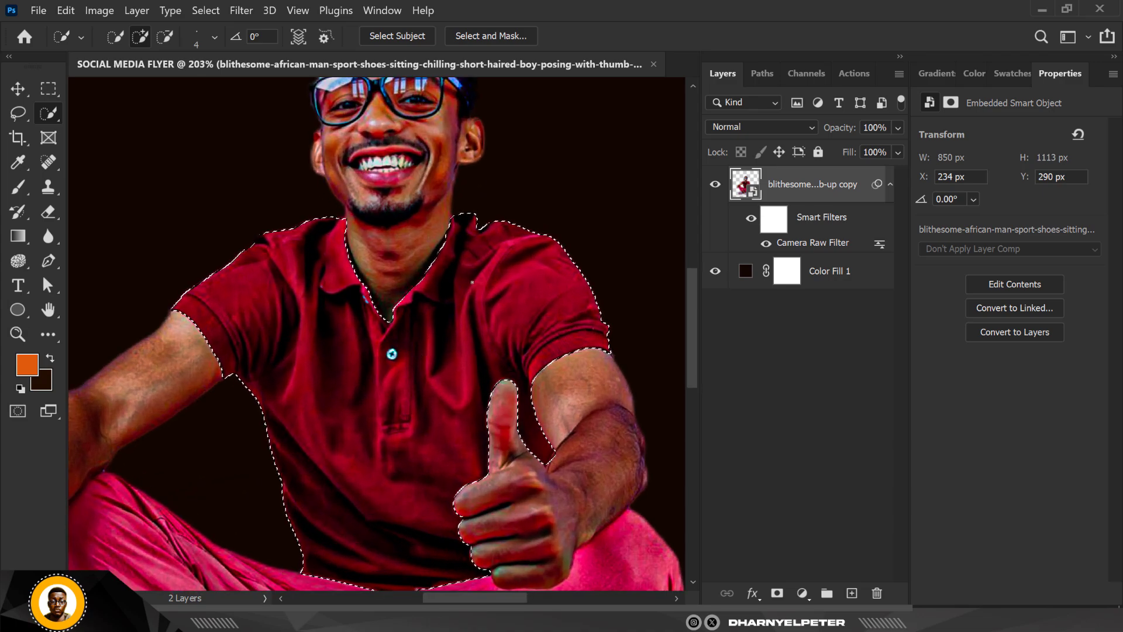
scroll(472, 283, down, 2)
scroll(288, 344, up, 3)
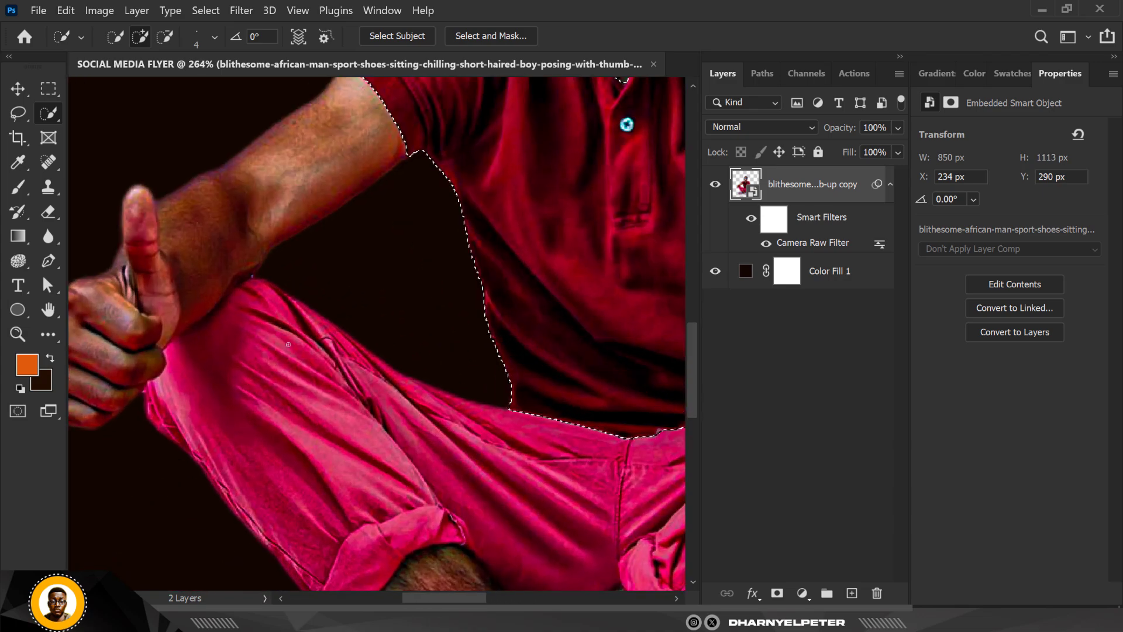
scroll(287, 345, up, 2)
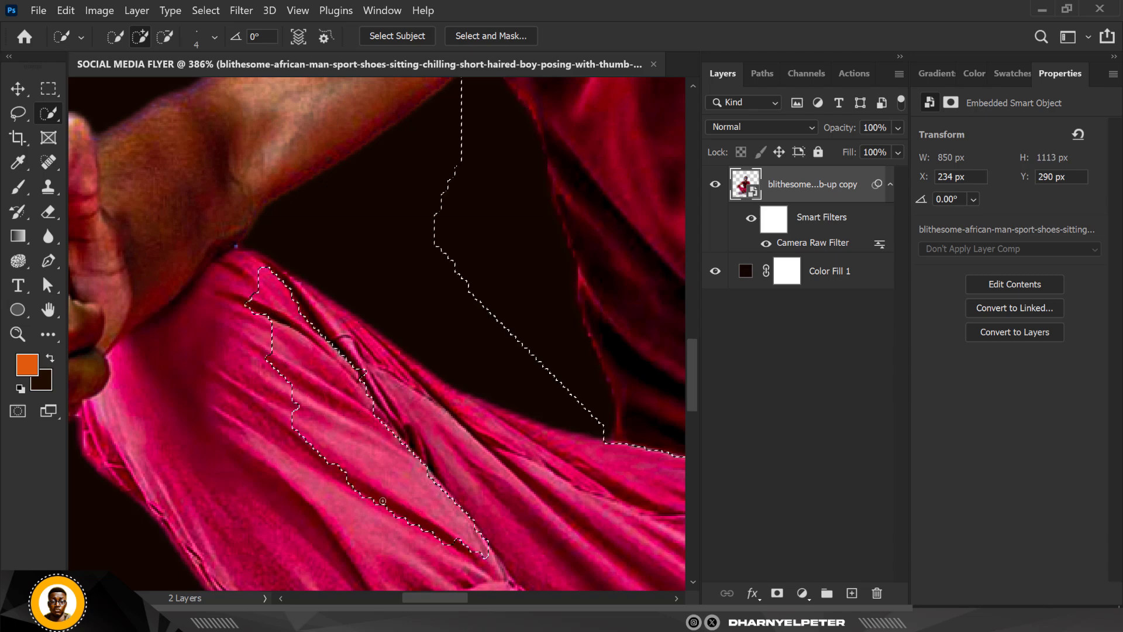
mouse_move(339, 331)
mouse_down()
mouse_move(416, 423)
mouse_move(536, 503)
mouse_move(329, 309)
mouse_move(283, 302)
mouse_move(229, 320)
mouse_move(189, 358)
mouse_move(183, 410)
mouse_move(214, 482)
mouse_move(214, 453)
mouse_up()
scroll(204, 325, down, 2)
scroll(222, 296, down, 3)
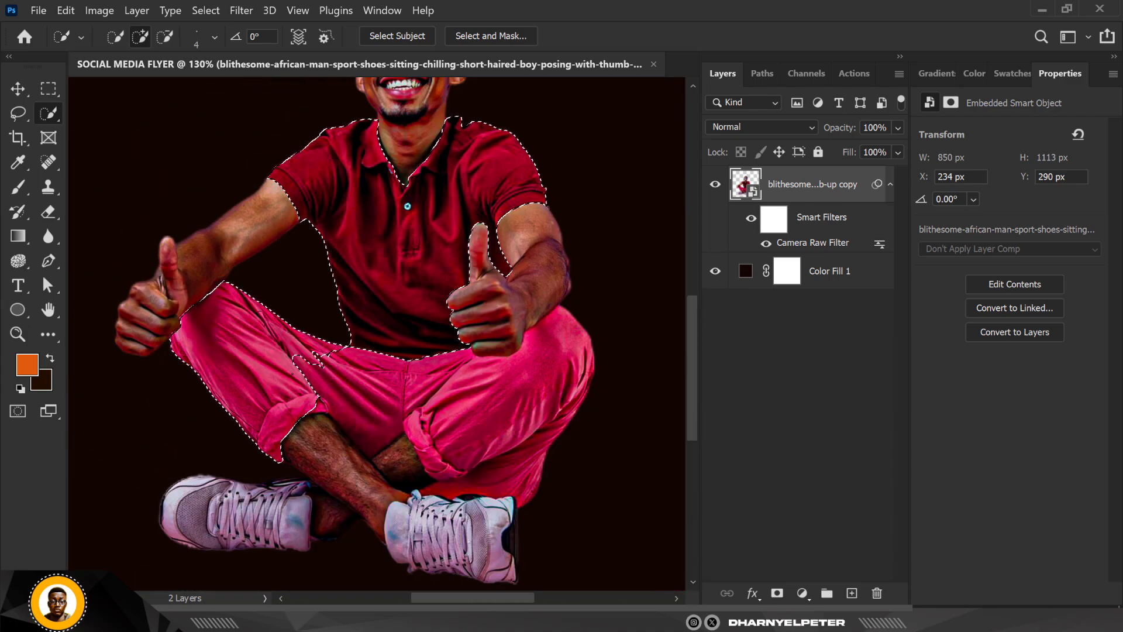
- Extend the selection across the front of the trousers between the two legs
scroll(338, 368, up, 3)
mouse_move(338, 368)
mouse_down()
mouse_move(418, 397)
mouse_move(396, 401)
mouse_up()
scroll(397, 401, down, 4)
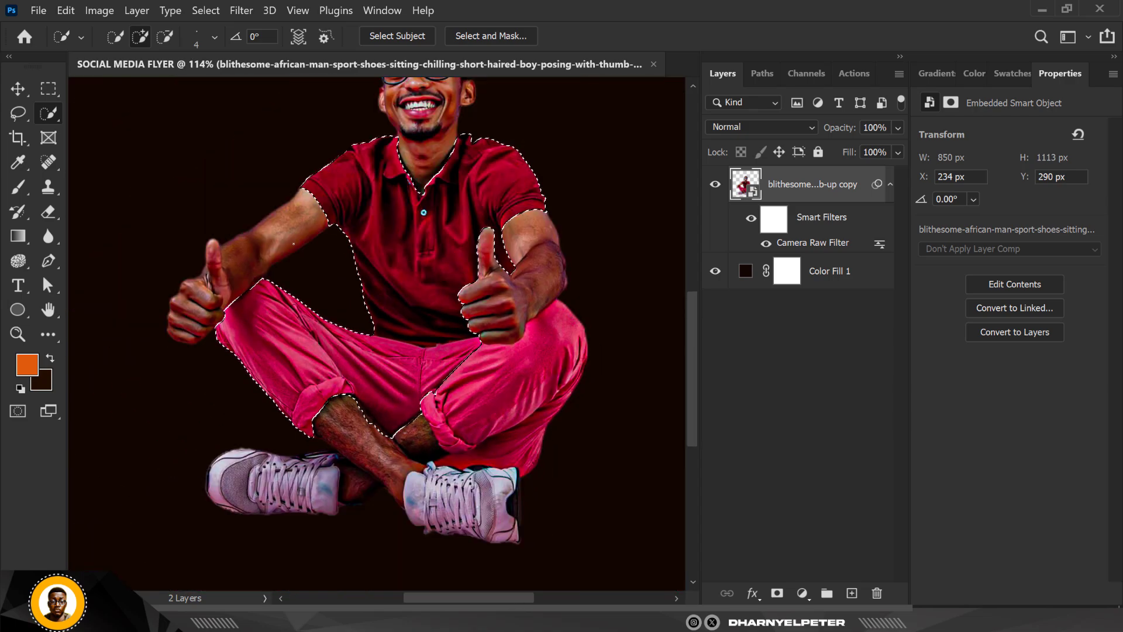
- Add the rolled cuff of the man's left trouser leg and the fabric beneath it down to the shoe to the selection
scroll(417, 357, up, 2)
drag(364, 373, 351, 379)
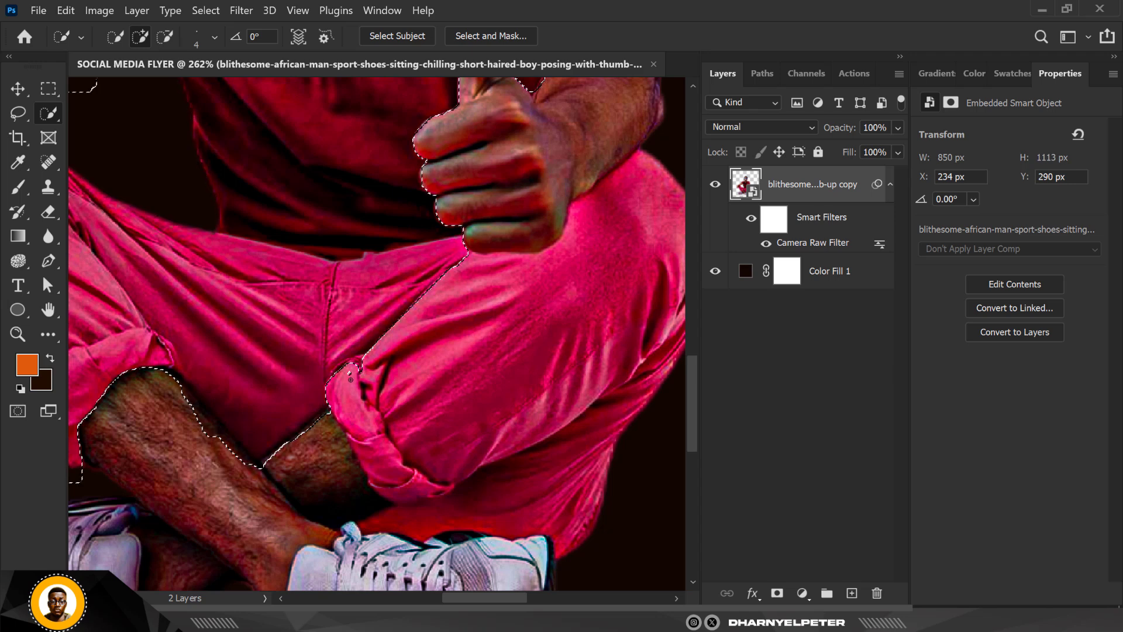
mouse_move(379, 431)
mouse_down()
mouse_move(400, 463)
mouse_move(462, 504)
mouse_up()
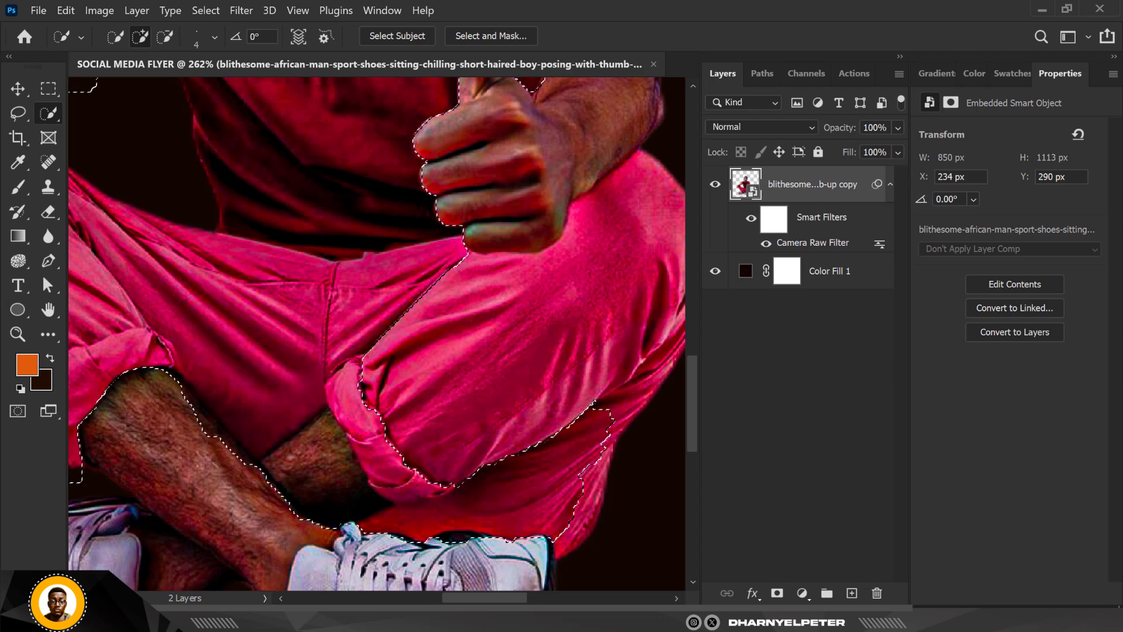
- Subtract the bare skin and dark gap between the crossed shin and the left trouser cuff from the selection
scroll(304, 345, down, 3)
scroll(264, 409, up, 2)
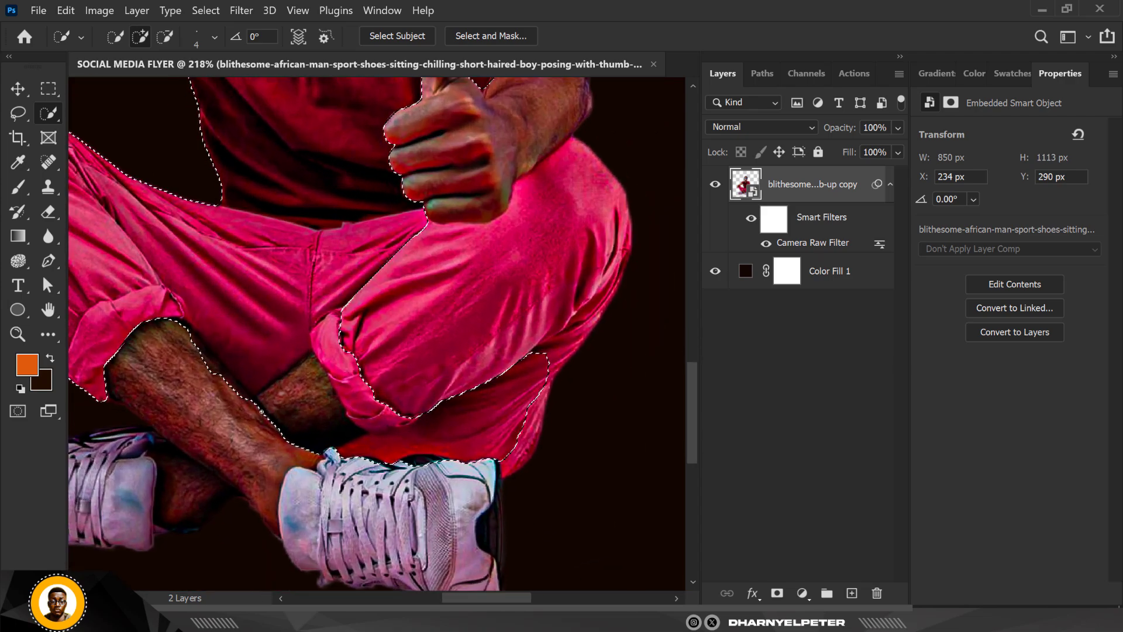
scroll(261, 412, up, 1)
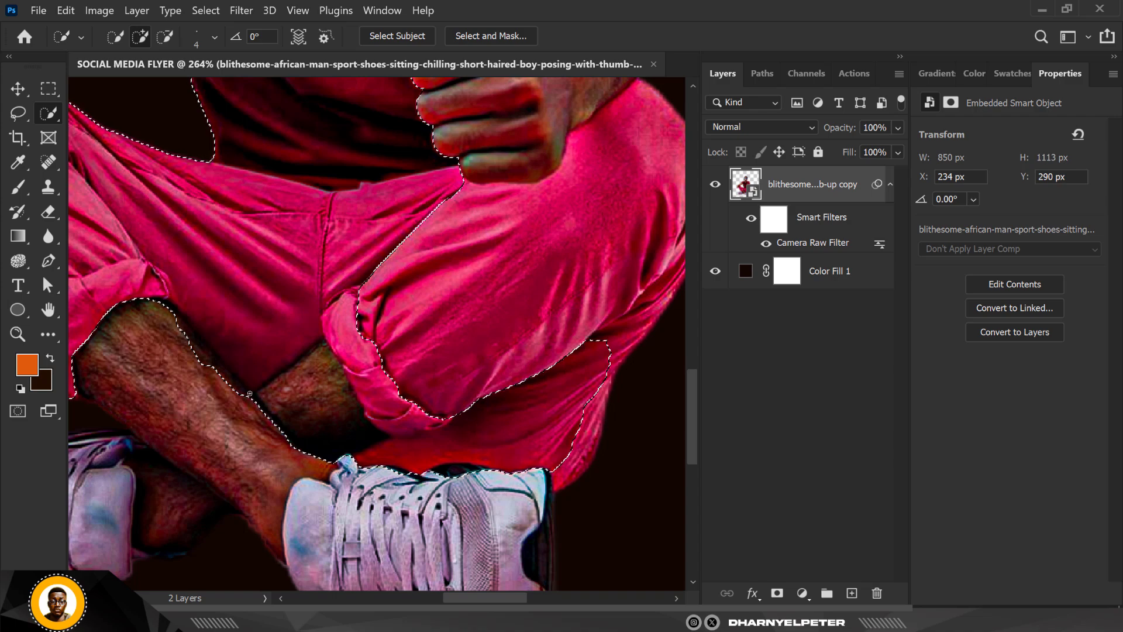
scroll(250, 394, up, 4)
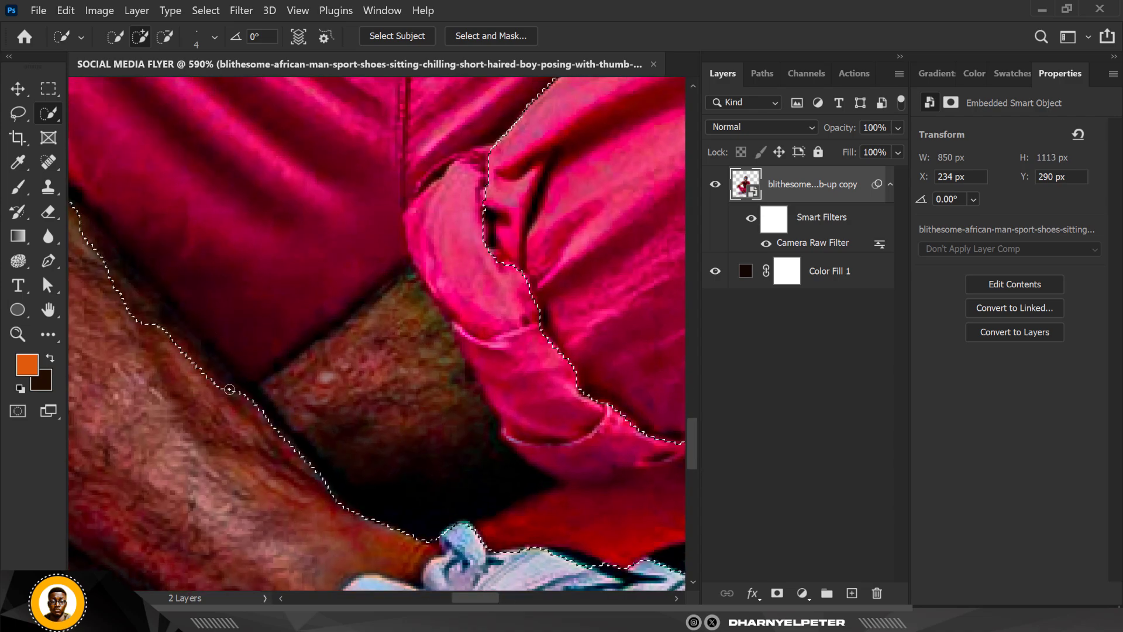
key(alt)
mouse_move(338, 357)
mouse_down()
mouse_move(406, 339)
mouse_move(393, 362)
mouse_move(315, 403)
mouse_move(361, 517)
mouse_move(391, 529)
mouse_up()
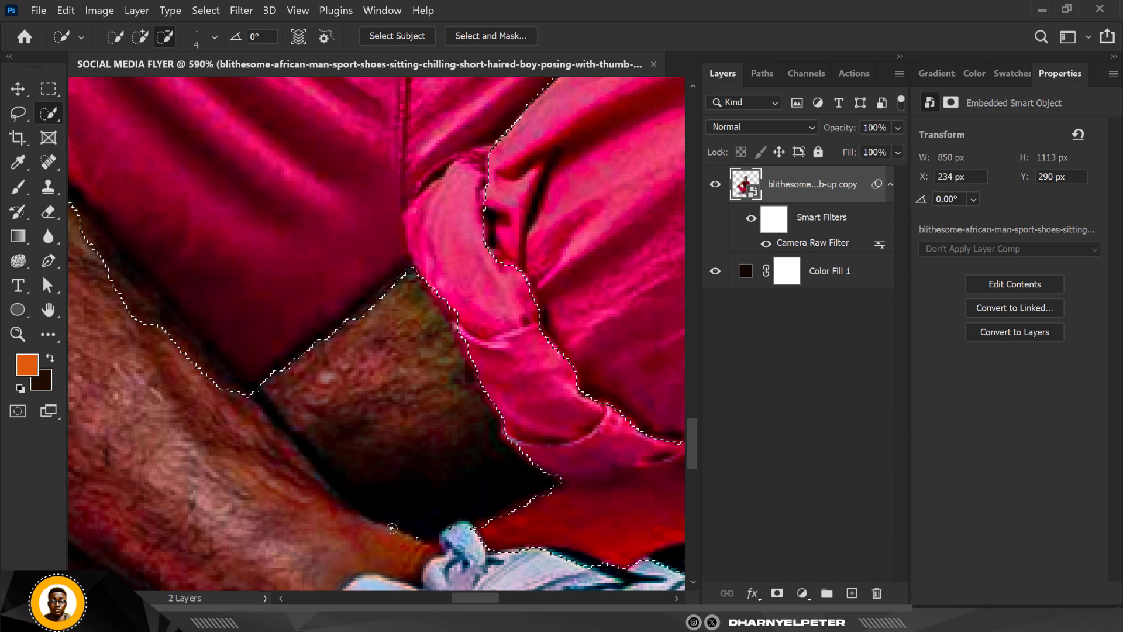
scroll(239, 338, down, 6)
scroll(262, 386, up, 10)
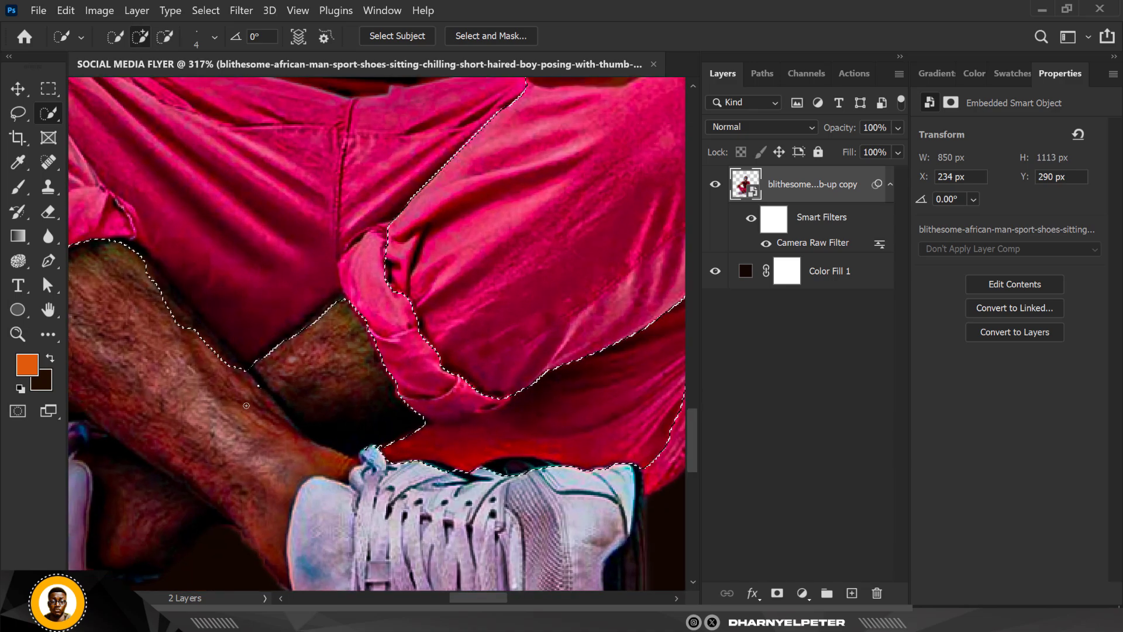
scroll(265, 380, down, 2)
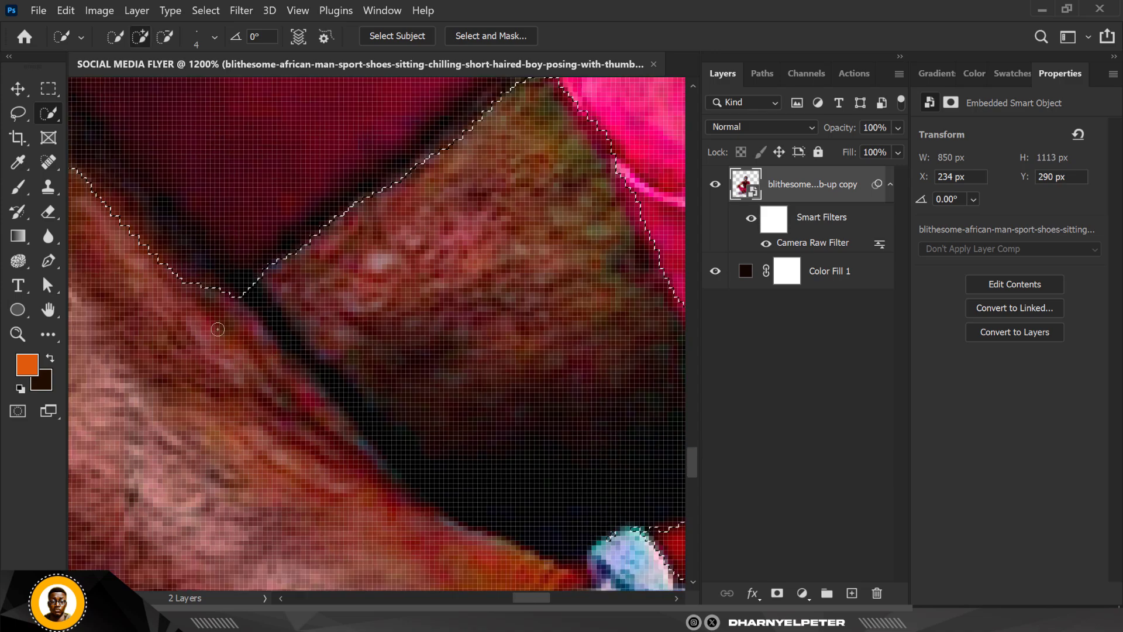
- Subtract the dark shoe opening along the lower trouser edge from the selection
scroll(217, 332, down, 3)
scroll(217, 332, down, 3)
scroll(289, 384, up, 4)
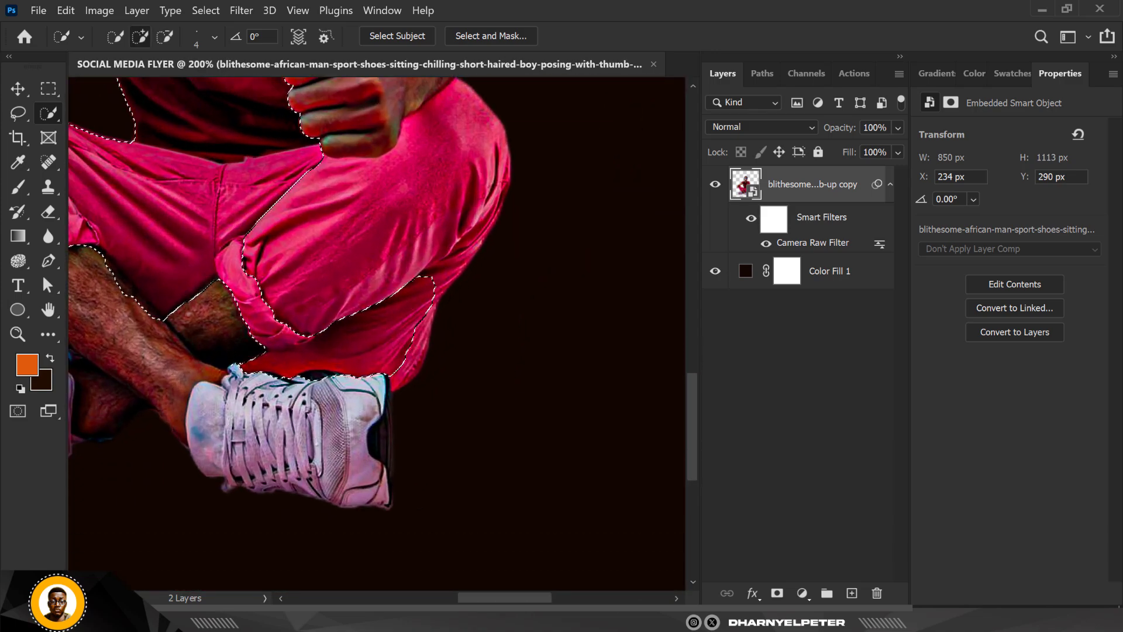
scroll(288, 383, up, 2)
key(alt)
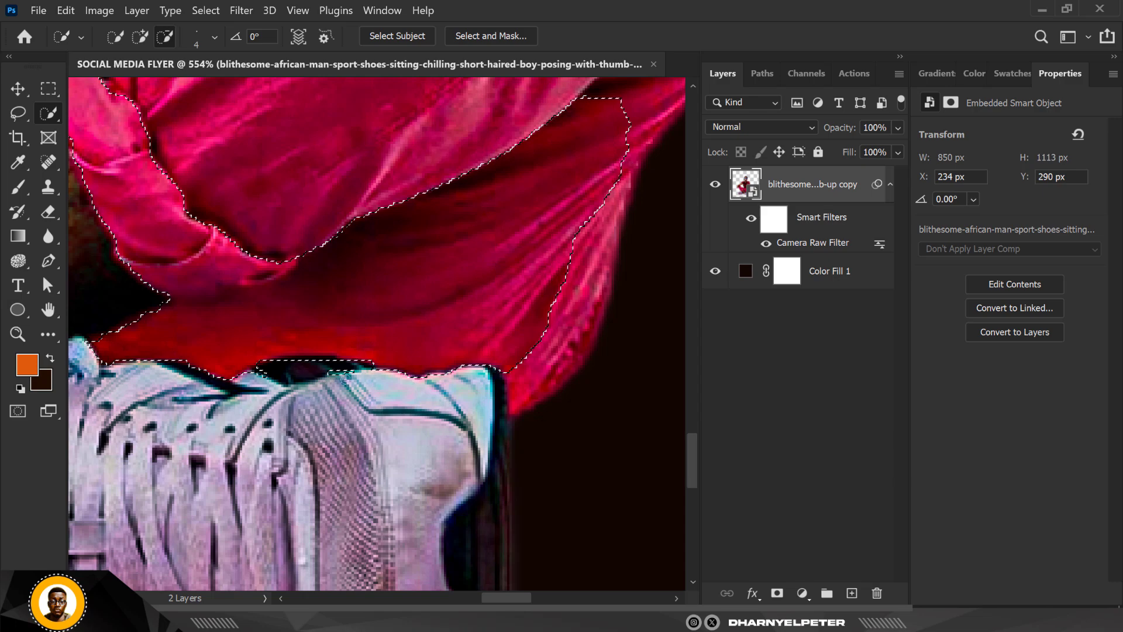
scroll(249, 381, down, 5)
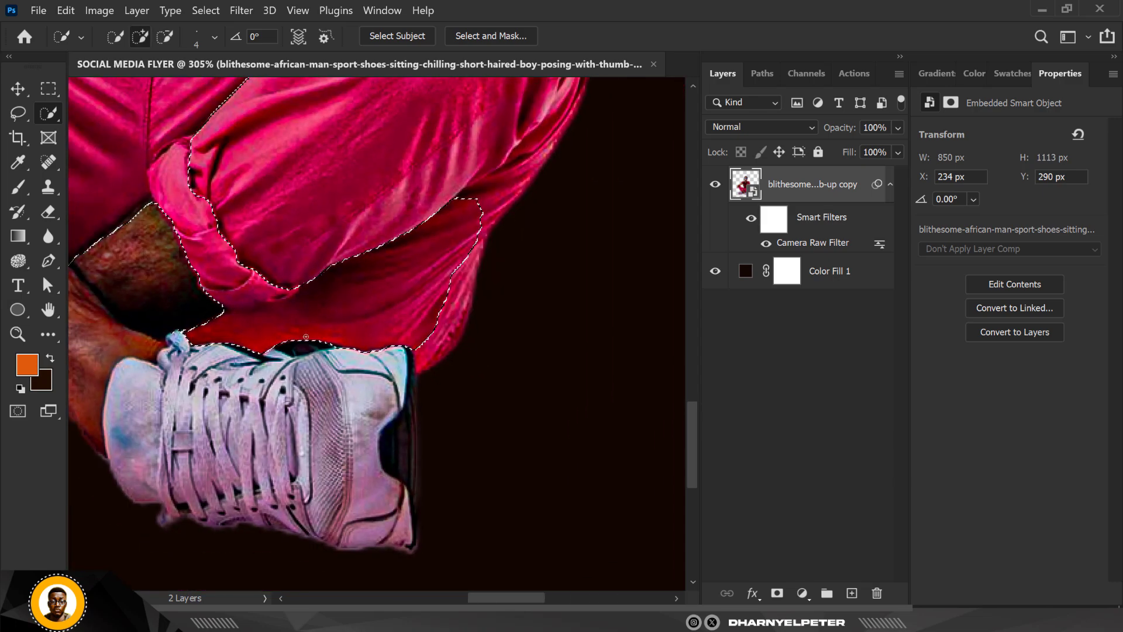
- Add the man's left thigh, below the thumbs-up hand and forearm, to the selection
scroll(310, 290, down, 5)
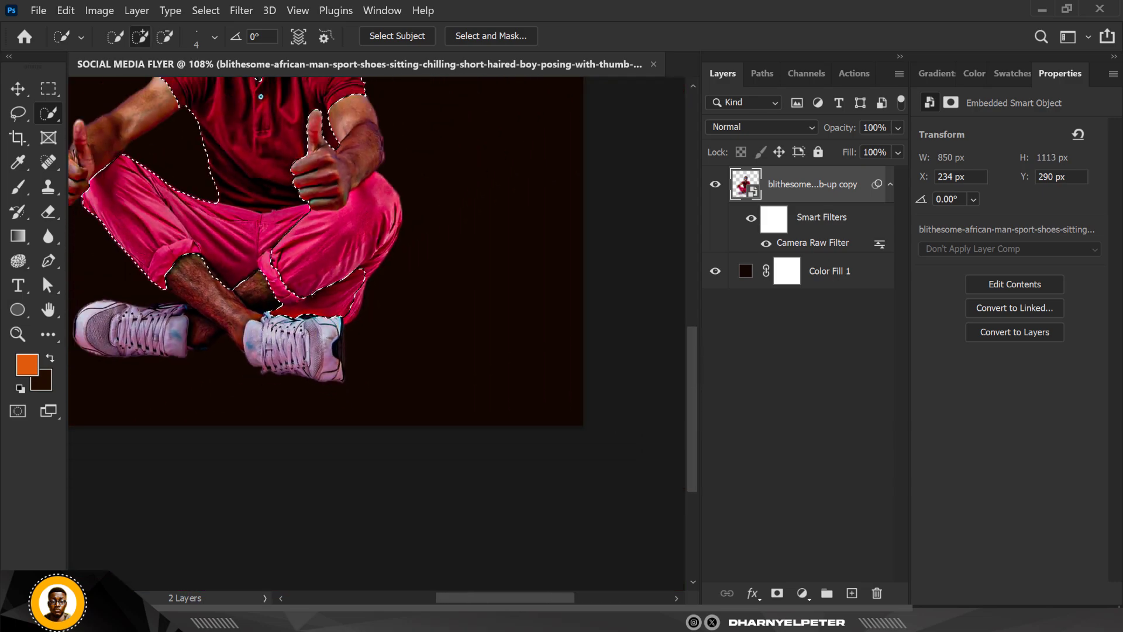
scroll(304, 222, up, 5)
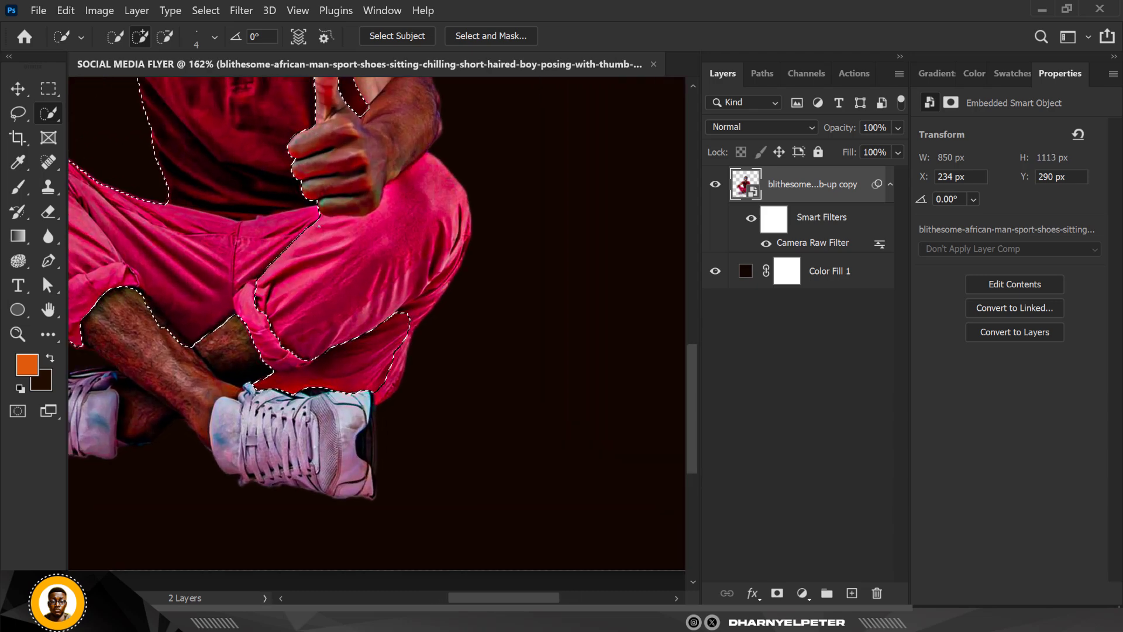
mouse_move(348, 262)
mouse_down()
mouse_move(435, 225)
mouse_move(483, 237)
mouse_up()
scroll(146, 310, down, 4)
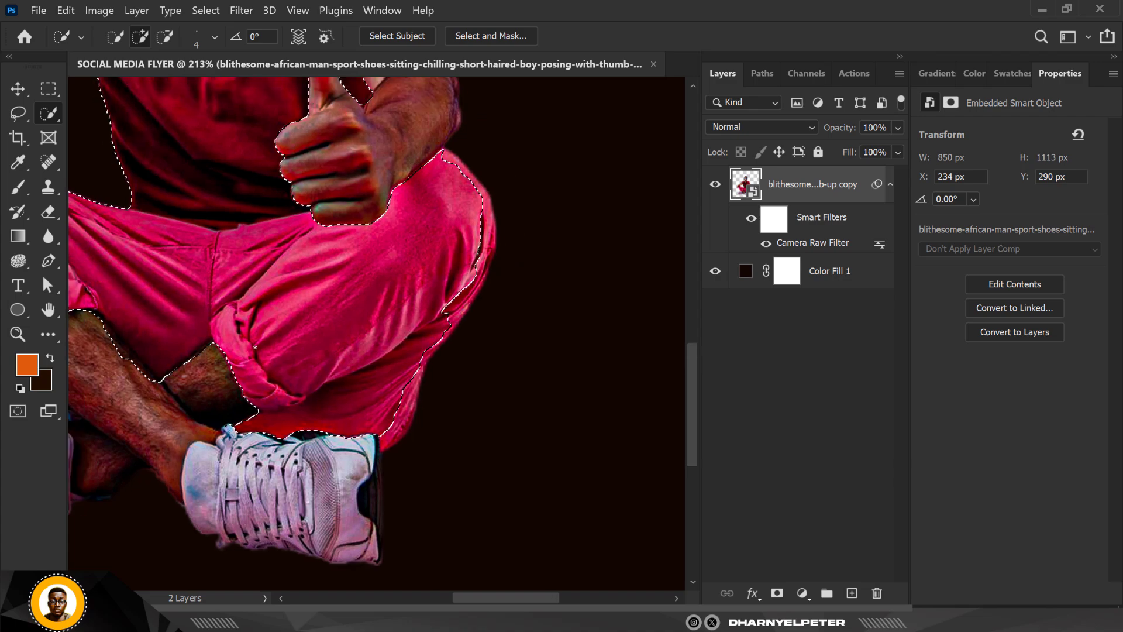
- Extend the selection to the outer edge of the man's left knee and the folds beneath it
scroll(356, 232, up, 5)
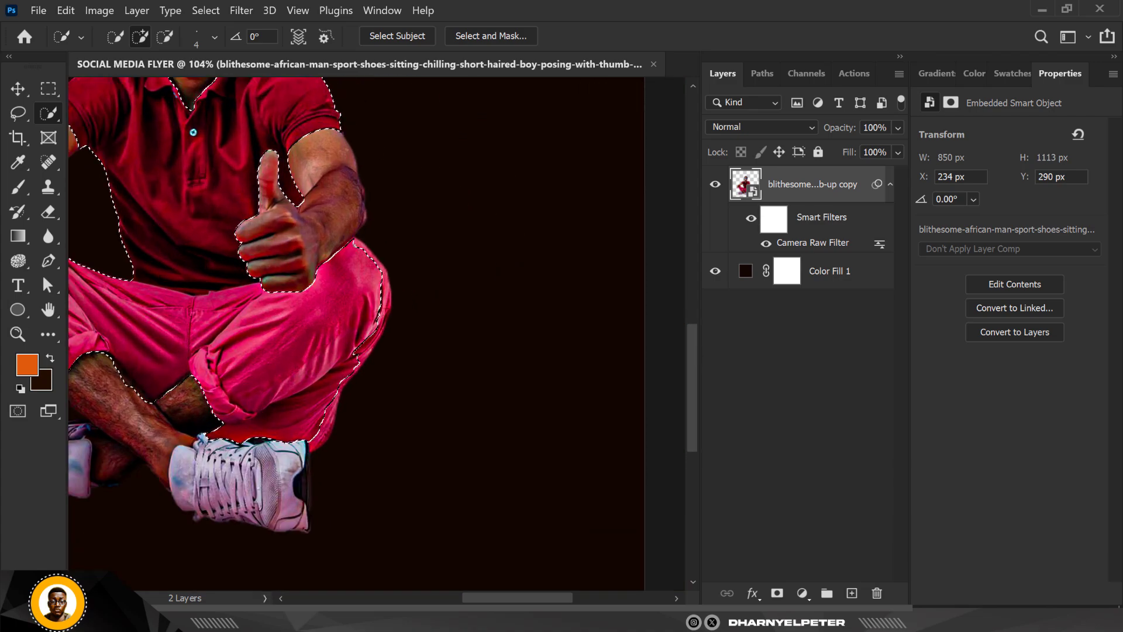
scroll(359, 250, up, 2)
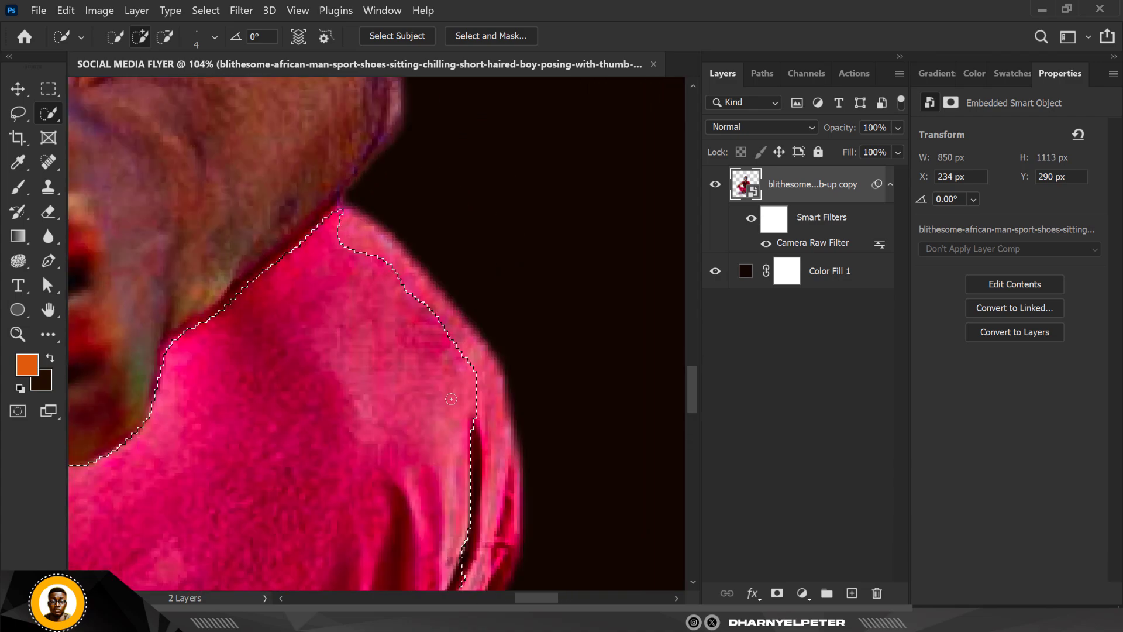
mouse_move(441, 363)
mouse_down()
mouse_move(476, 437)
mouse_move(438, 337)
mouse_up()
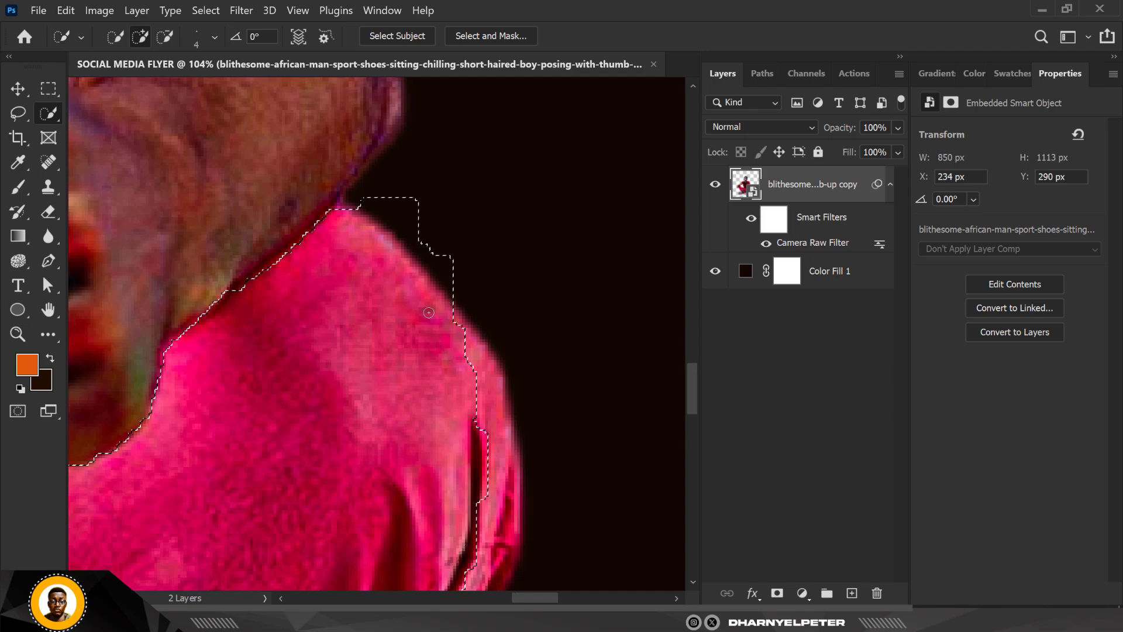
scroll(418, 263, down, 4)
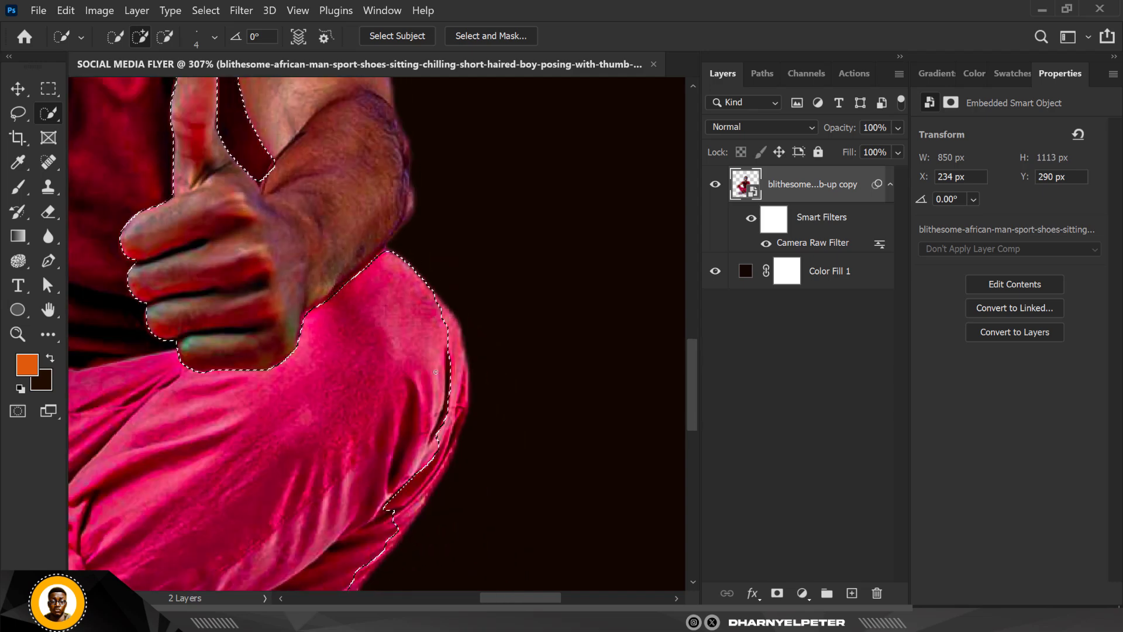
scroll(457, 396, up, 3)
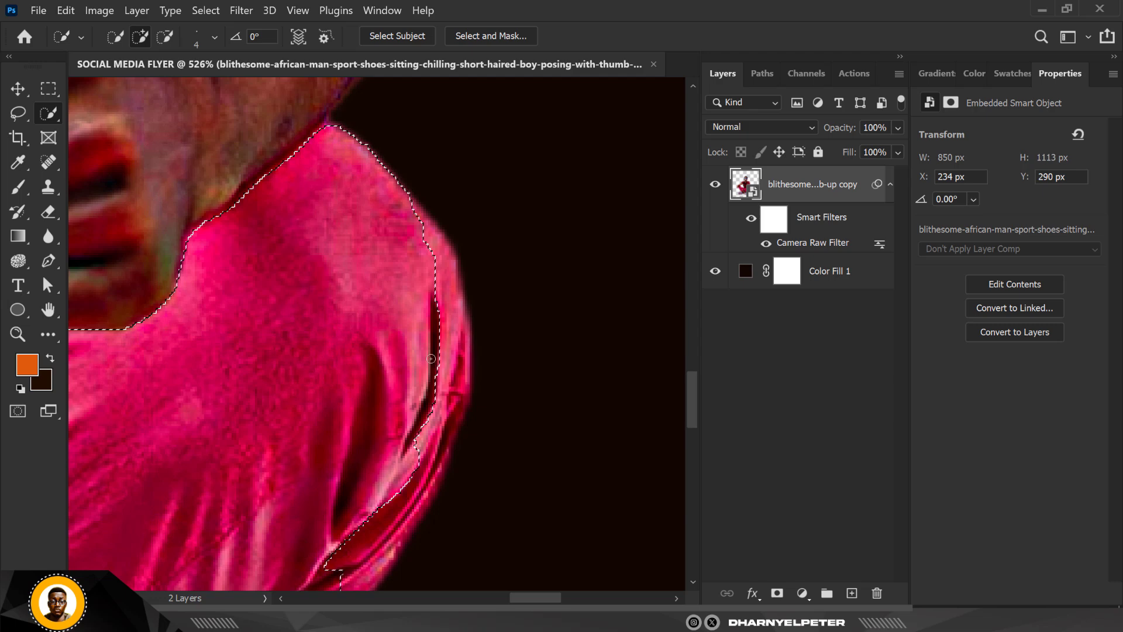
drag(461, 404, 397, 568)
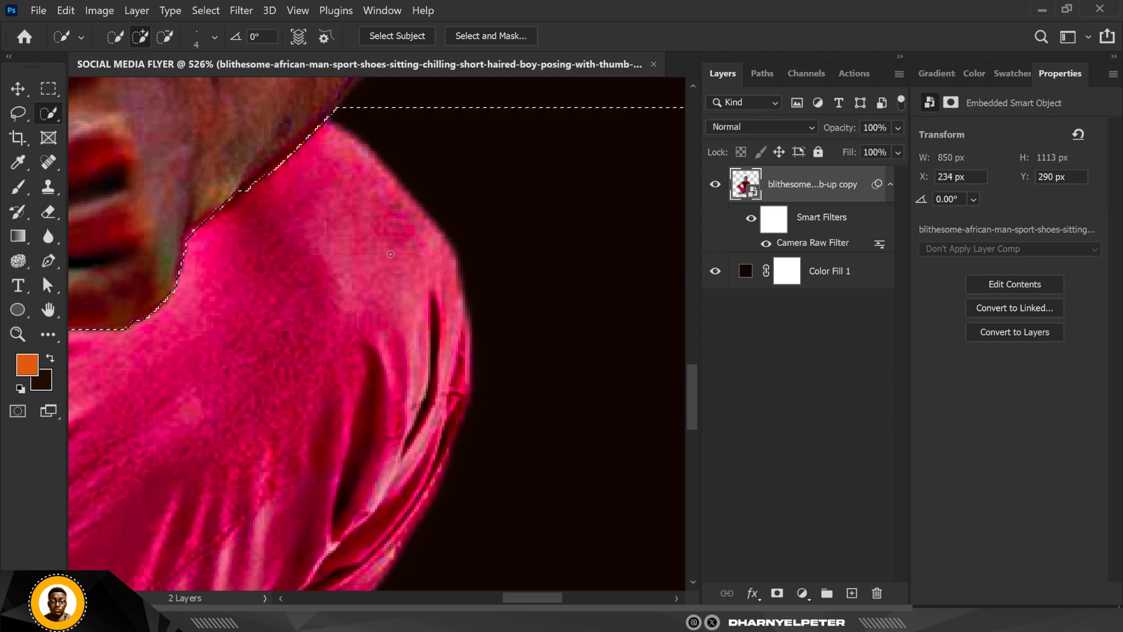
scroll(408, 330, down, 4)
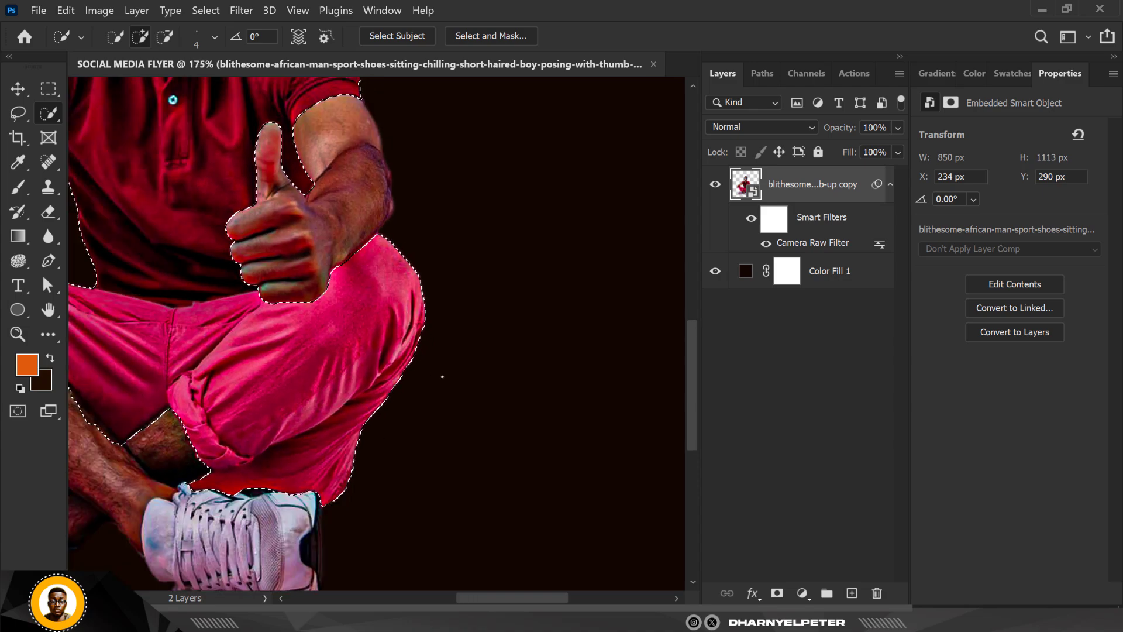
scroll(411, 365, down, 4)
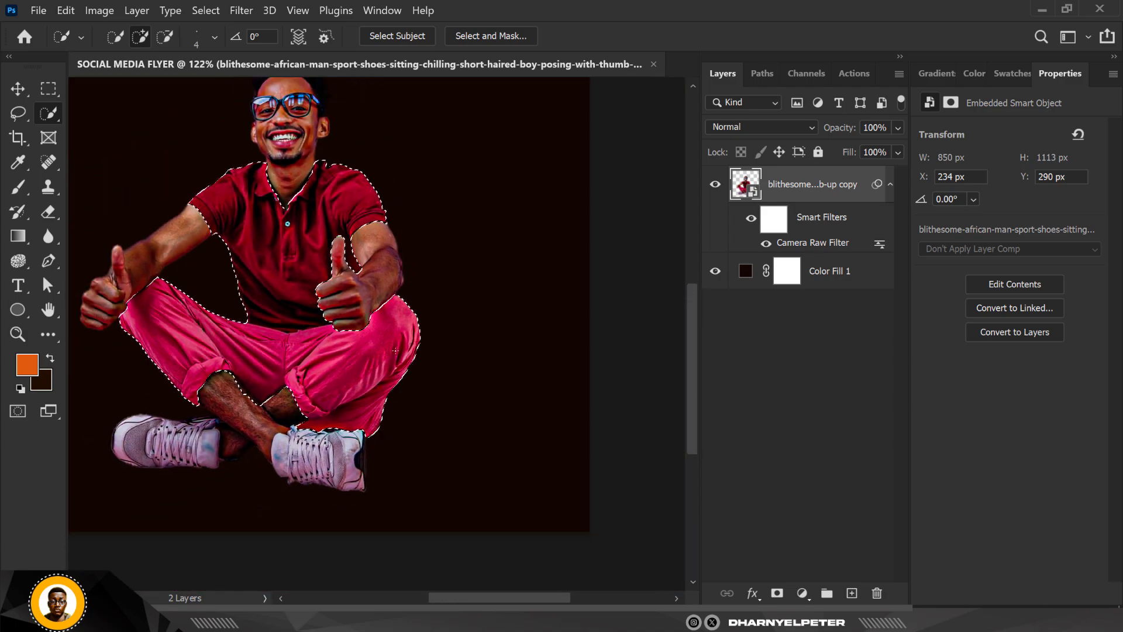
scroll(335, 398, up, 3)
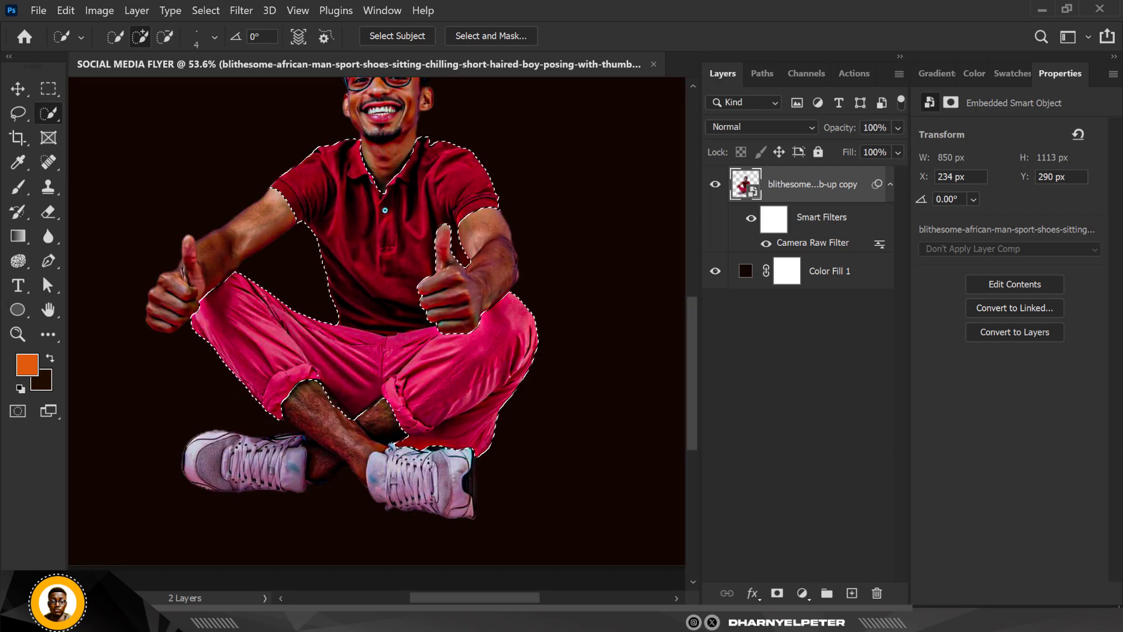
scroll(354, 435, up, 1)
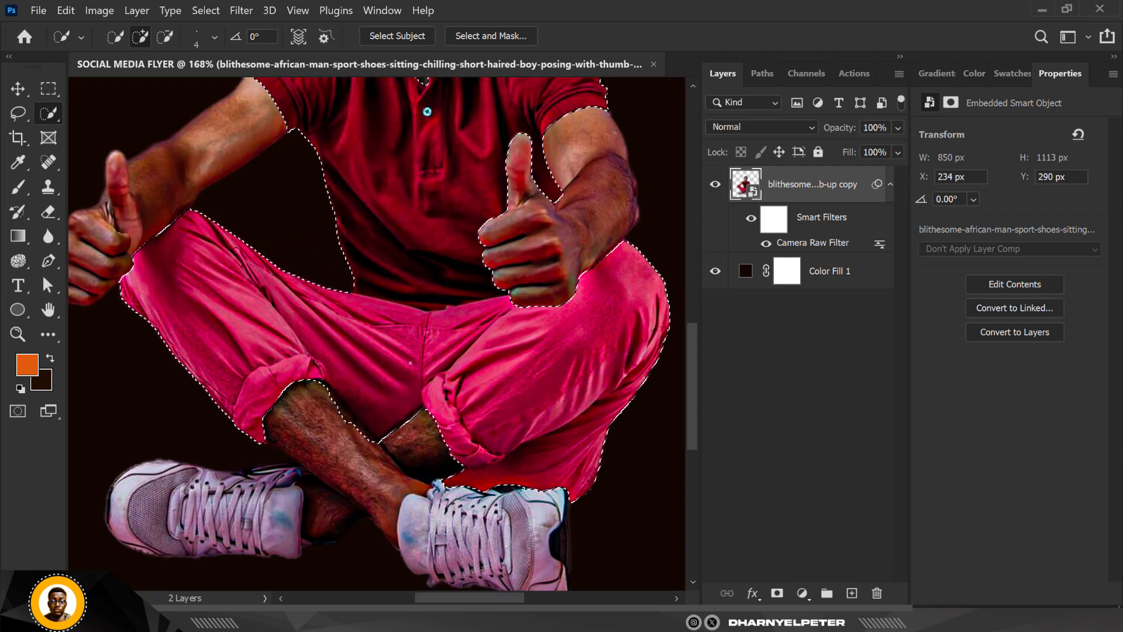
scroll(410, 363, down, 4)
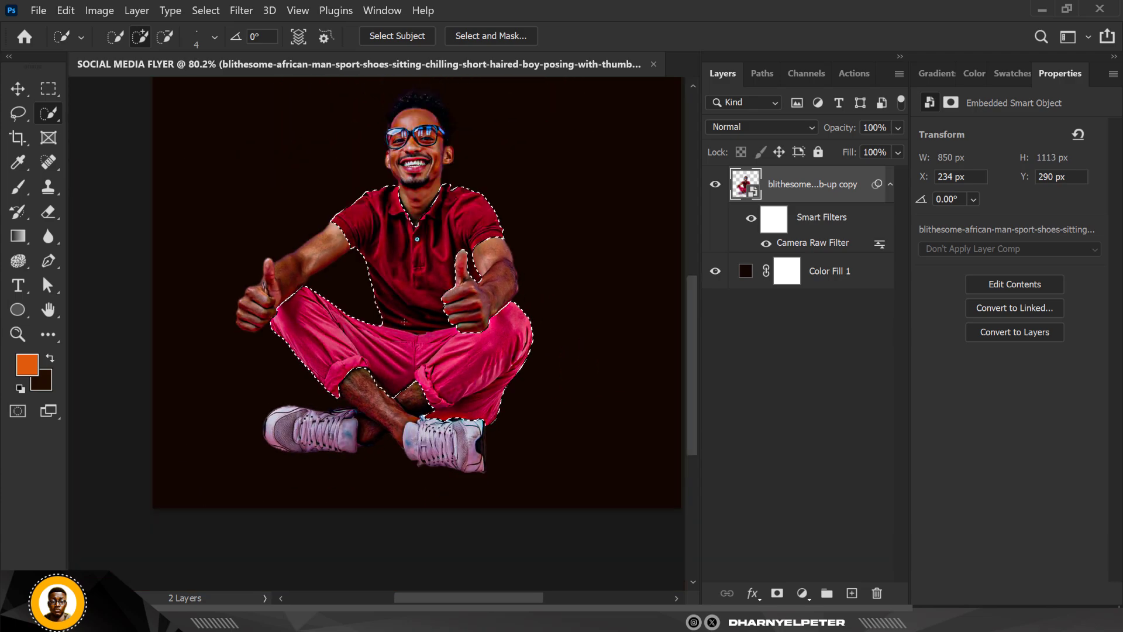
scroll(404, 322, down, 1)
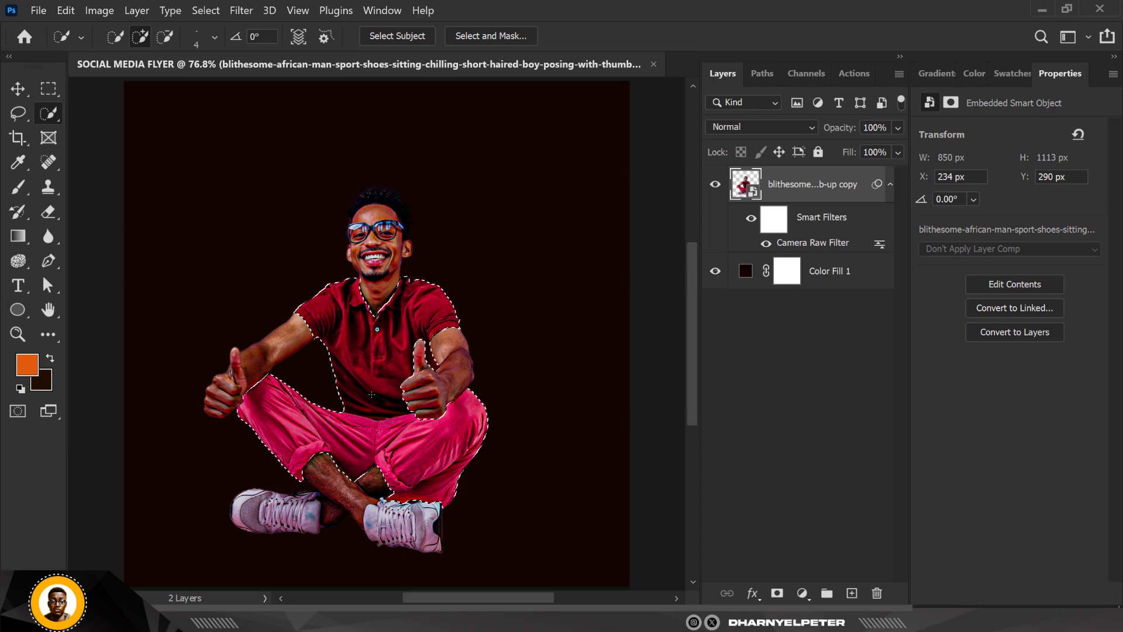
scroll(328, 515, up, 3)
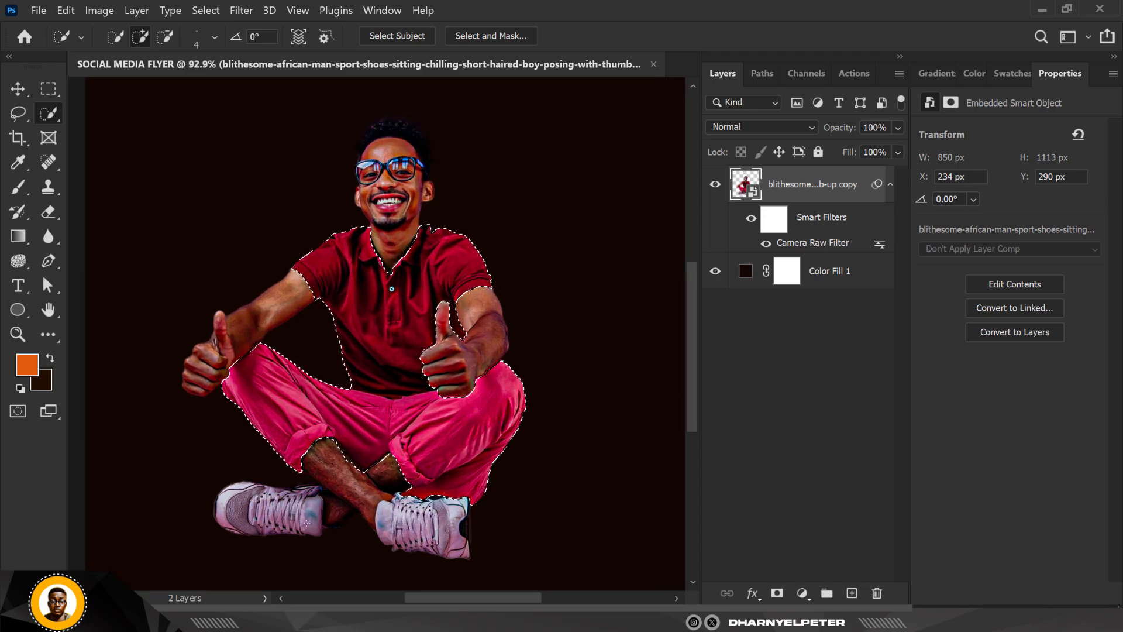
scroll(316, 428, down, 3)
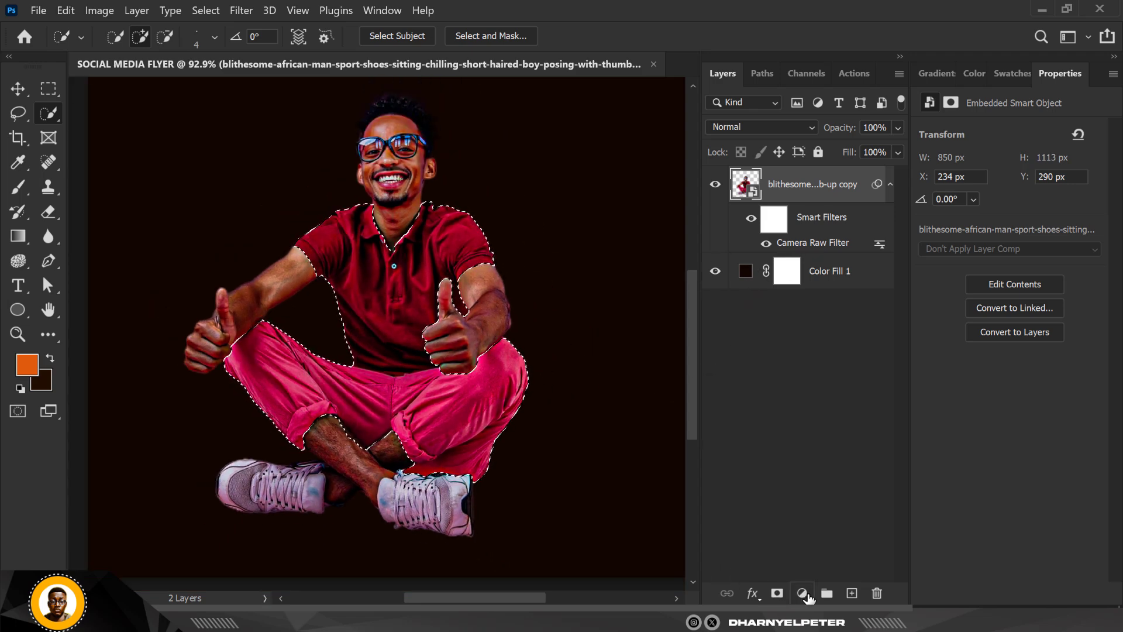
- Add a Hue/Saturation adjustment limited to the selected shirt and trousers and turn on Colorize
click(802, 593)
click(842, 425)
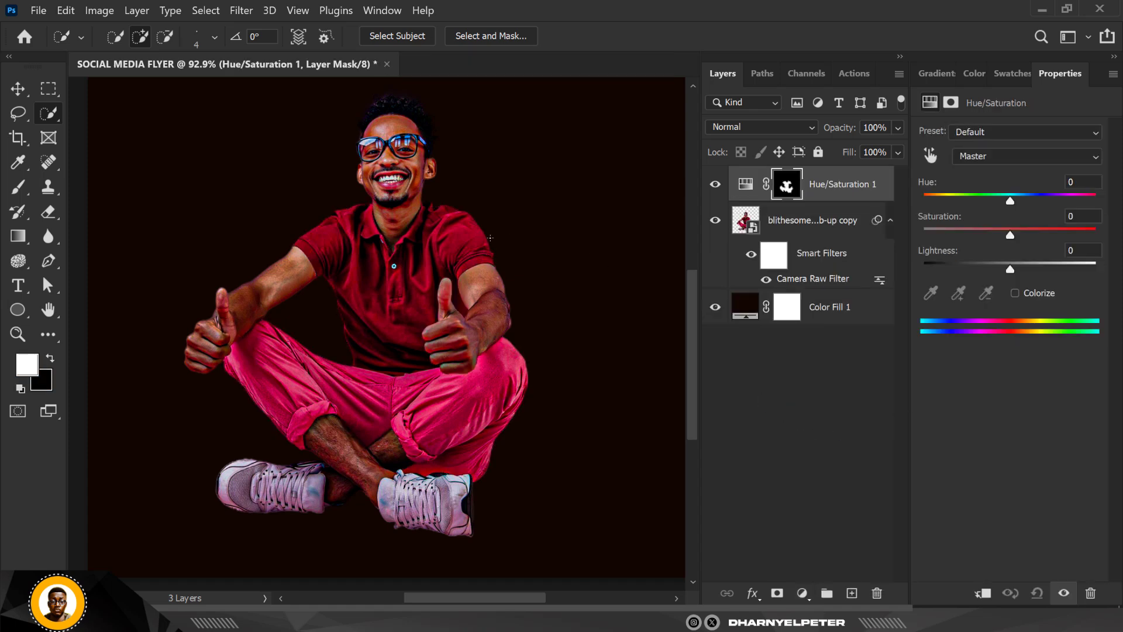
click(1016, 294)
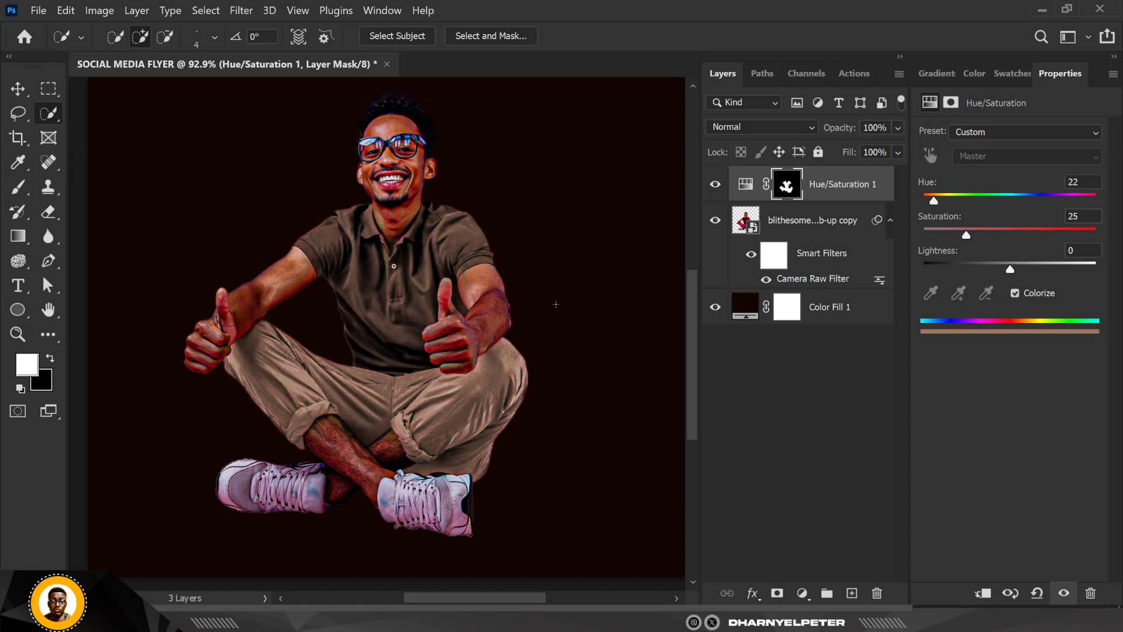
scroll(500, 334, down, 4)
scroll(472, 293, up, 2)
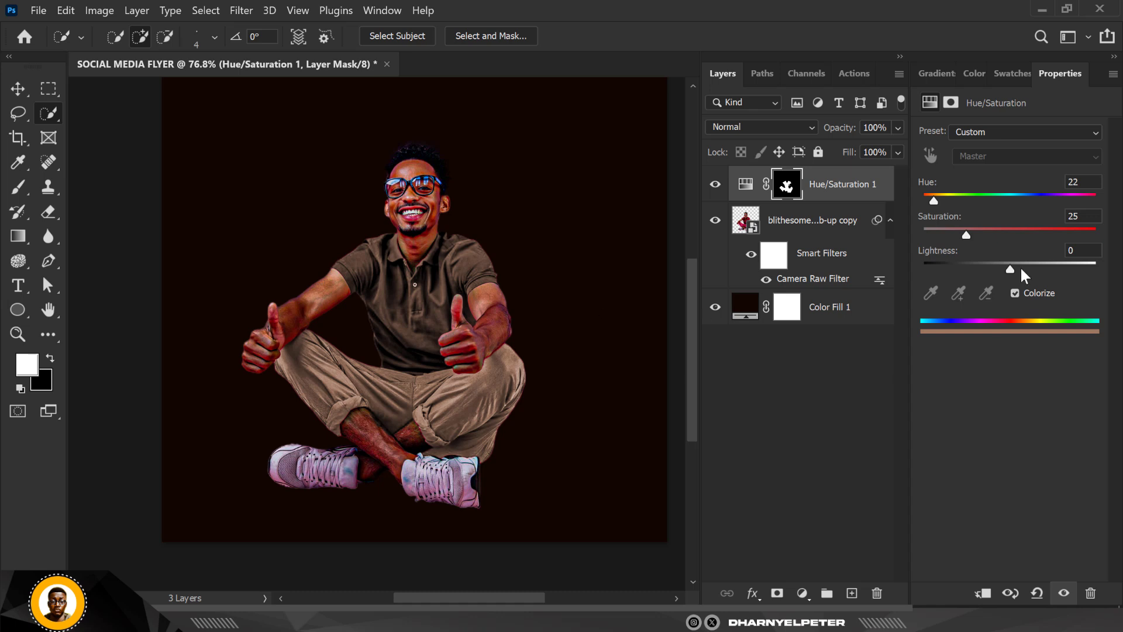
scroll(419, 308, down, 3)
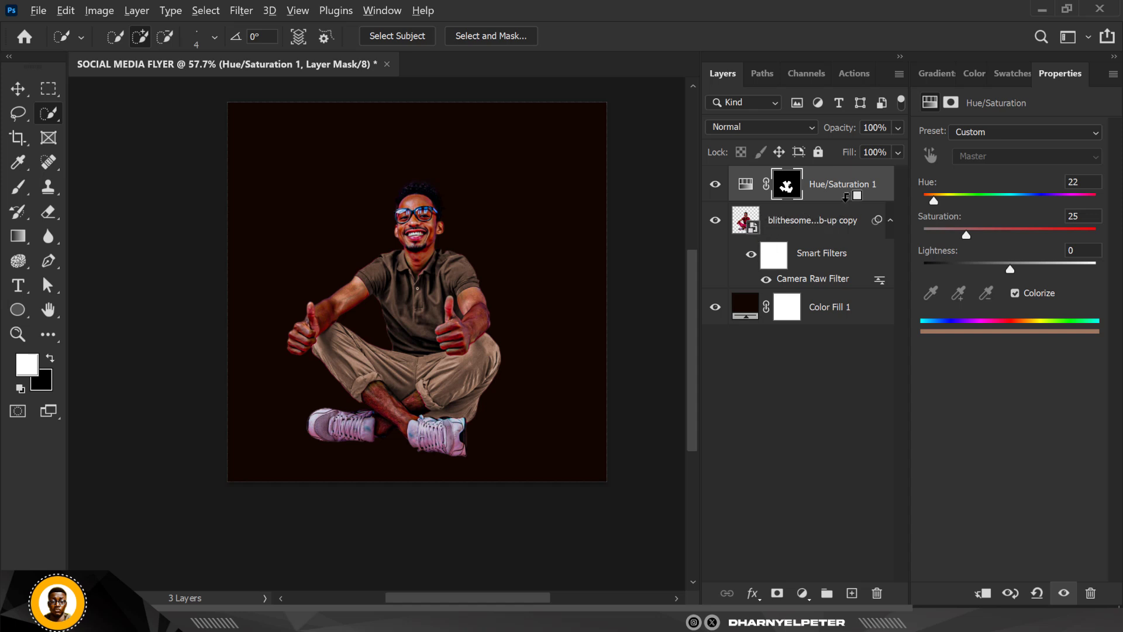
- Clip the Hue/Saturation adjustment to the man's cut-out layer with a clipping mask
alt+click(845, 196)
alt+click(847, 213)
right_click(854, 194)
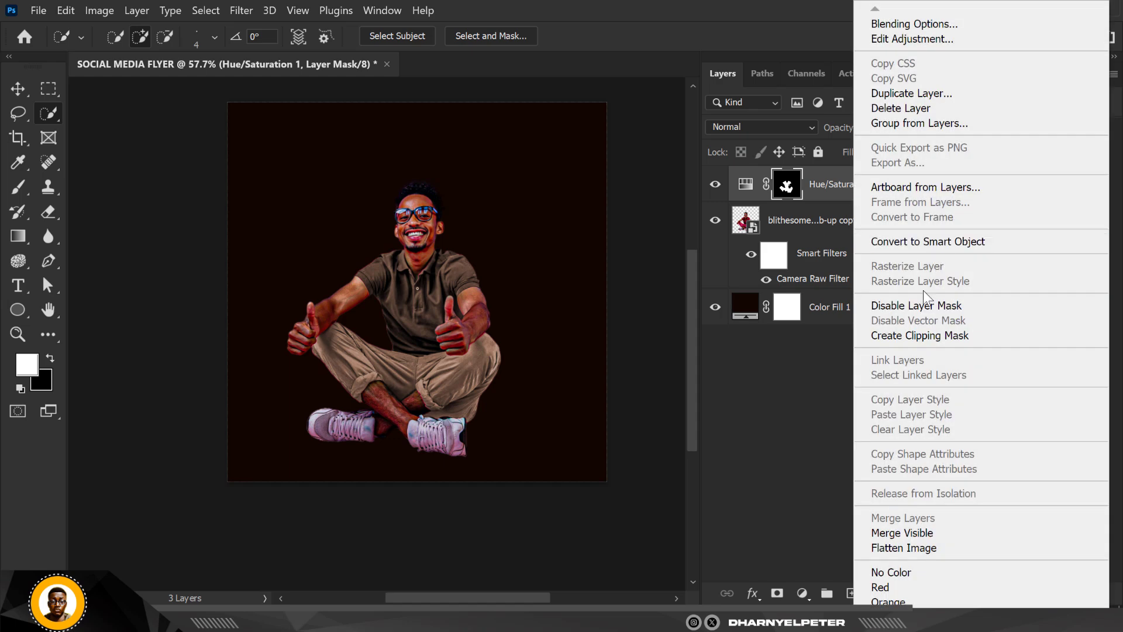
click(921, 335)
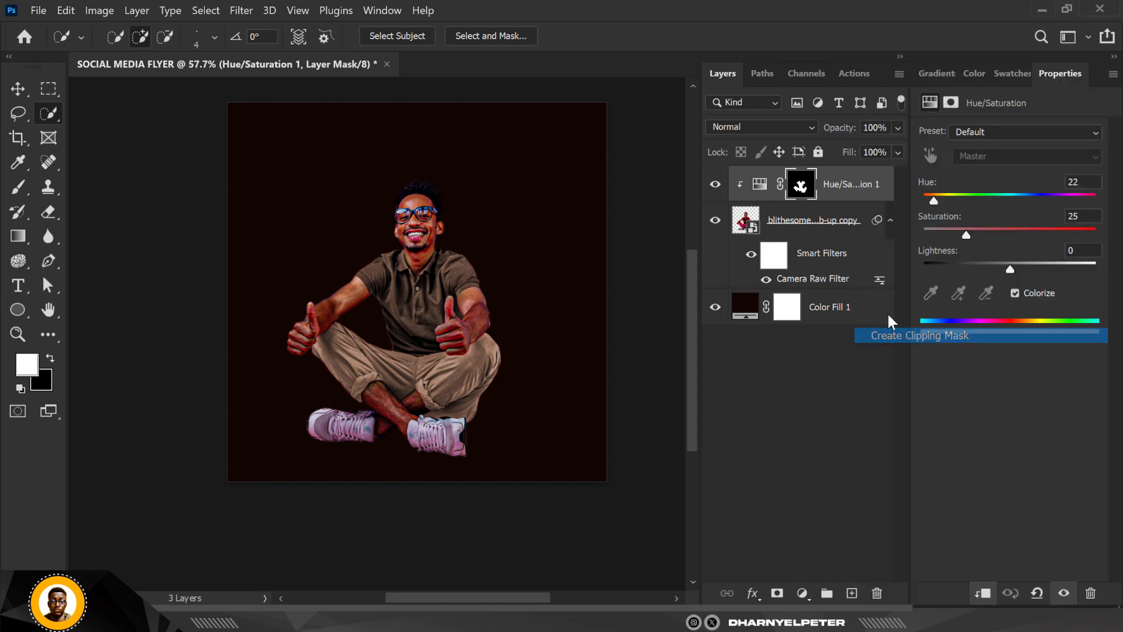
- Recolor the shirt and trousers orange with hue 22 and saturation 100 in the Hue/Saturation adjustment
click(760, 187)
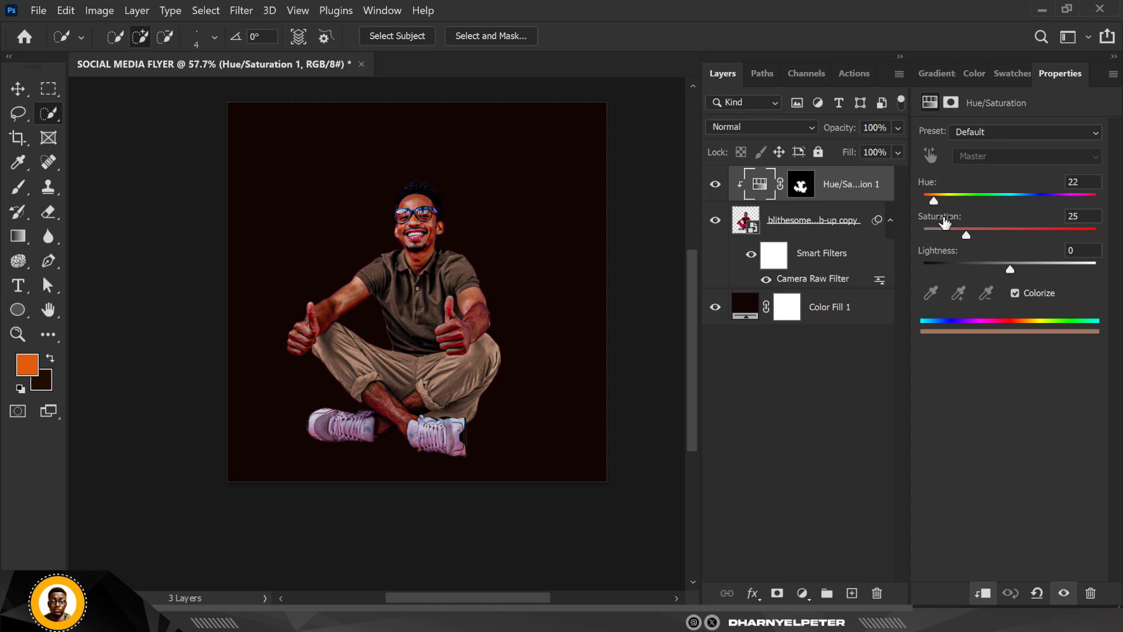
drag(967, 234, 1022, 234)
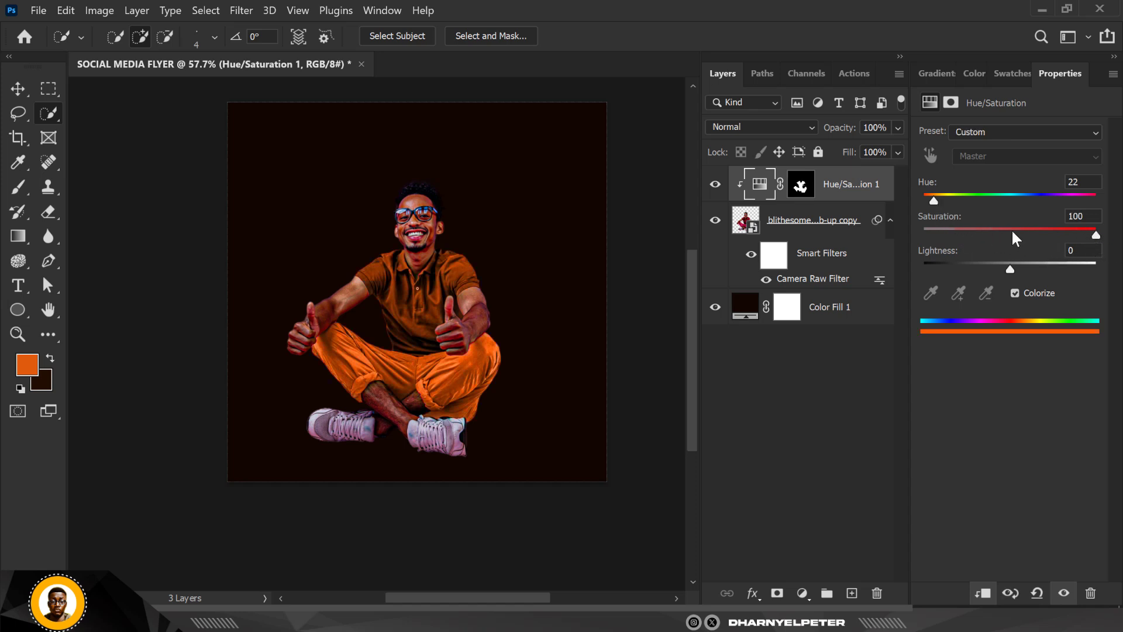
drag(934, 202, 934, 201)
scroll(448, 295, up, 2)
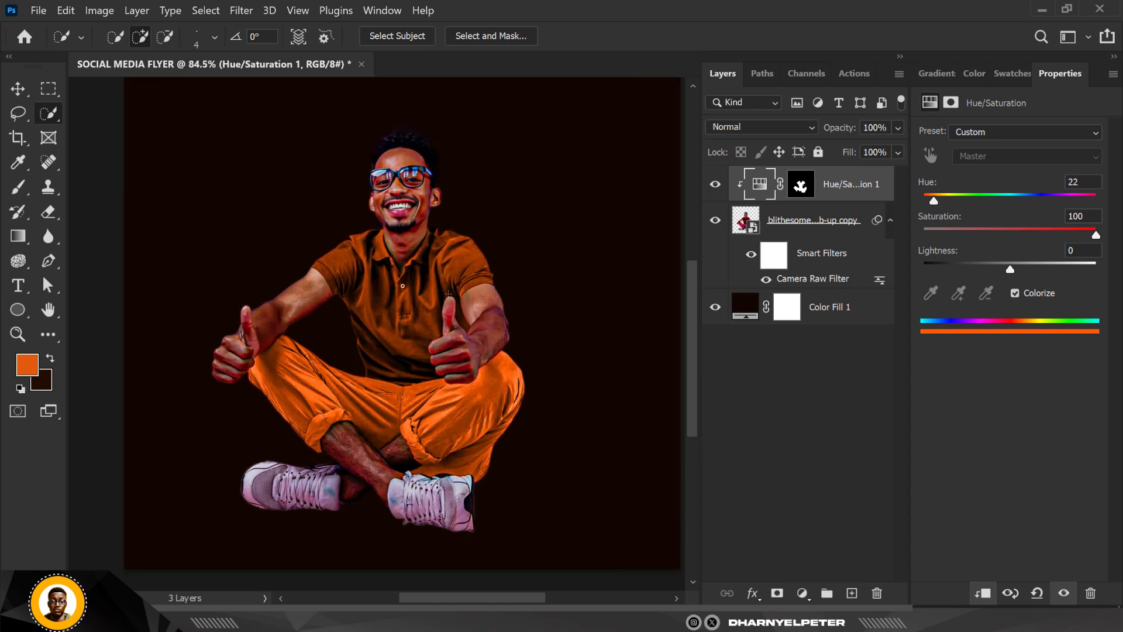
scroll(397, 284, down, 1)
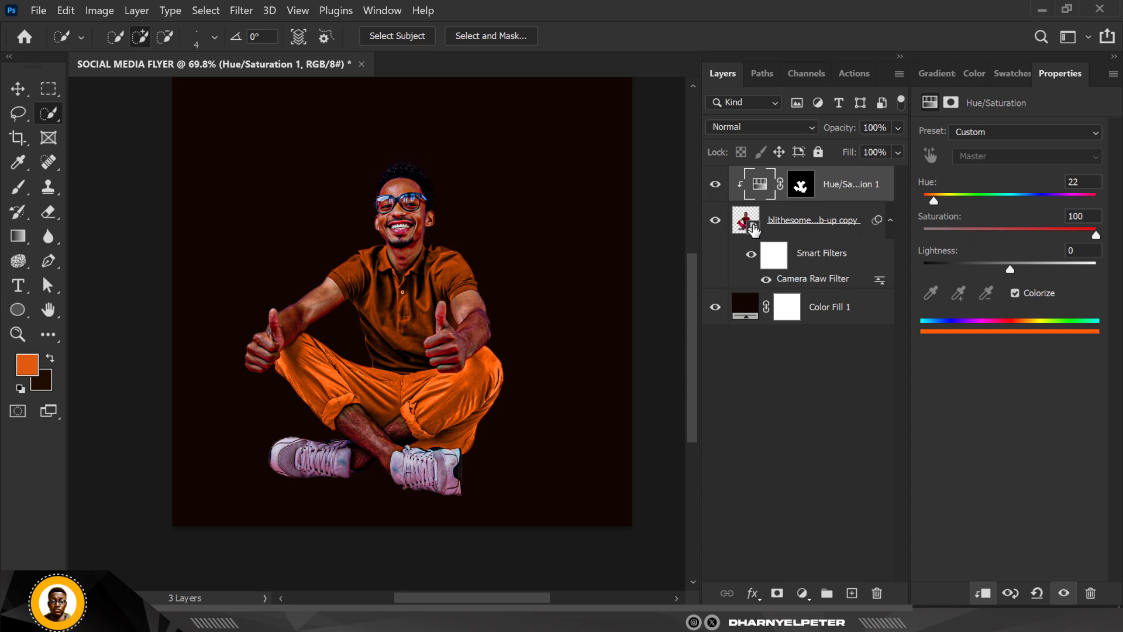
- Load the Hue/Saturation layer mask as a selection and invert it to cover everything except the clothes
ctrl+click(802, 186)
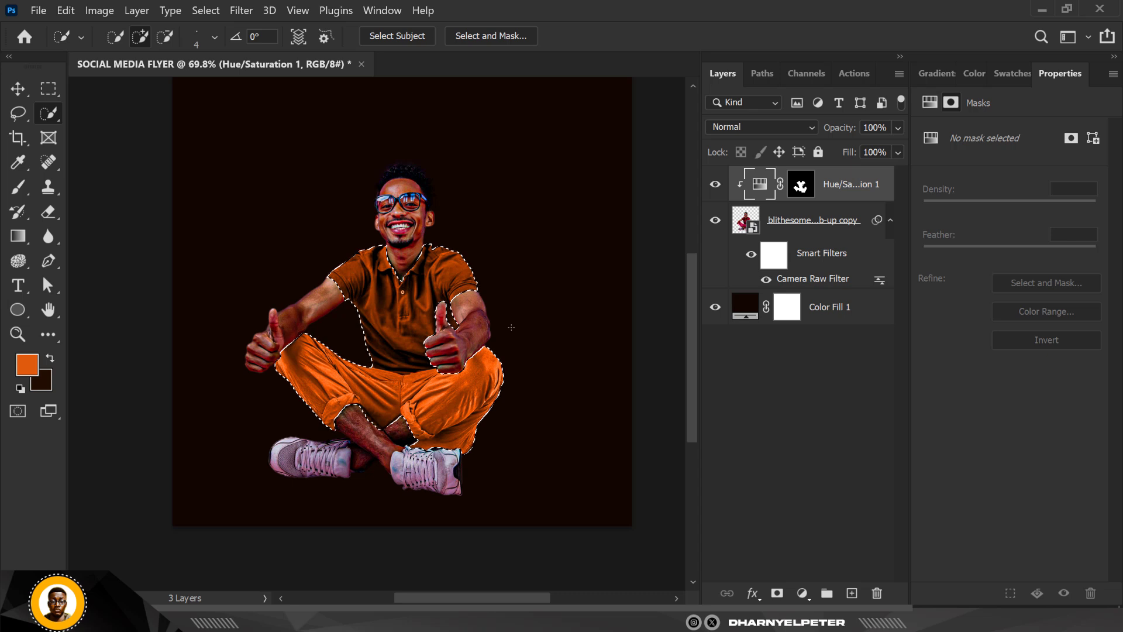
key(ctrl+d)
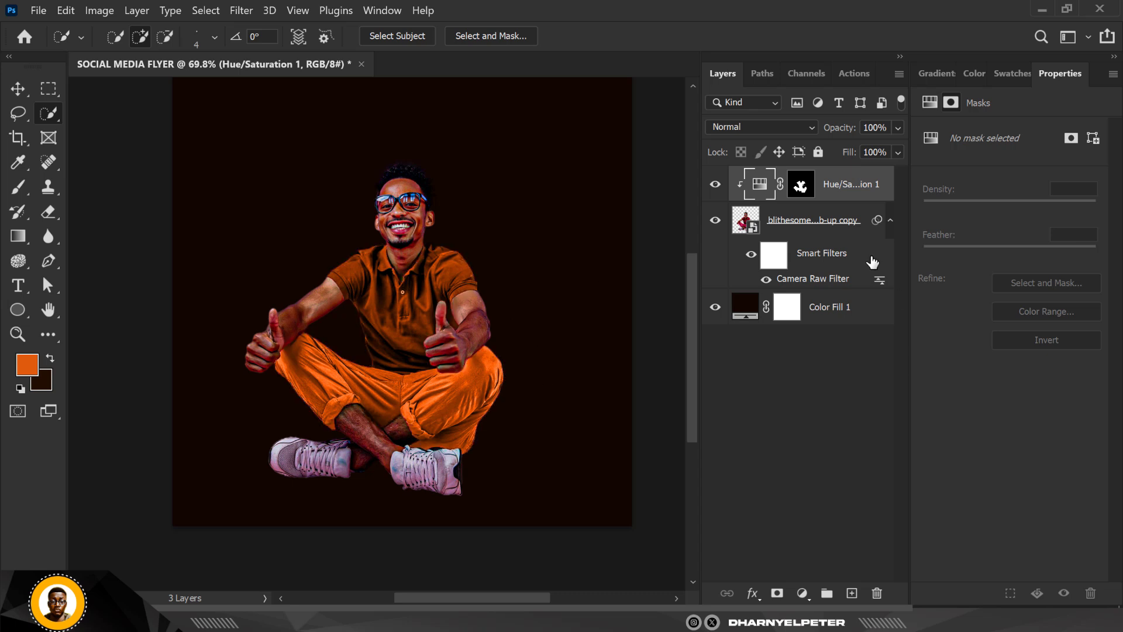
click(19, 92)
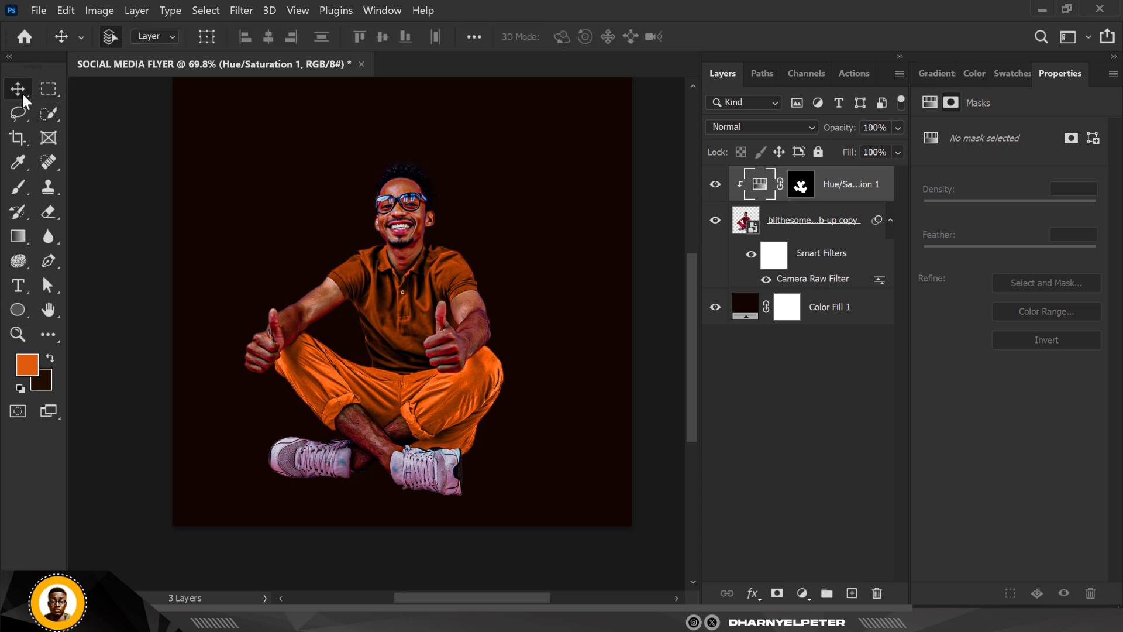
ctrl+click(801, 188)
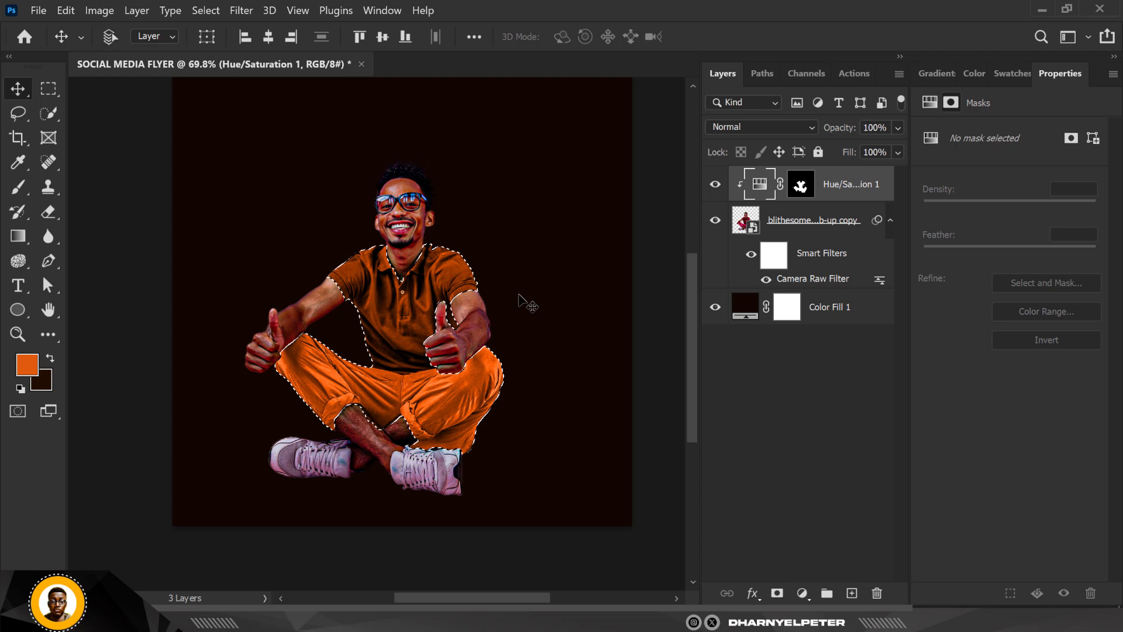
key(ctrl+shift+i)
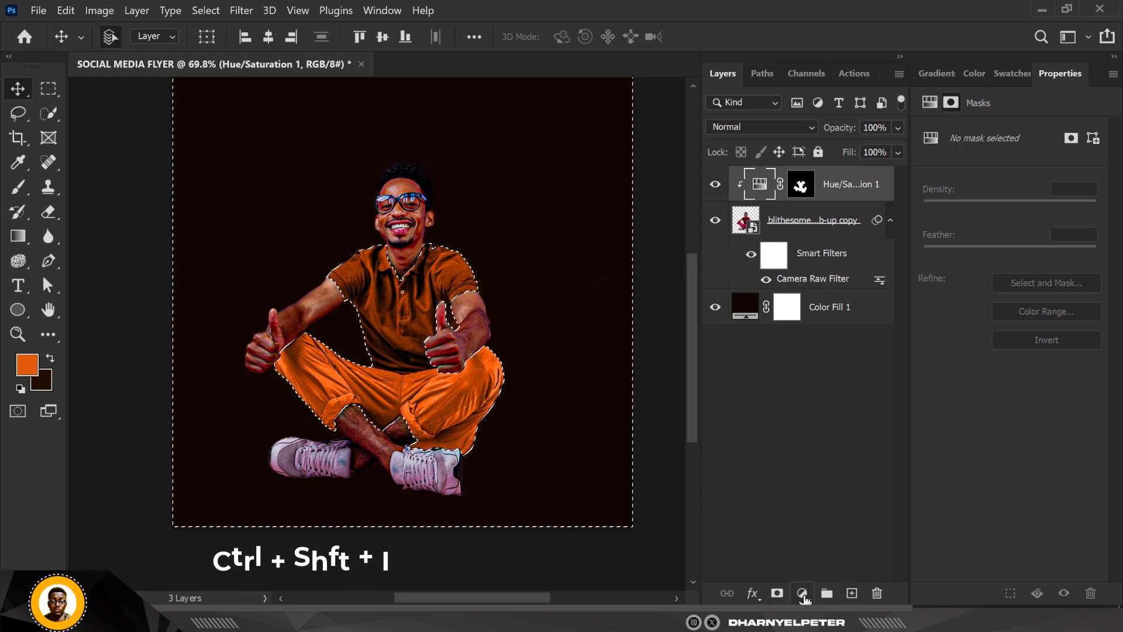
- Add a Black & White adjustment through the inverted selection and clip it to the man's layer
click(803, 593)
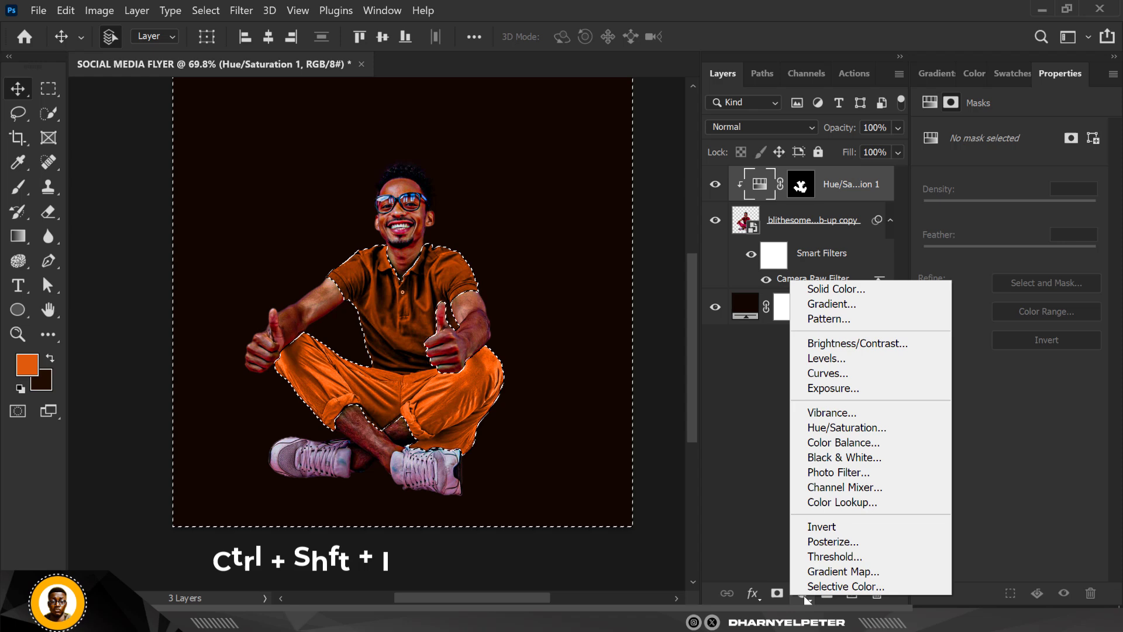
click(852, 457)
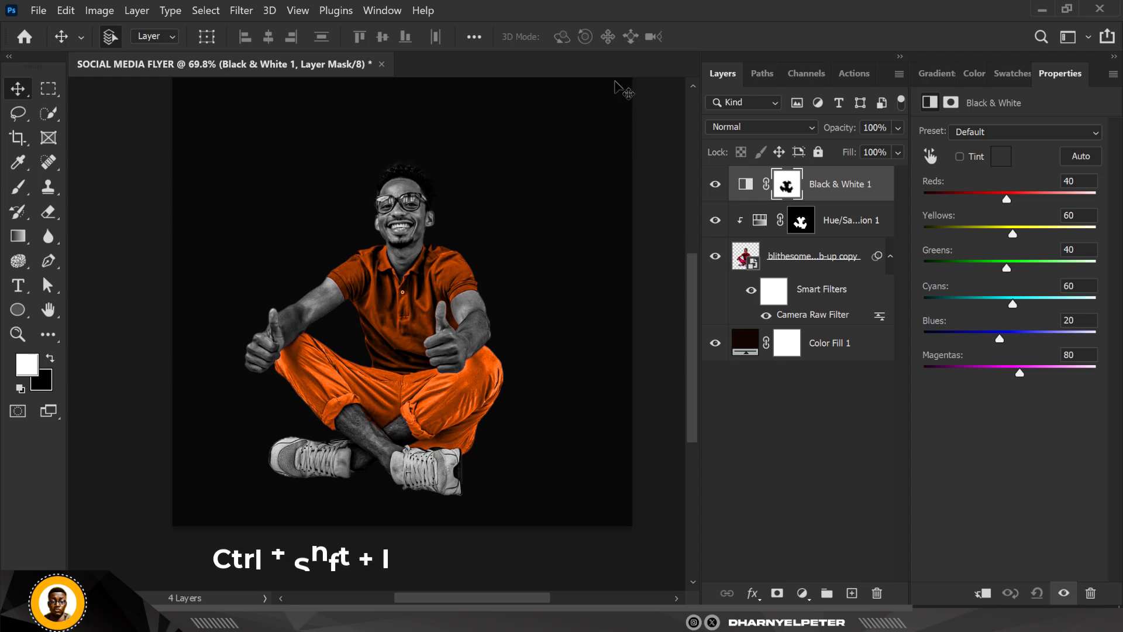
scroll(459, 209, down, 3)
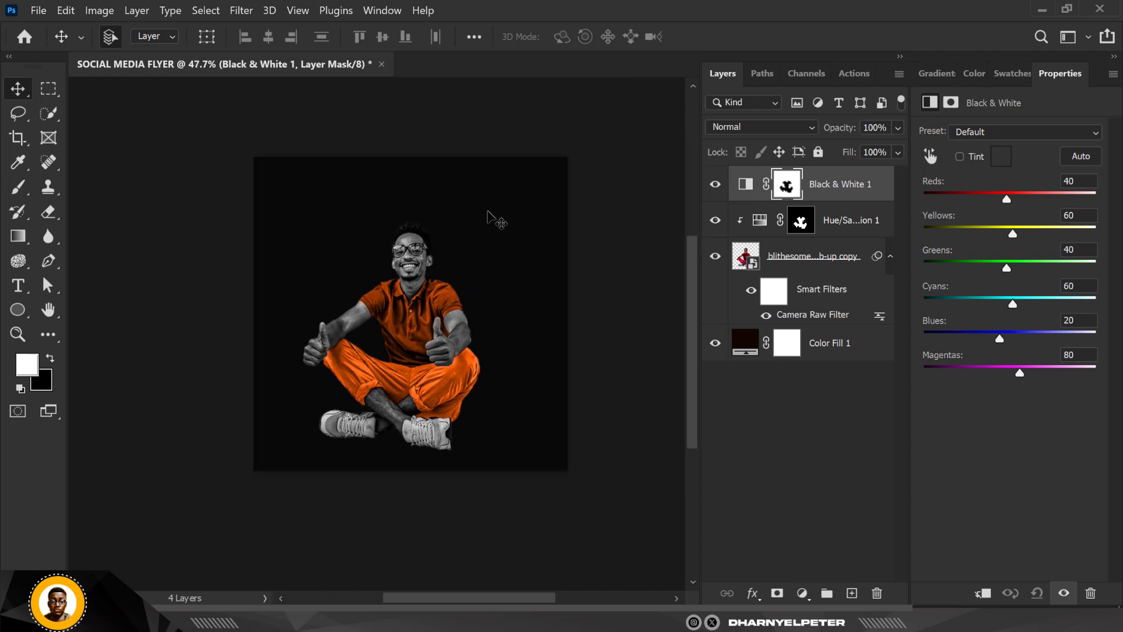
scroll(494, 218, up, 2)
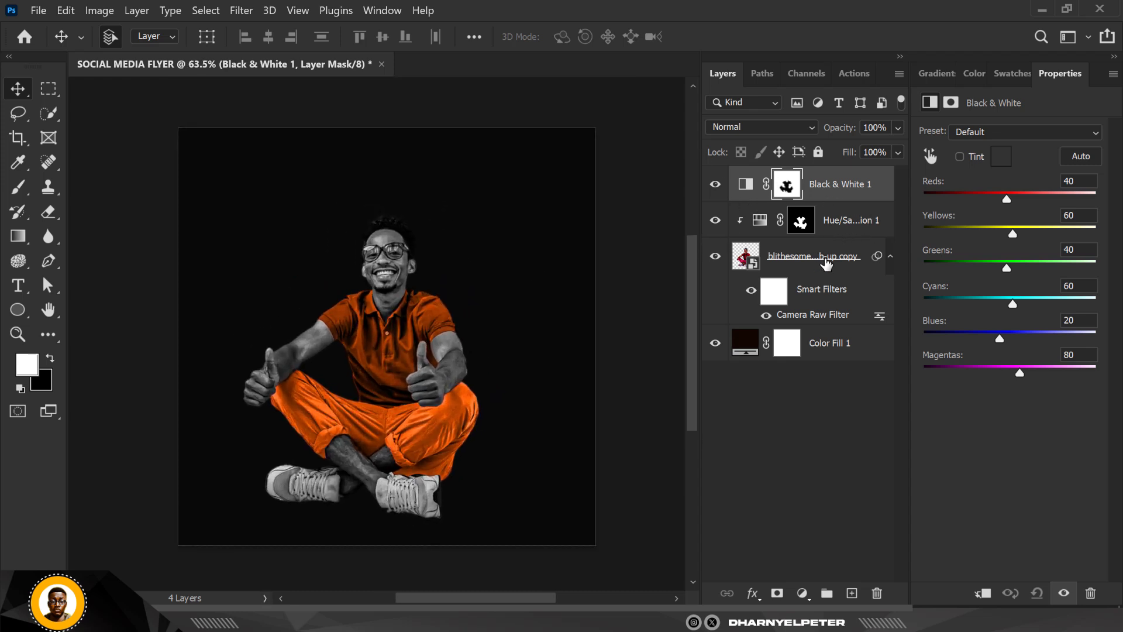
right_click(889, 198)
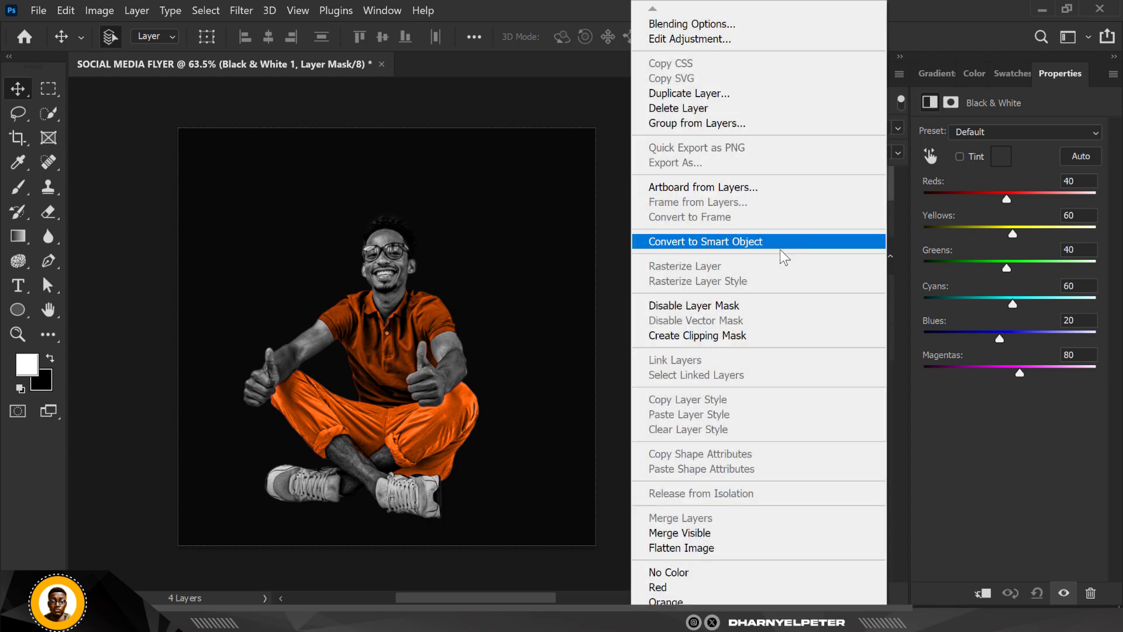
click(724, 342)
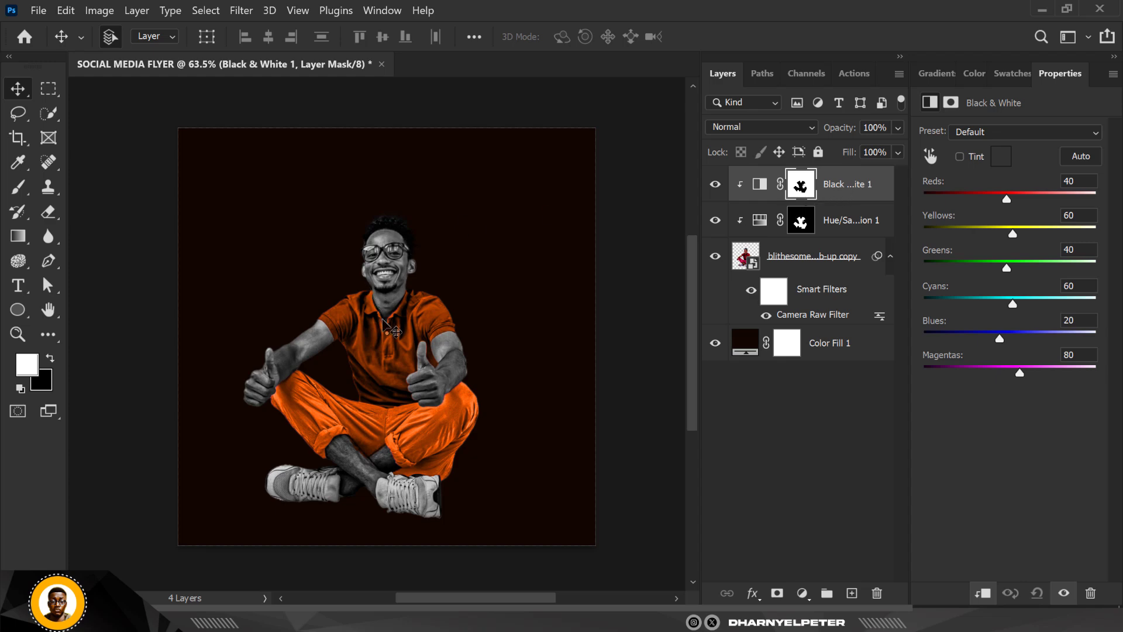
scroll(392, 330, up, 6)
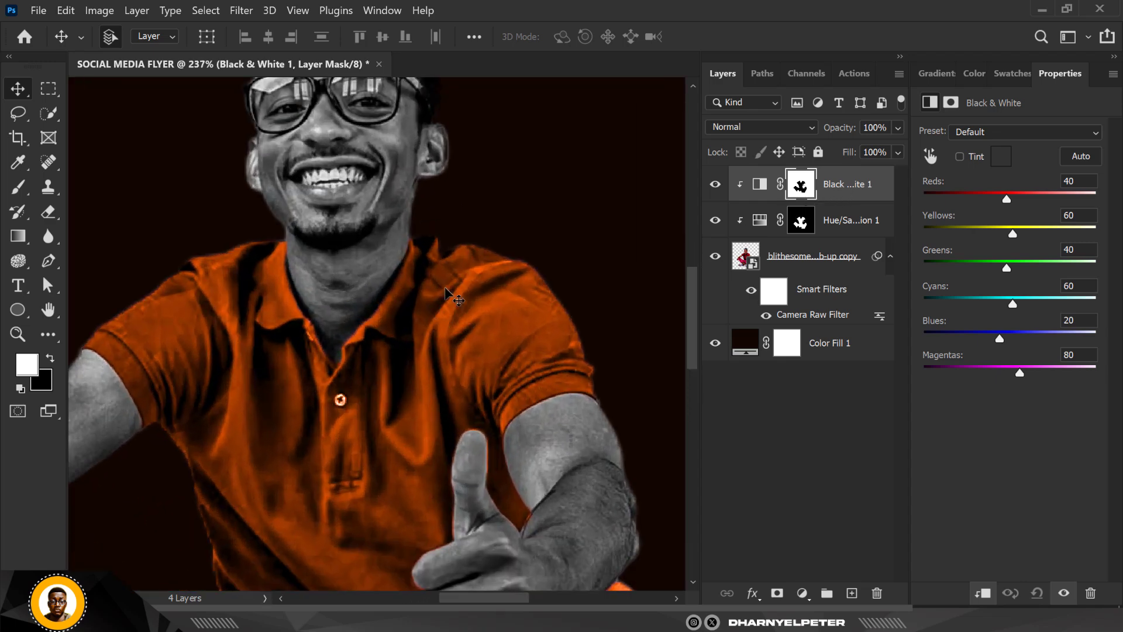
scroll(451, 295, down, 3)
scroll(450, 295, down, 2)
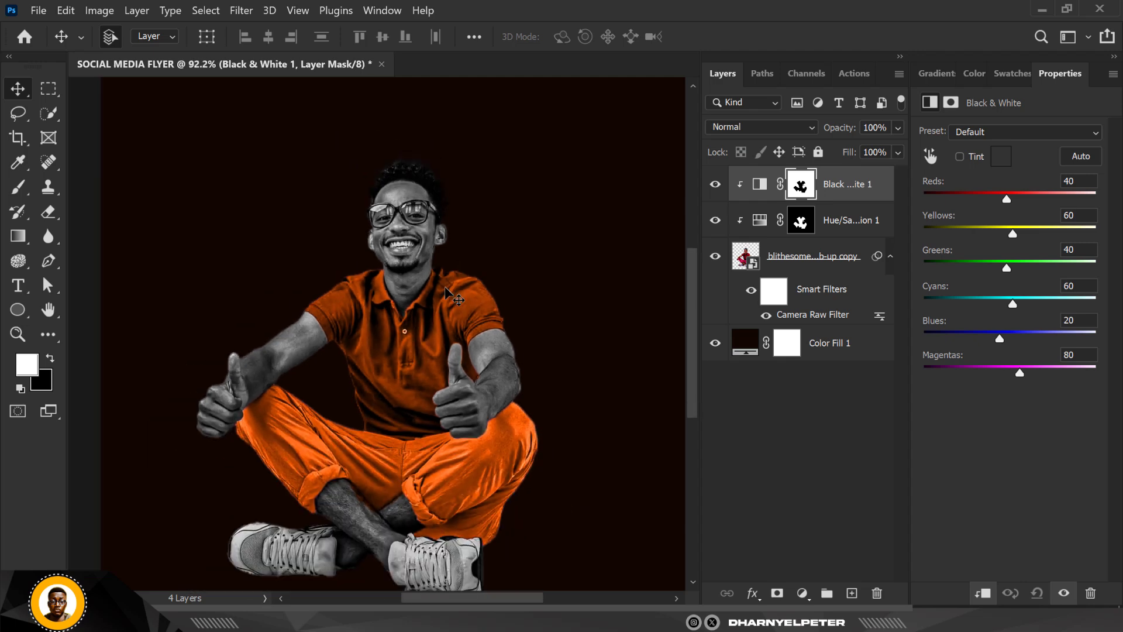
key(ctrl)
scroll(450, 295, down, 1)
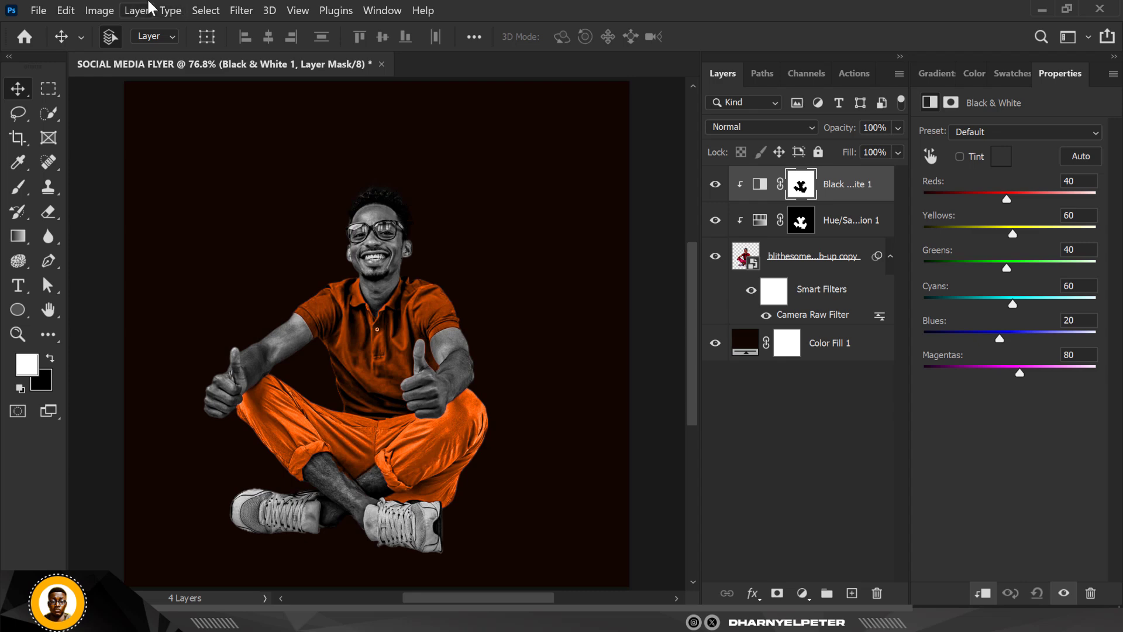
scroll(365, 233, down, 1)
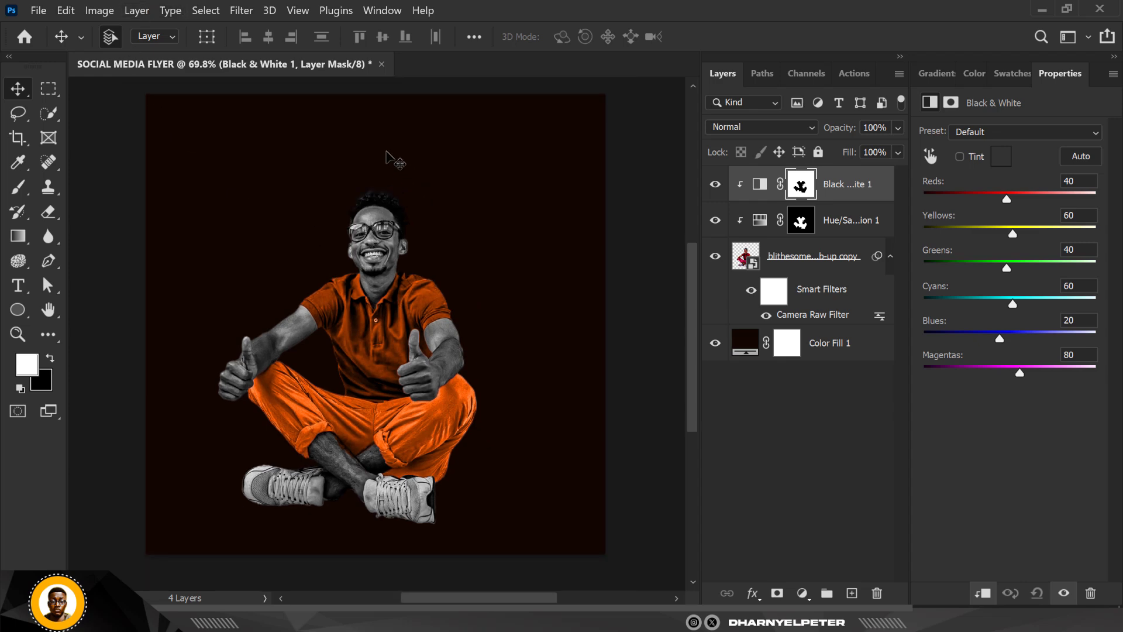
- Convert the Color Fill 1 background to a smart object and apply Add Noise at 8.69%, Uniform and Monochromatic
click(732, 345)
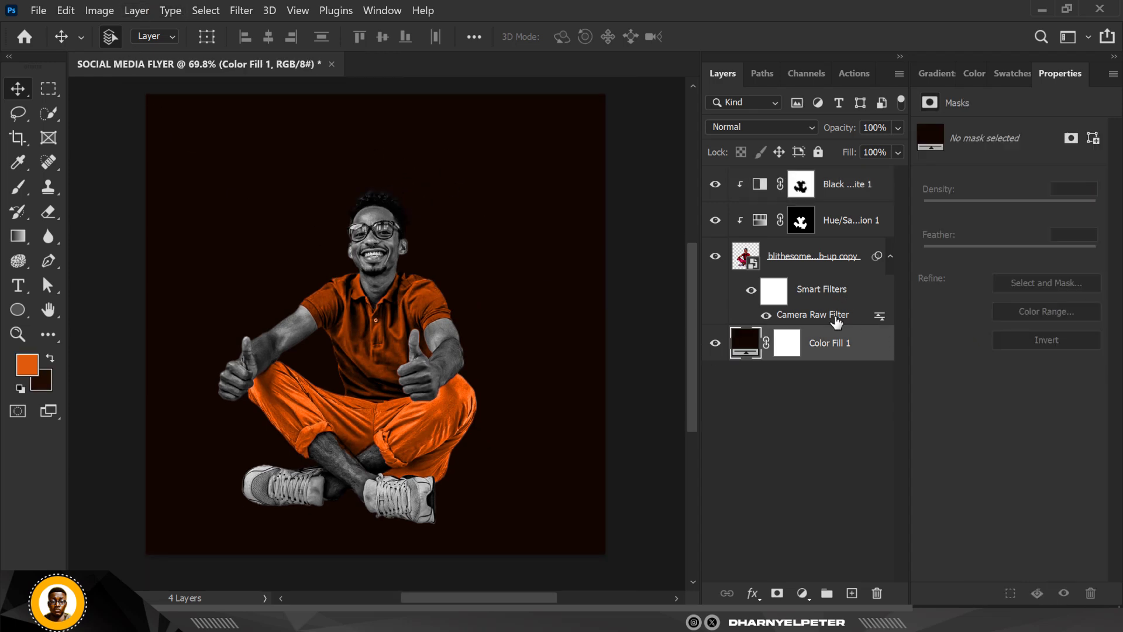
click(253, 10)
mouse_move(275, 265)
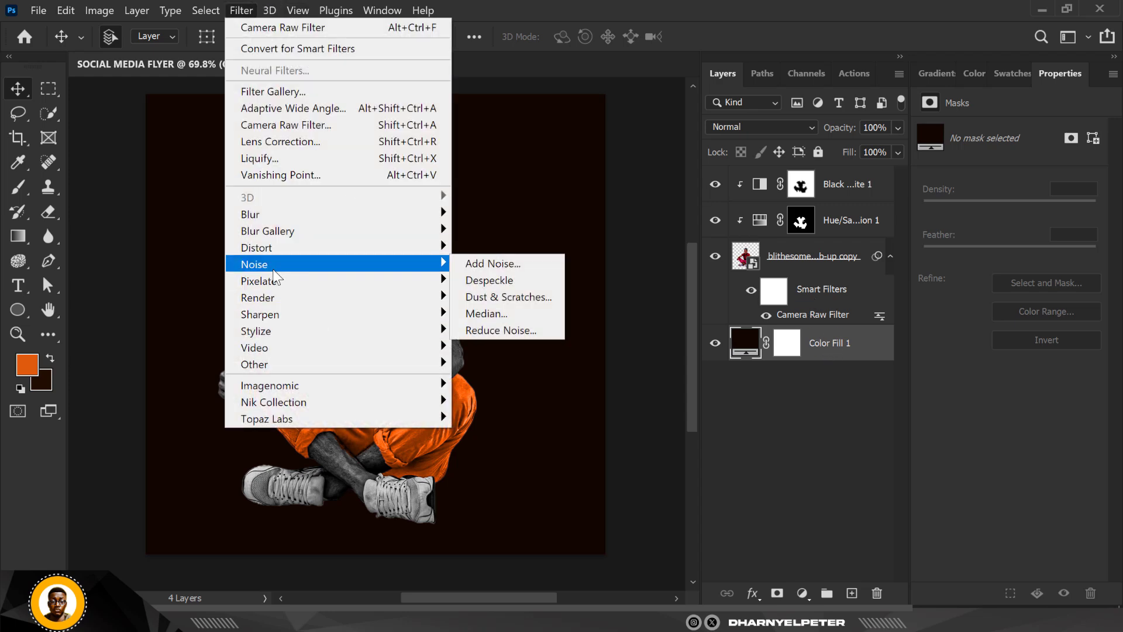
click(524, 264)
click(605, 260)
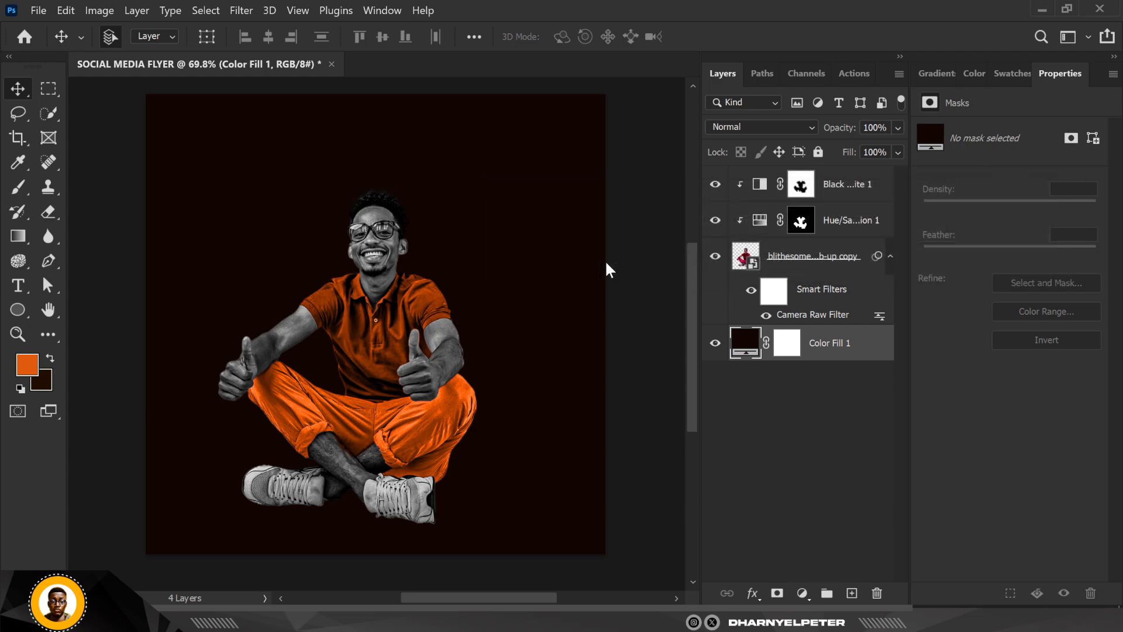
drag(535, 58, 782, 40)
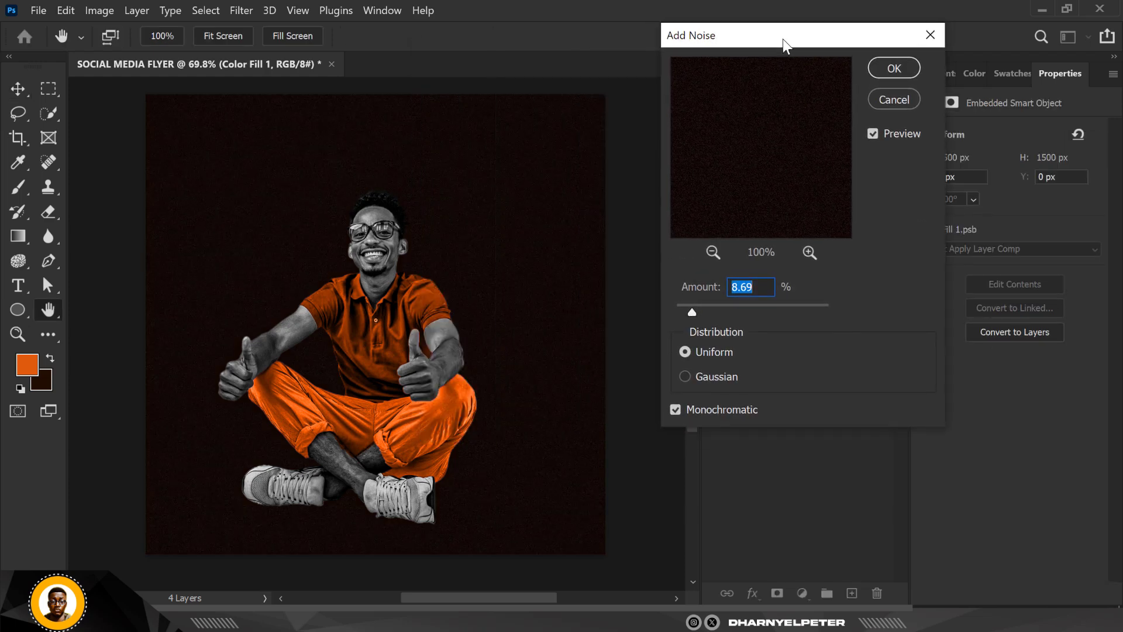
click(892, 69)
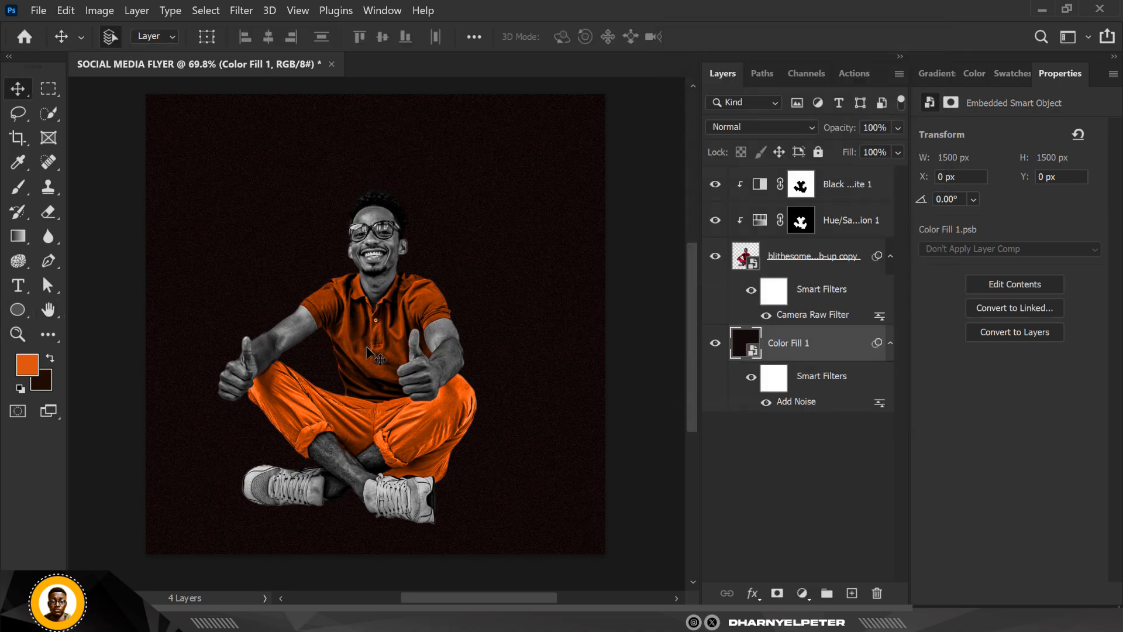
double_click(796, 402)
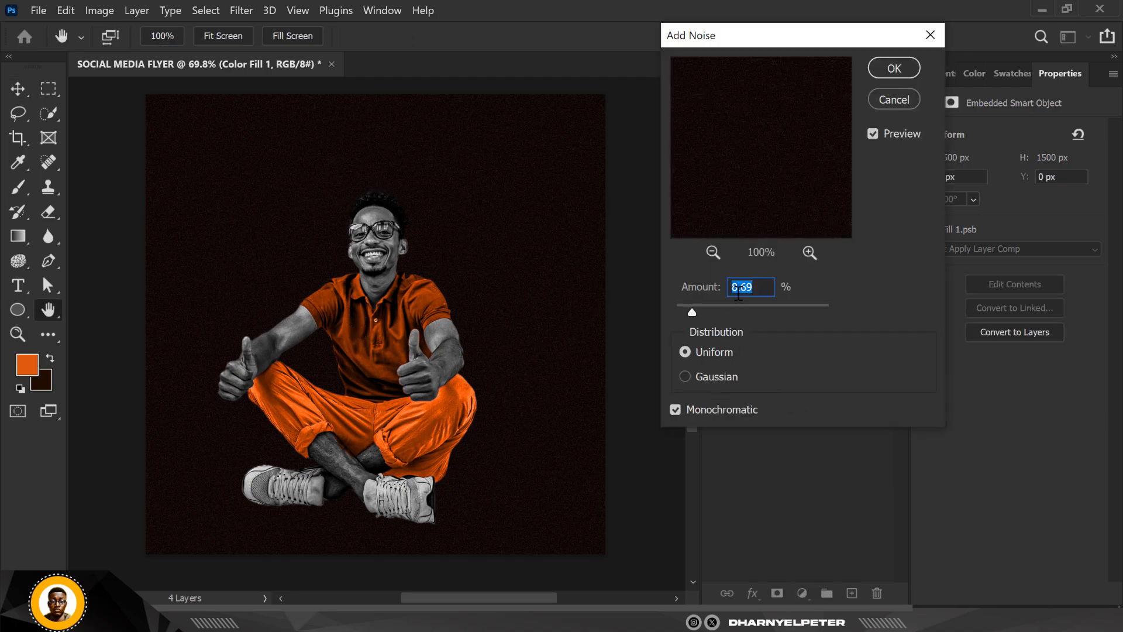
click(878, 75)
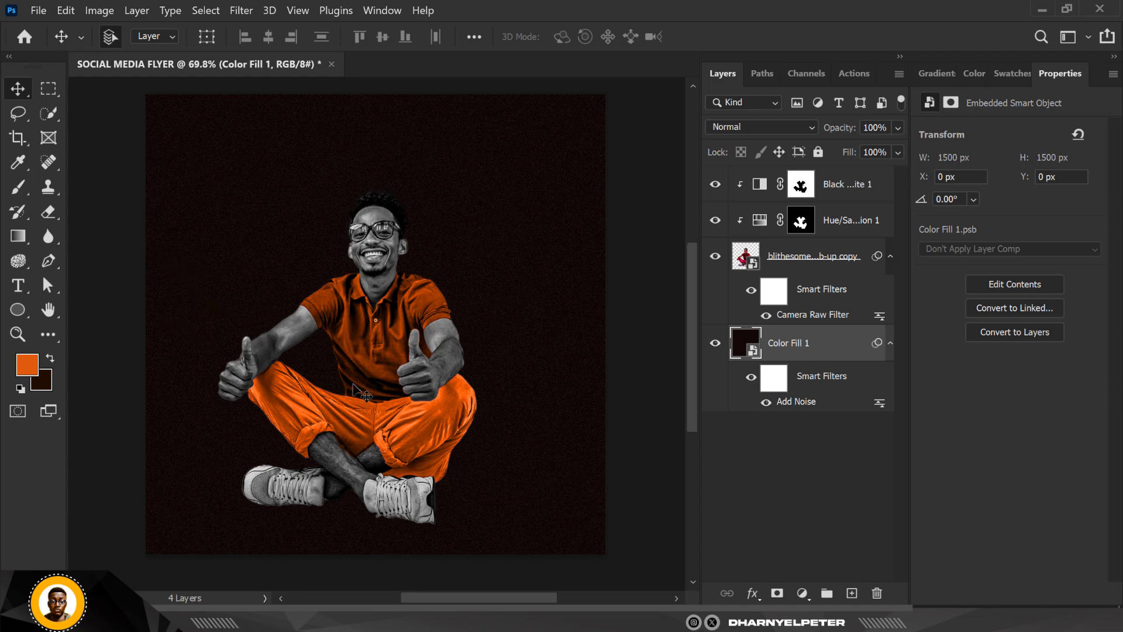
scroll(399, 370, down, 1)
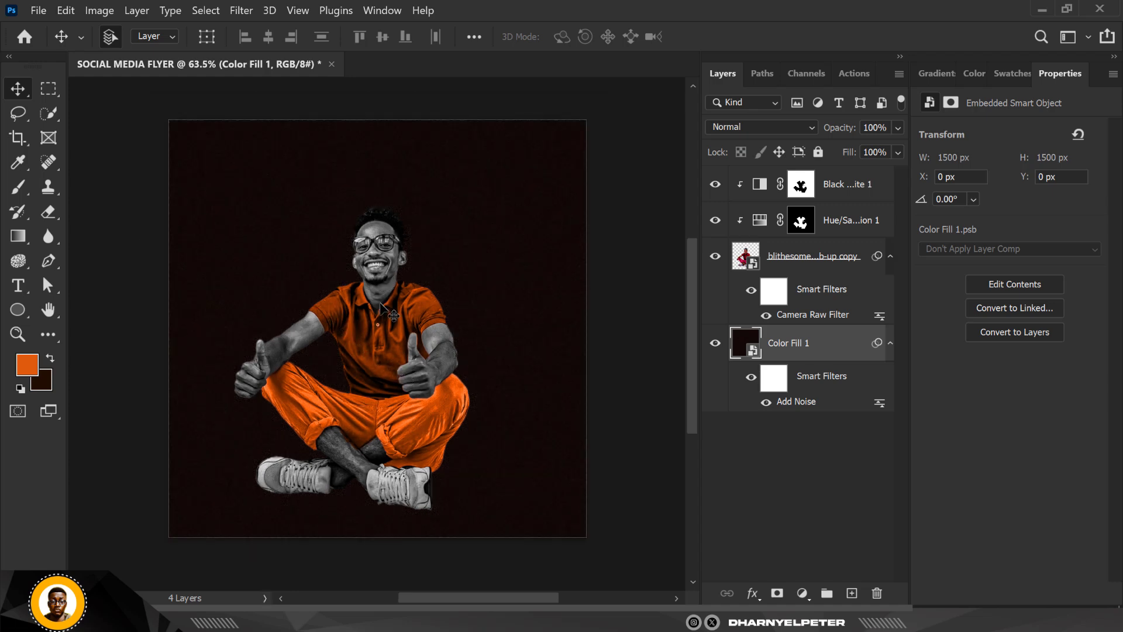
scroll(380, 303, up, 1)
drag(406, 316, 409, 318)
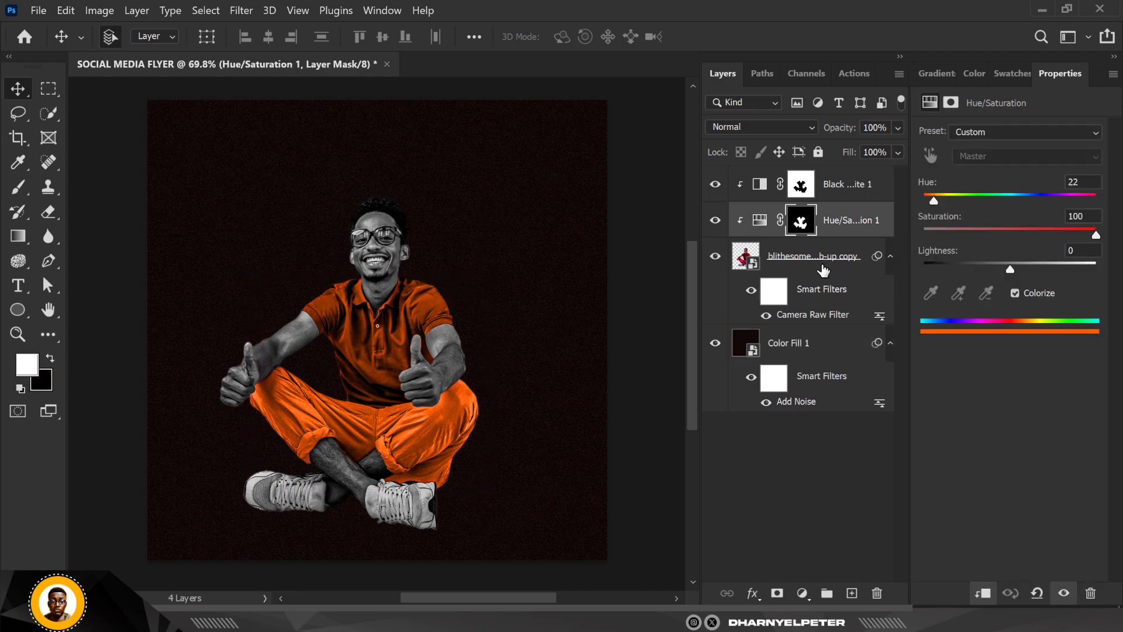
click(811, 275)
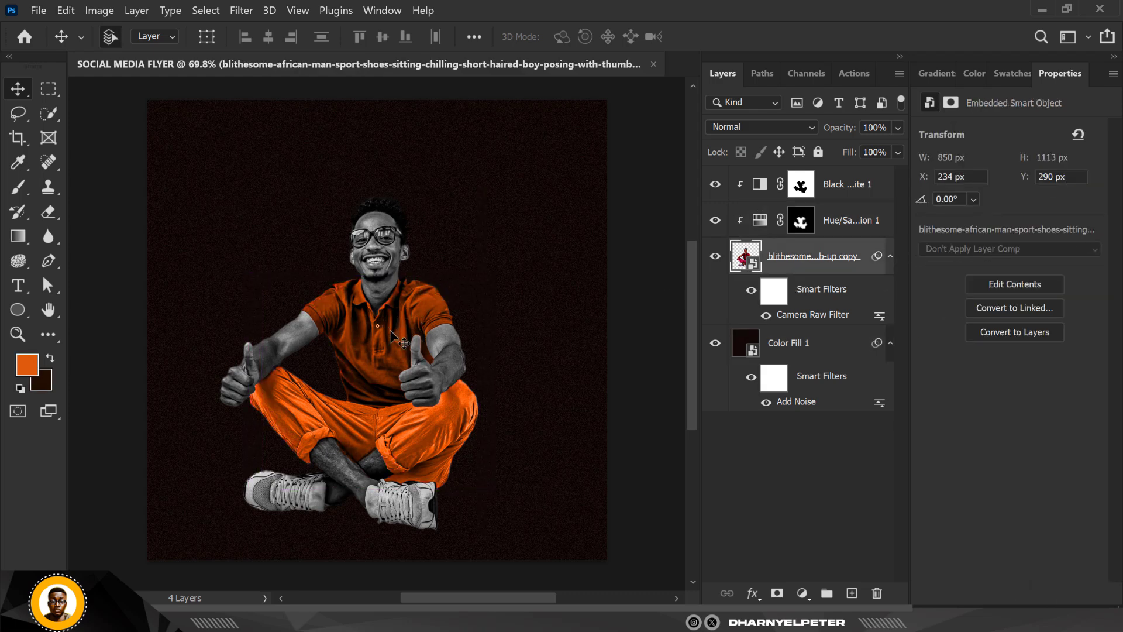
drag(499, 200, 514, 205)
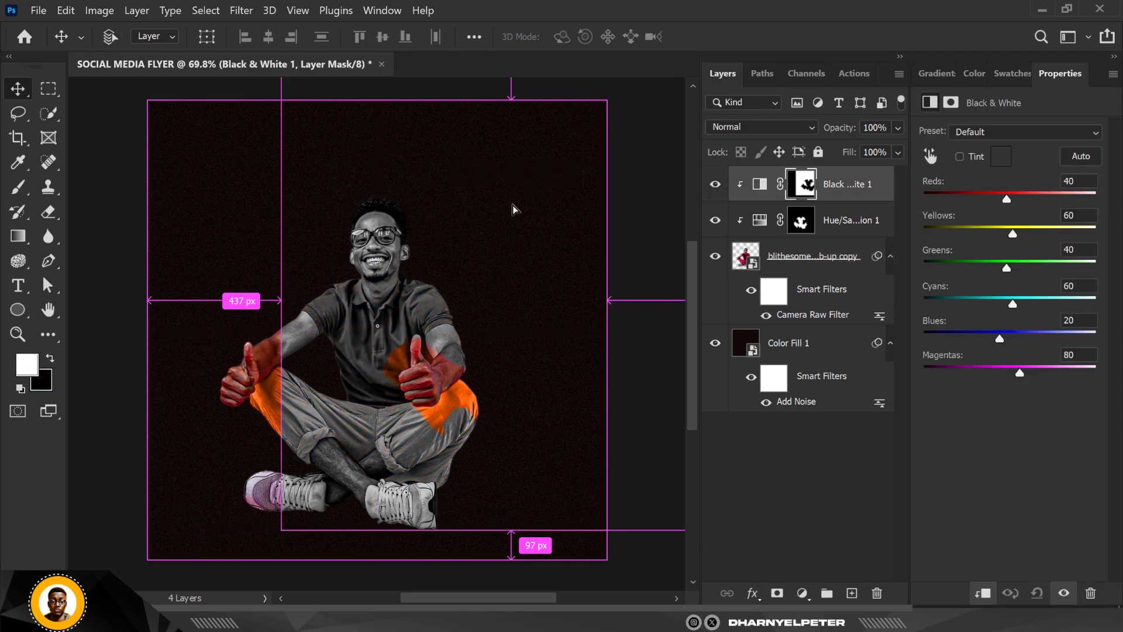
key(ctrl+z)
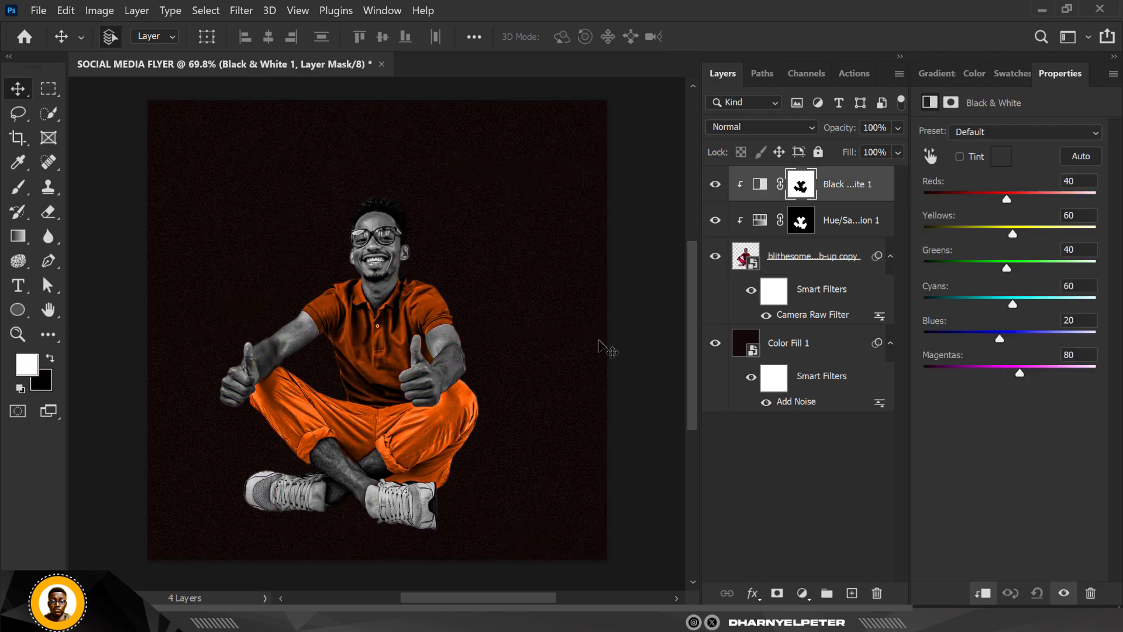
- Group the man's layer with its two clipped adjustments and rename the group IMAGE
shift+click(840, 263)
key(ctrl+g)
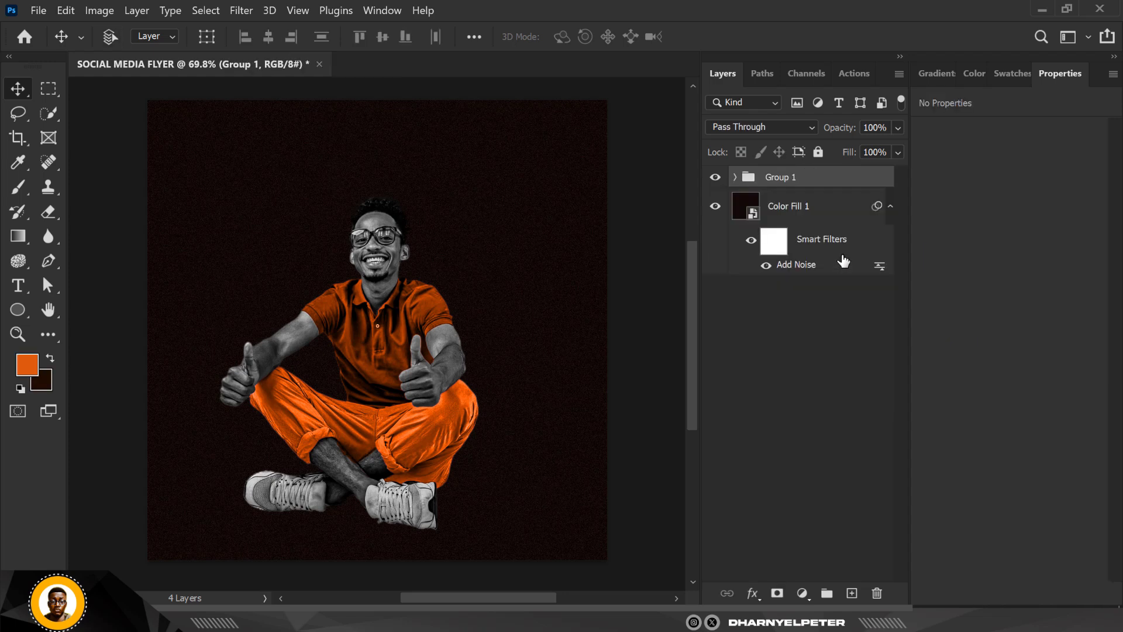
double_click(770, 178)
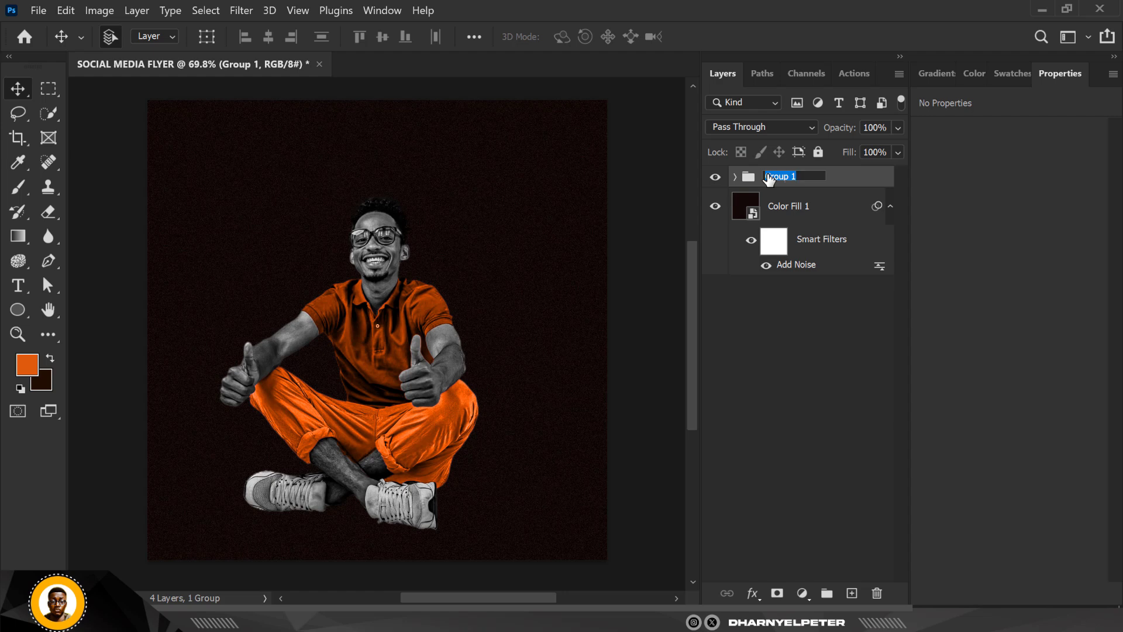
text(MAGE)
key(Return)
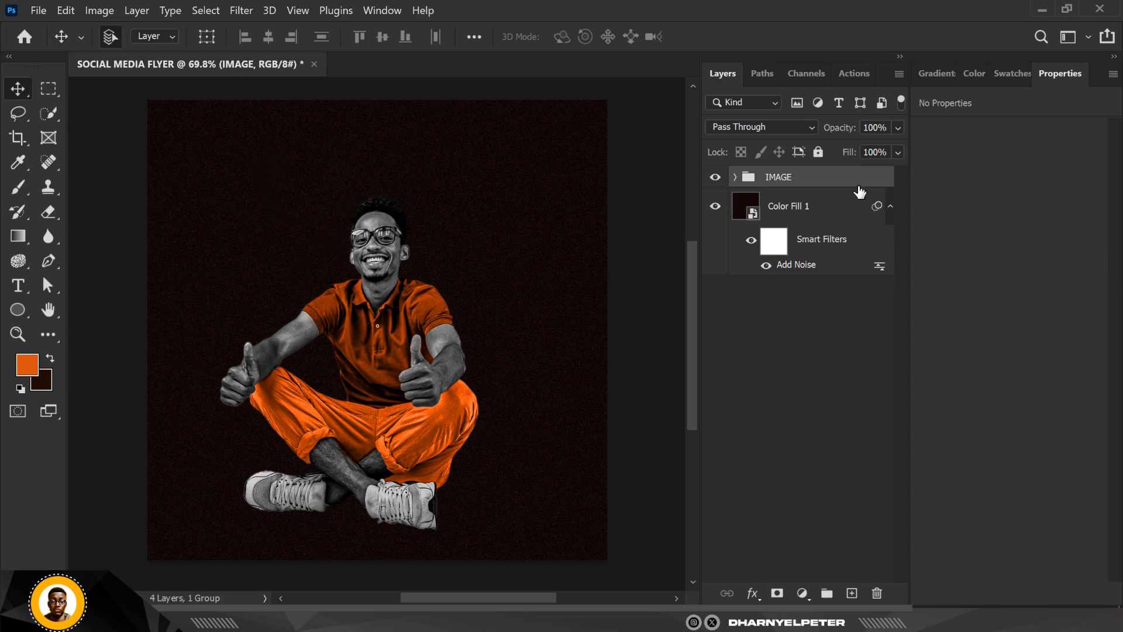
- Shift the IMAGE group horizontally so the man sits slightly further right on the canvas
key(ctrl+t)
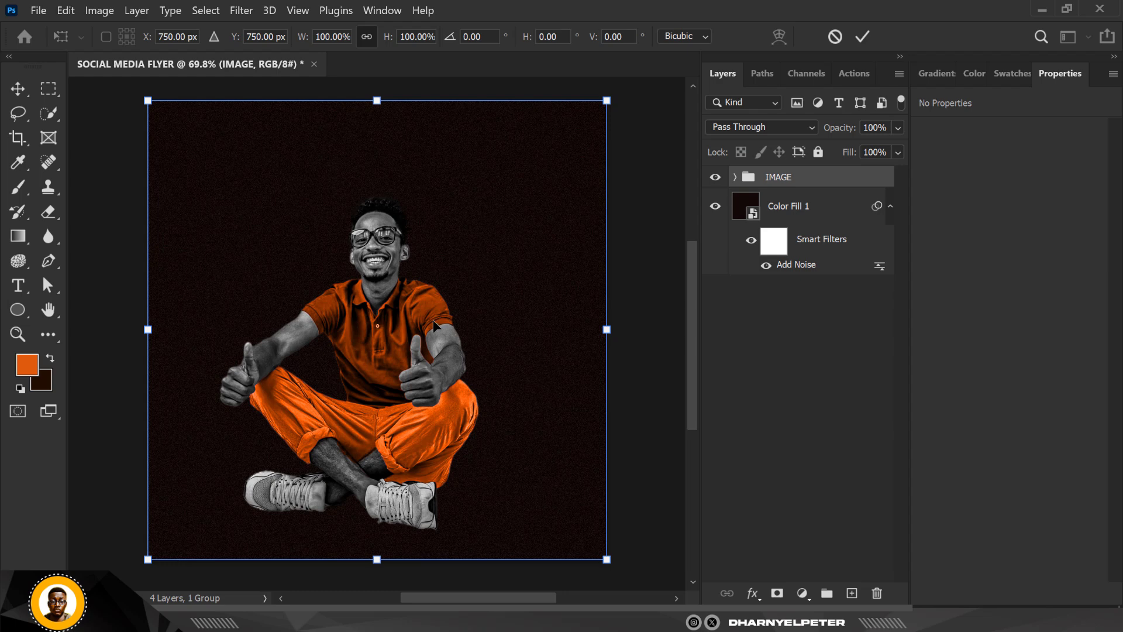
drag(411, 336, 428, 337)
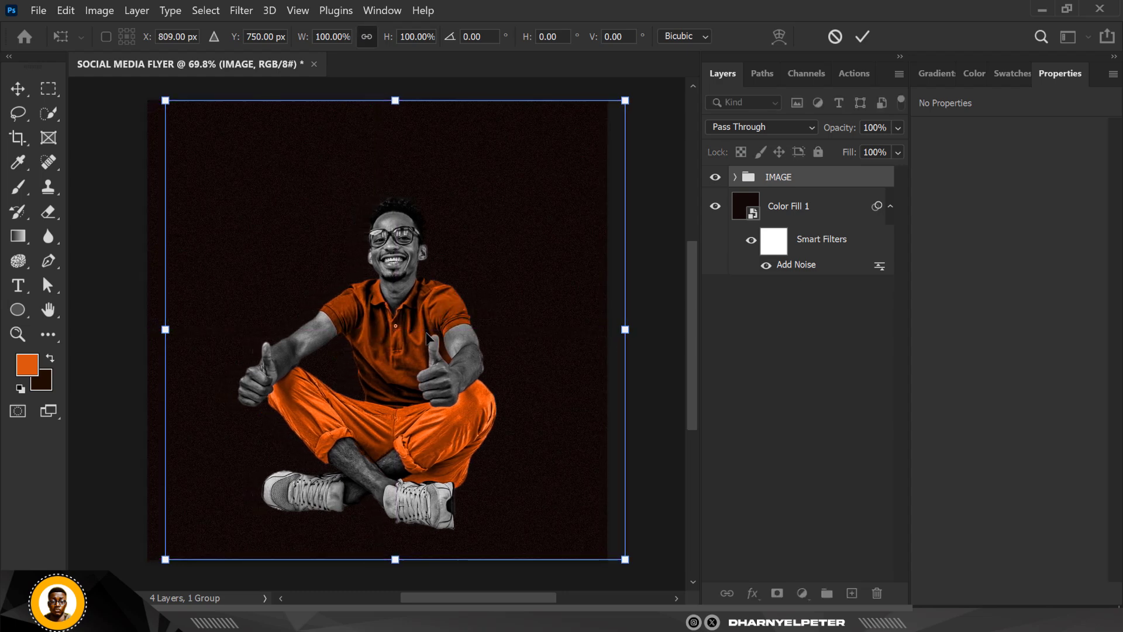
key(shift+Right)
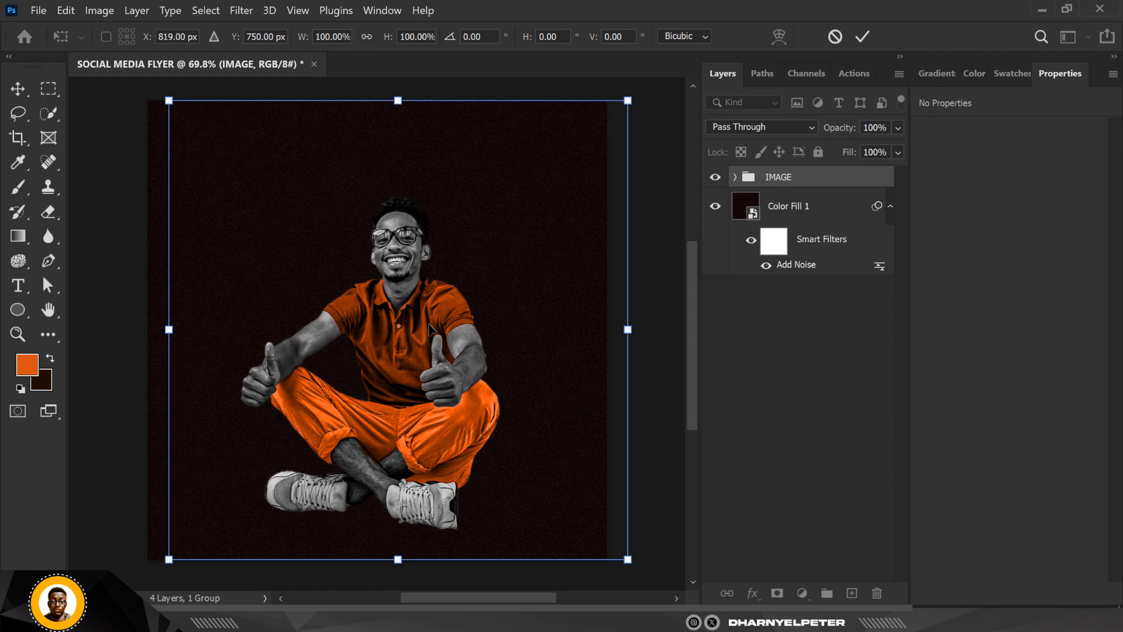
key(Return)
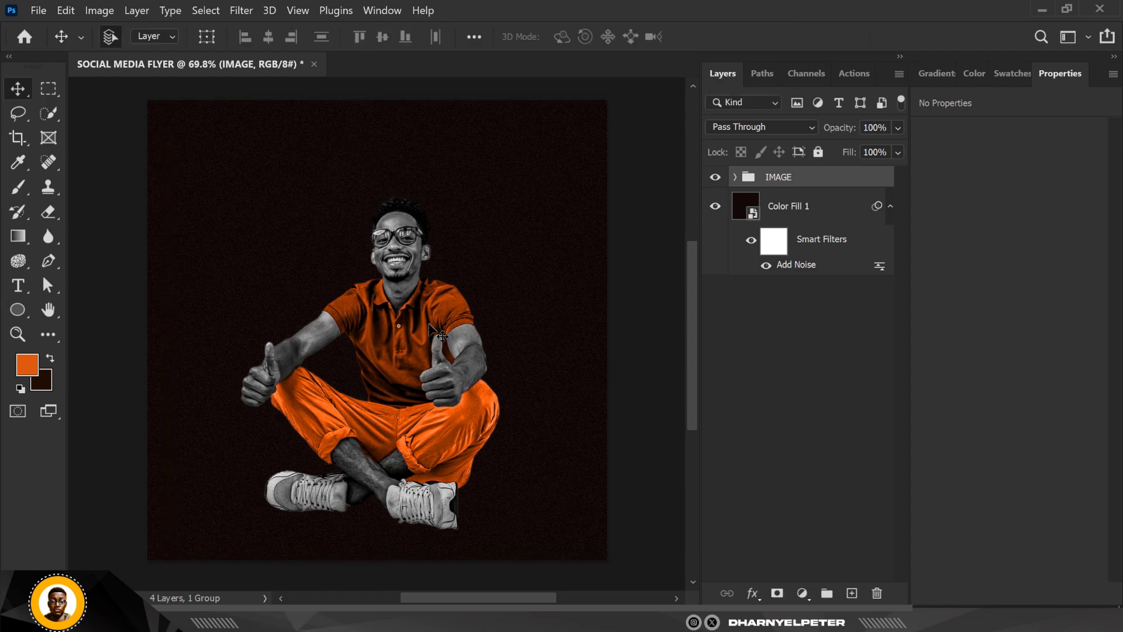
key(shift+Left)
key(shift+Left)
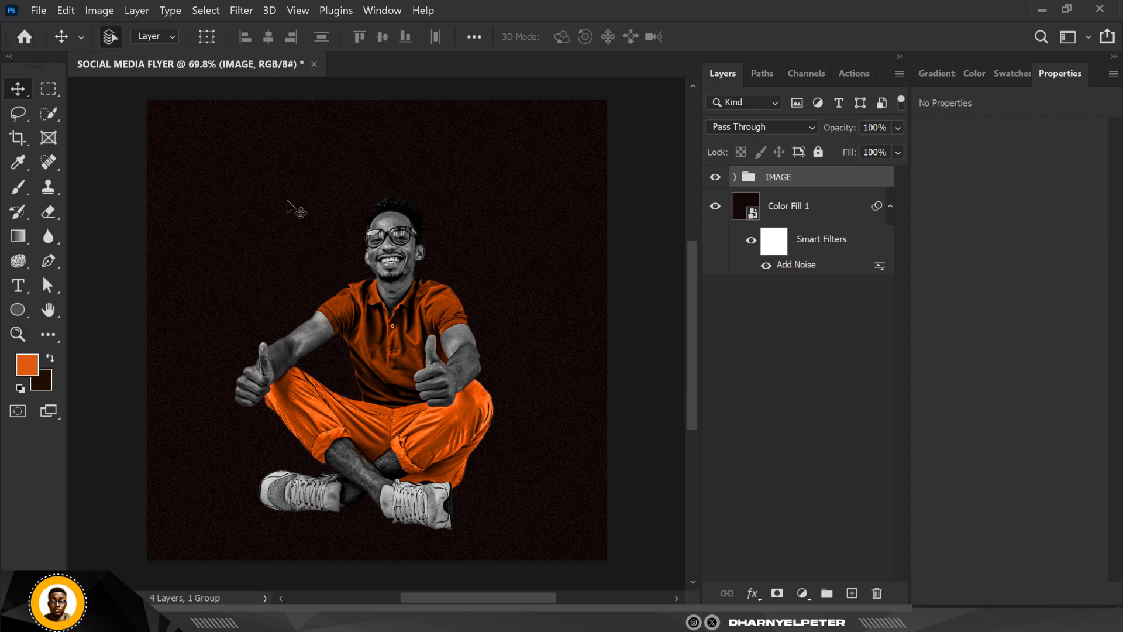
key(shift+Left)
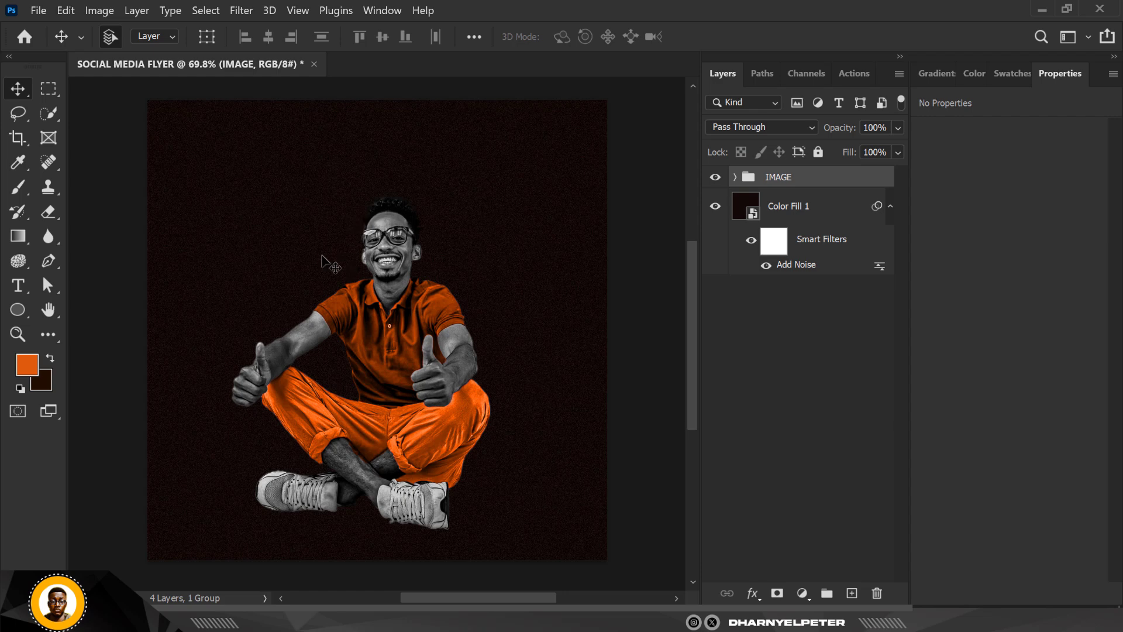
- Add the text "AWE" in Arsenica Trial Bold at 8 pt beside the man's head
scroll(340, 282, up, 1)
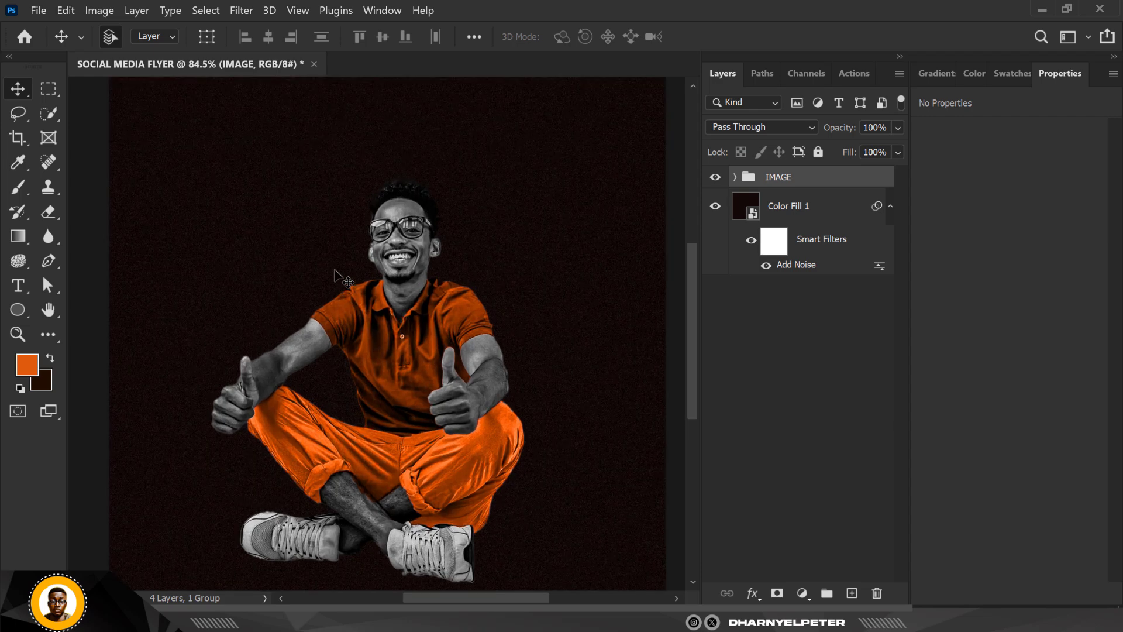
click(26, 287)
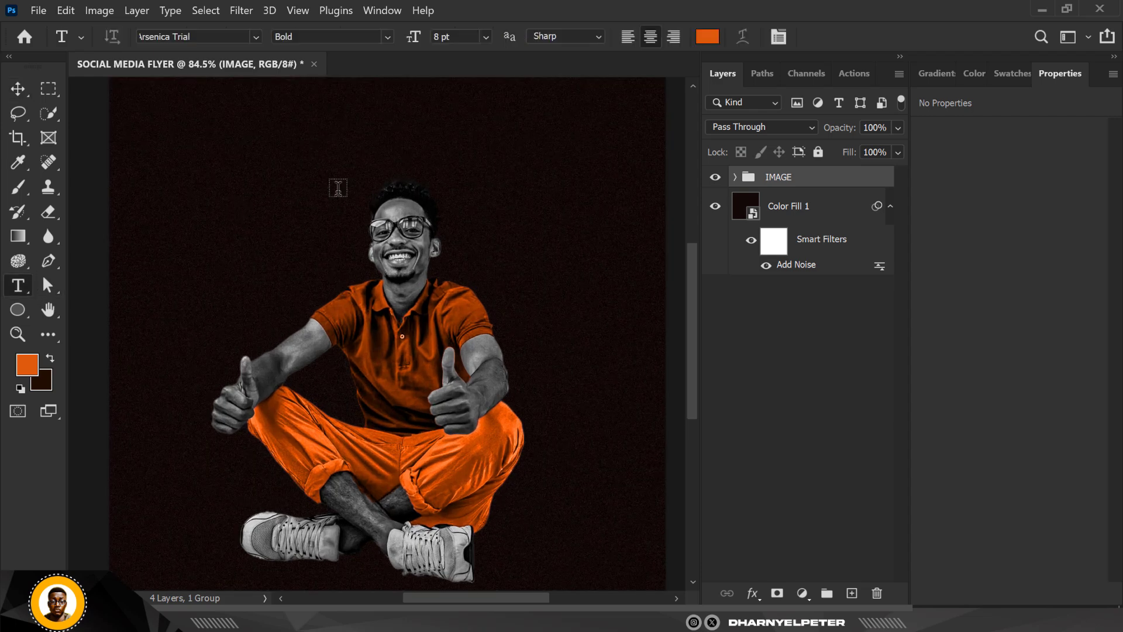
click(267, 199)
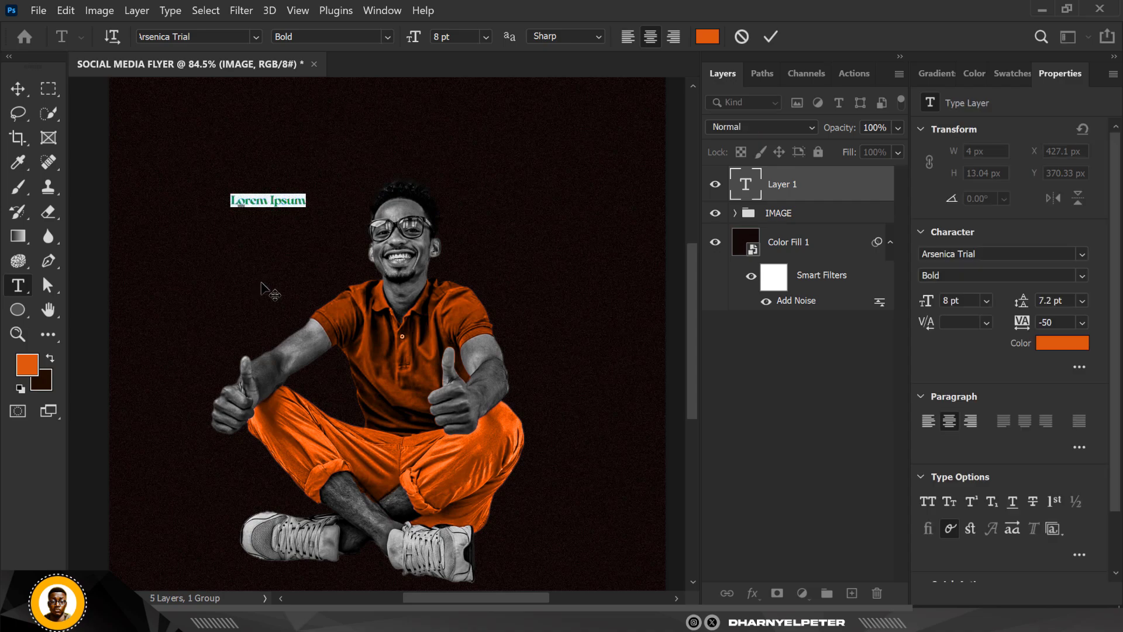
text(AWE)
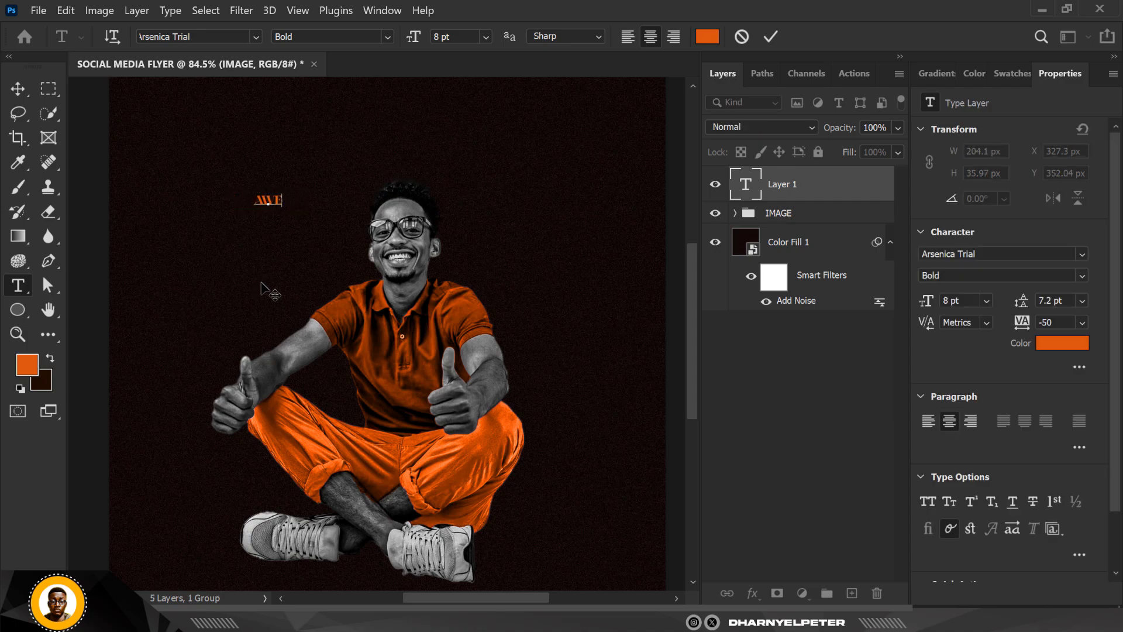
click(202, 37)
drag(209, 36, 179, 36)
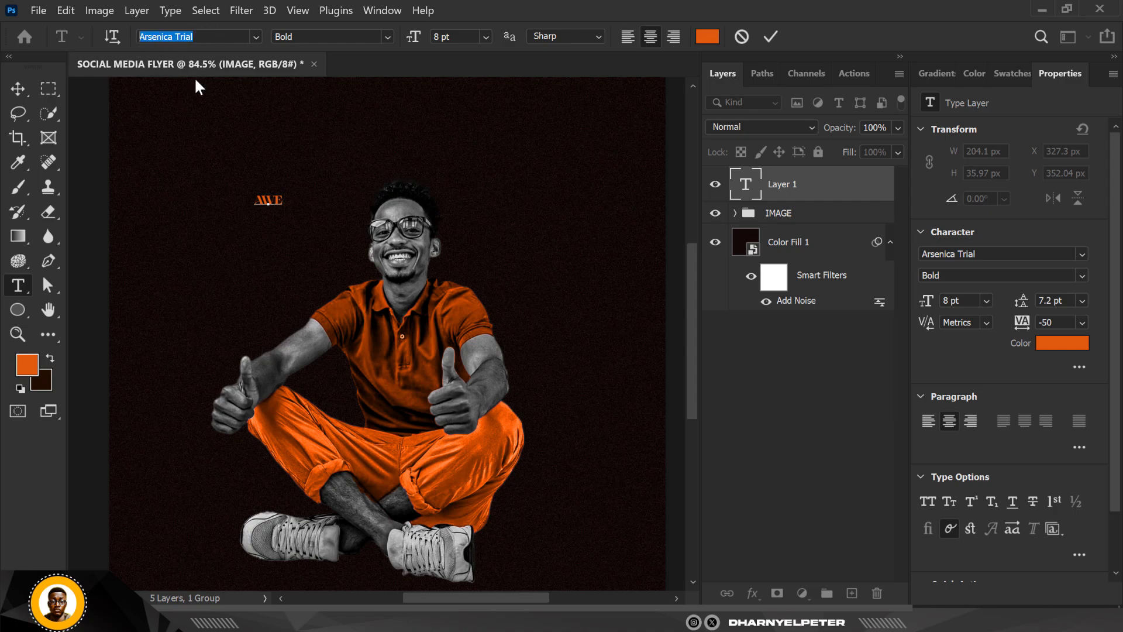
click(25, 88)
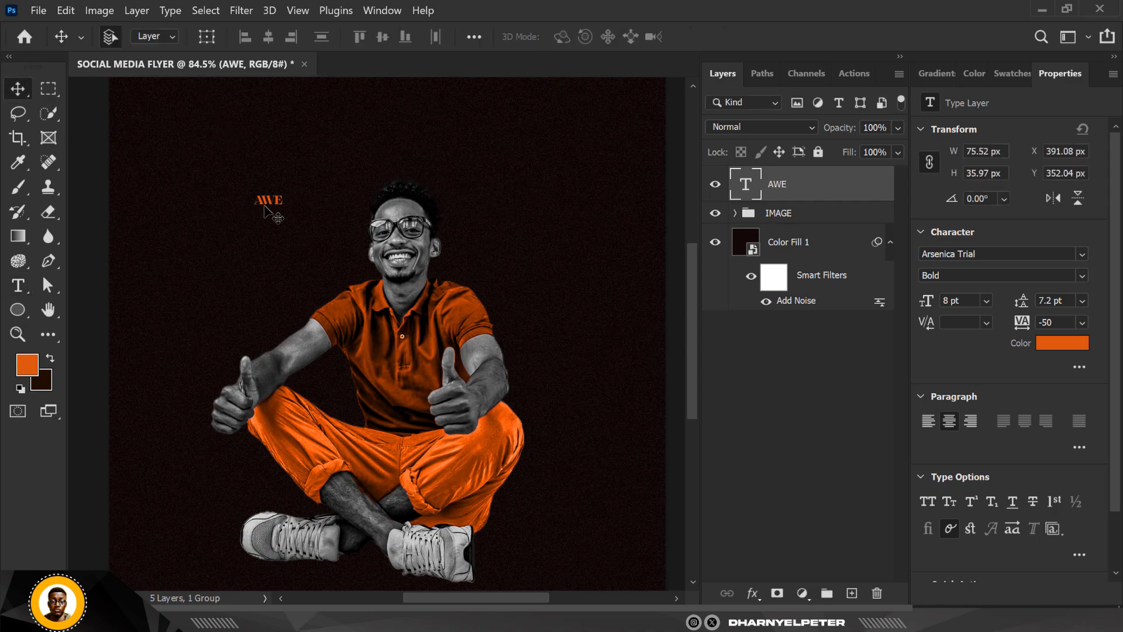
- Change the AWE text color to white
click(1079, 344)
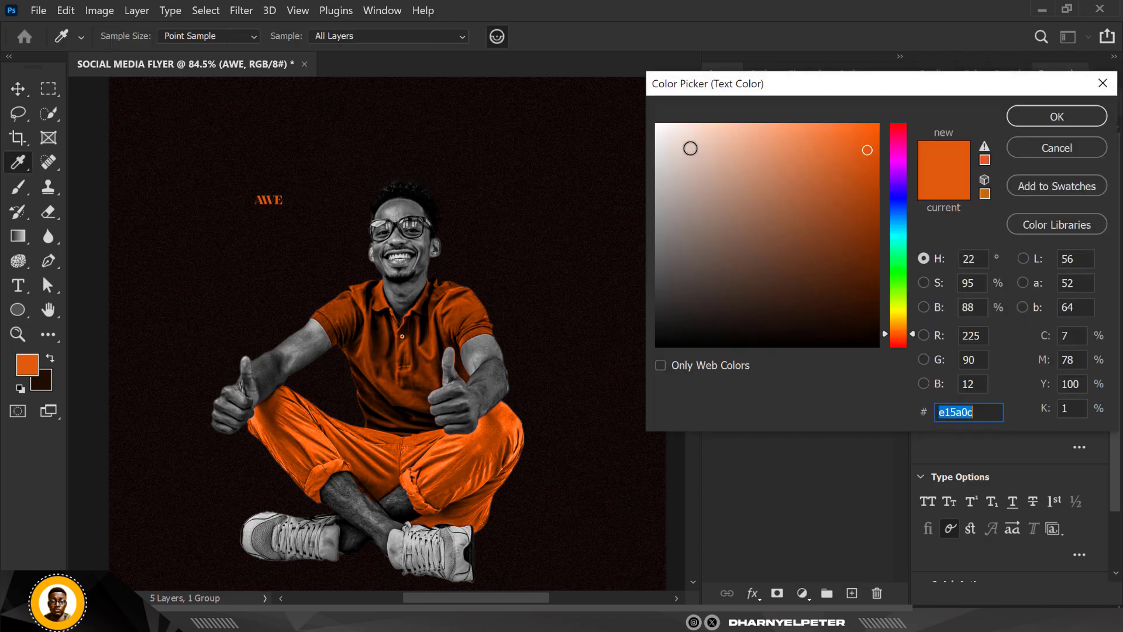
drag(690, 148, 632, 106)
click(1052, 120)
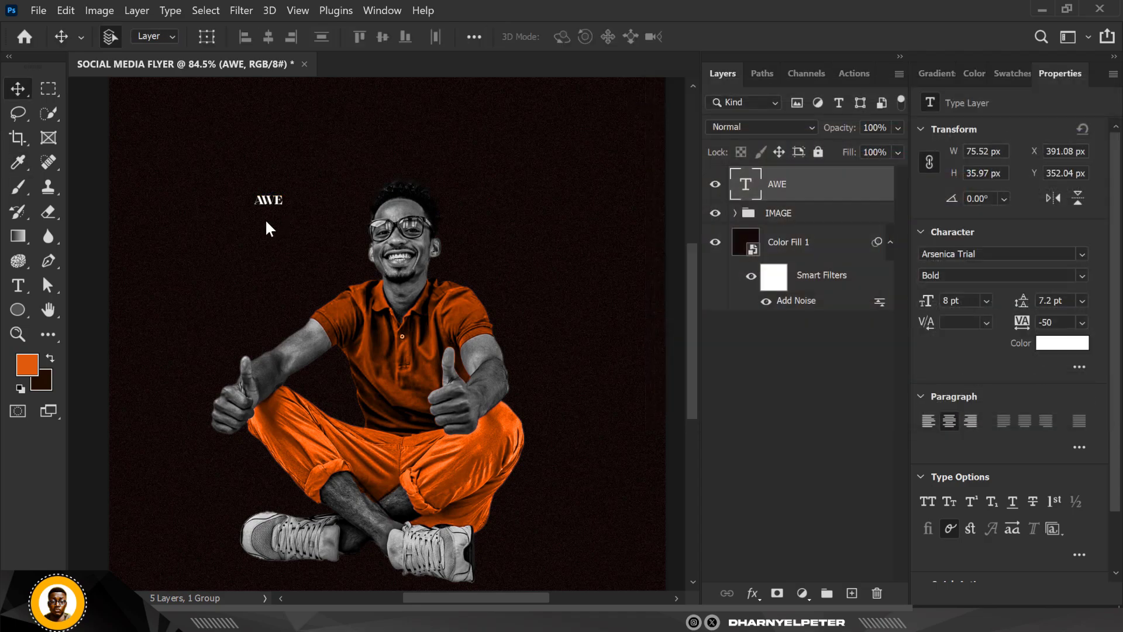
- Enlarge the AWE text to about 989 px wide and center it horizontally across the man's head
click(270, 222)
key(ctrl+t)
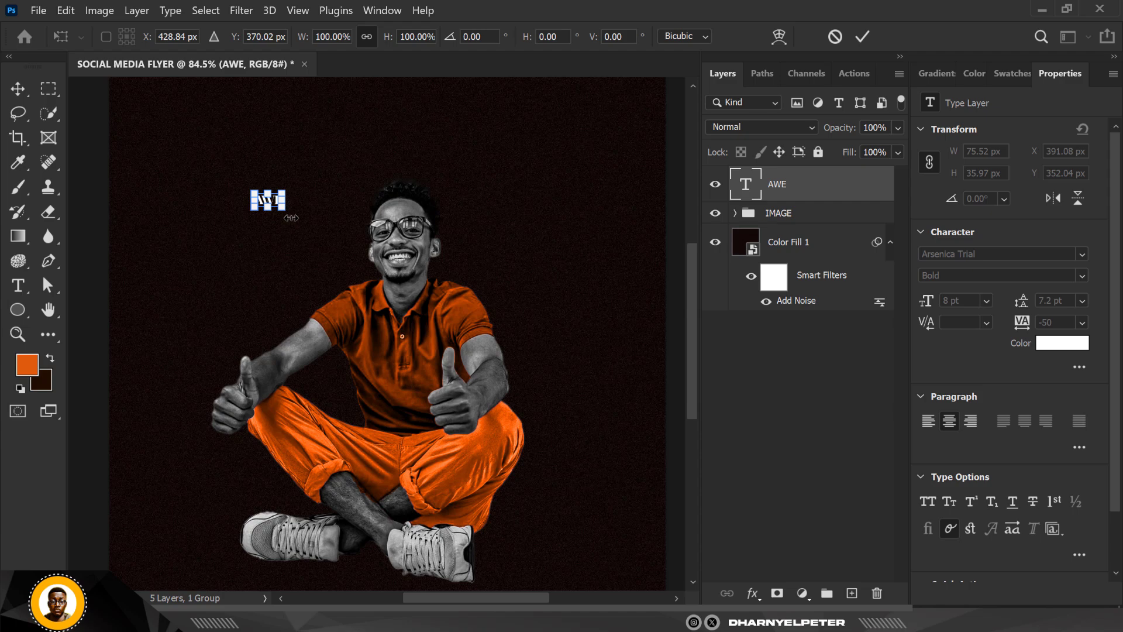
drag(288, 214, 604, 389)
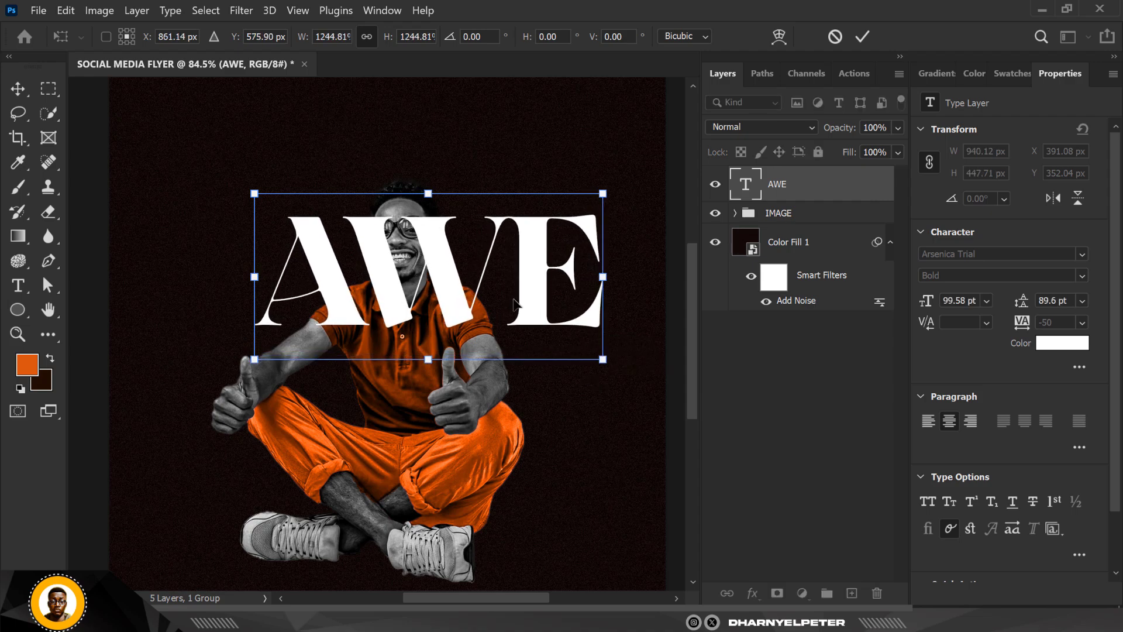
drag(518, 297, 493, 247)
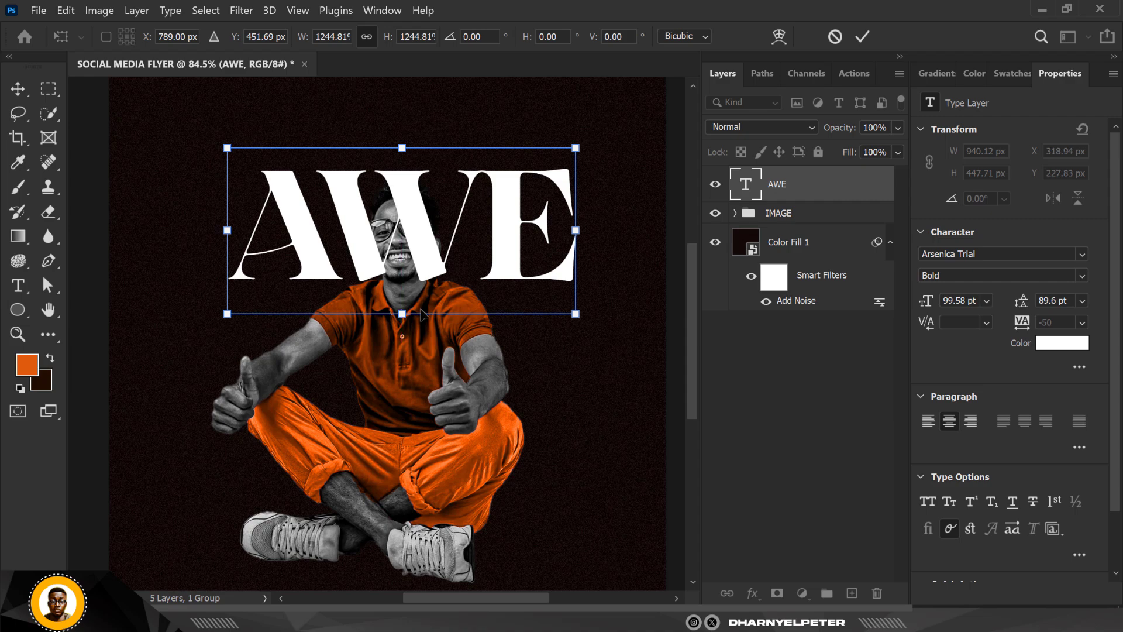
drag(575, 316, 589, 322)
drag(500, 258, 425, 270)
scroll(451, 293, down, 2)
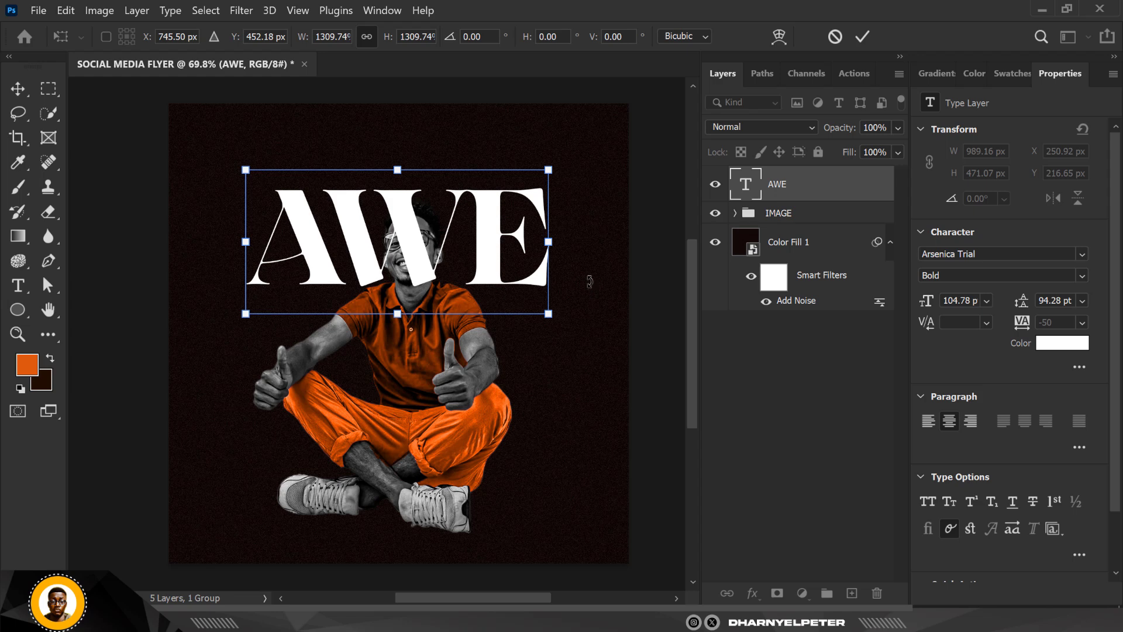
key(Return)
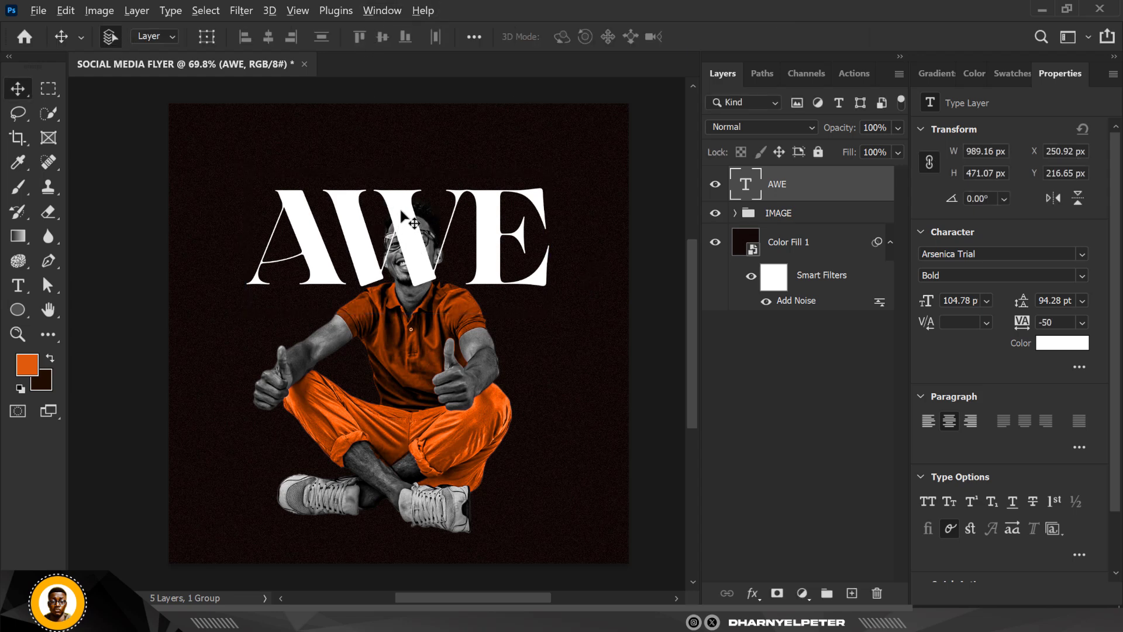
- Duplicate the AWE text directly below the original and change the copy's wording to "SM"
drag(399, 206, 402, 320)
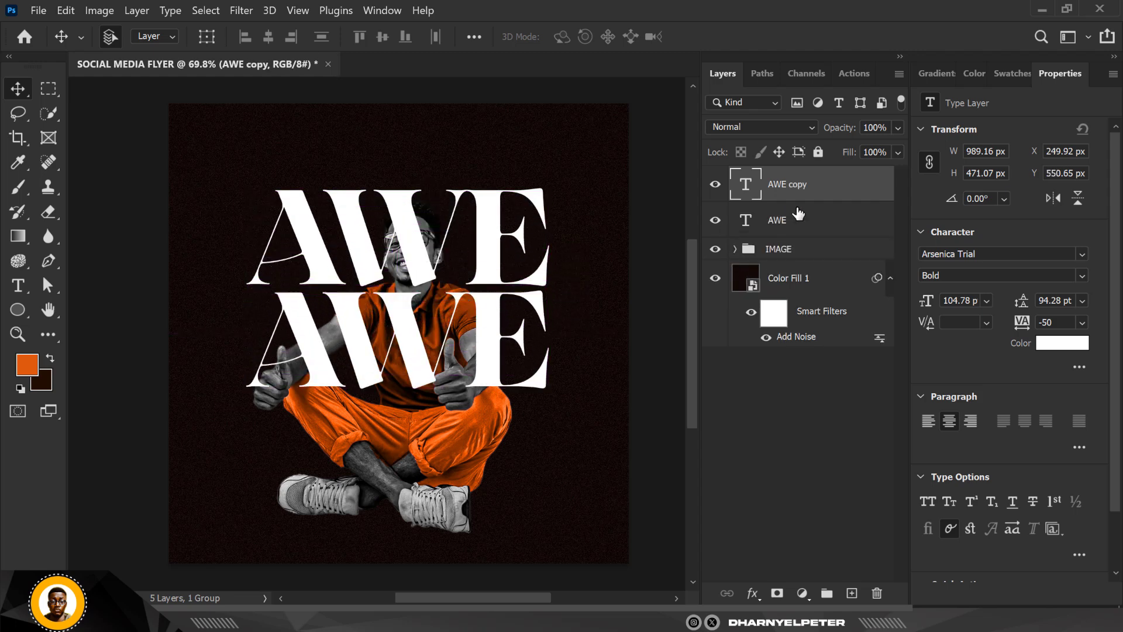
double_click(744, 188)
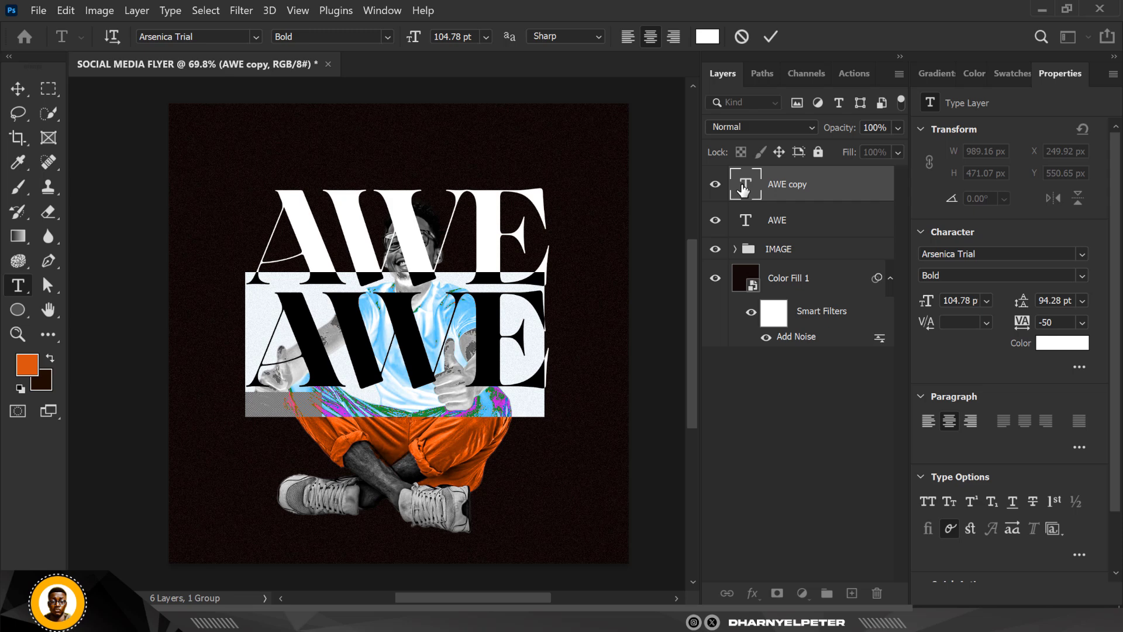
text(SM)
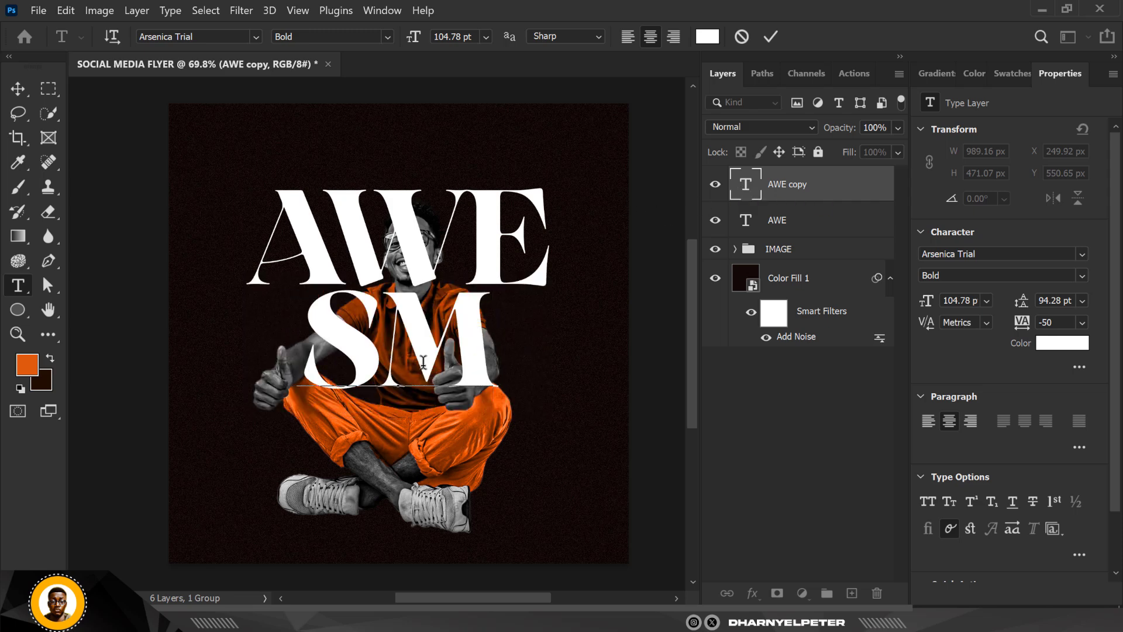
- Insert spaces between the S and the M until the line is about as wide as AWE
click(387, 340)
key(alt+Right)
key(alt+Right)
key(alt+Right)
key(alt+Right)
key(alt+Right)
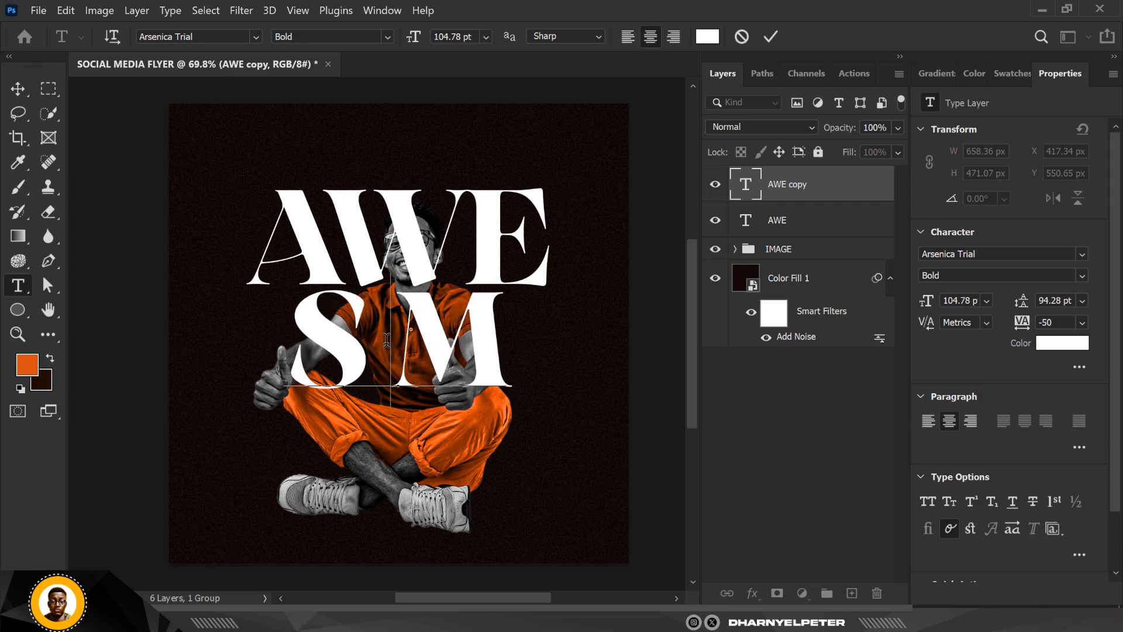
key(alt+Right)
key(alt+Right)
key(alt+Right)
key(alt+Right)
key(alt+Right)
key(alt+Right)
key(alt+Right)
key(alt+Right)
key(alt+Right)
key(alt+Right)
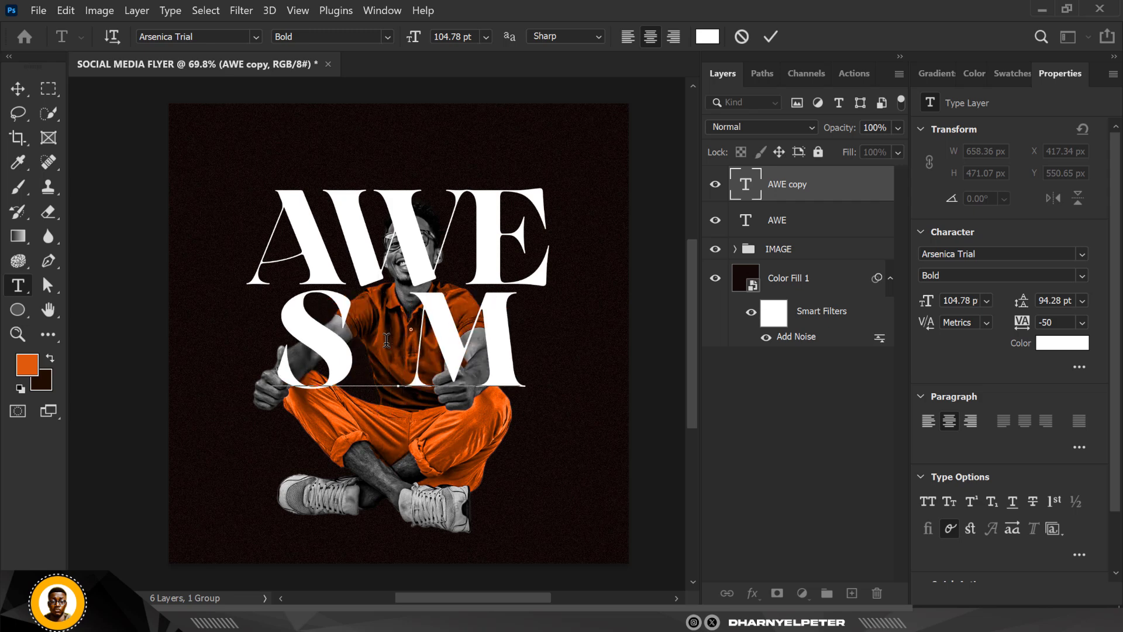
key(alt+Right)
key(alt+Right)
key(alt+Right)
key(alt+Right)
key(alt+Right)
key(alt+Right)
key(alt+Right)
key(alt+Right)
key(alt+Right)
key(alt+Right)
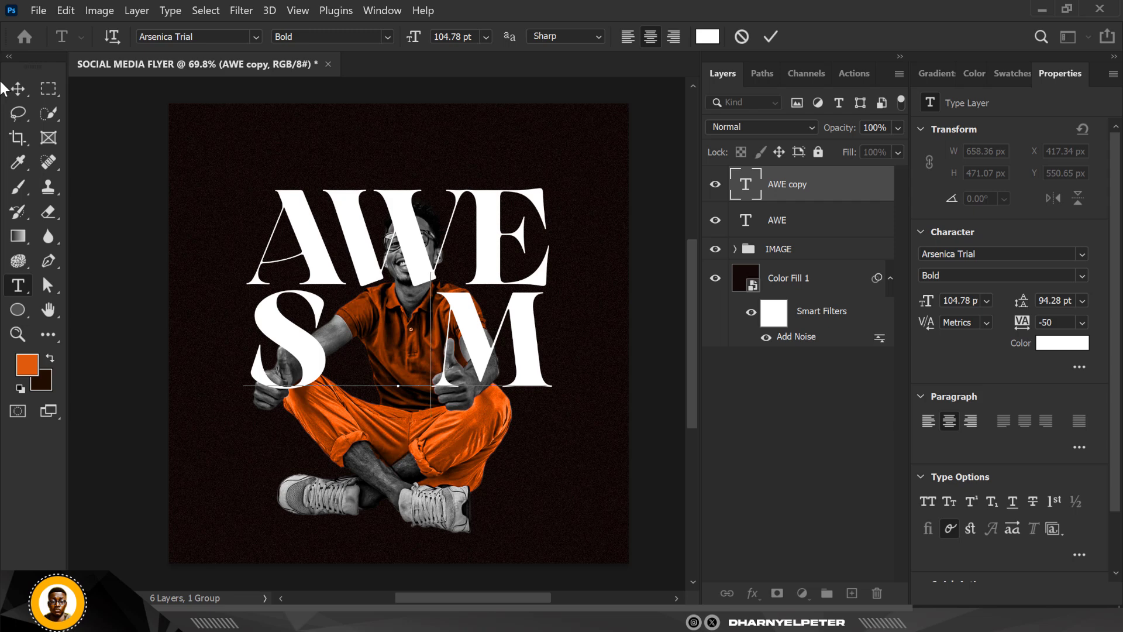
click(17, 89)
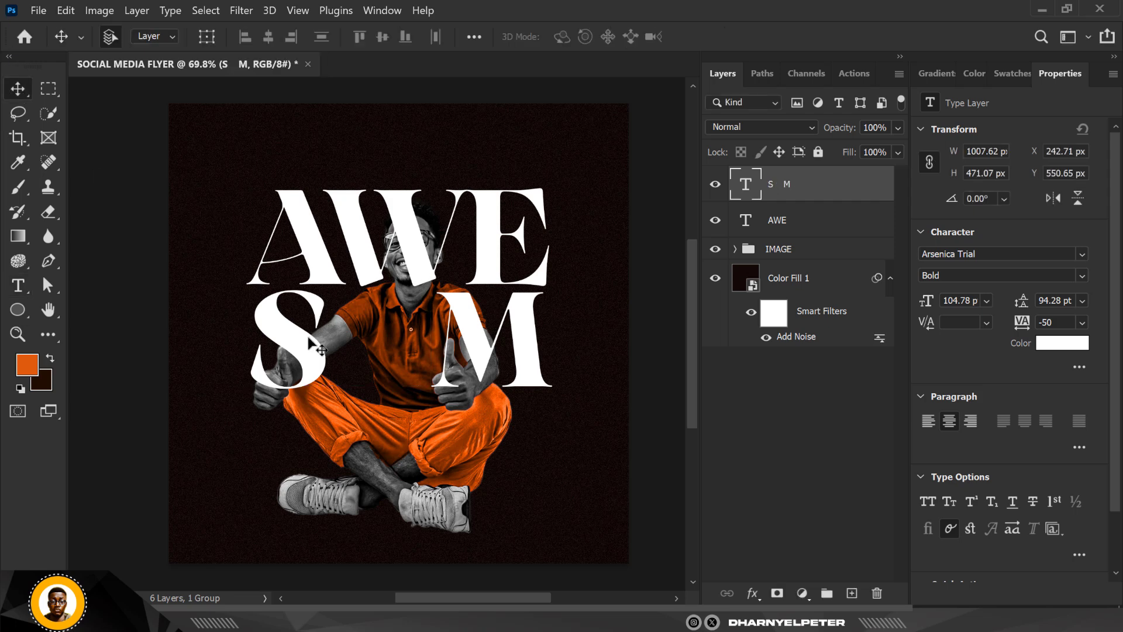
- Duplicate the S M text, change the copy's wording to "o" and place it between the S and the M
key(ctrl+j)
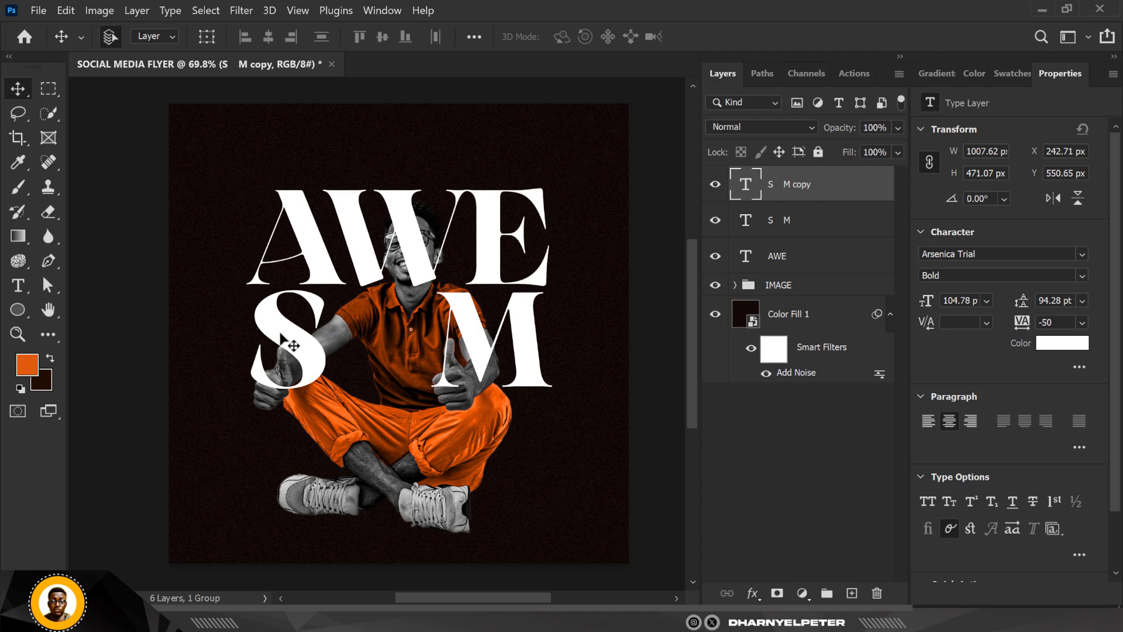
drag(281, 333, 771, 189)
double_click(745, 187)
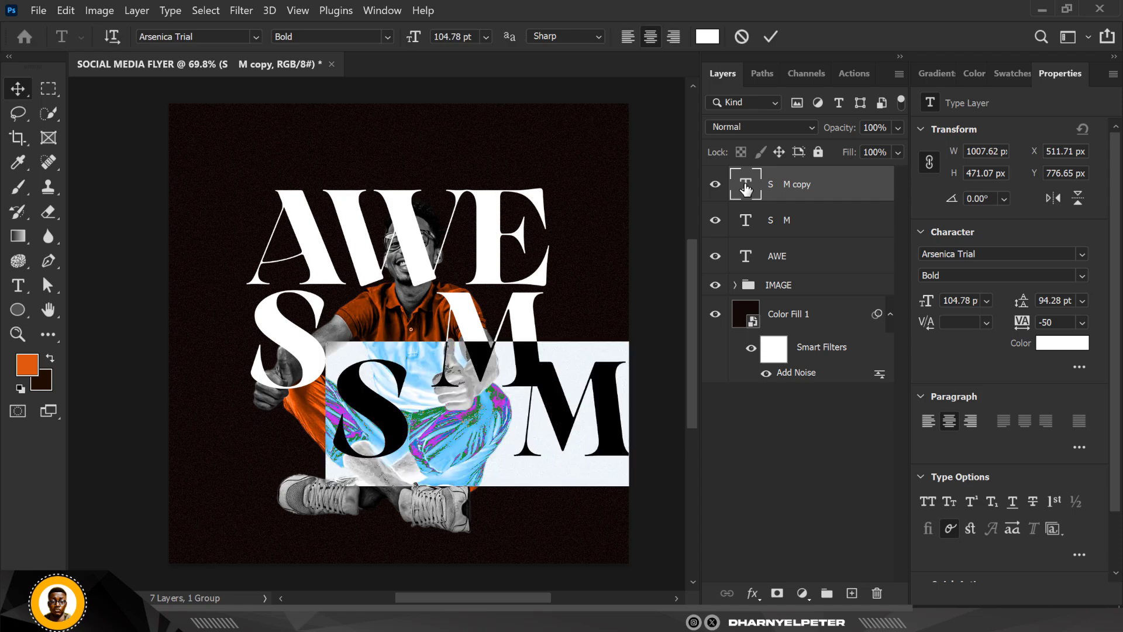
text(Z)
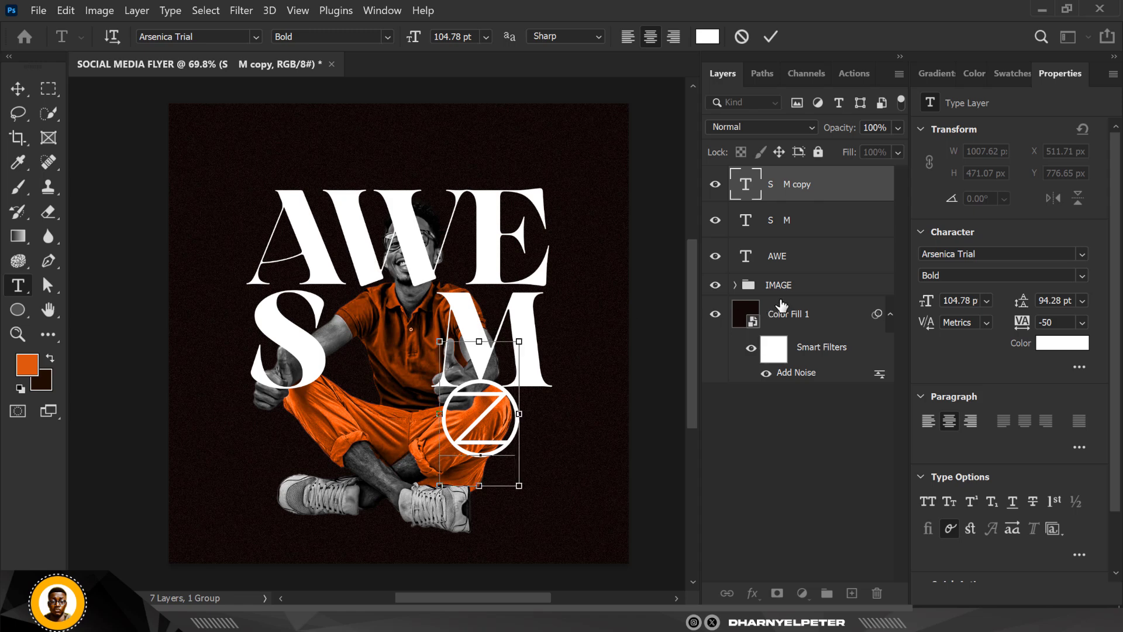
key(ctrl+z)
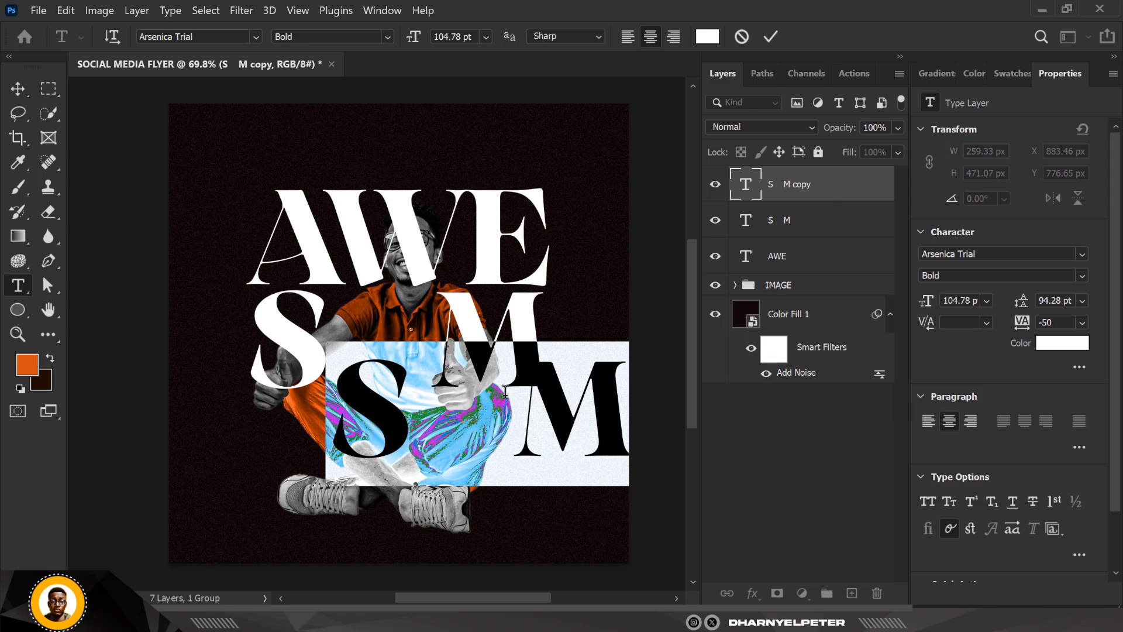
text(O)
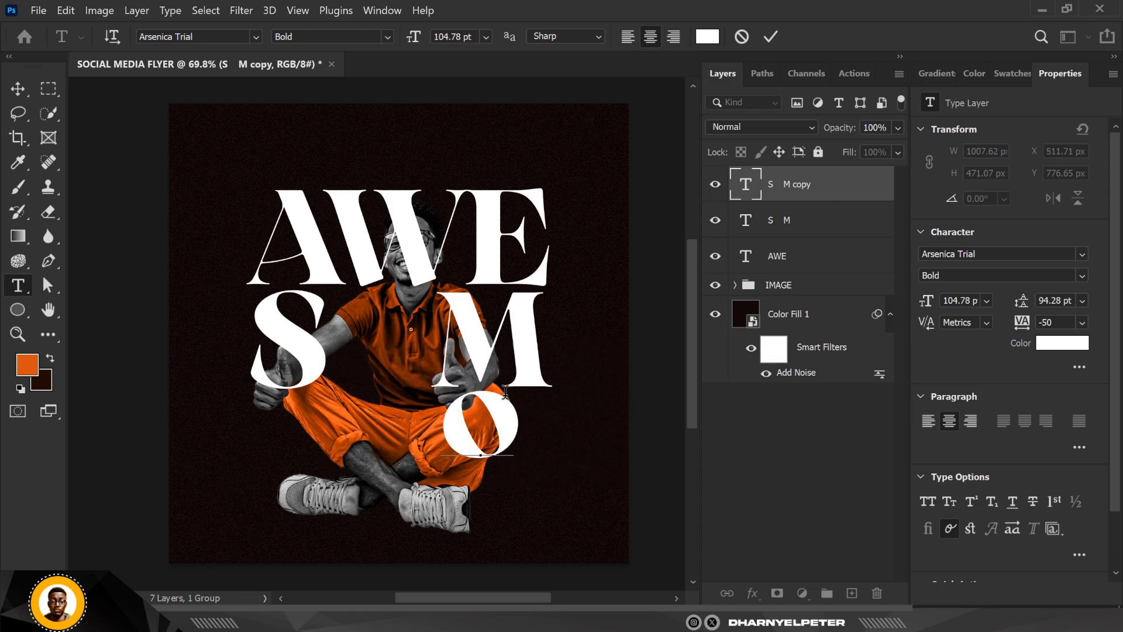
click(18, 88)
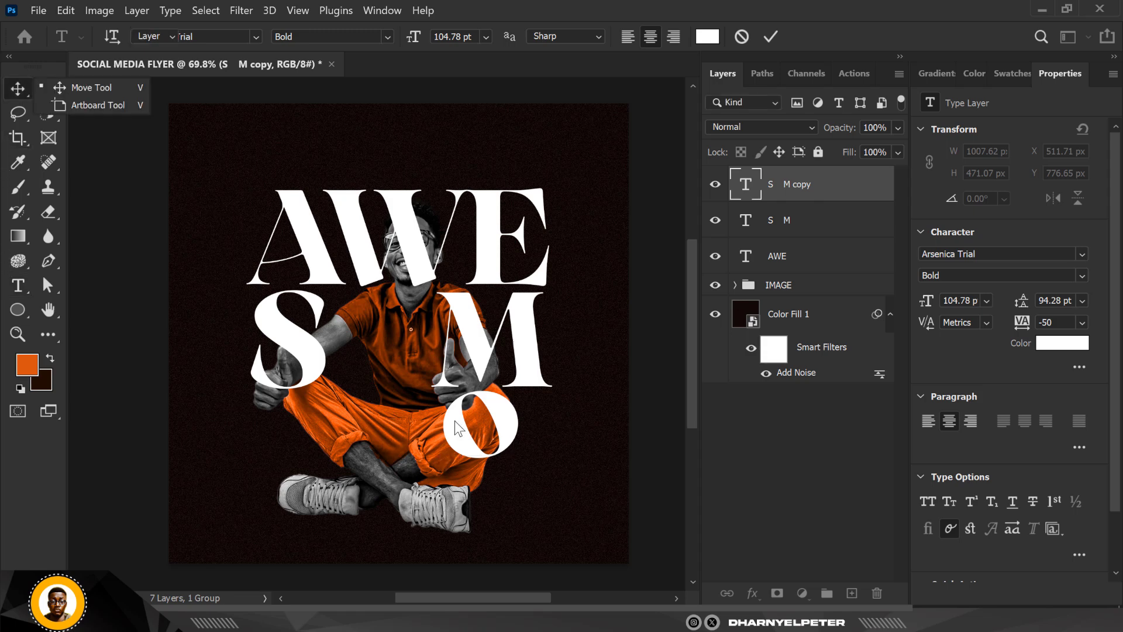
drag(448, 440, 356, 403)
- Rotate the letter o by about 48.7° and enlarge it to about 140 pt, set slightly low between the S and M
scroll(366, 386, up, 2)
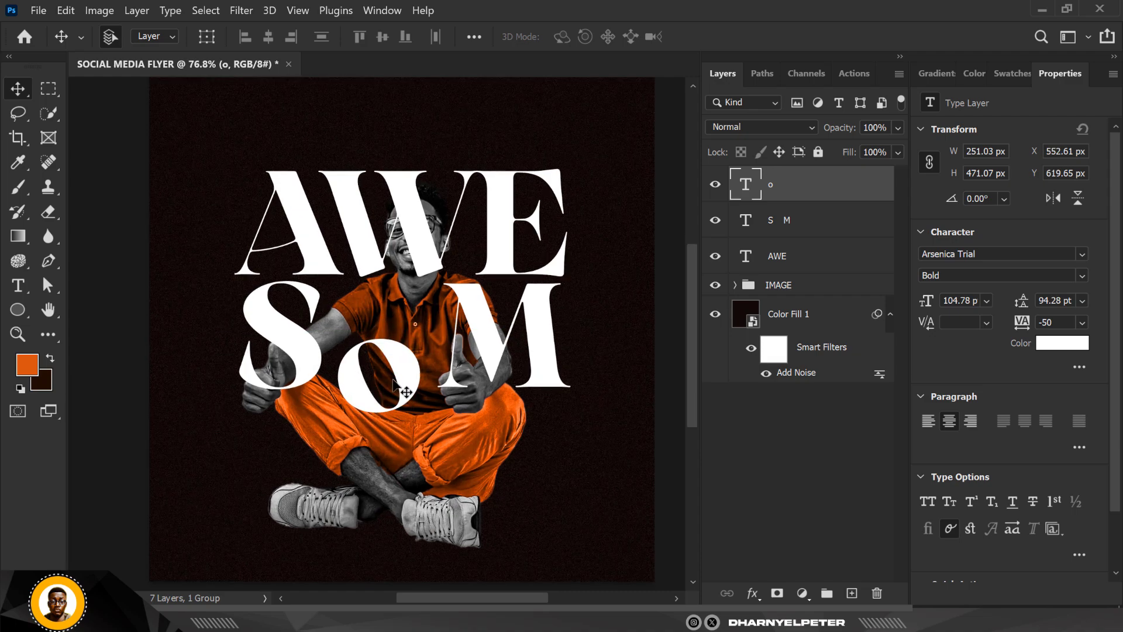
scroll(392, 380, up, 2)
scroll(394, 379, up, 1)
key(ctrl+t)
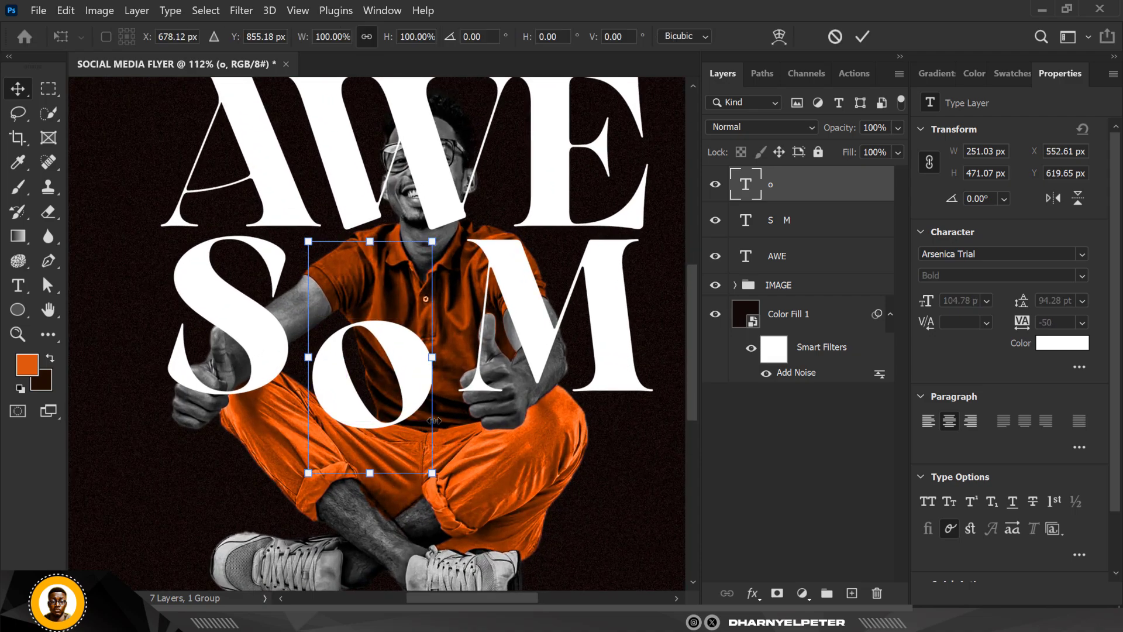
drag(465, 418, 392, 516)
drag(382, 391, 392, 395)
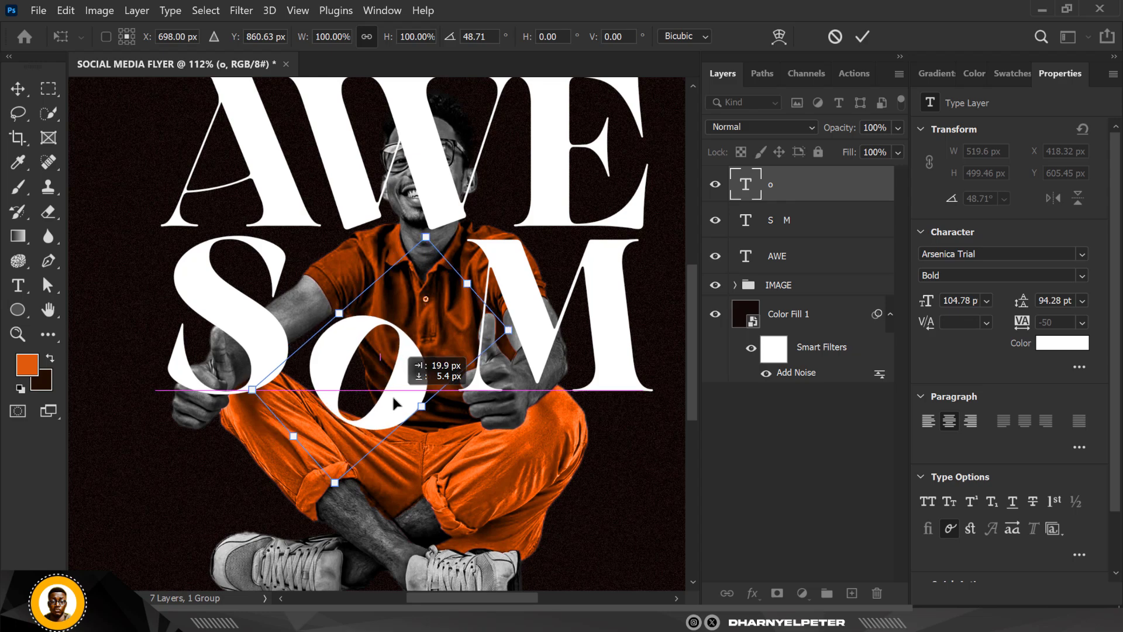
drag(434, 234, 444, 190)
drag(339, 343, 348, 341)
key(Return)
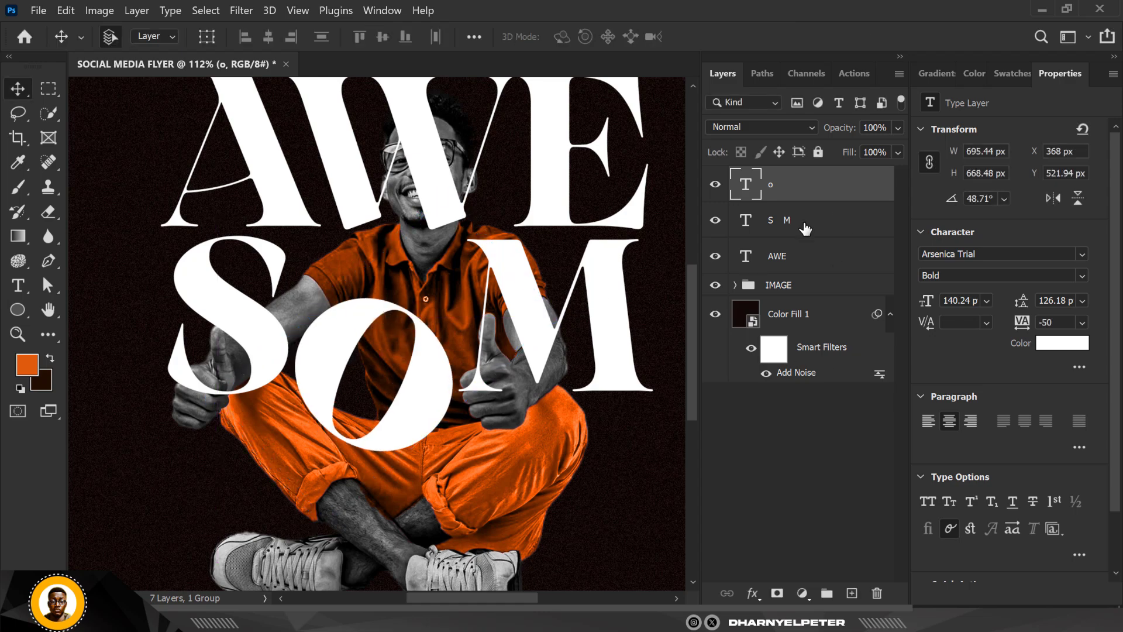
- Move the S M and AWE text layers beneath the IMAGE group so the man overlaps the lettering
click(796, 225)
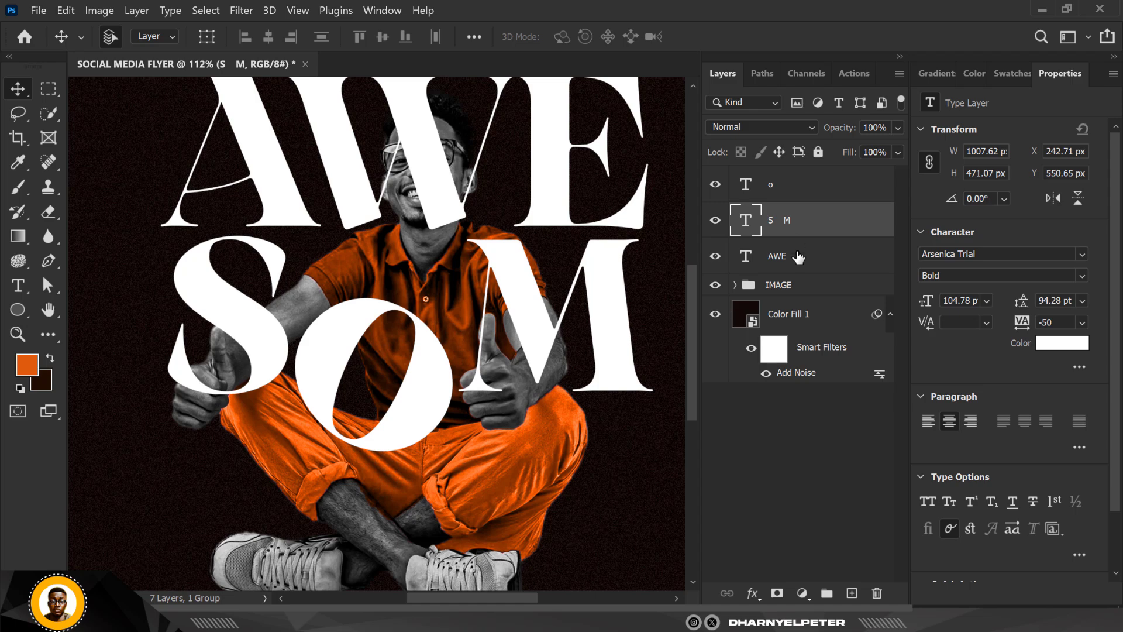
shift+click(787, 264)
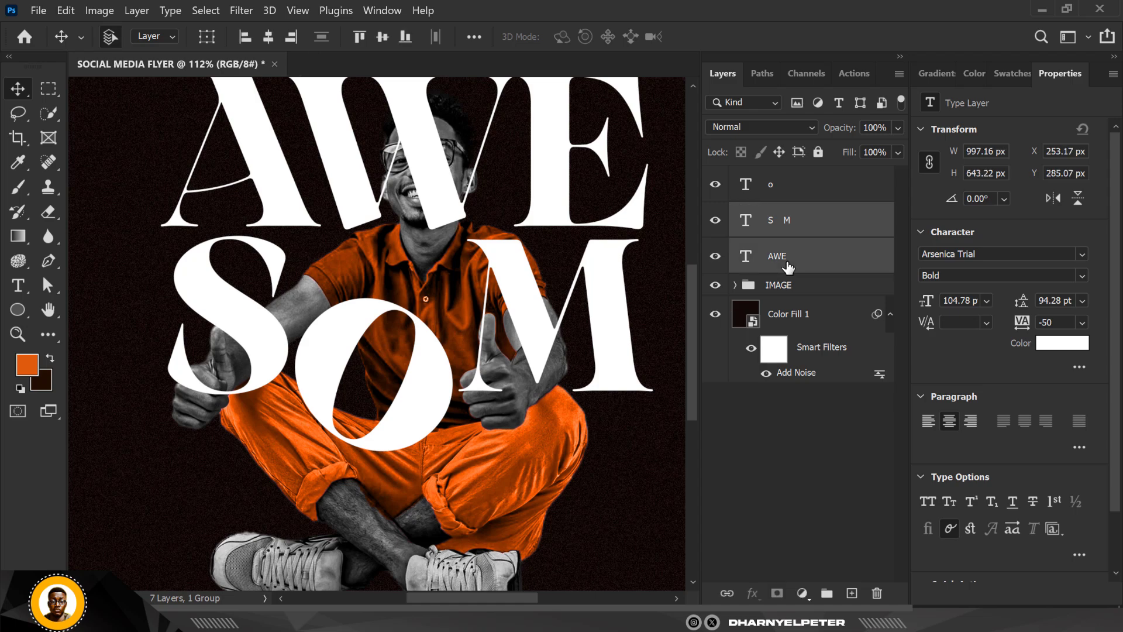
drag(818, 267, 819, 295)
scroll(447, 335, down, 5)
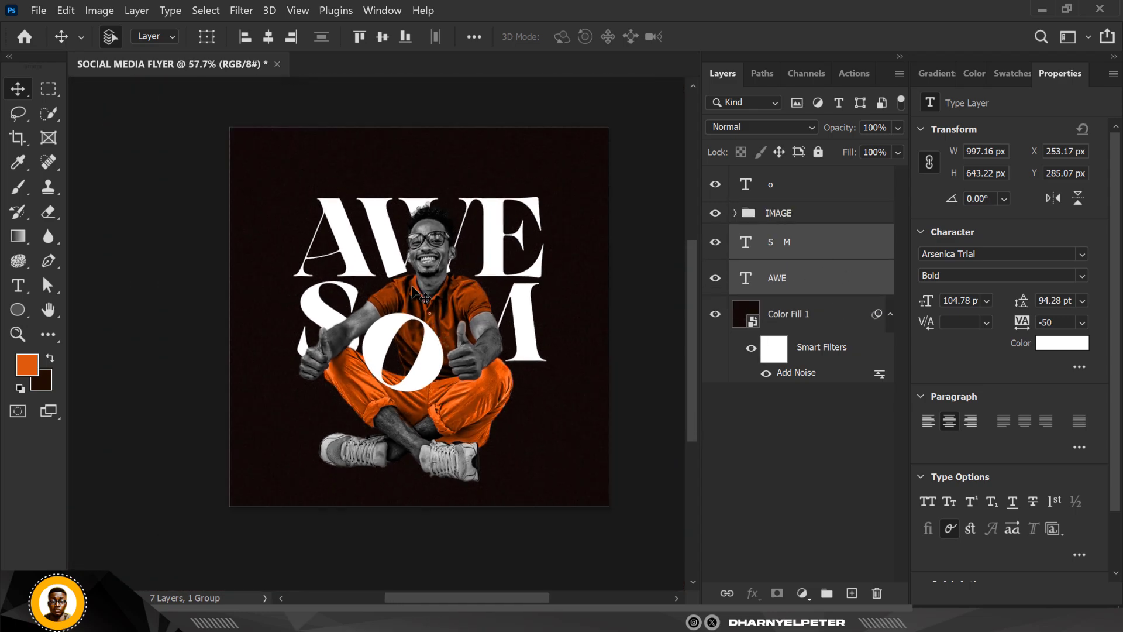
- Recolor only the letter A of AWE to orange ea5906, starting from a color sampled on the man's trousers
double_click(747, 279)
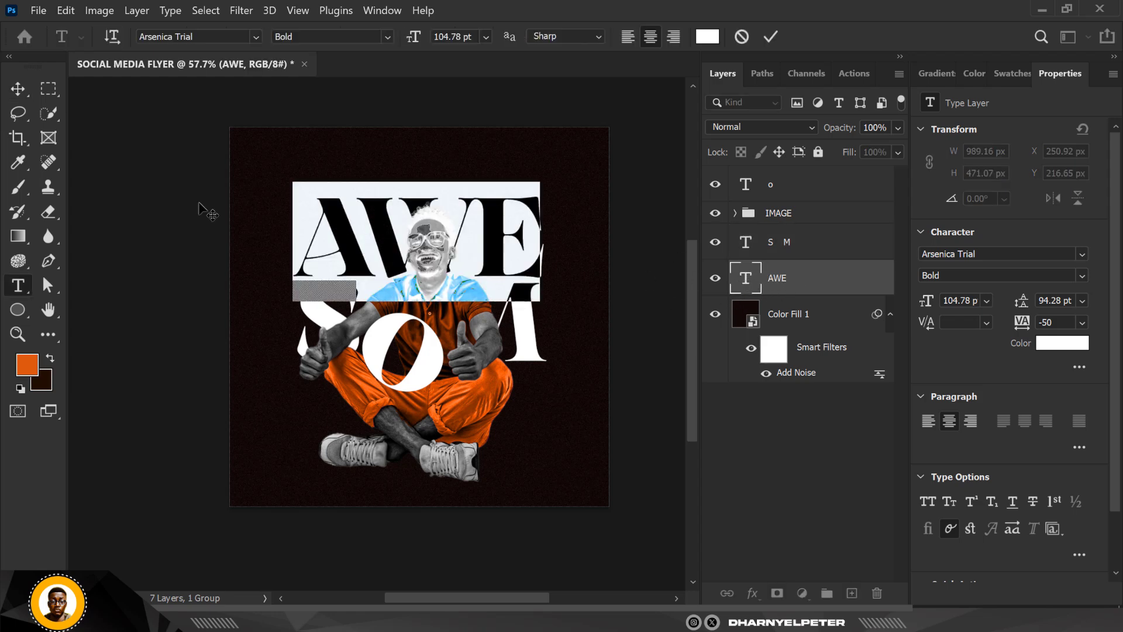
click(371, 253)
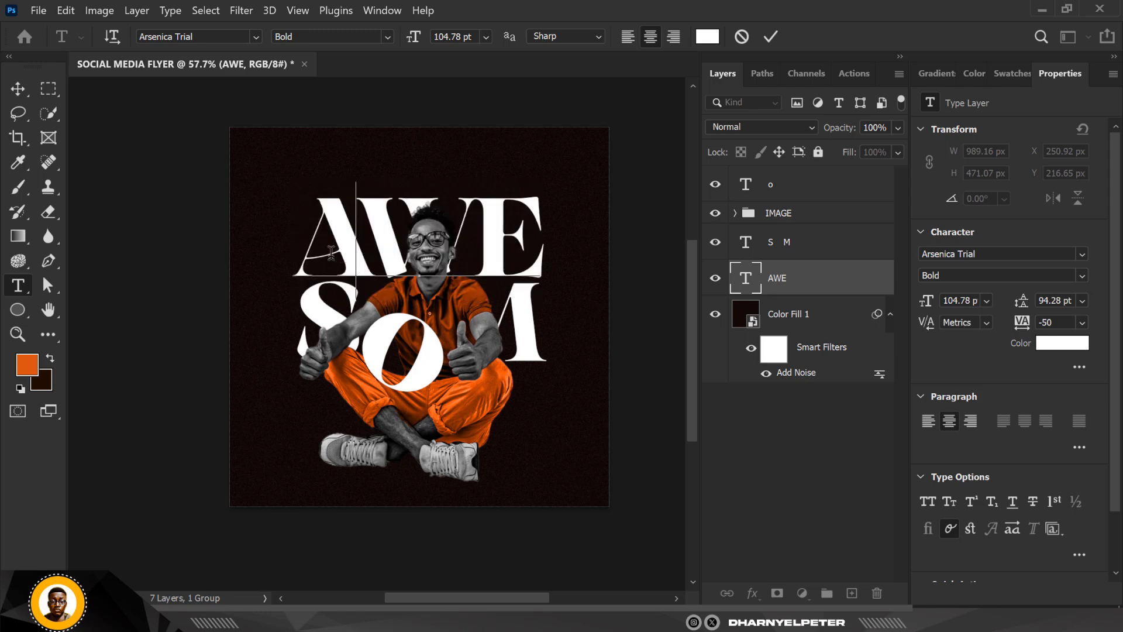
drag(331, 253, 314, 251)
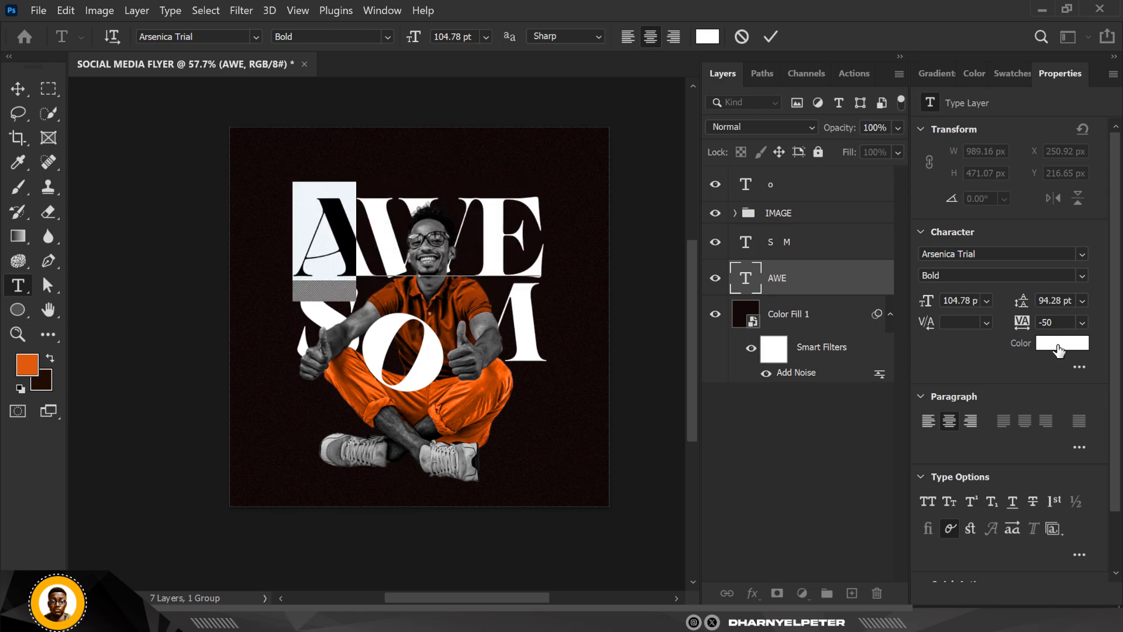
click(1059, 349)
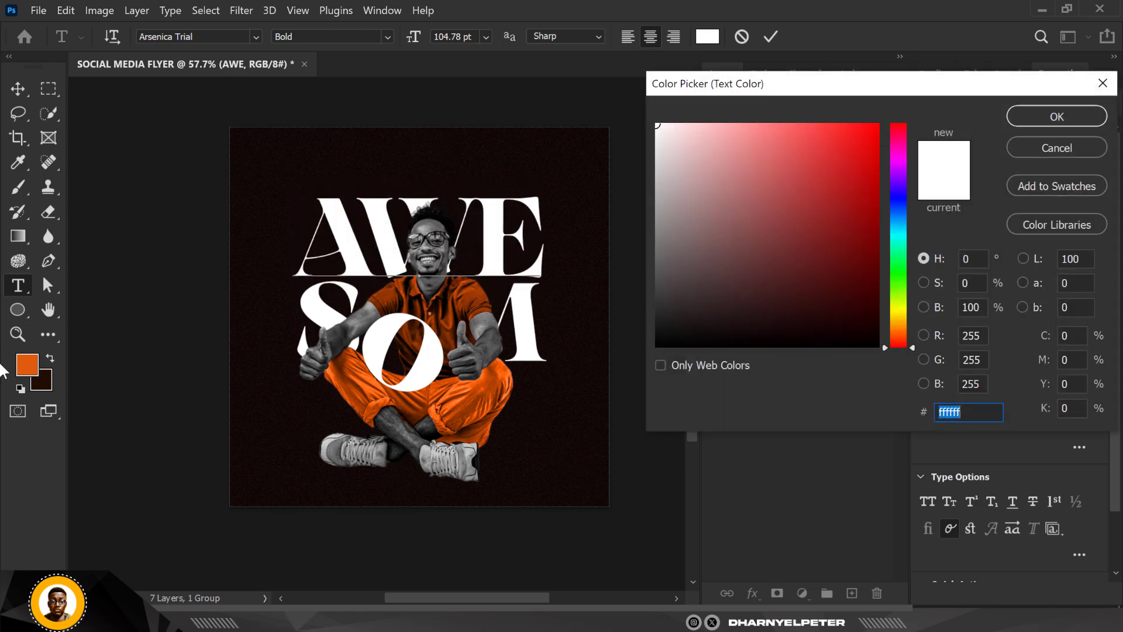
click(482, 390)
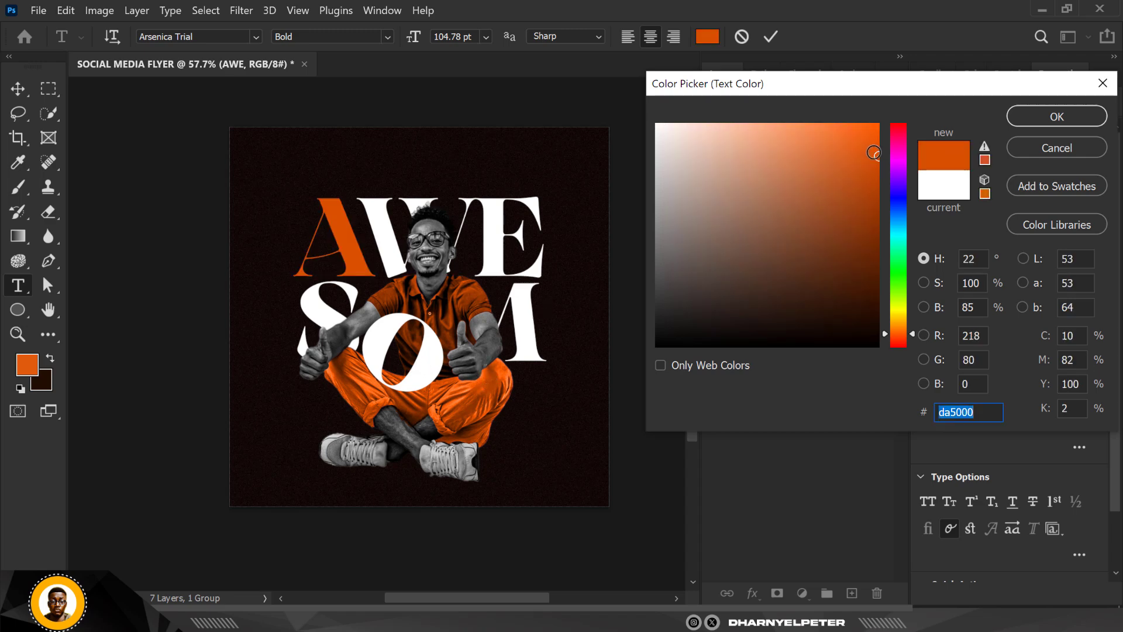
drag(873, 153, 873, 142)
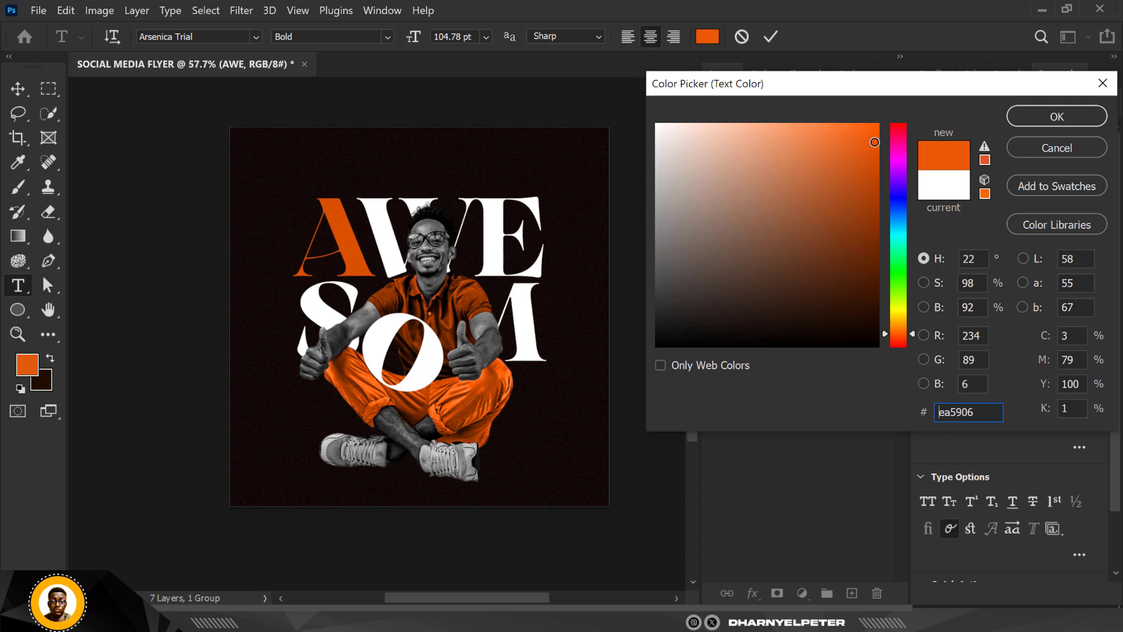
click(1028, 122)
key(ctrl)
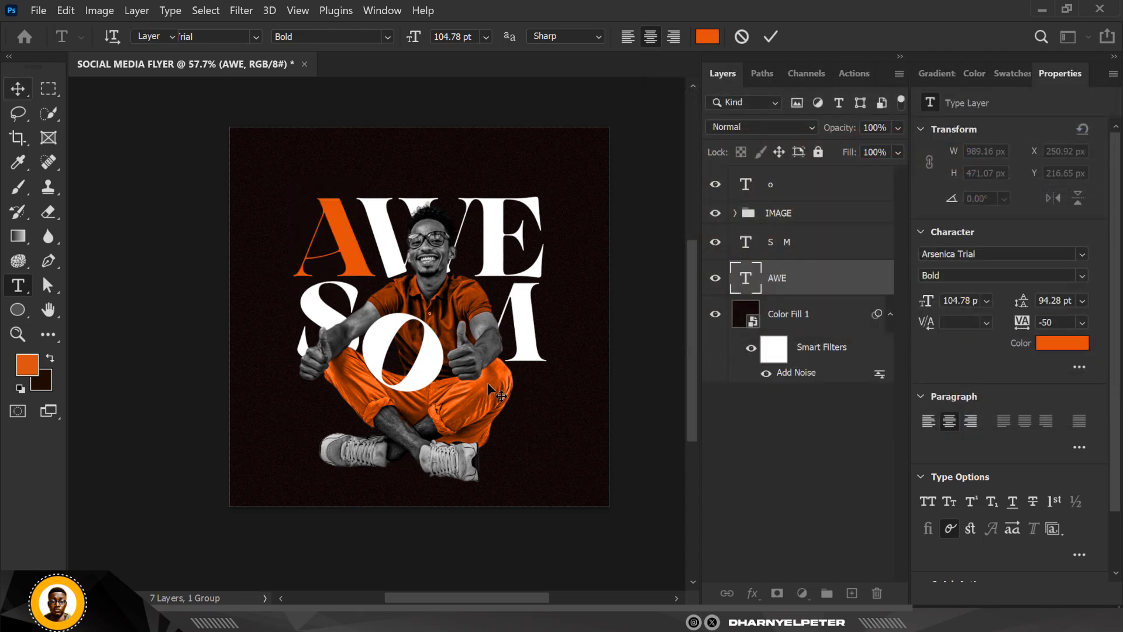
key(ctrl+Return)
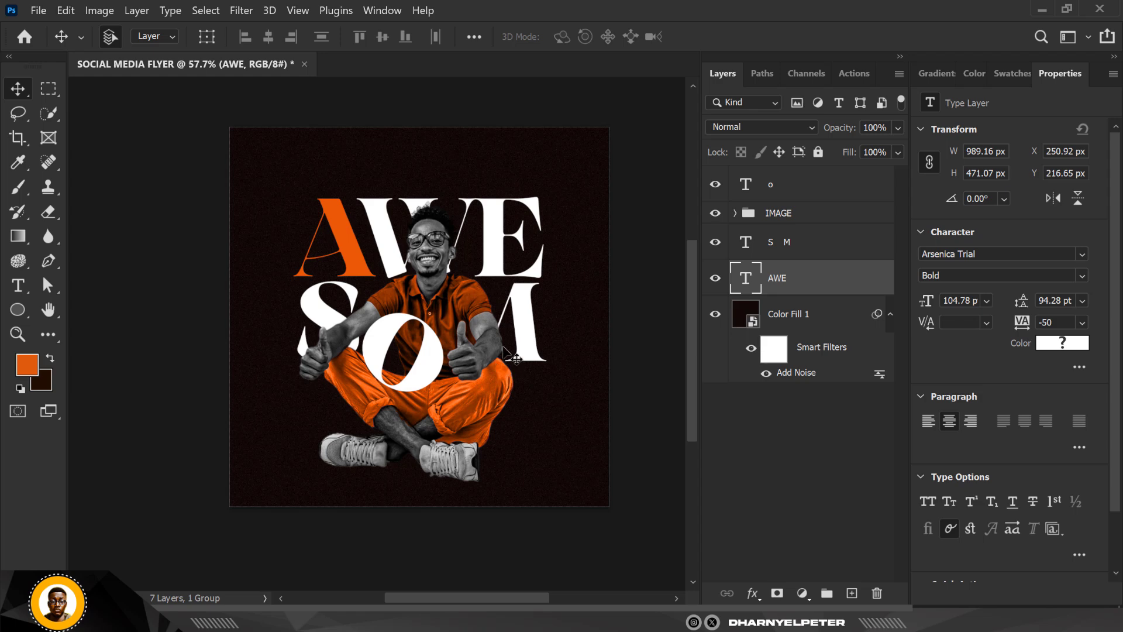
- Nudge the AWE and S M text lines together 30 px upward, keeping their horizontal position
ctrl+click(815, 250)
key(shift+Up)
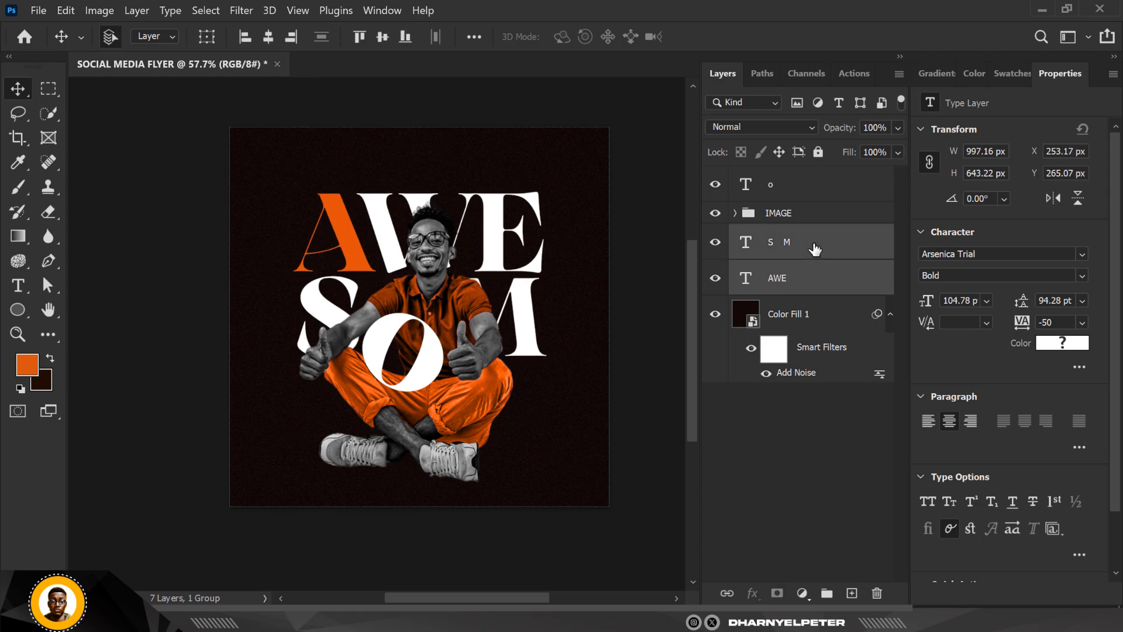
key(shift+Right)
key(shift+Right)
key(shift+Right)
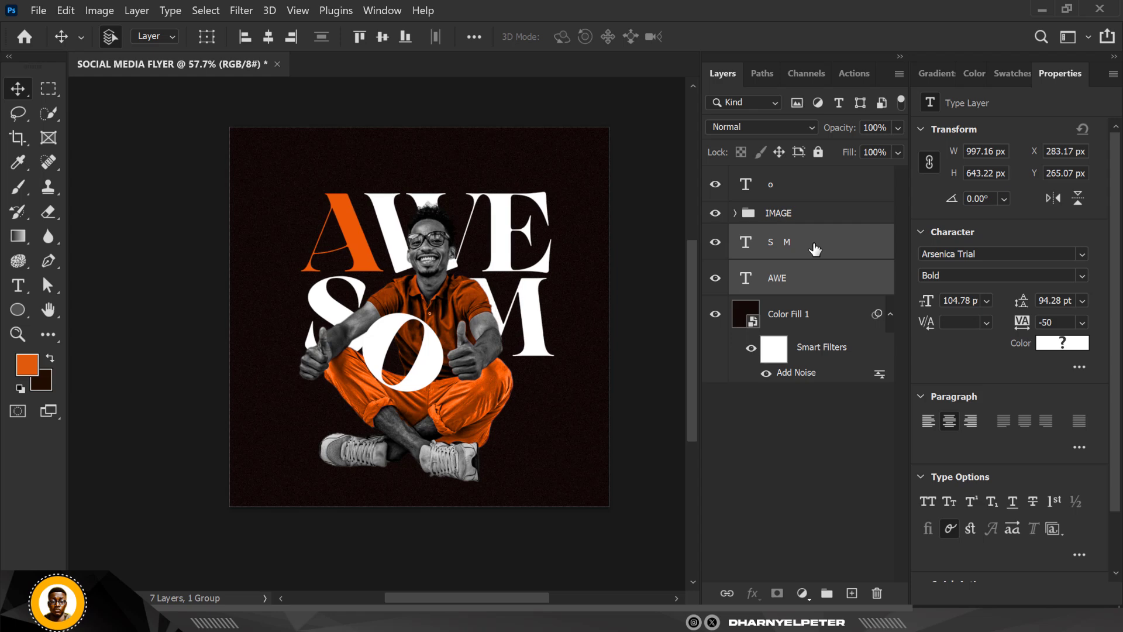
key(shift+Down)
key(shift+Left)
key(shift+Left)
key(shift+Left)
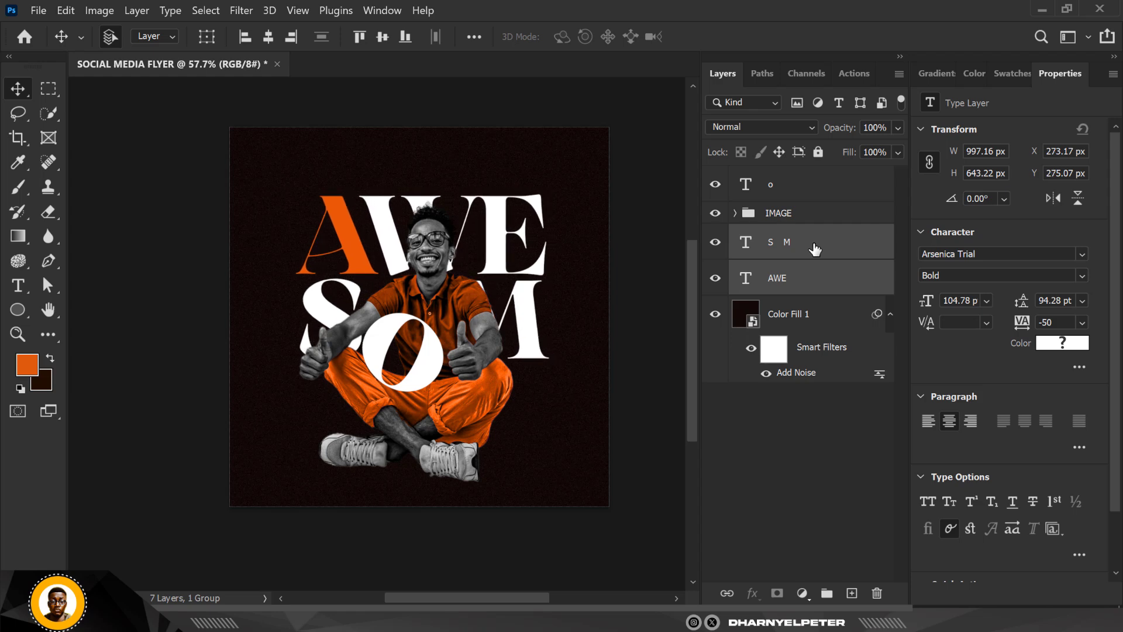
key(shift+Up)
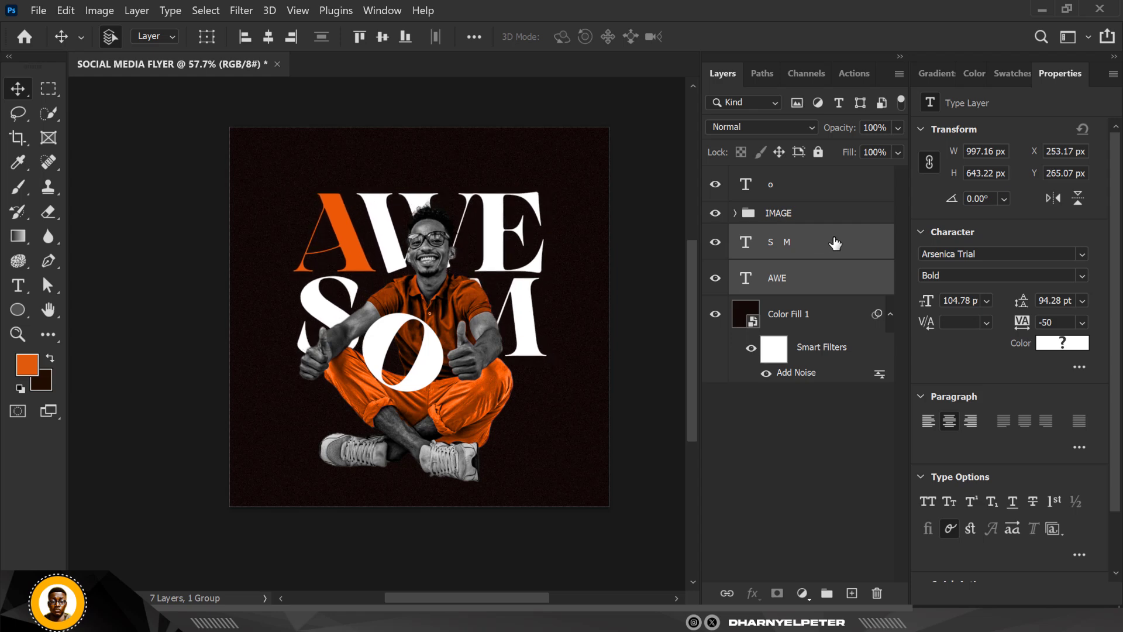
key(shift+Up)
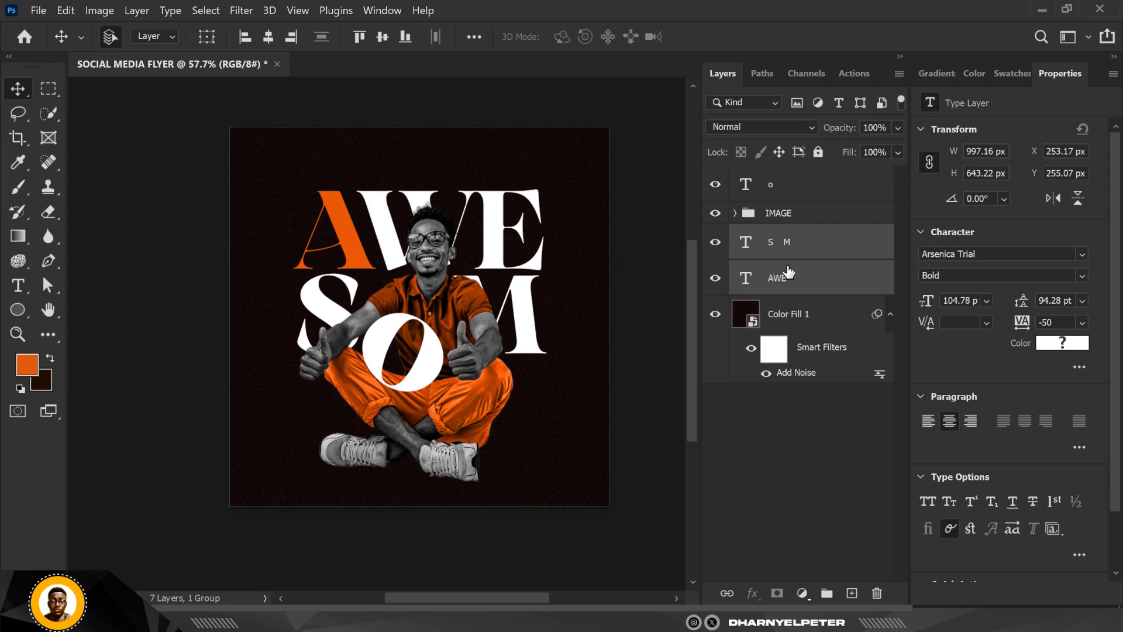
- Duplicate the S M text directly below the original and change the copy's wording to "E"
click(815, 279)
click(792, 246)
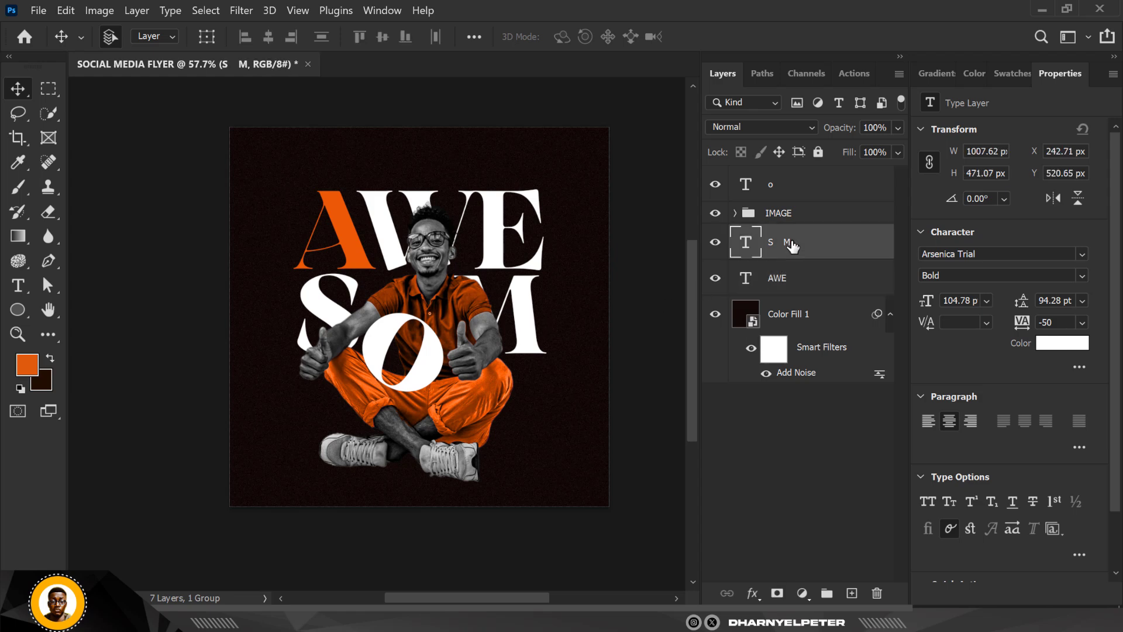
key(ctrl+j)
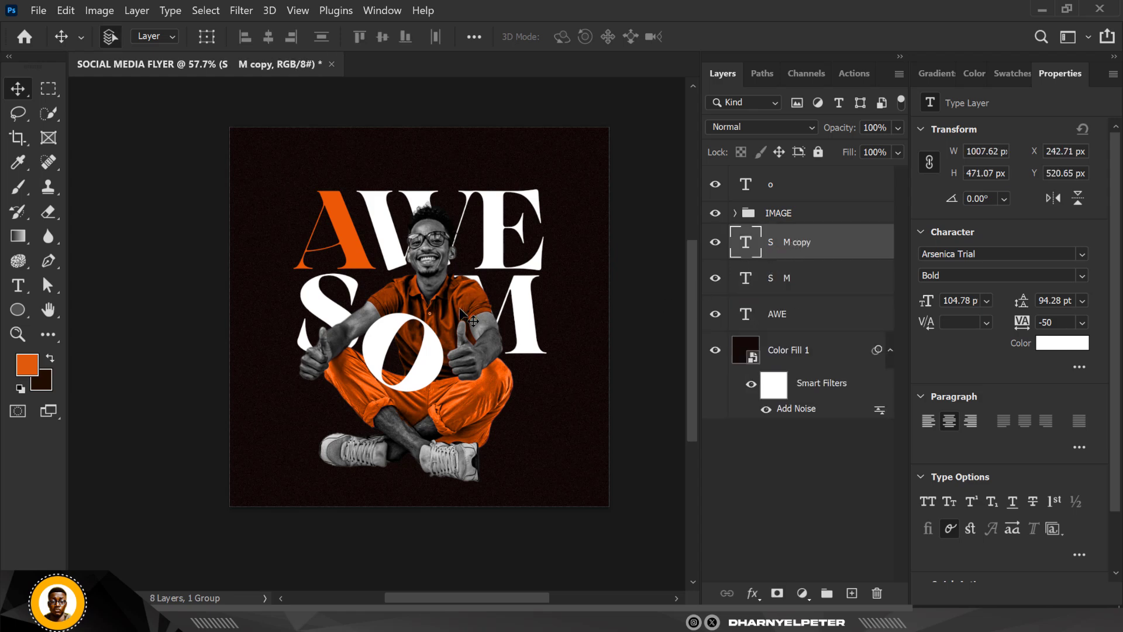
drag(525, 300, 526, 418)
double_click(745, 247)
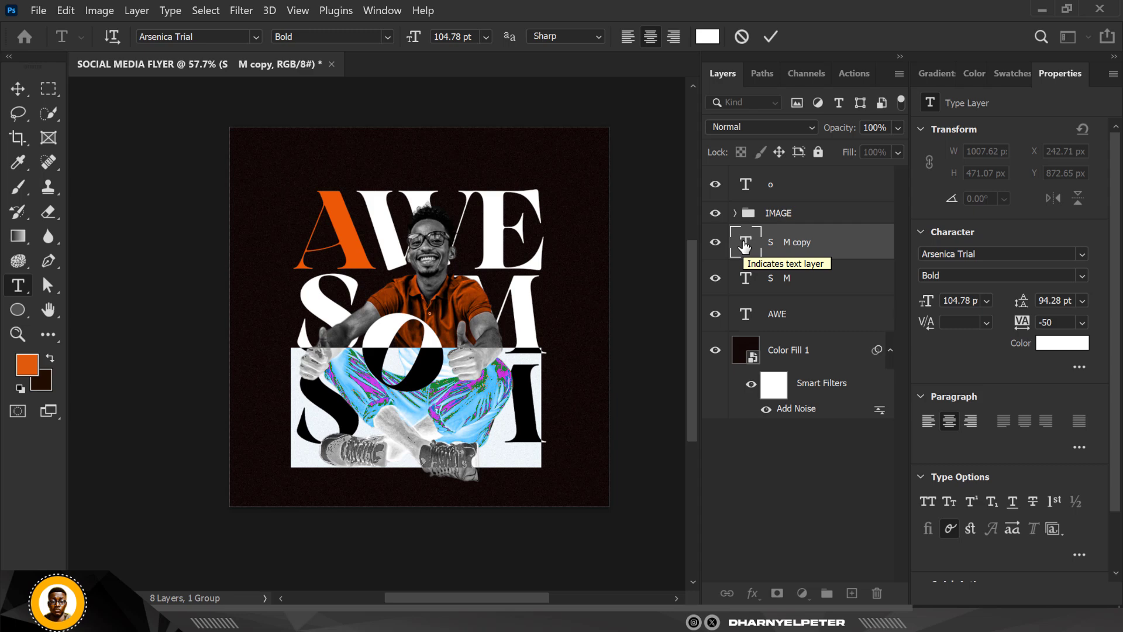
key(BackSpace)
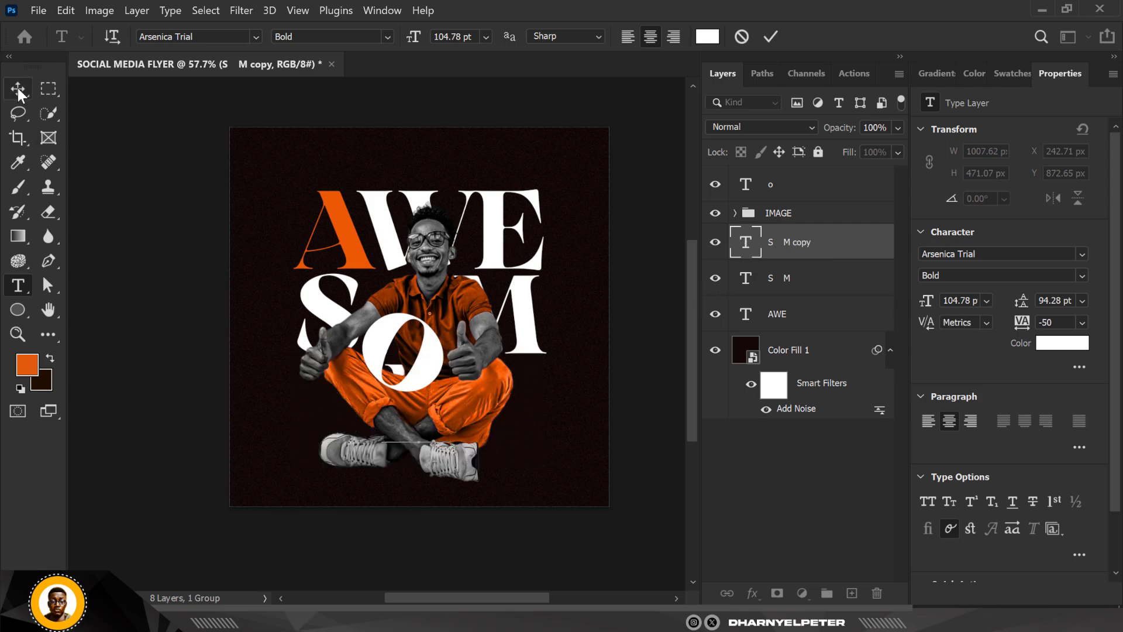
click(17, 89)
- Move the lone E beneath the M, beside the man's knee, and rotate it 1.60° clockwise
key(ctrl+t)
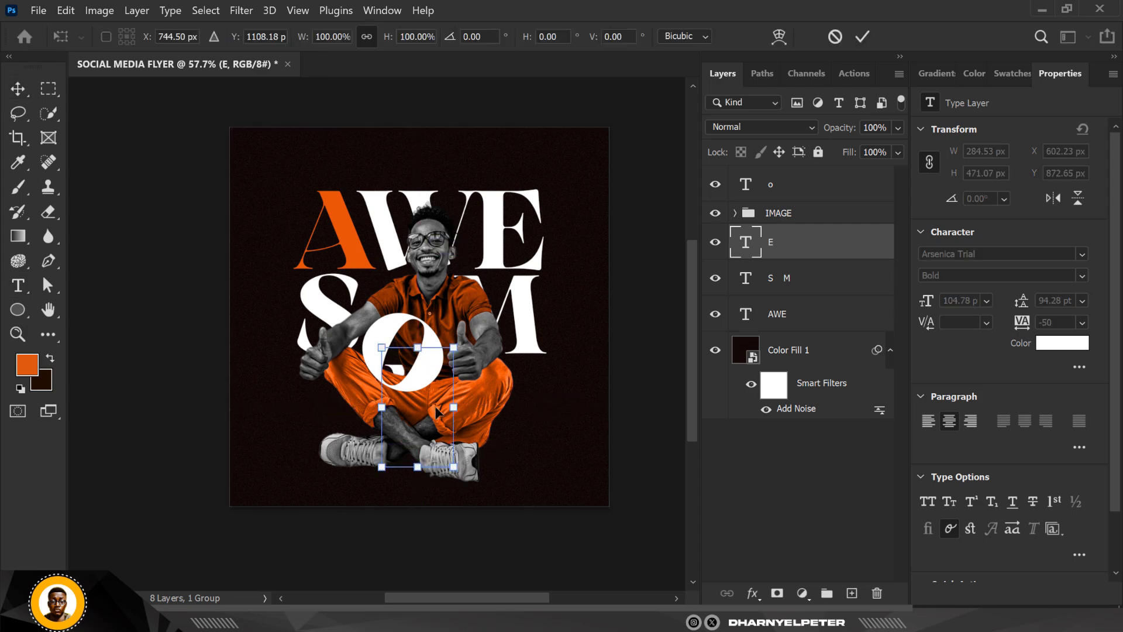
drag(434, 407, 525, 408)
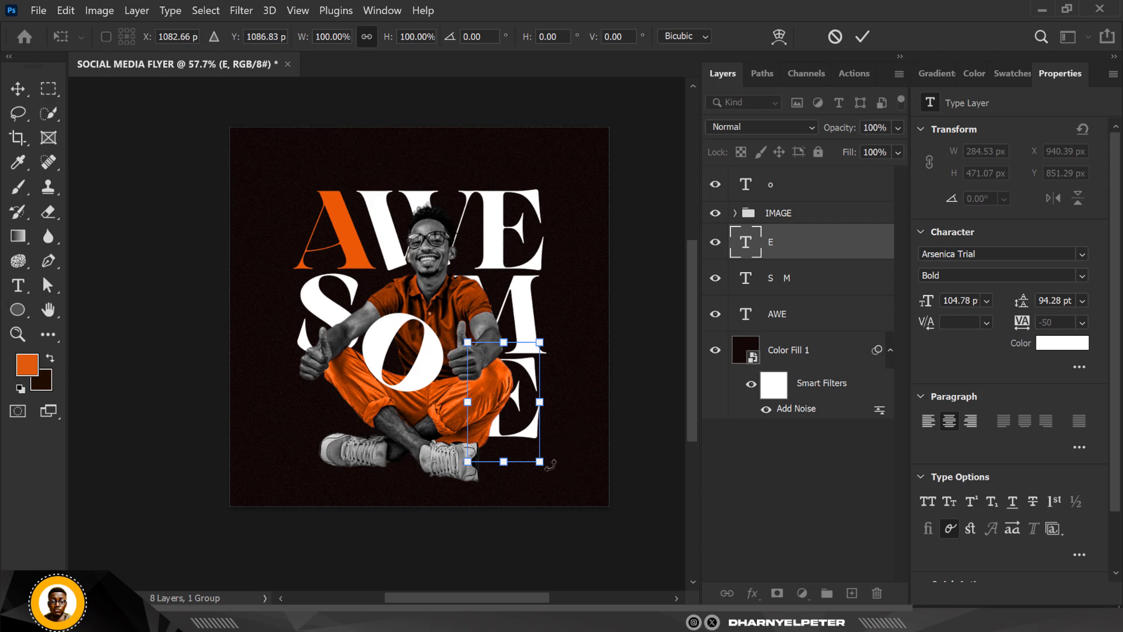
mouse_move(551, 464)
mouse_down()
mouse_move(576, 436)
mouse_move(541, 457)
mouse_up()
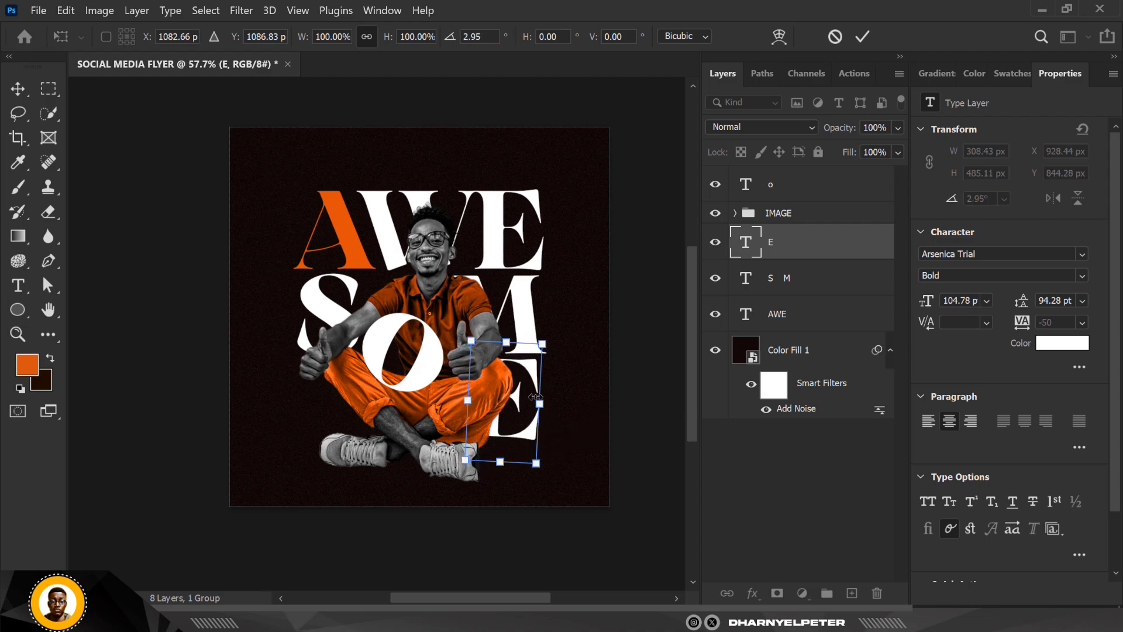
scroll(541, 457, up, 3)
drag(573, 527, 569, 517)
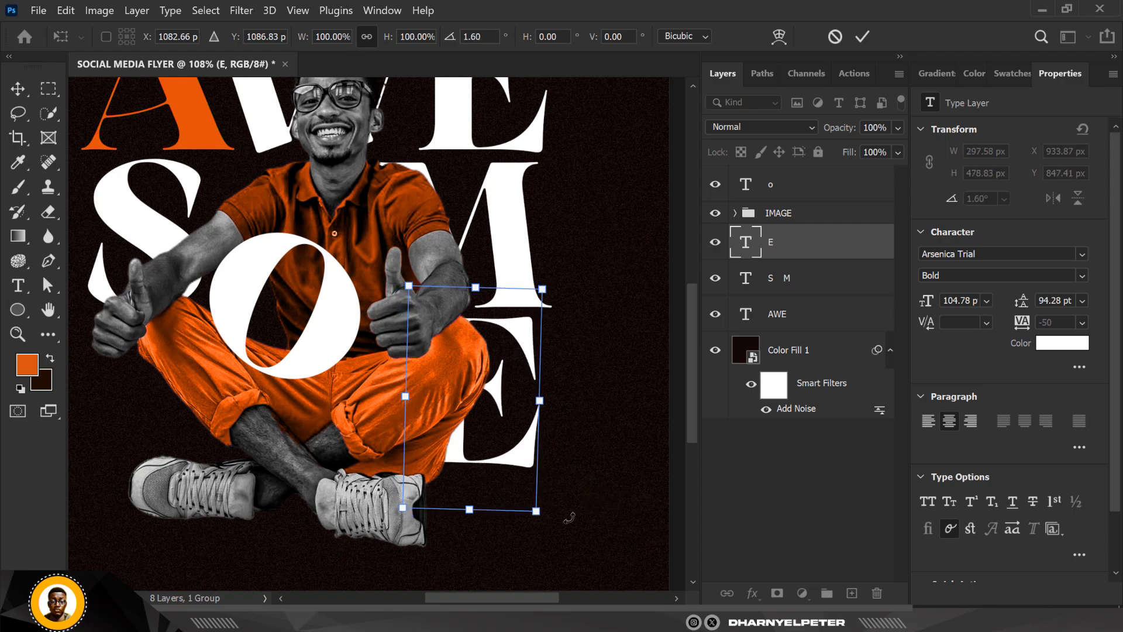
key(Return)
scroll(504, 433, down, 5)
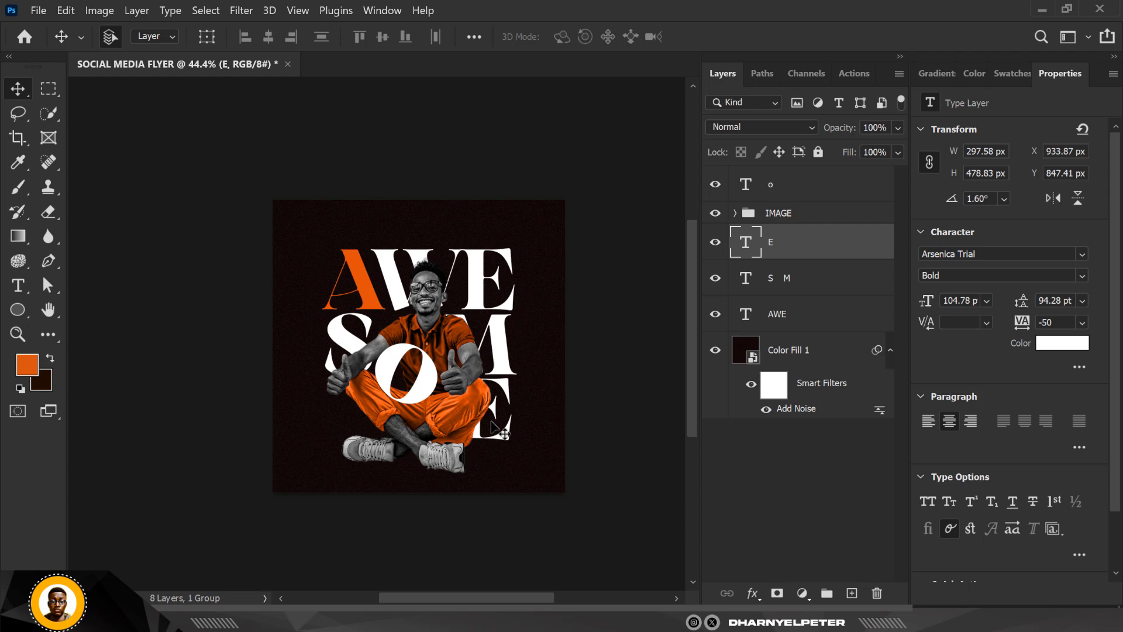
- Recolor the lower E to light orange fc7c33, starting from a color sampled on the orange letter A
scroll(473, 406, up, 1)
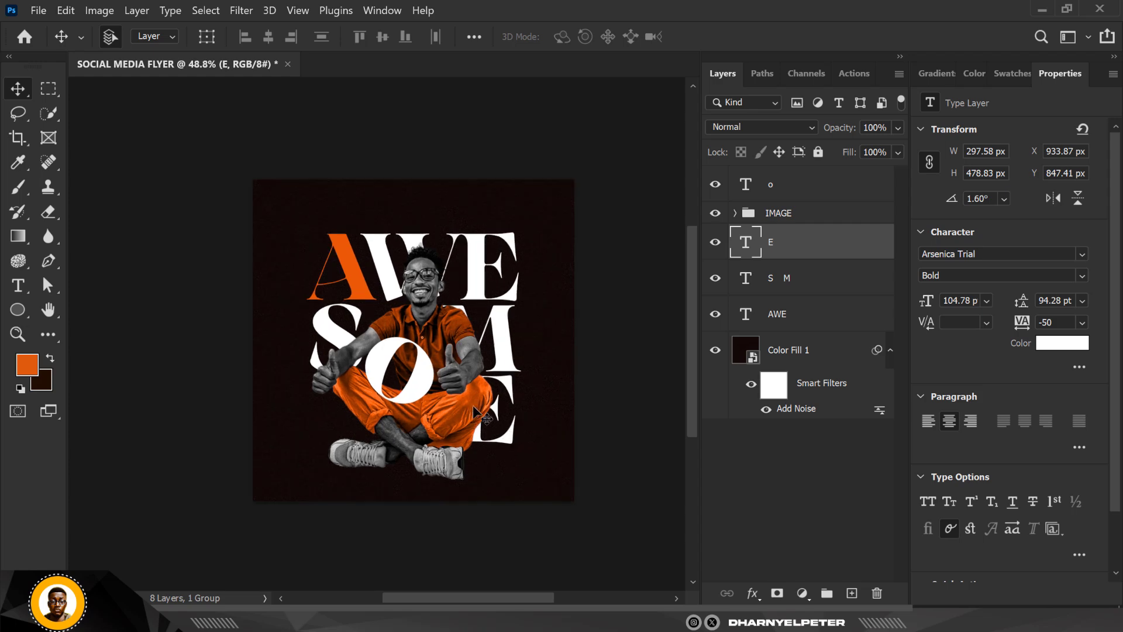
scroll(474, 407, up, 5)
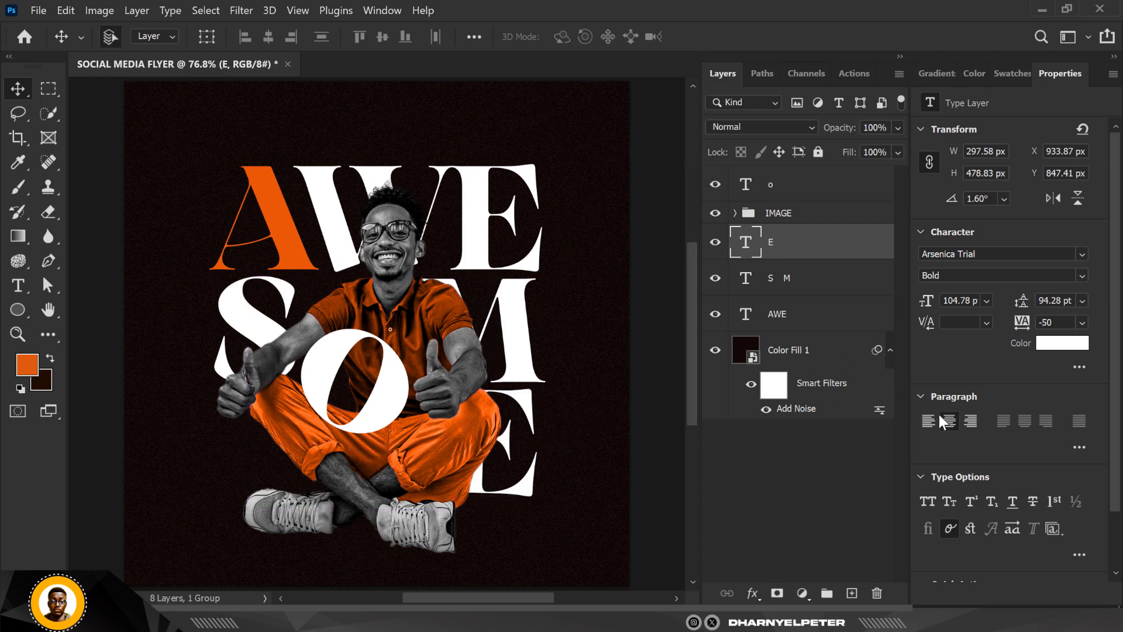
click(1068, 345)
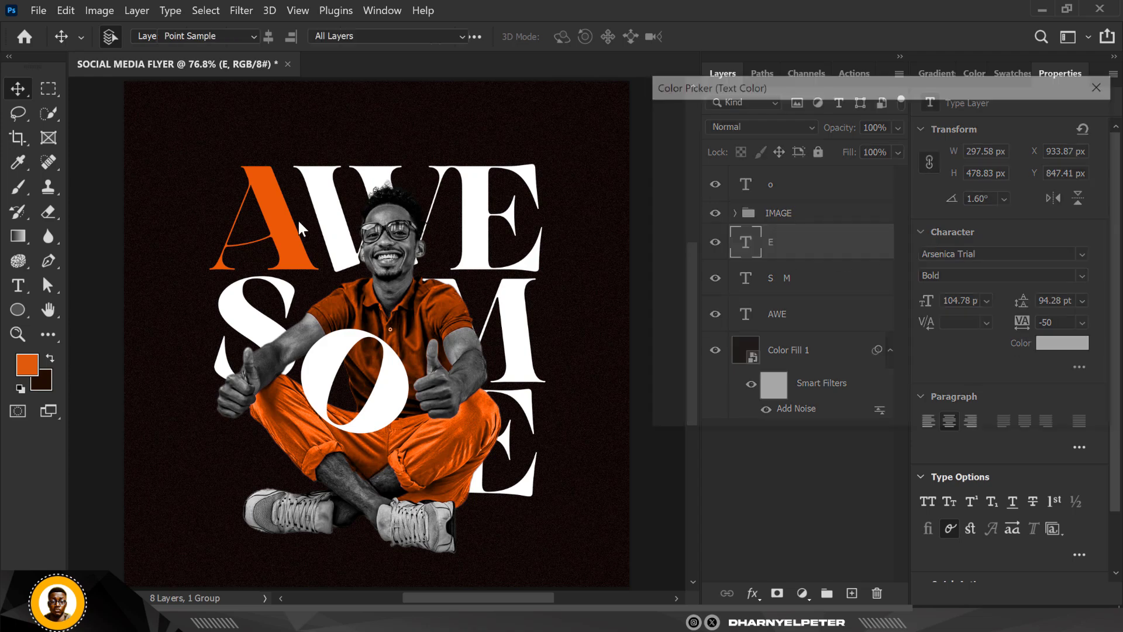
click(293, 234)
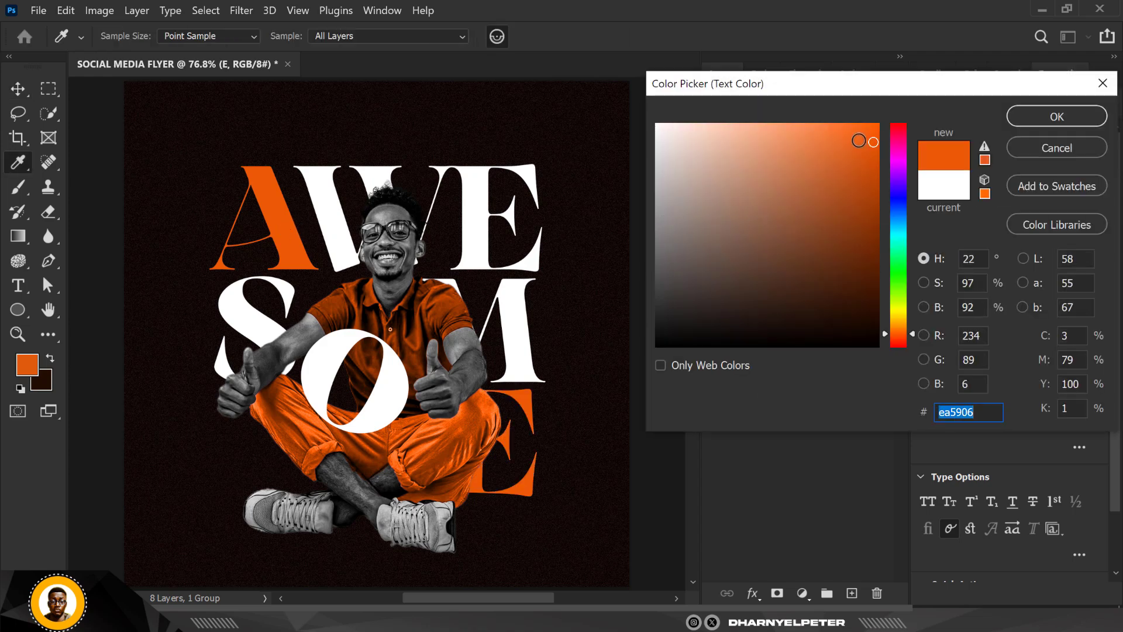
mouse_move(874, 142)
mouse_down()
mouse_move(840, 121)
mouse_move(804, 124)
mouse_up()
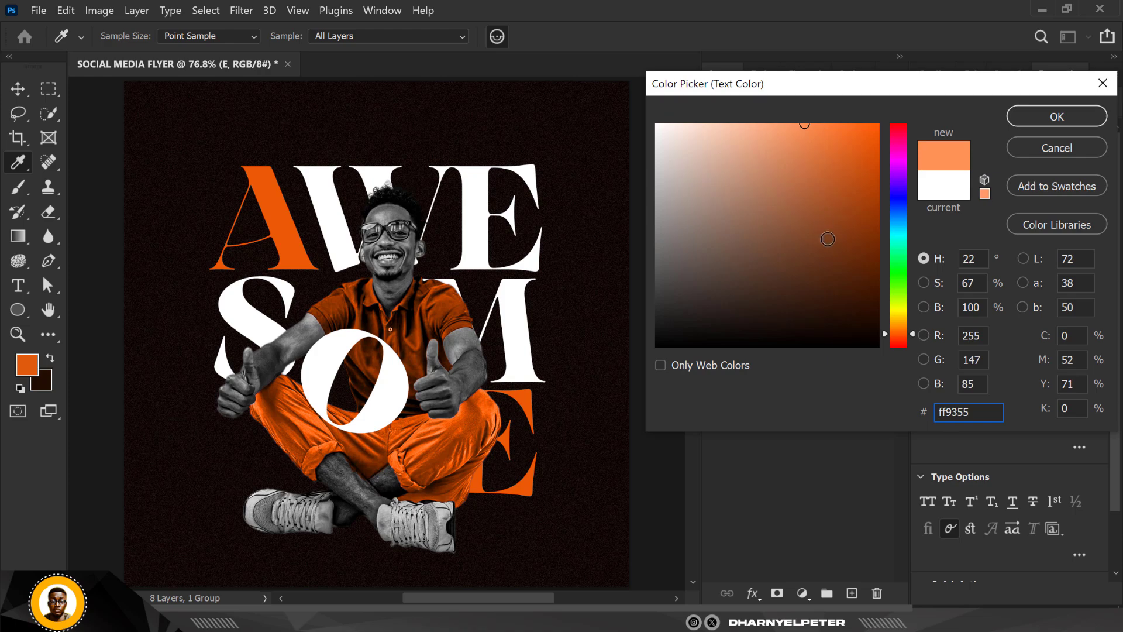
click(834, 127)
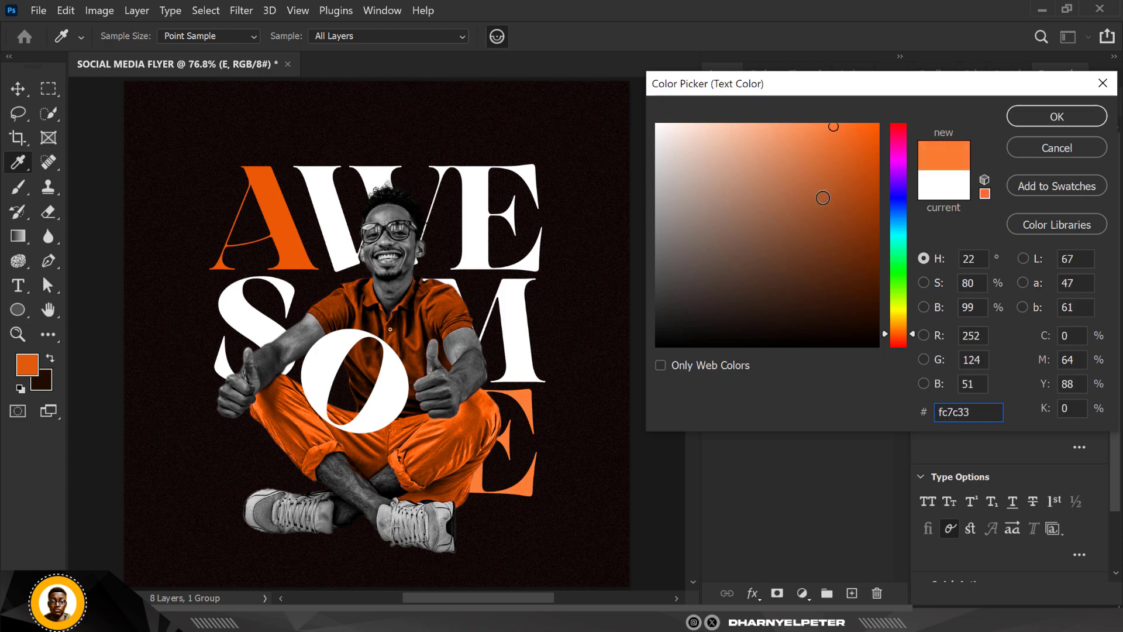
click(1061, 115)
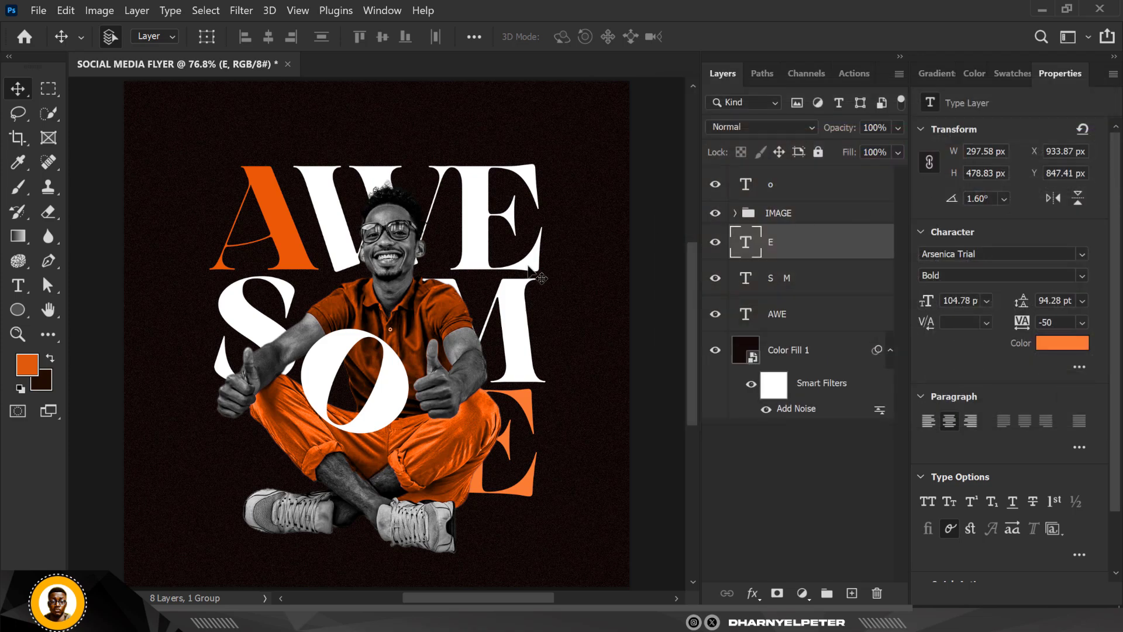
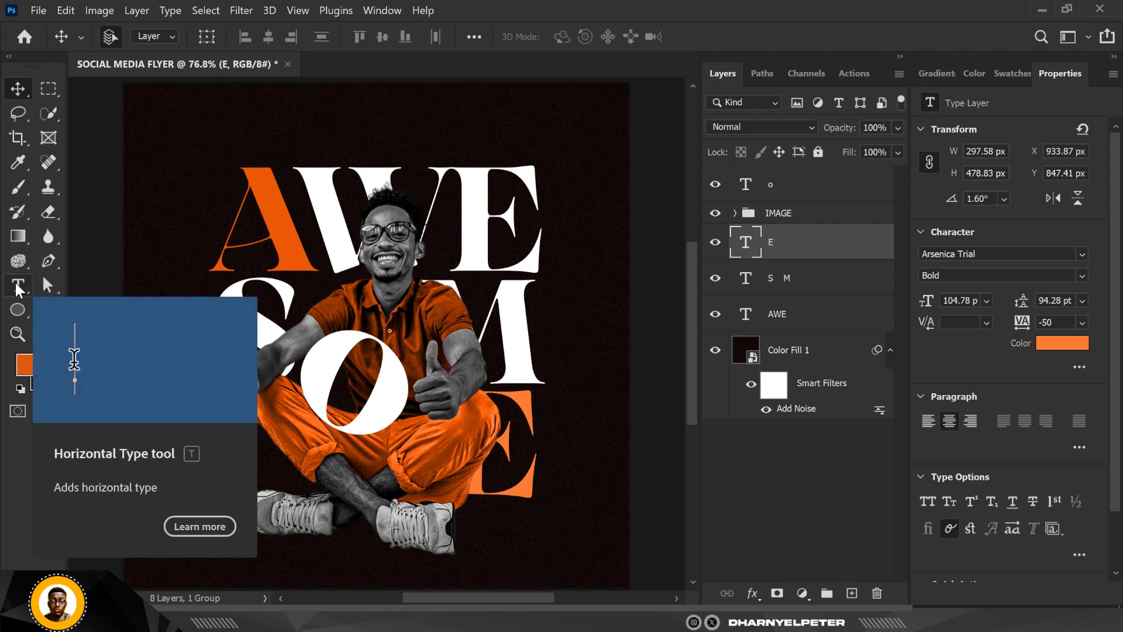
- Add a horizontal text line reading "You've got this" above the AWE lettering
click(18, 286)
click(402, 133)
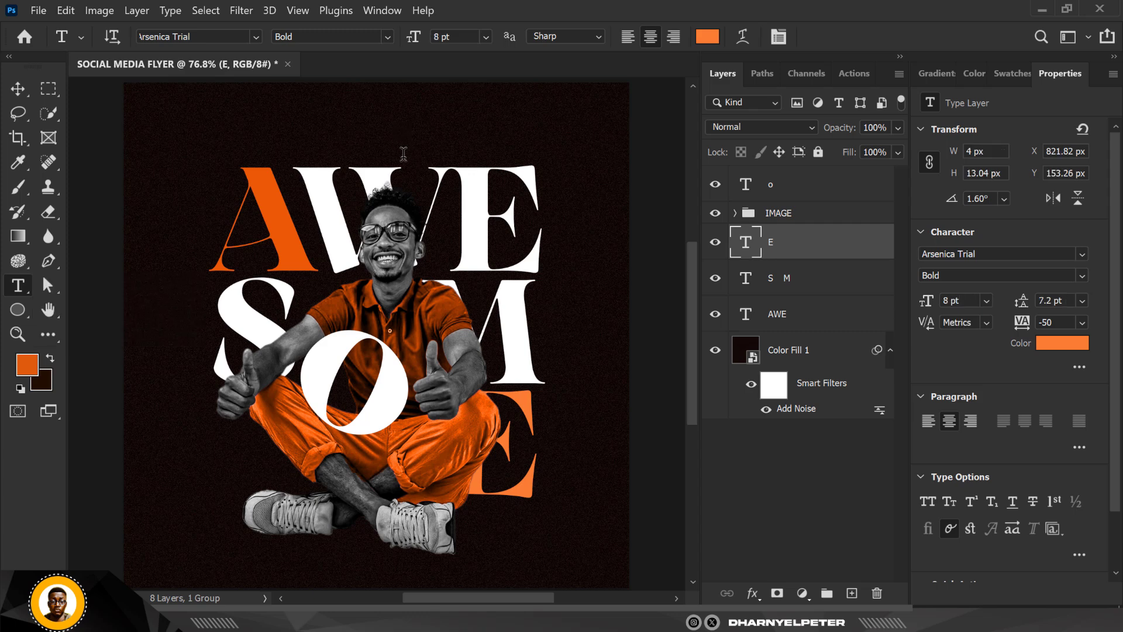
click(402, 135)
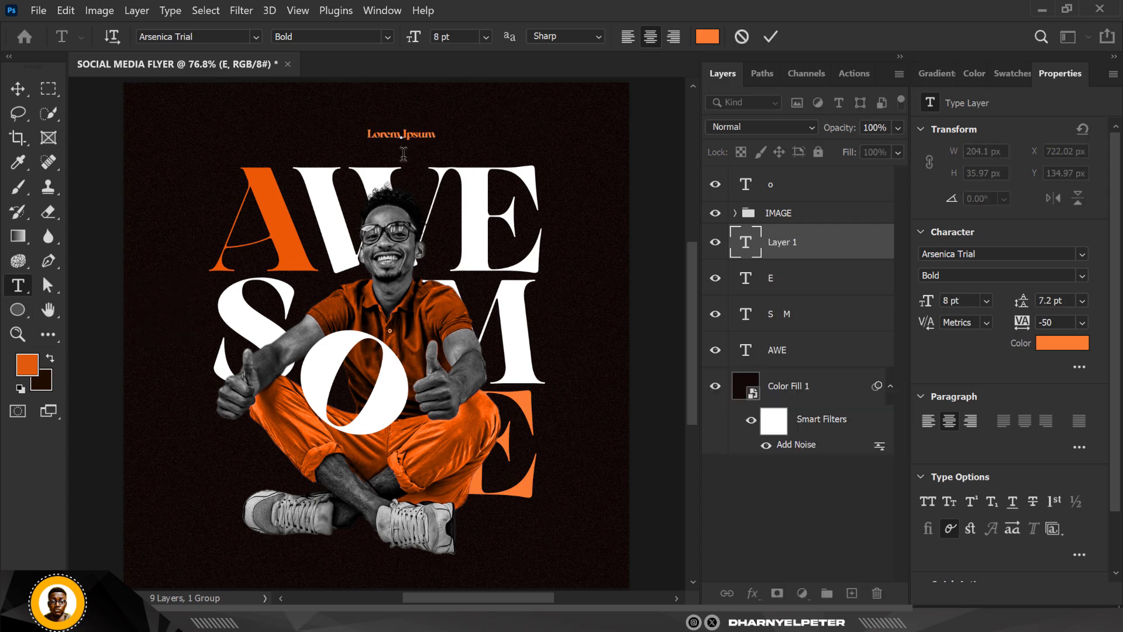
text(You're got this)
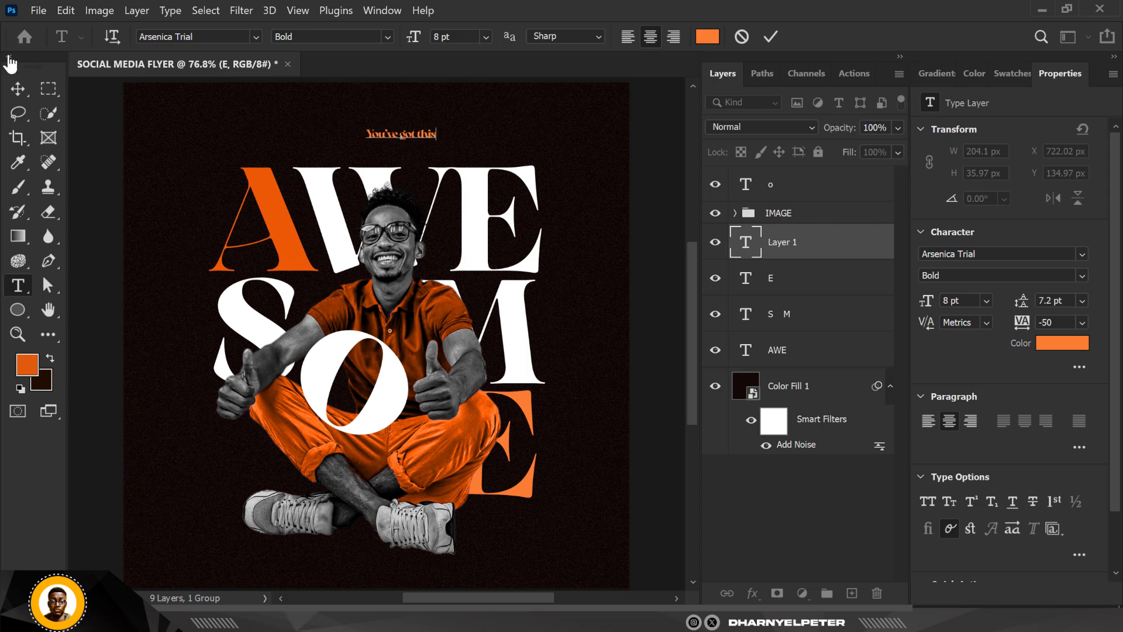
- Move the "You've got this" line to just above the W and E and set its font to Poppins
click(18, 88)
drag(413, 146, 446, 161)
click(1076, 253)
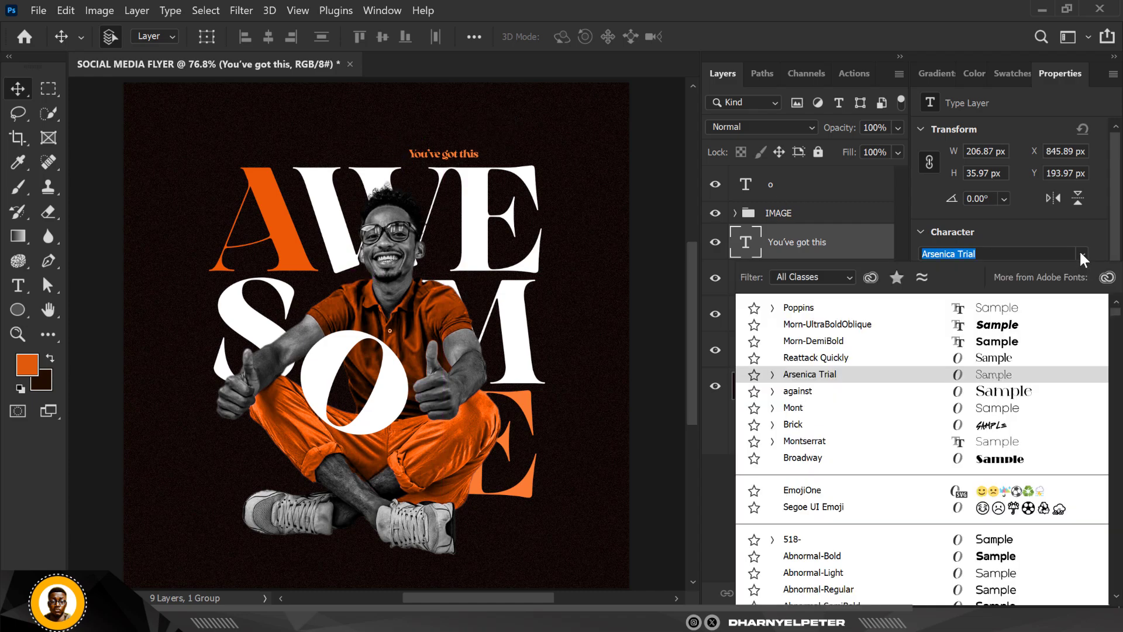
click(790, 306)
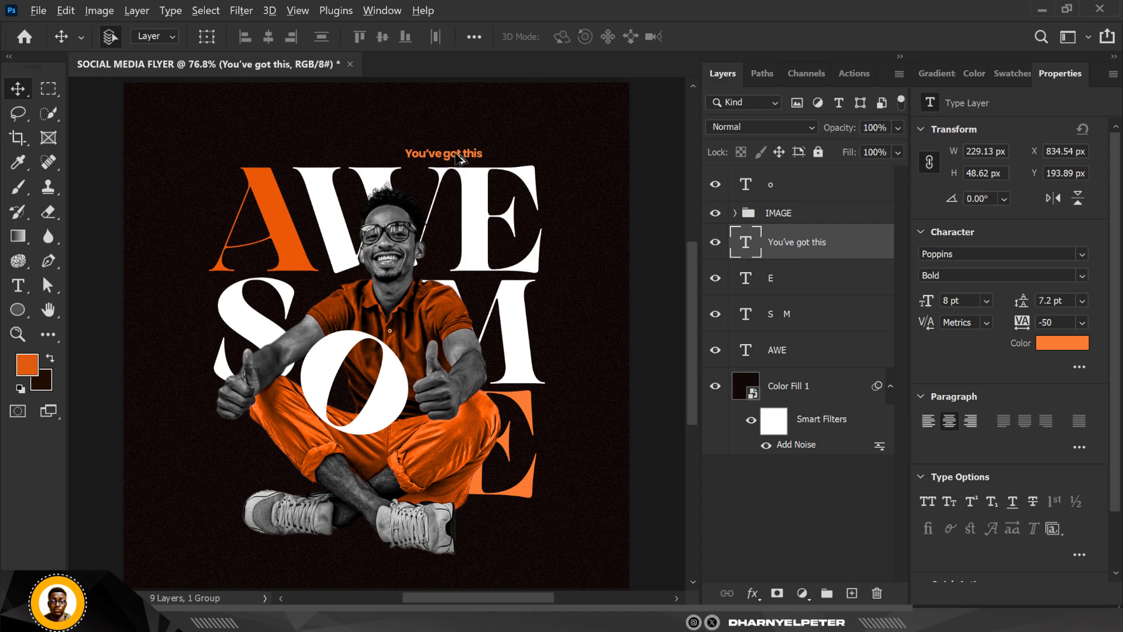
- Duplicate the "You've got this" line to the left of the large S and change the copy's wording to "Strive for"
drag(447, 159, 193, 326)
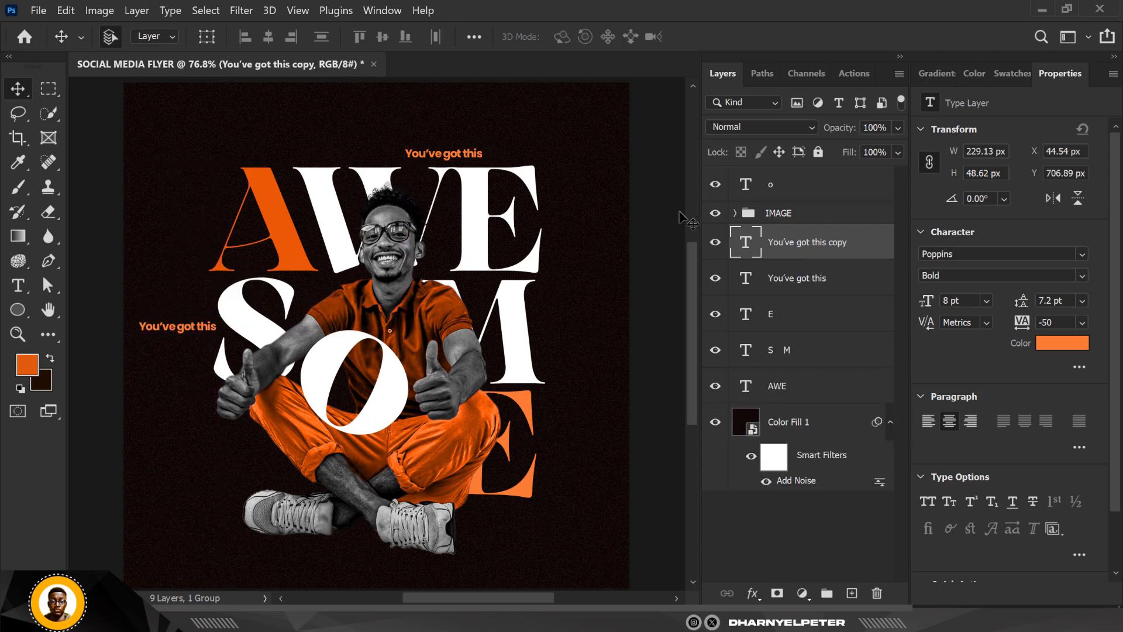
double_click(747, 246)
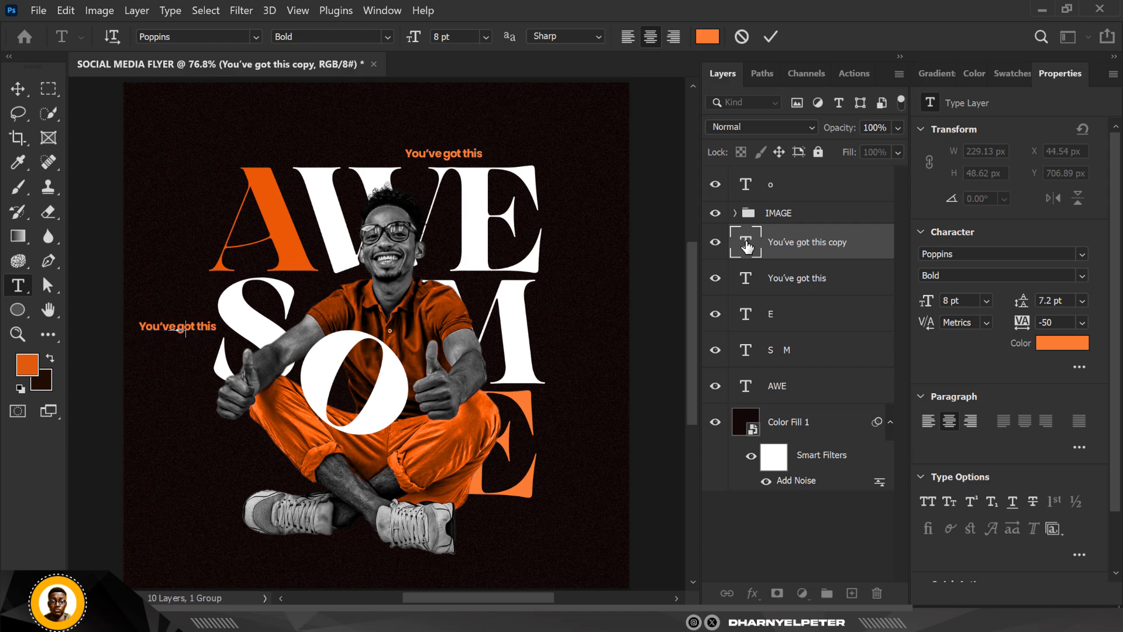
text(Strive for)
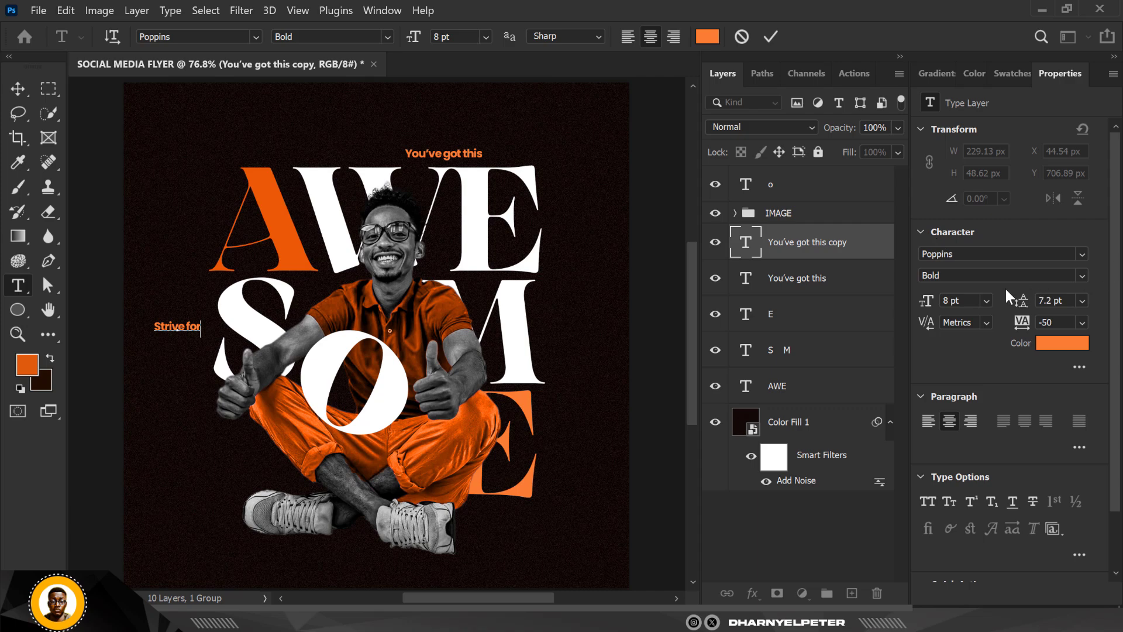
- Commit the "Strive for" text and set its font style to Light Italic
click(1080, 272)
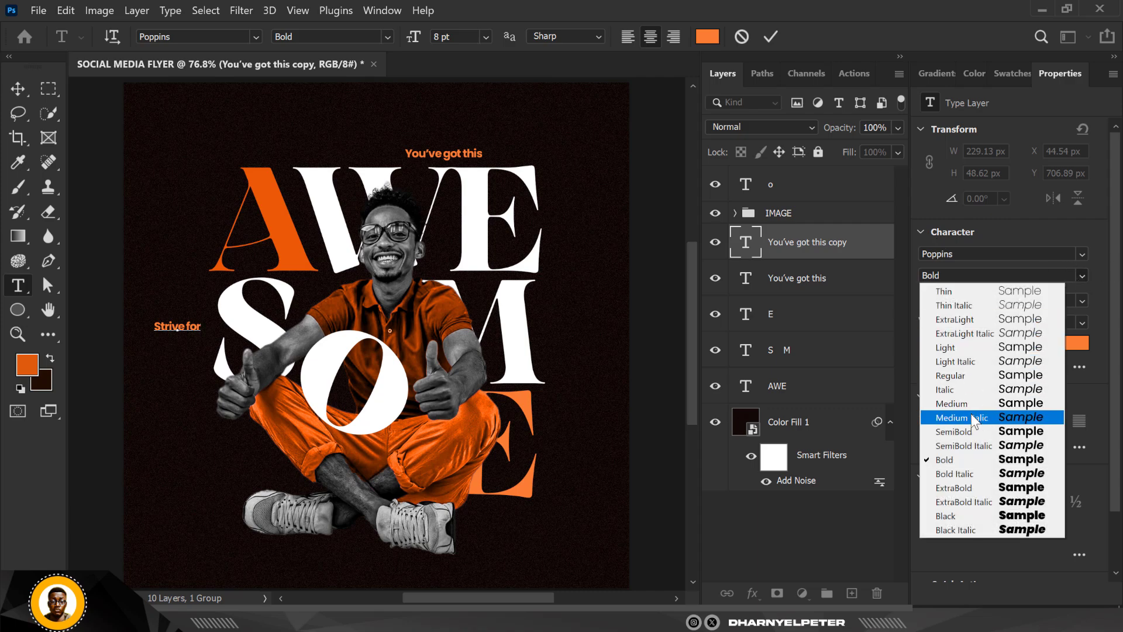
click(965, 362)
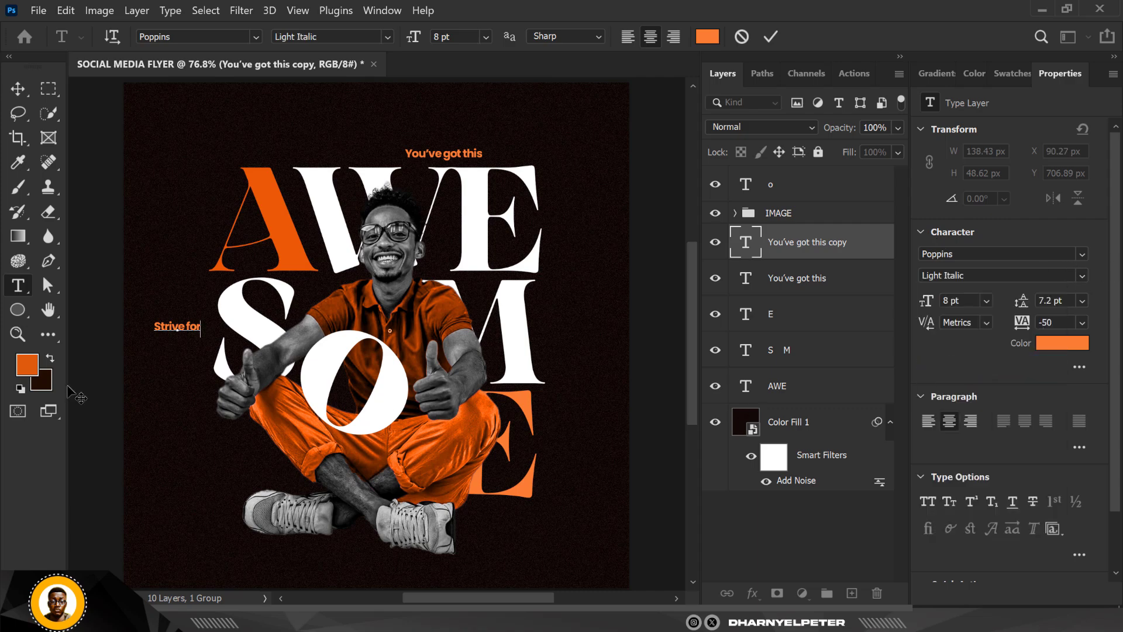
click(18, 88)
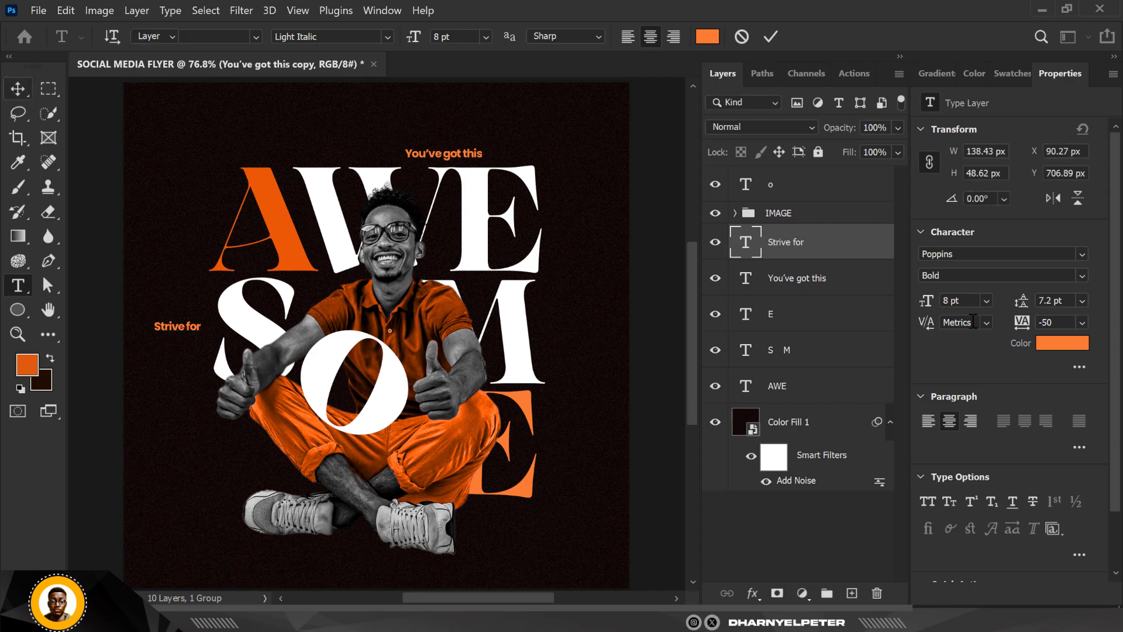
click(1082, 274)
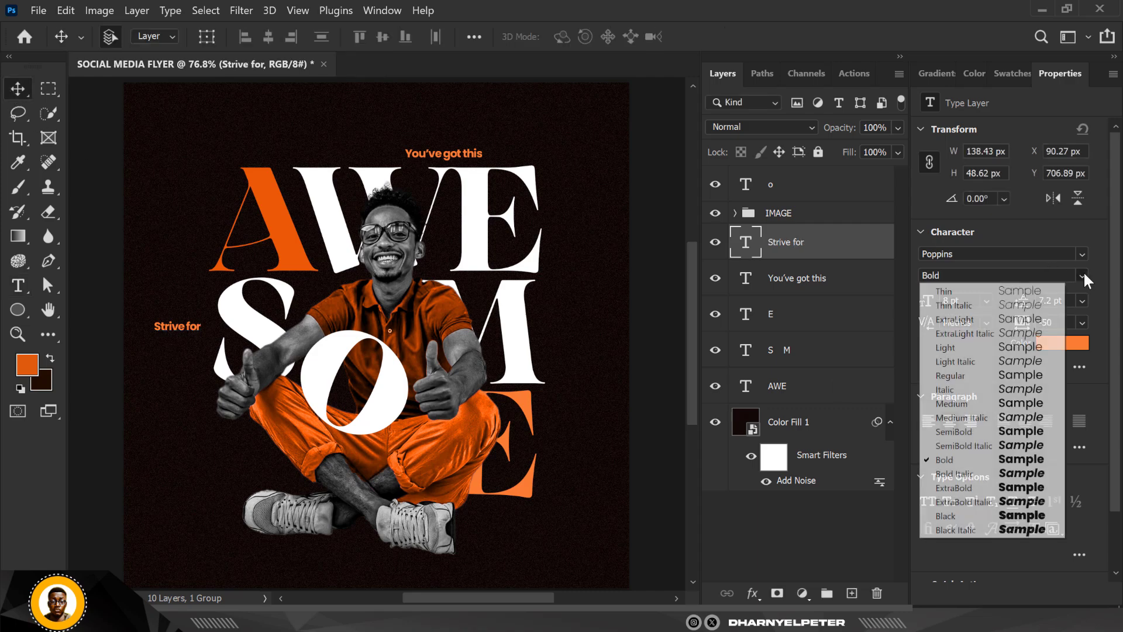
click(981, 360)
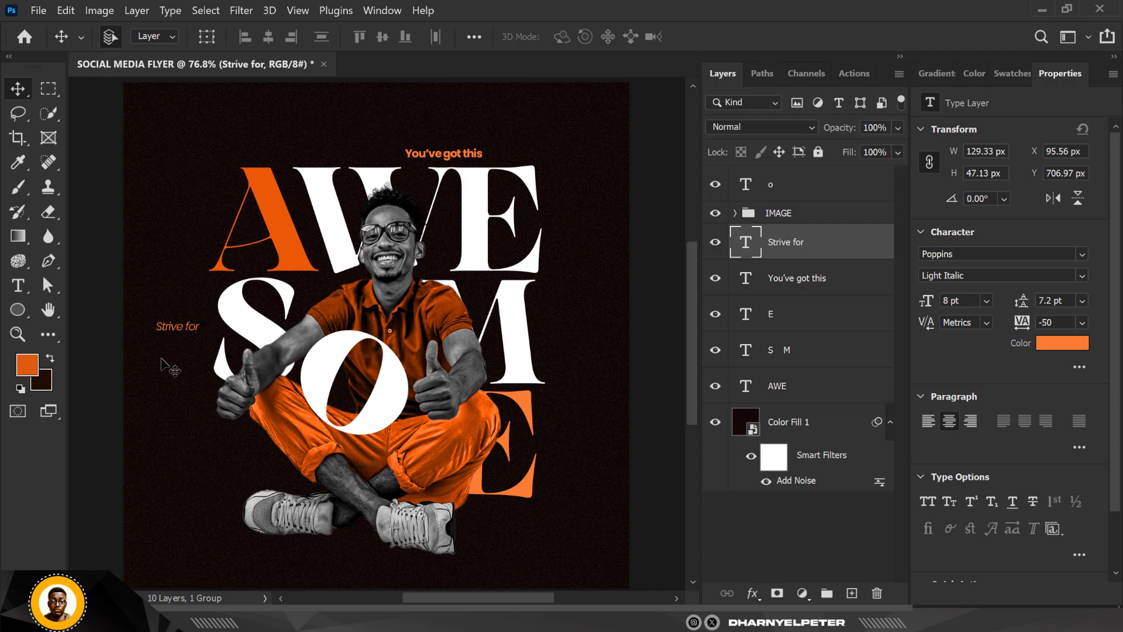
- Shift "Strive for" slightly toward the S, duplicate it directly below and change the copy's wording to "Excellence"
scroll(167, 351, up, 5)
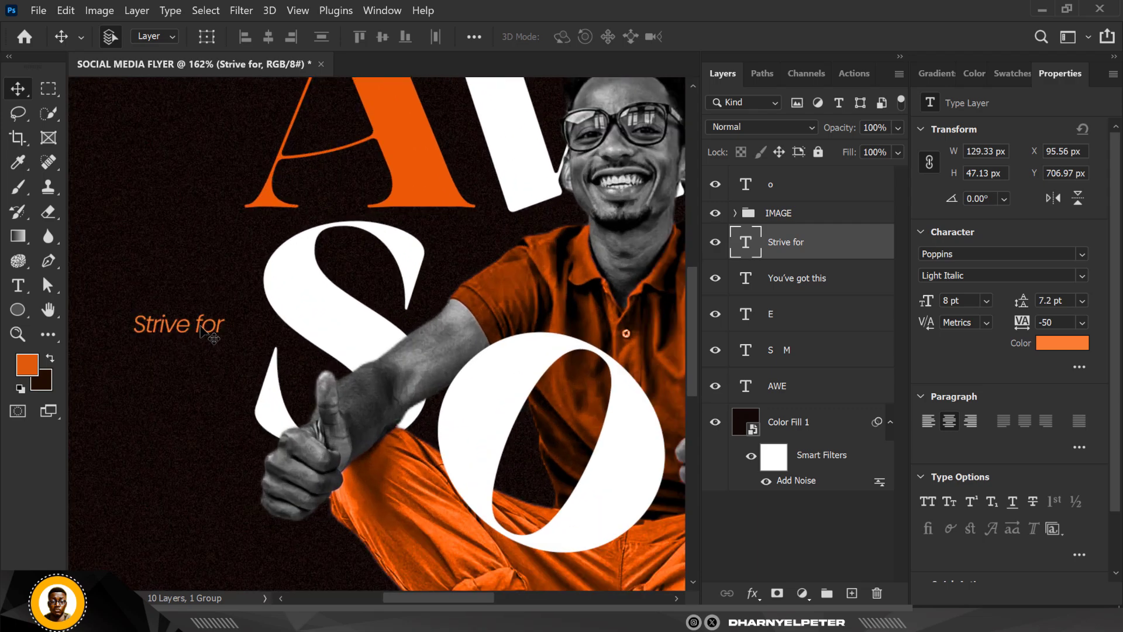
drag(211, 332, 228, 354)
double_click(749, 249)
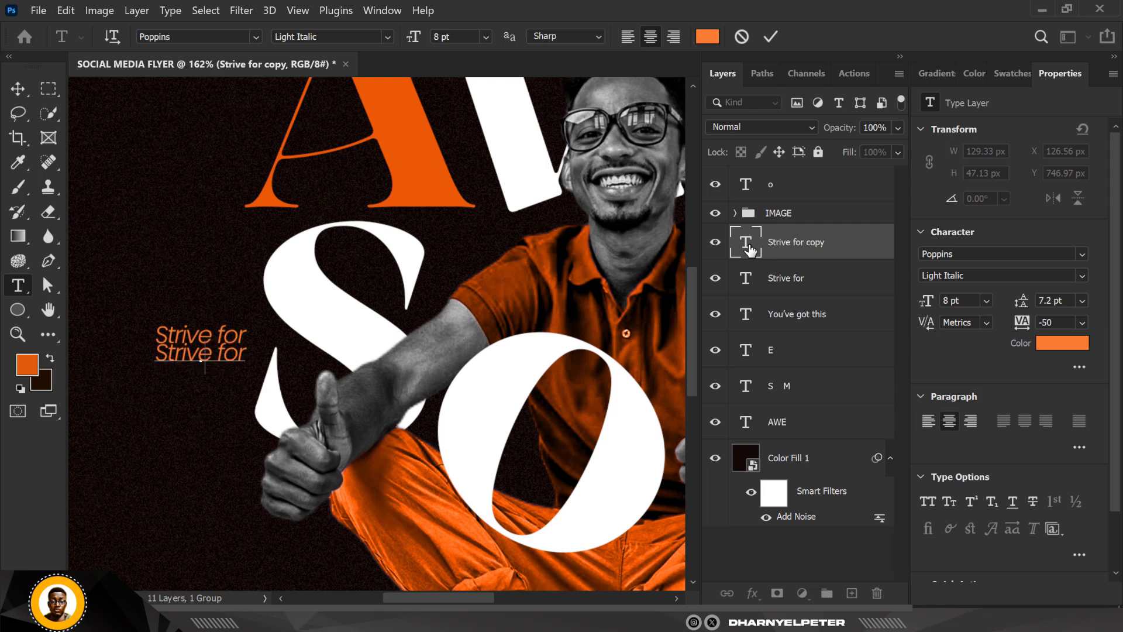
text(Excellence)
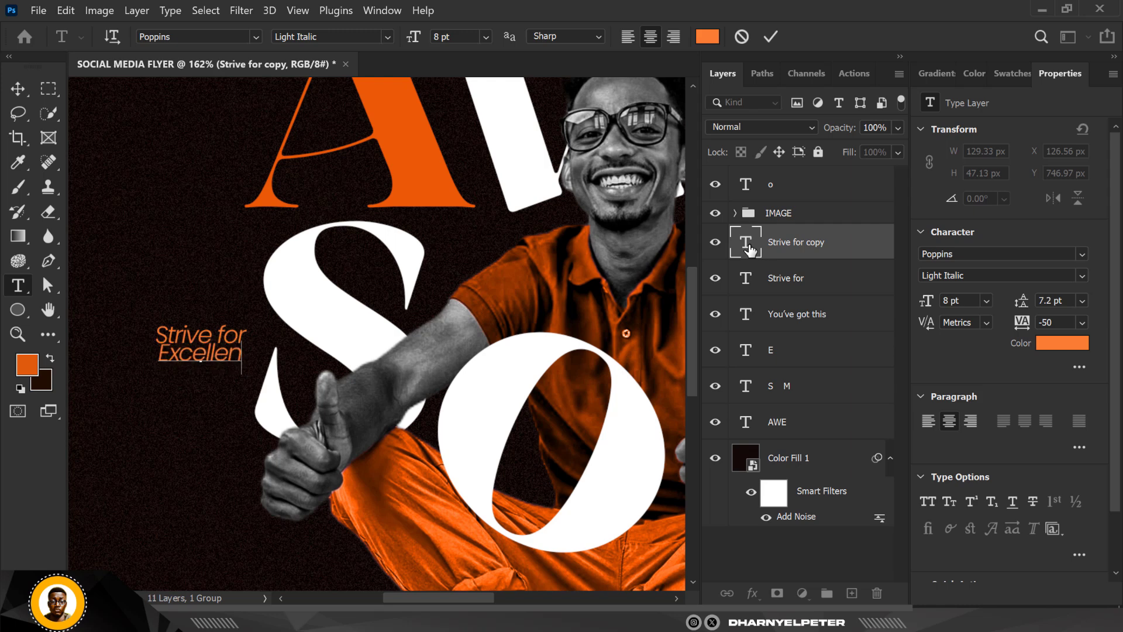
click(18, 88)
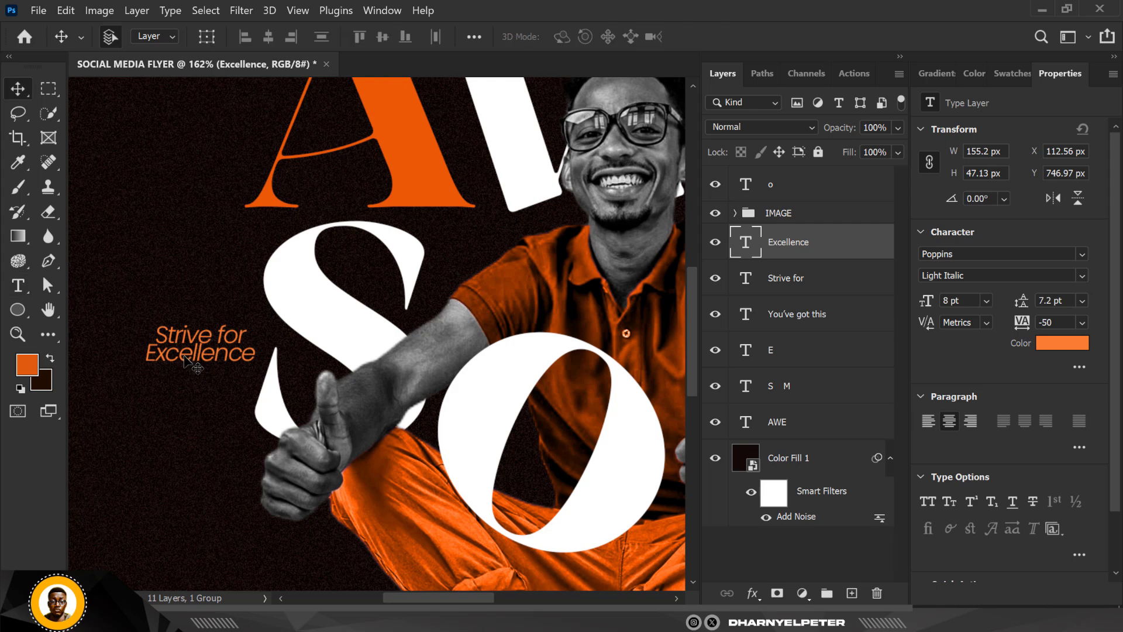
- Align the left edge of "Excellence" with "Strive for" and lower it slightly to widen the line gap
scroll(185, 357, down, 2)
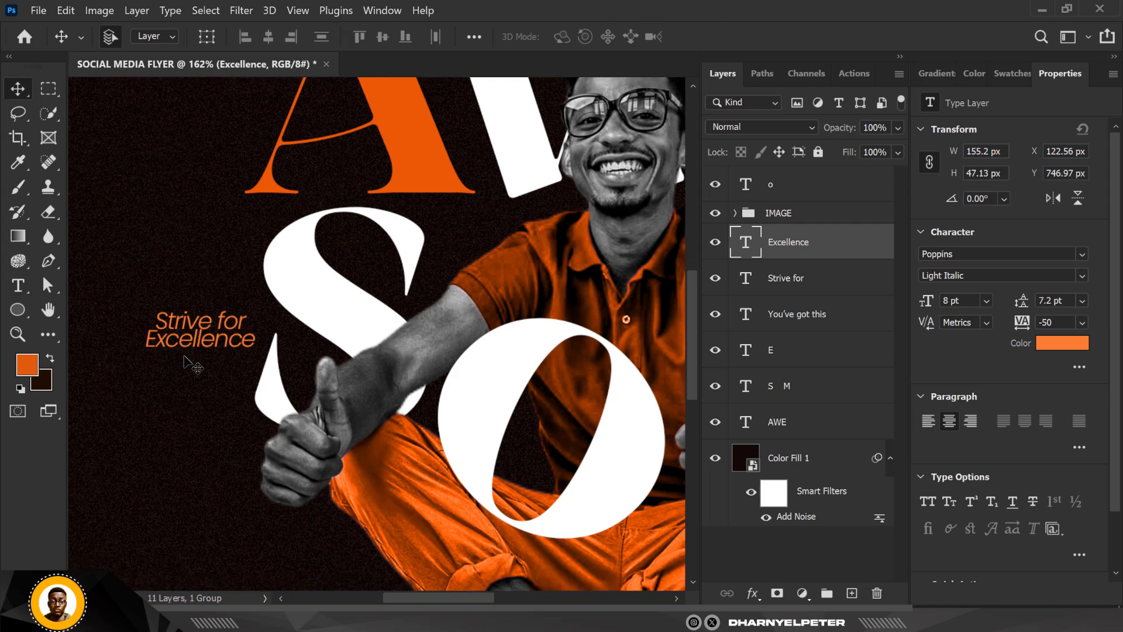
key(Right)
key(Right)
key(Right)
key(Right)
key(Right)
key(Right)
key(Right)
key(Right)
key(Right)
key(Right)
key(Left)
key(Left)
key(Left)
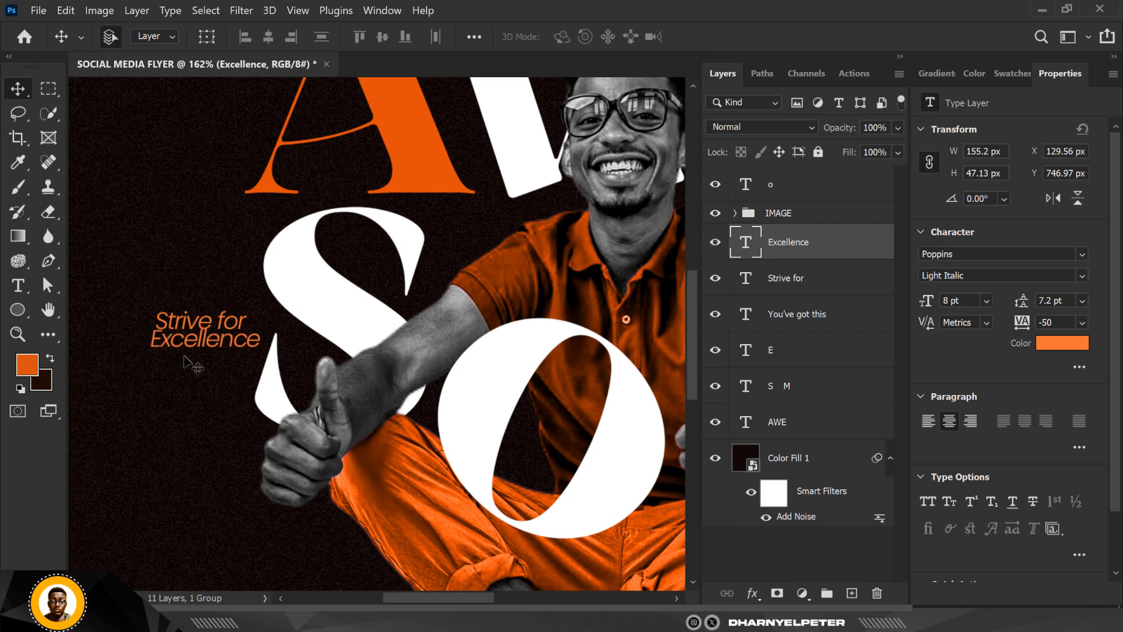
key(shift+Left)
key(shift+Left)
key(shift+Right)
key(Down)
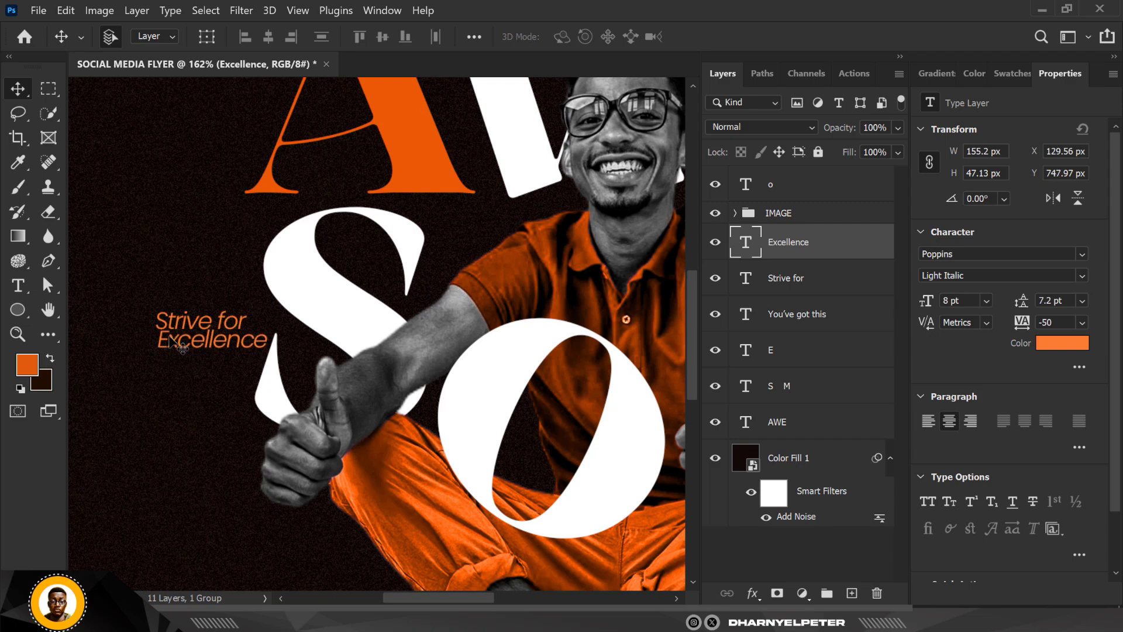
scroll(182, 338, up, 5)
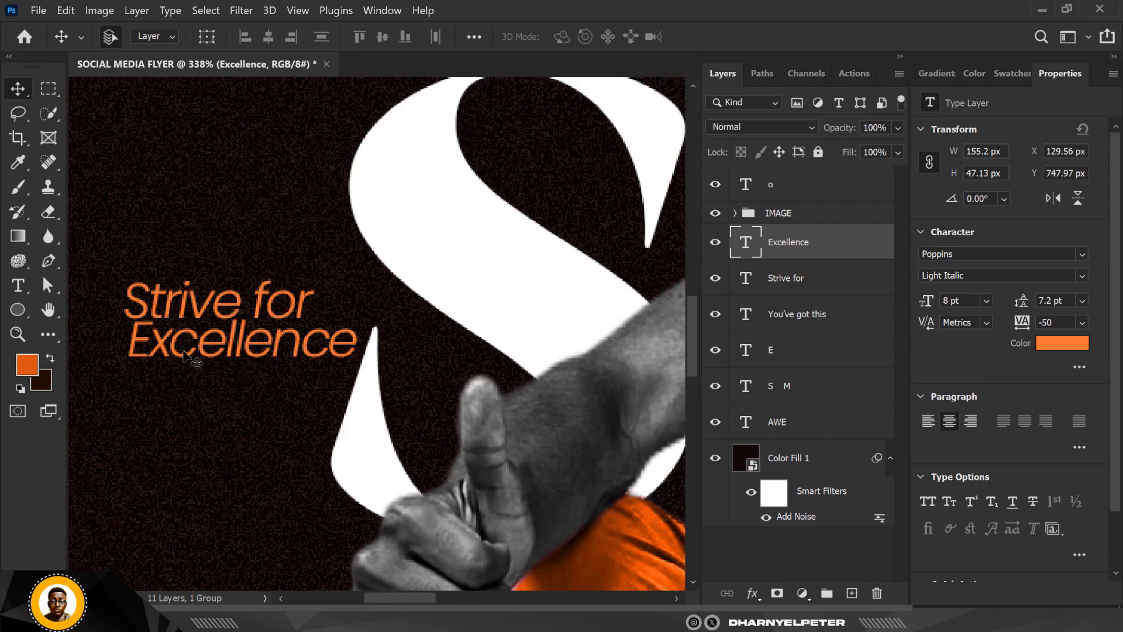
drag(181, 347, 177, 358)
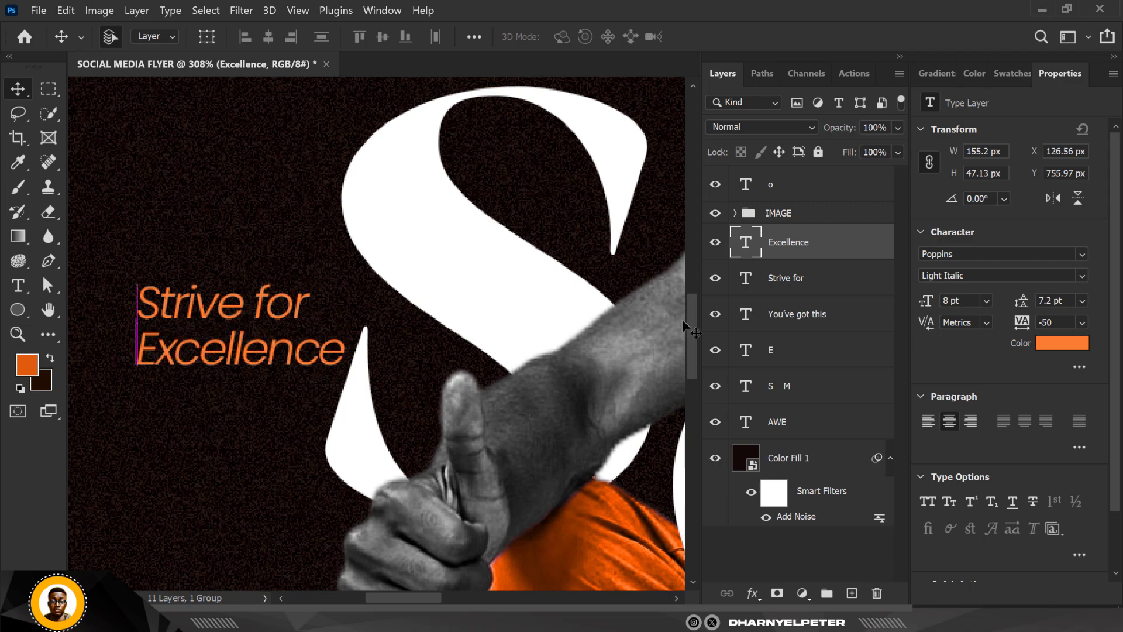
- Set "Excellence" to SemiBold Italic and recolor both tagline lines white ffffff, sampled from the large S
click(1081, 275)
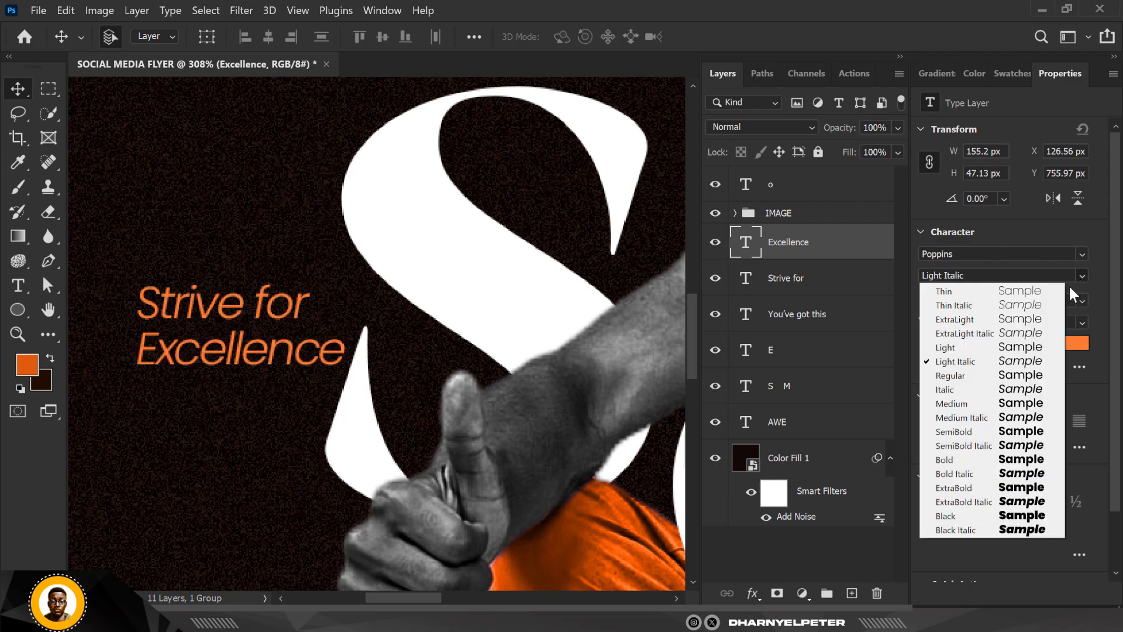
click(994, 445)
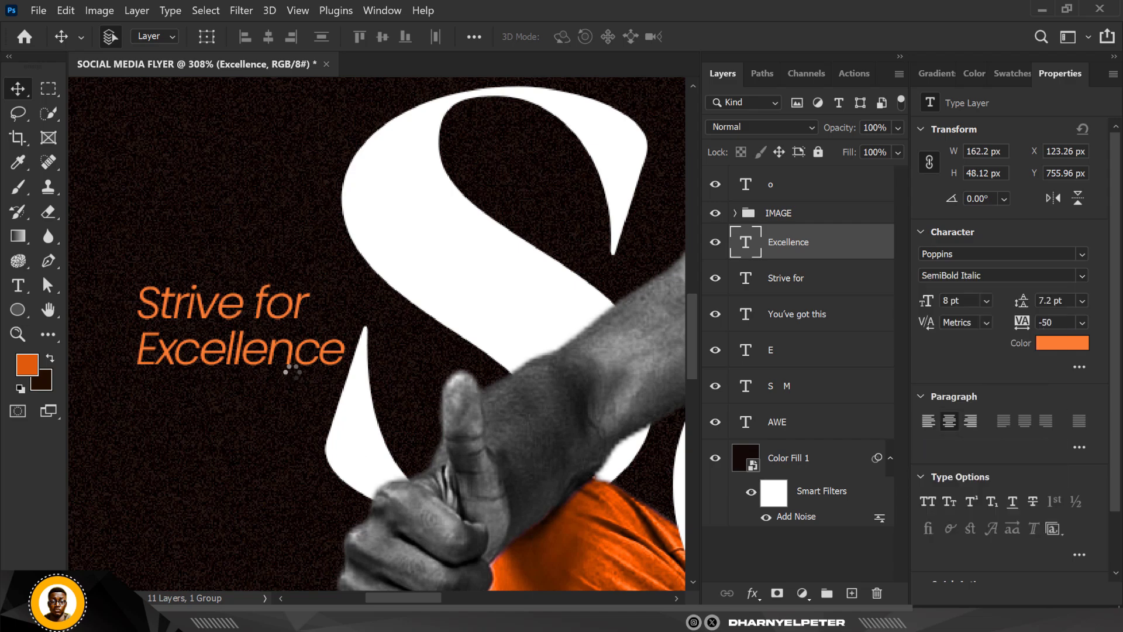
shift+click(817, 285)
click(1063, 343)
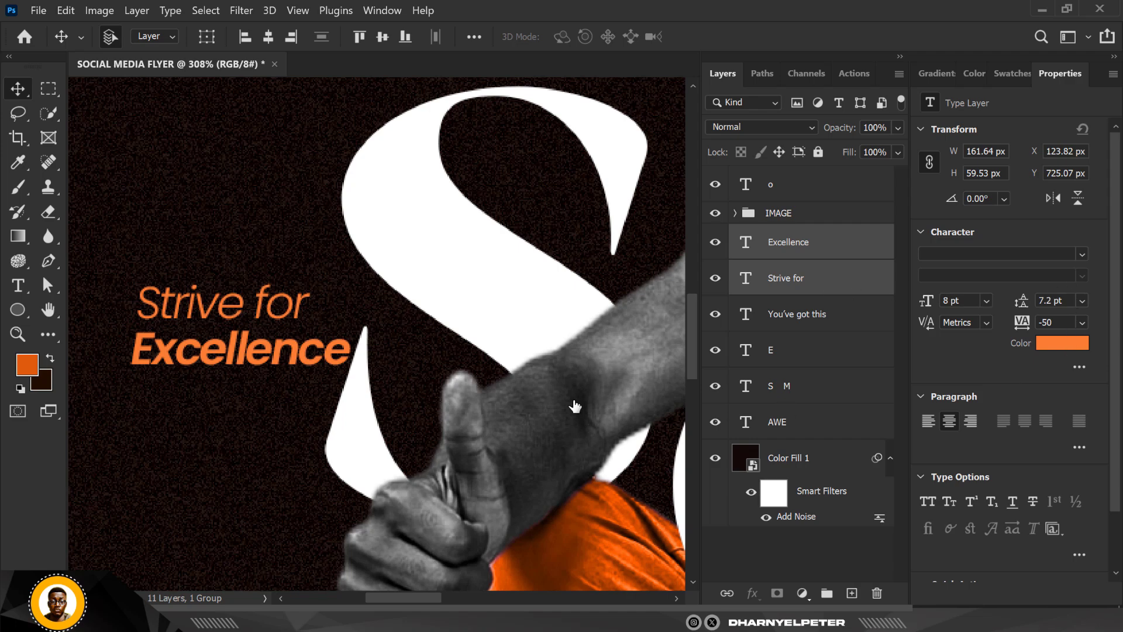
click(421, 210)
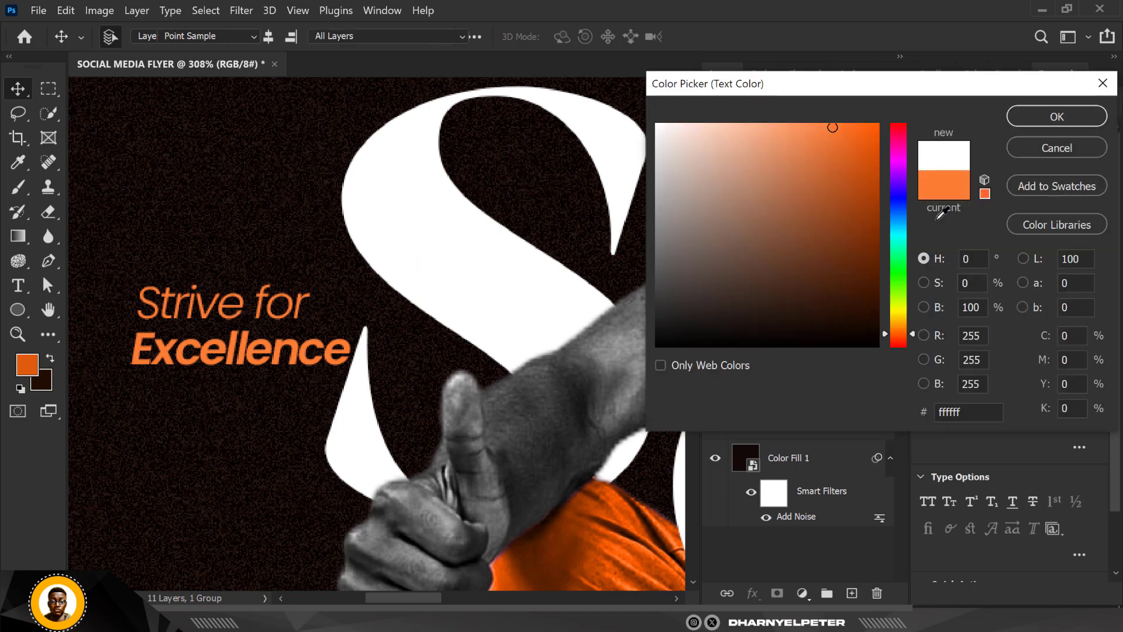
click(1068, 117)
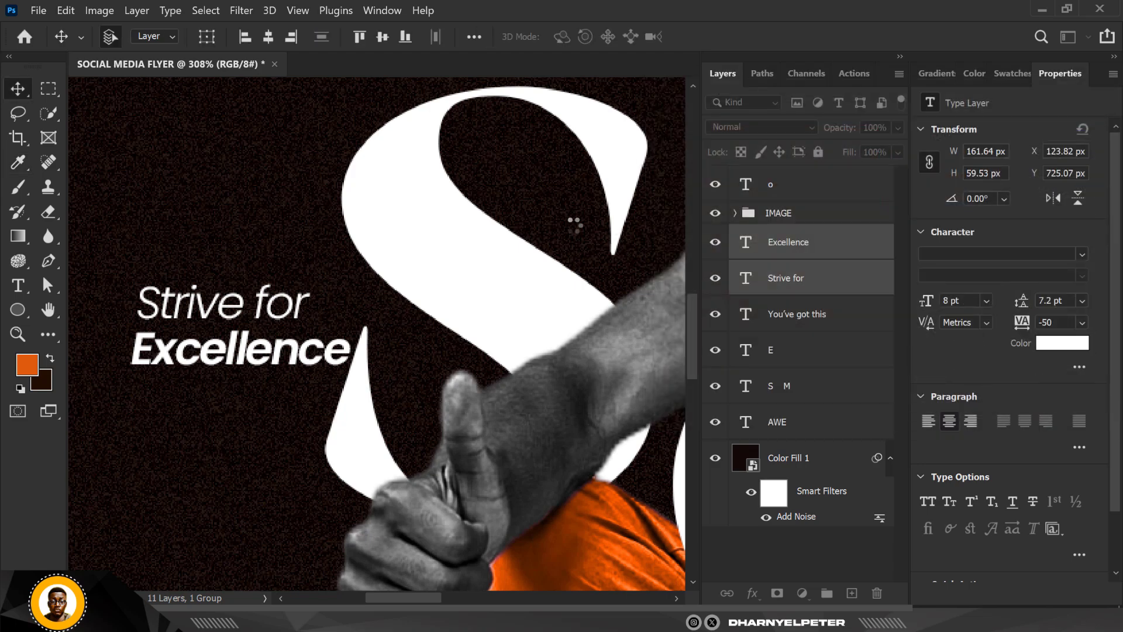
- Nudge the "Strive for" and "Excellence" lines together 30 px upward beside the S
scroll(359, 258, down, 8)
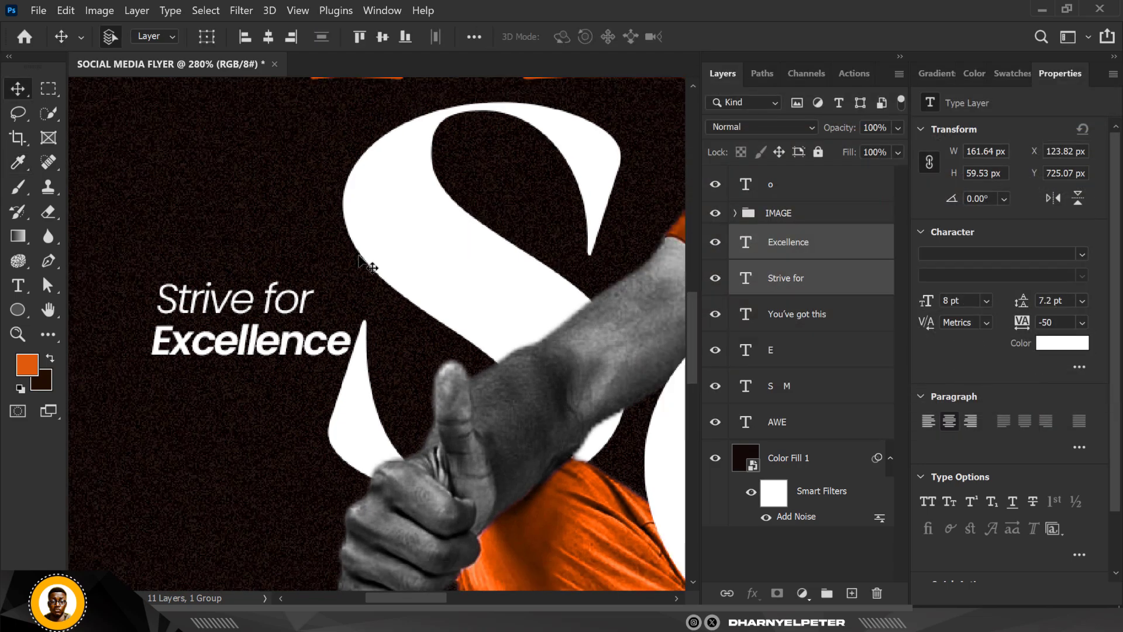
scroll(359, 269, down, 2)
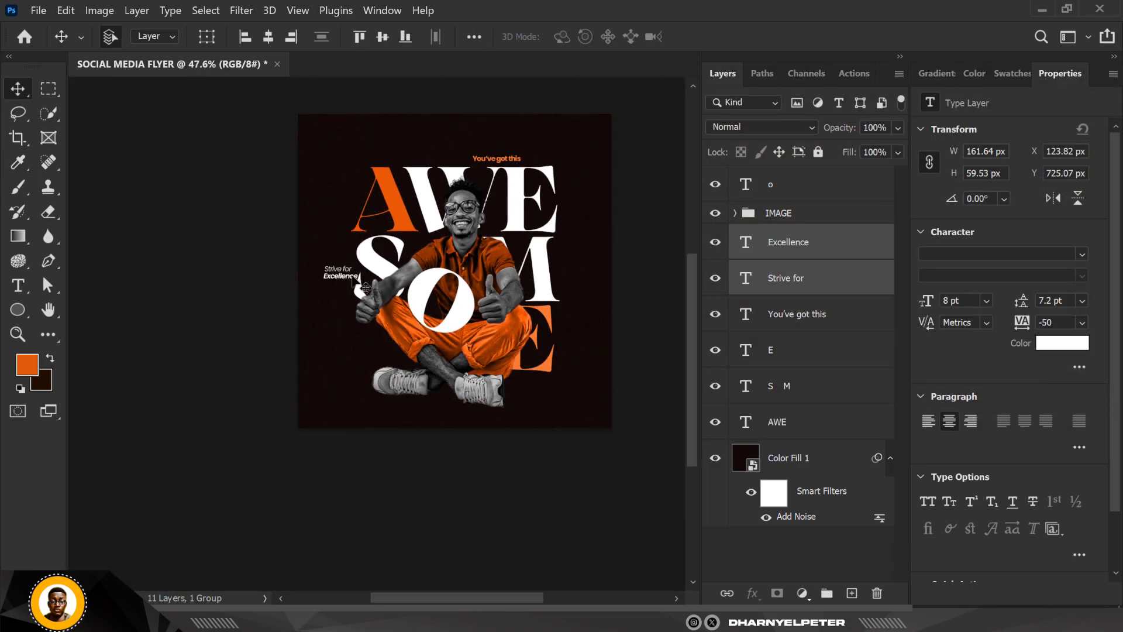
scroll(351, 275, up, 2)
key(shift+Up)
key(shift+Up)
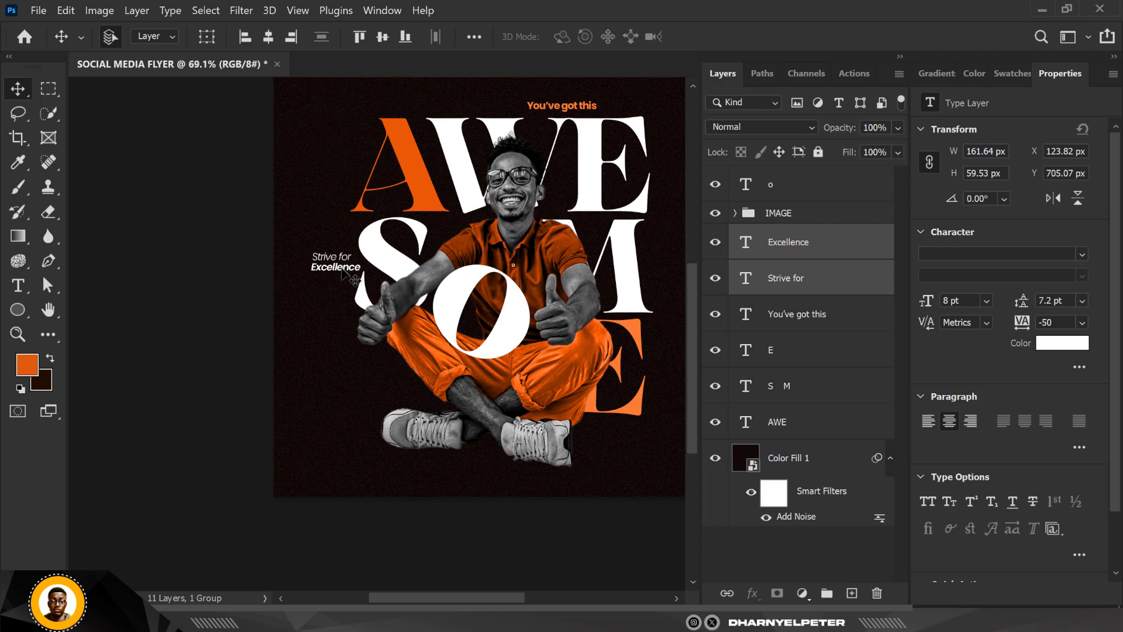
scroll(188, 286, down, 2)
scroll(299, 290, up, 1)
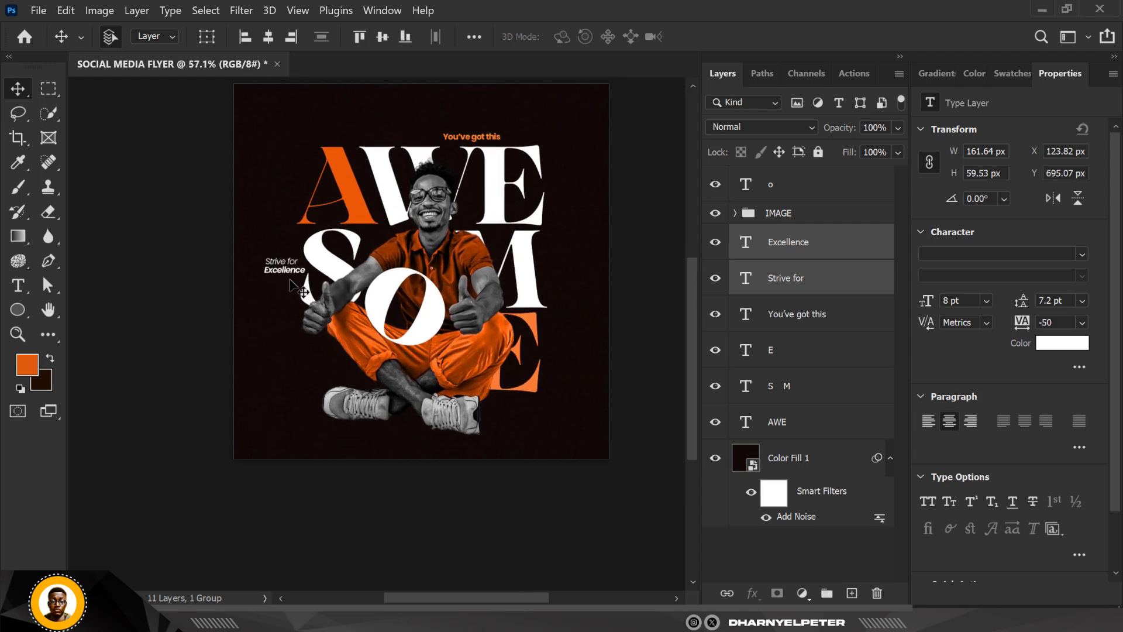
- Duplicate the two tagline lines, rotate the copies 90° clockwise and move them 1075 px horizontally to just right of the M
drag(291, 281, 249, 323)
key(ctrl+t)
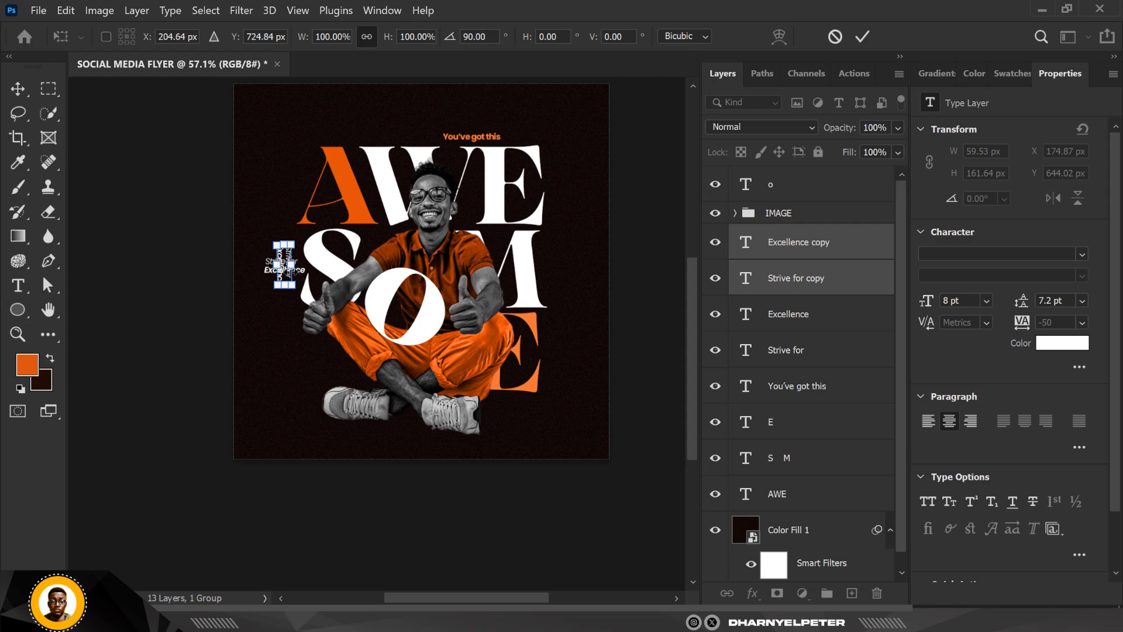
drag(285, 264, 555, 265)
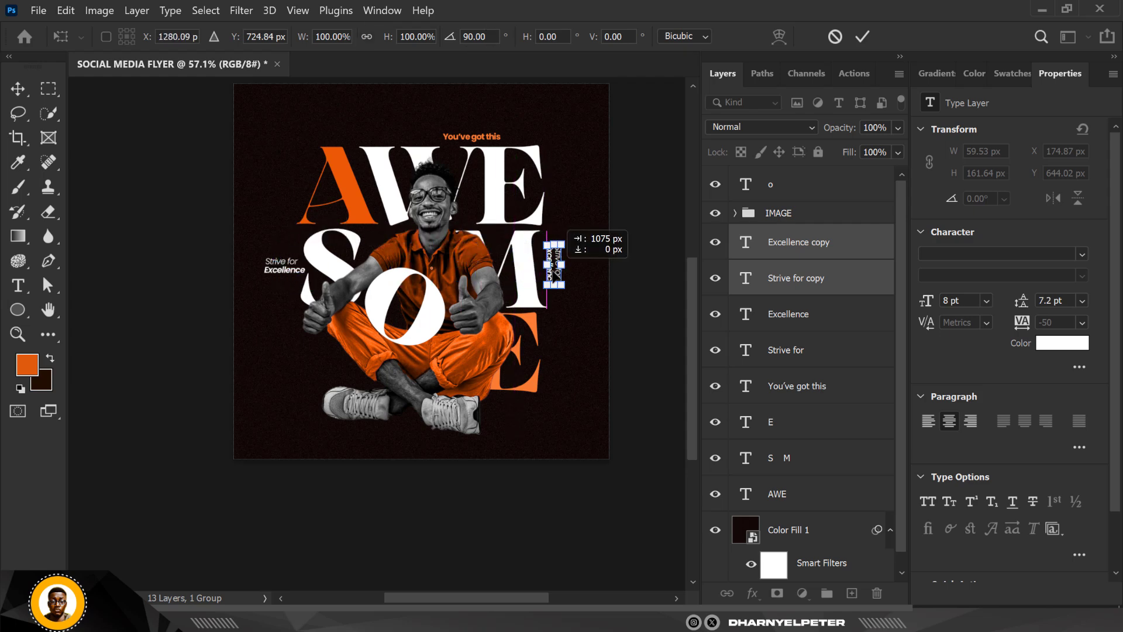
scroll(555, 264, up, 2)
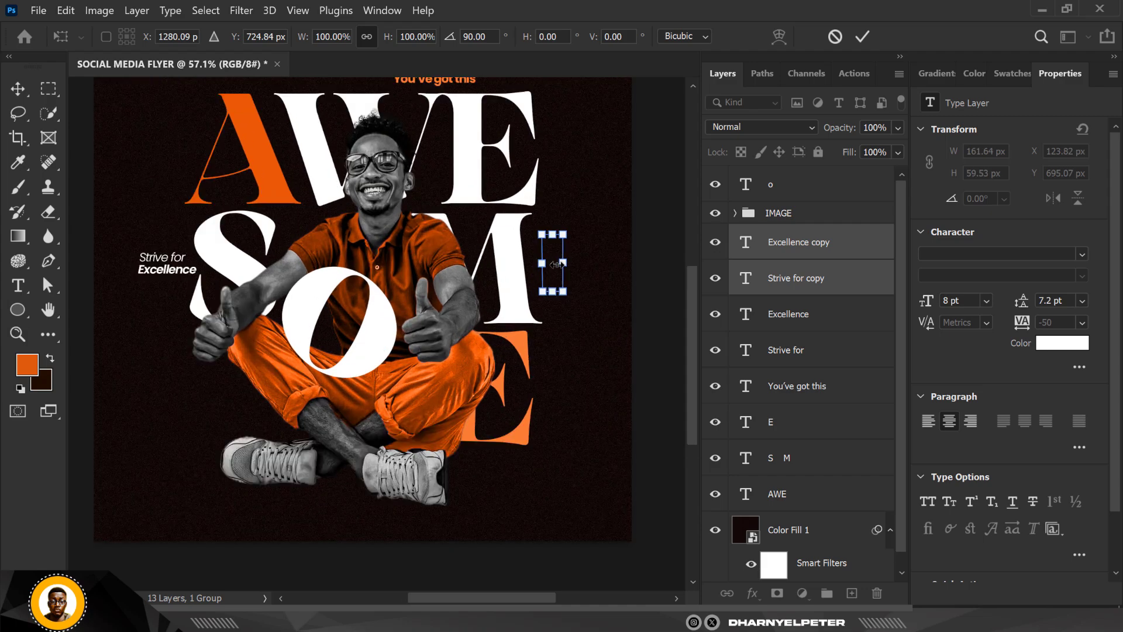
key(Return)
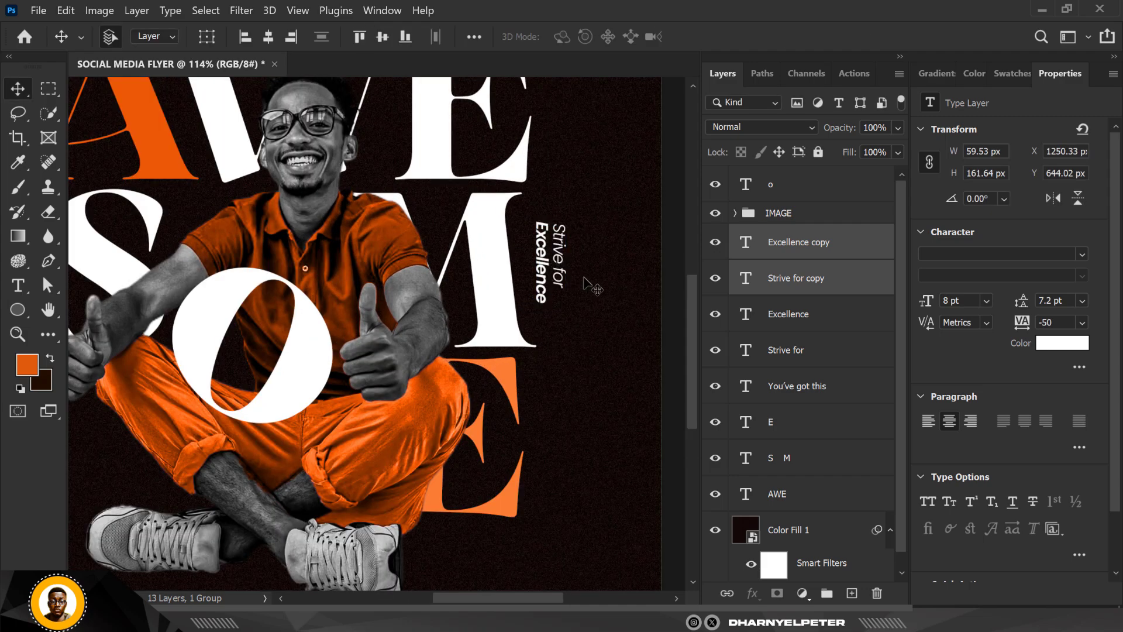
- Replace the text of the rotated "Strive for" copy beside the M with "Always"
double_click(746, 278)
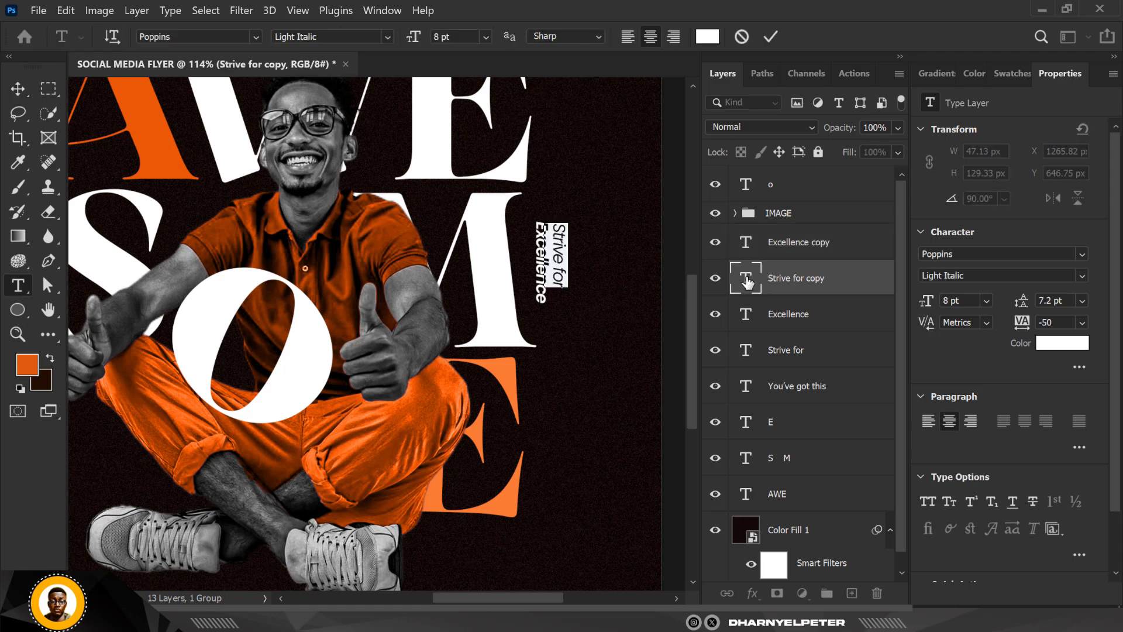
text(S)
text(lways)
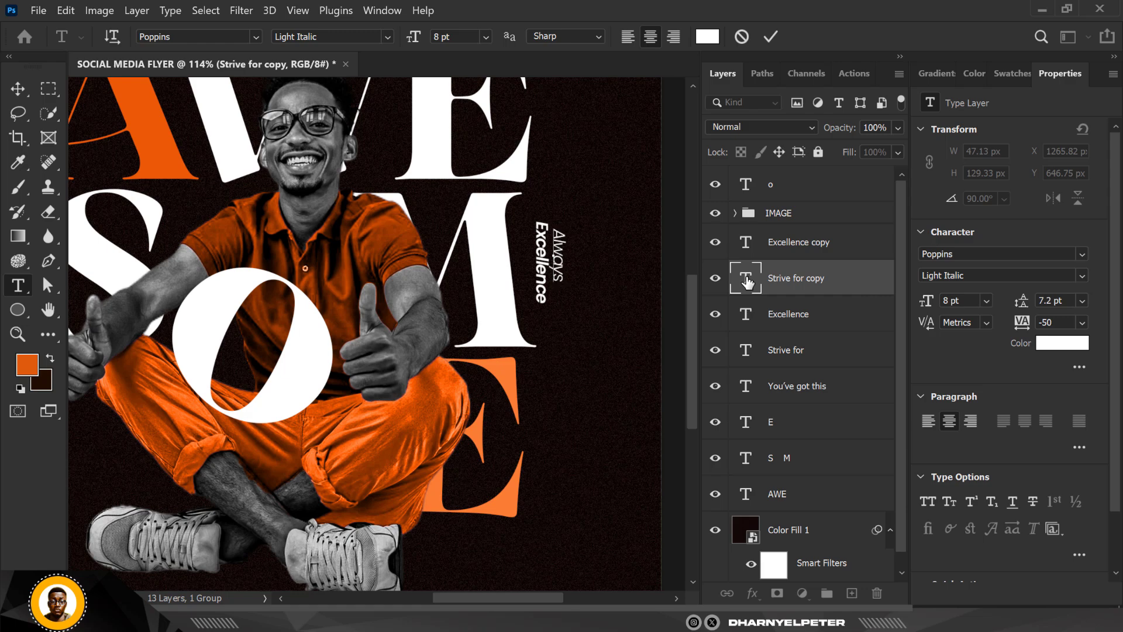
click(747, 318)
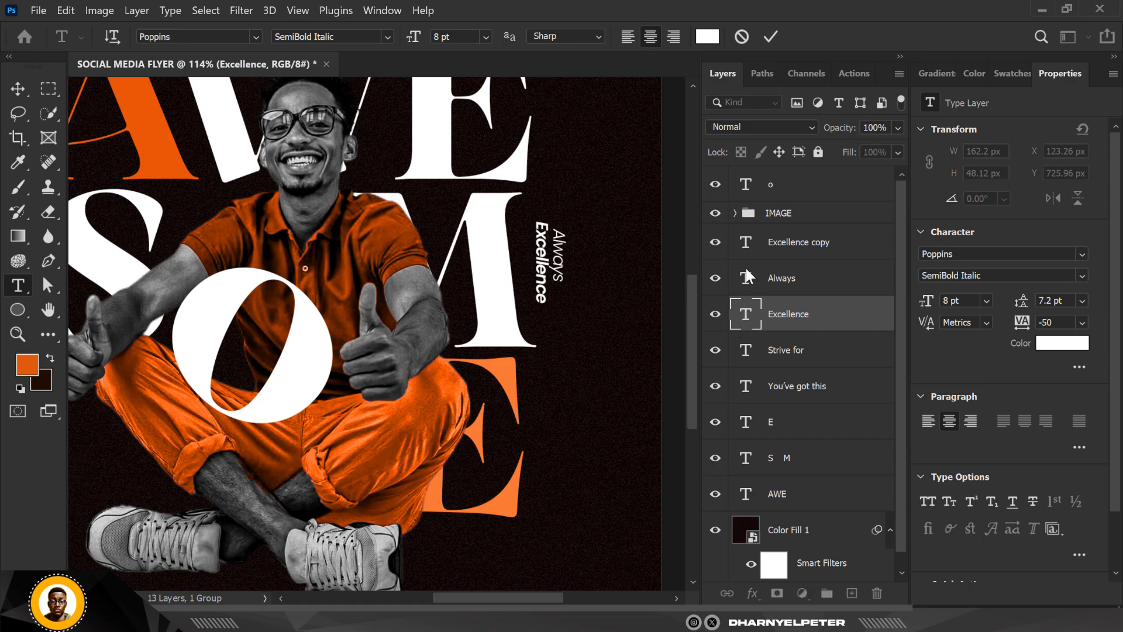
key(v)
click(787, 278)
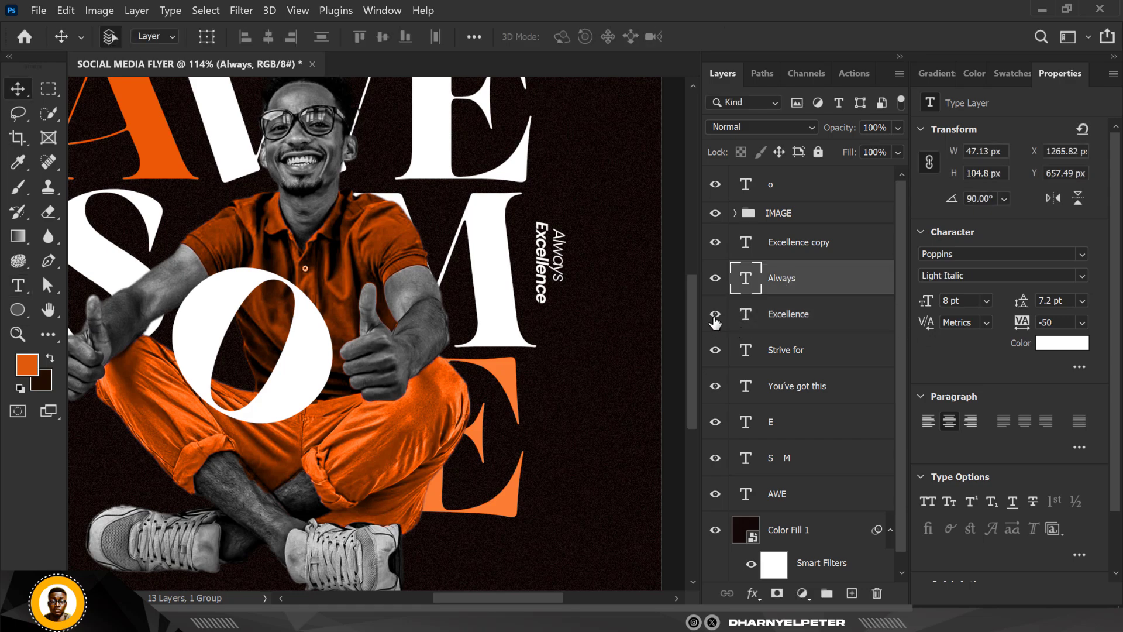
- Replace the text of the rotated "Excellence" copy beside the M with "Awesome"
double_click(749, 316)
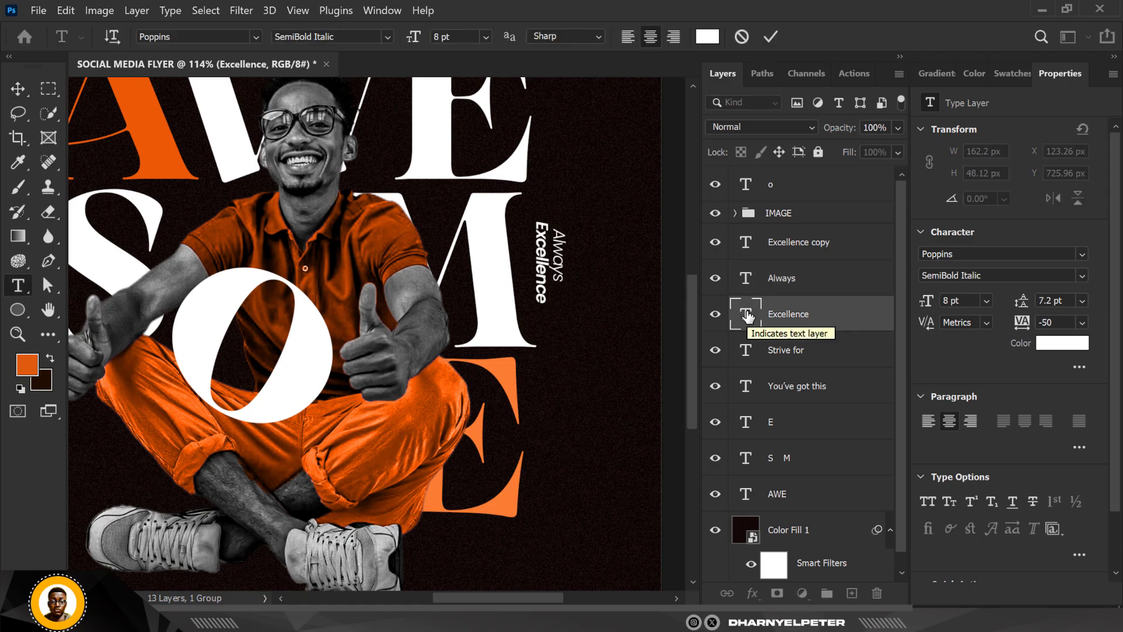
double_click(745, 247)
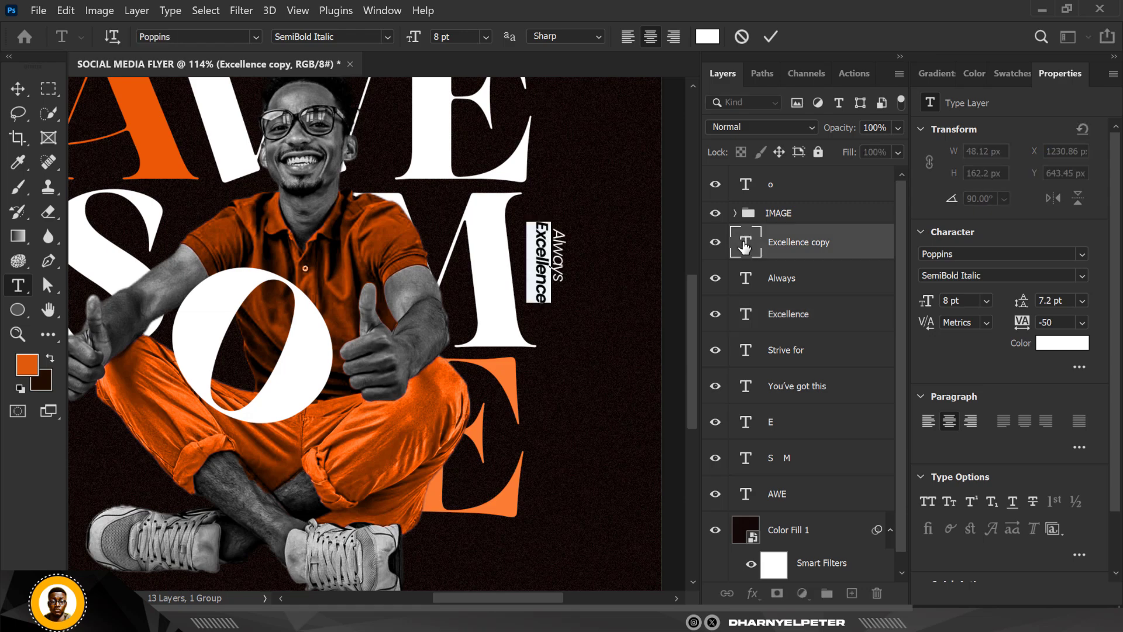
text(Awsome)
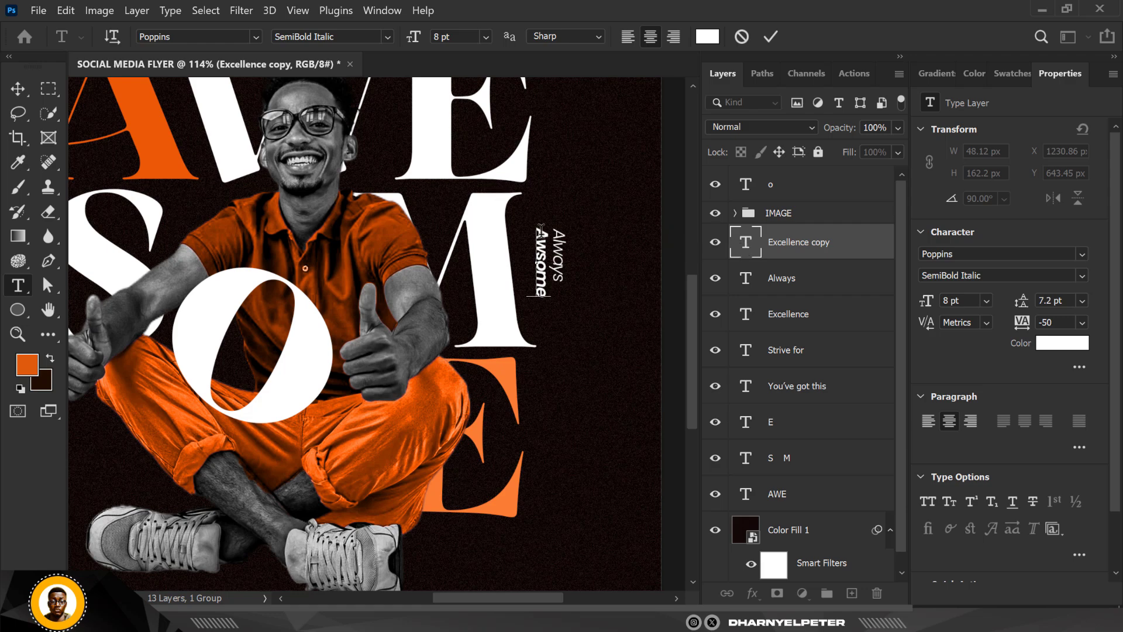
click(539, 253)
text(e)
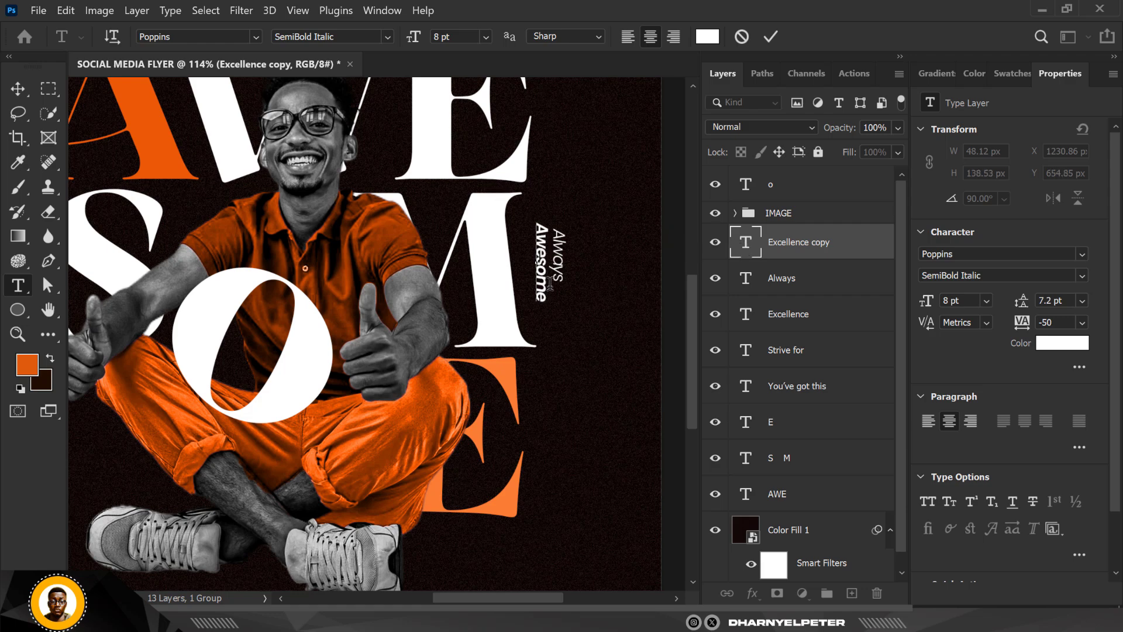
click(12, 88)
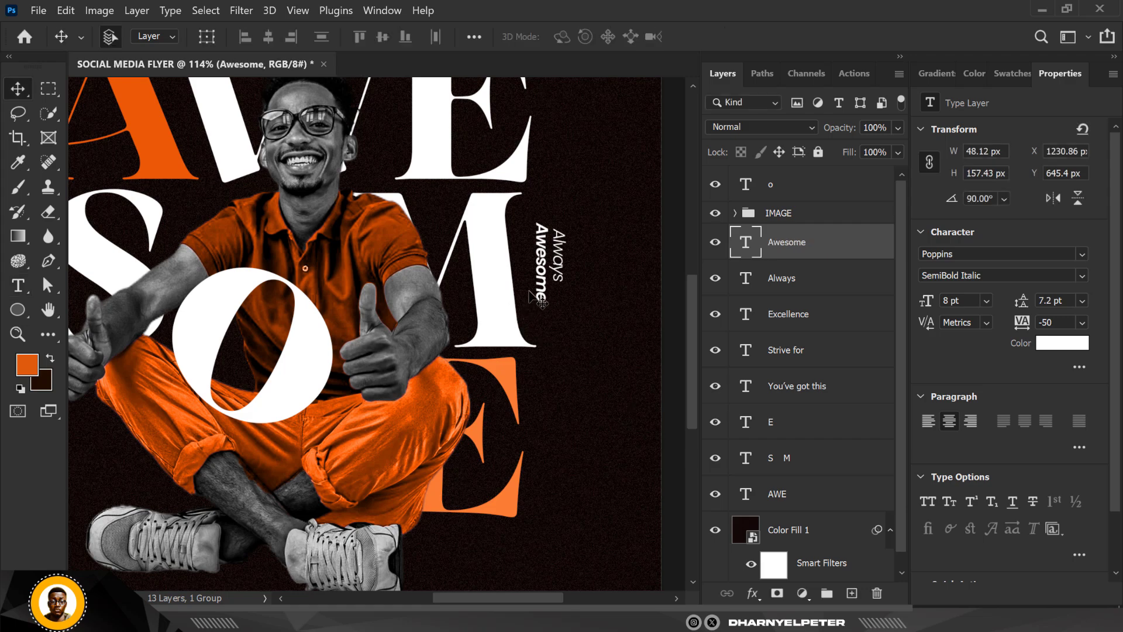
- Scale all lettering, taglines and the man's image group down together until the O is about 123 pt, and recenter them on the background
key(ctrl+0)
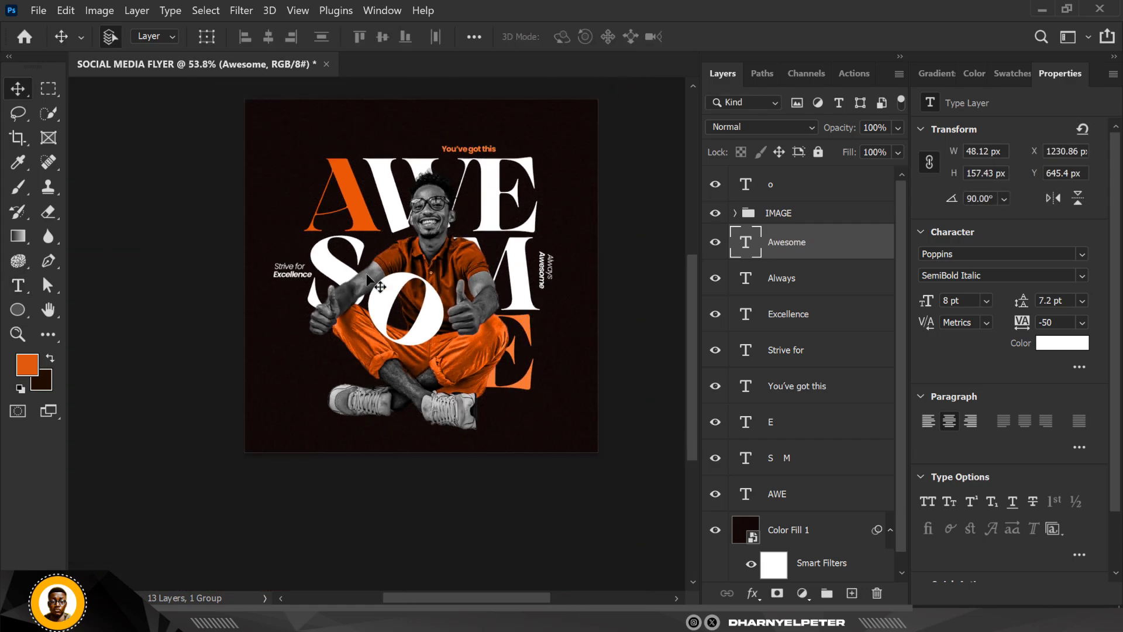
scroll(457, 322, up, 3)
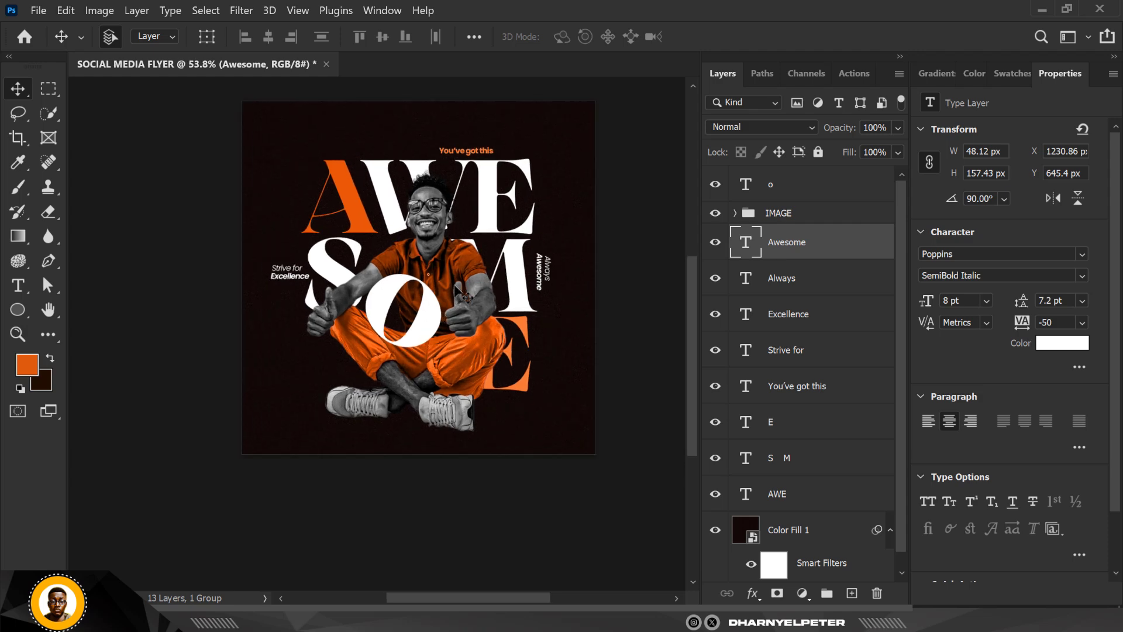
scroll(456, 295, down, 3)
scroll(452, 155, up, 3)
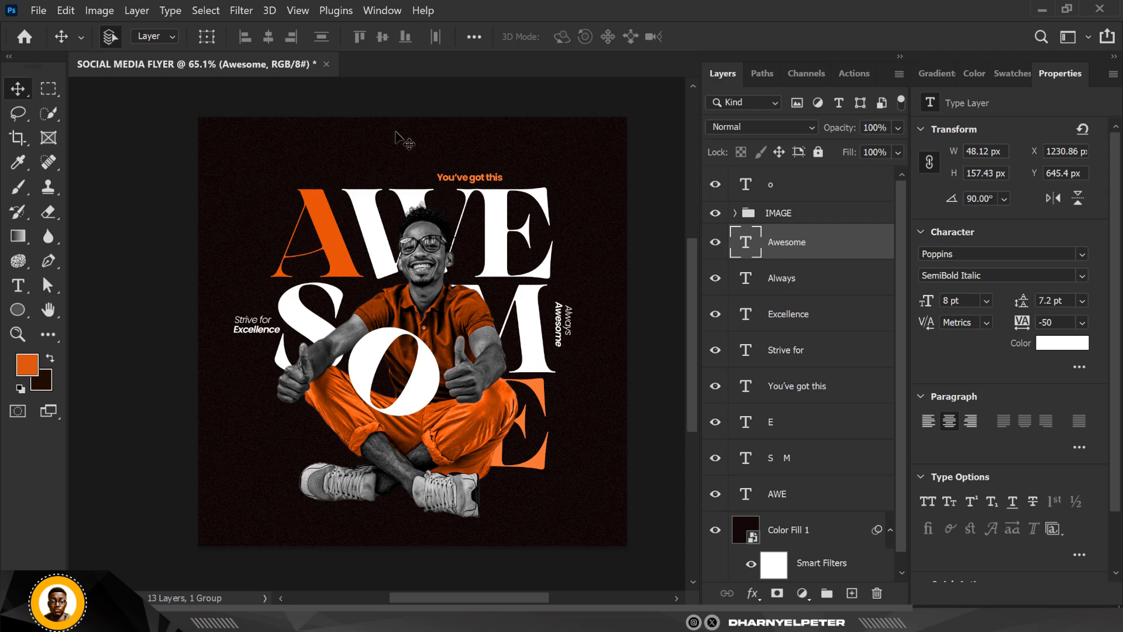
click(805, 190)
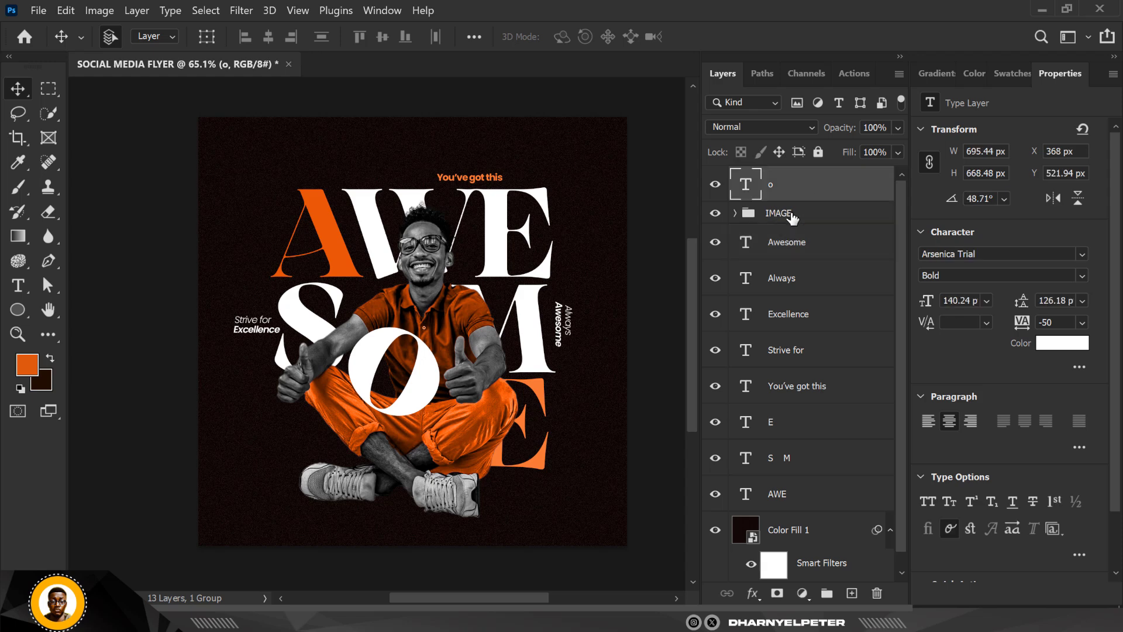
scroll(813, 234, down, 1)
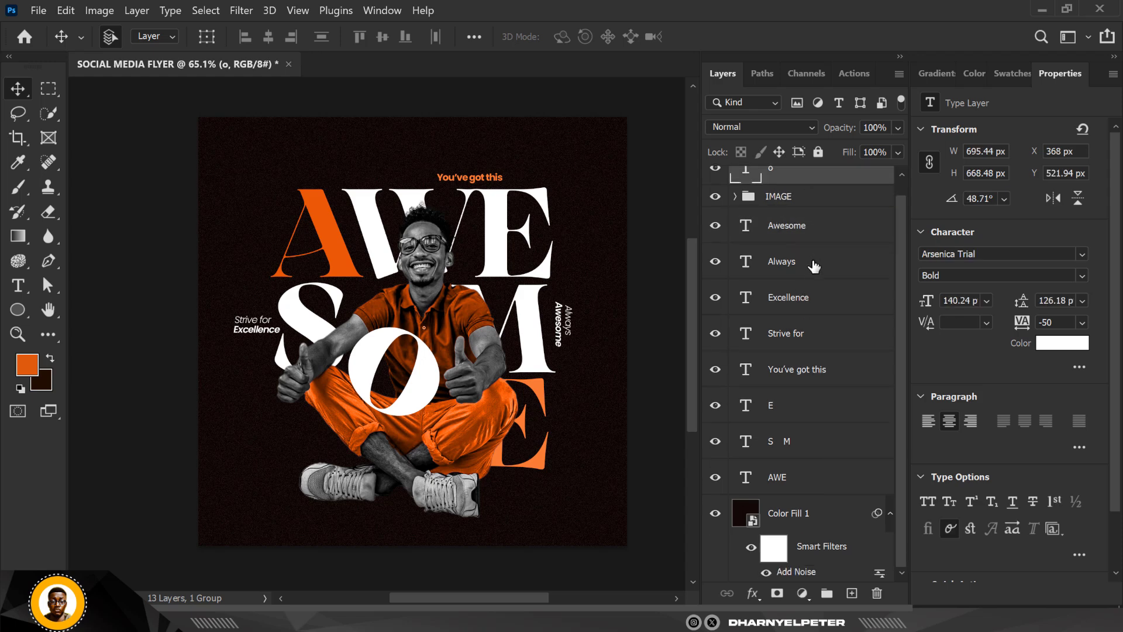
shift+click(817, 487)
key(ctrl+t)
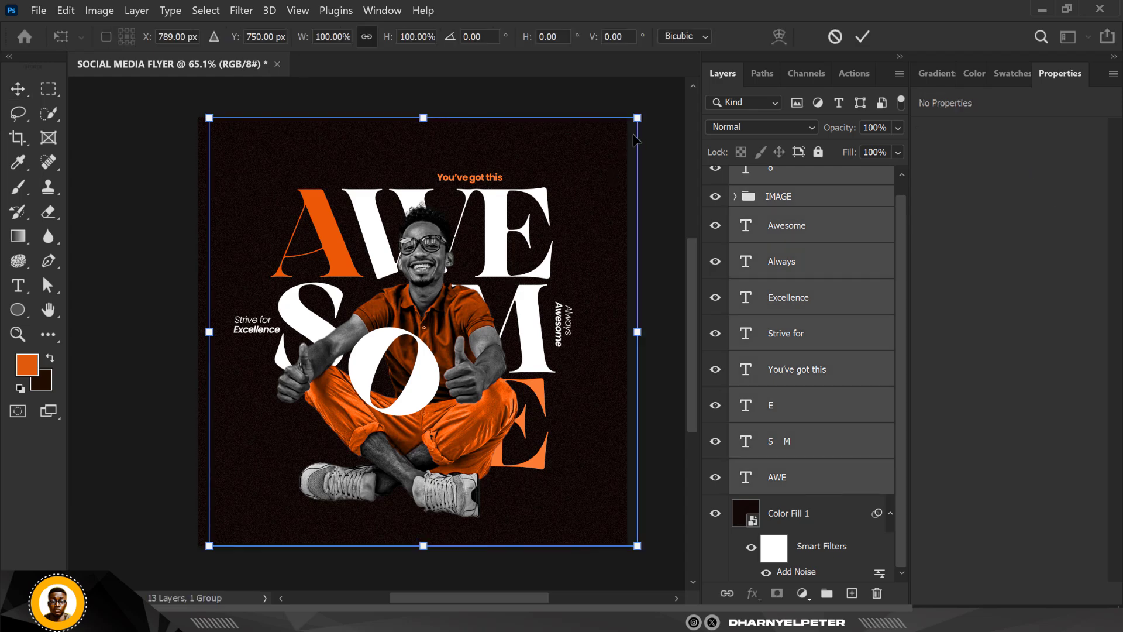
drag(639, 118, 611, 143)
drag(550, 332, 543, 336)
key(Return)
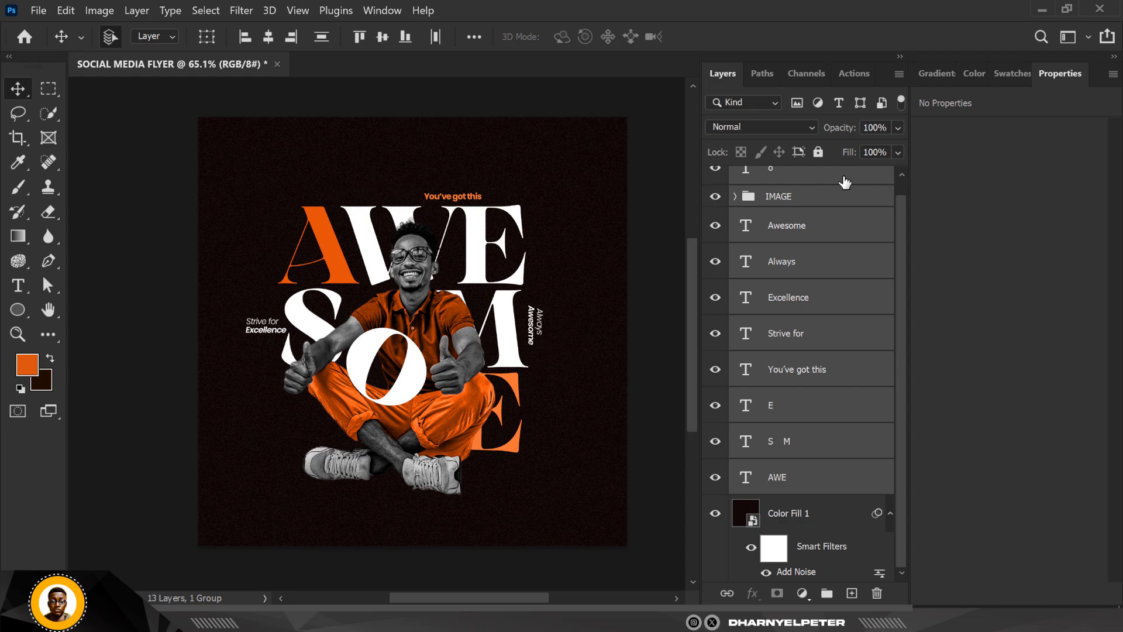
- Add a new empty layer above the o text layer and keep orange e15a0c as the foreground color
scroll(827, 277, up, 1)
click(823, 193)
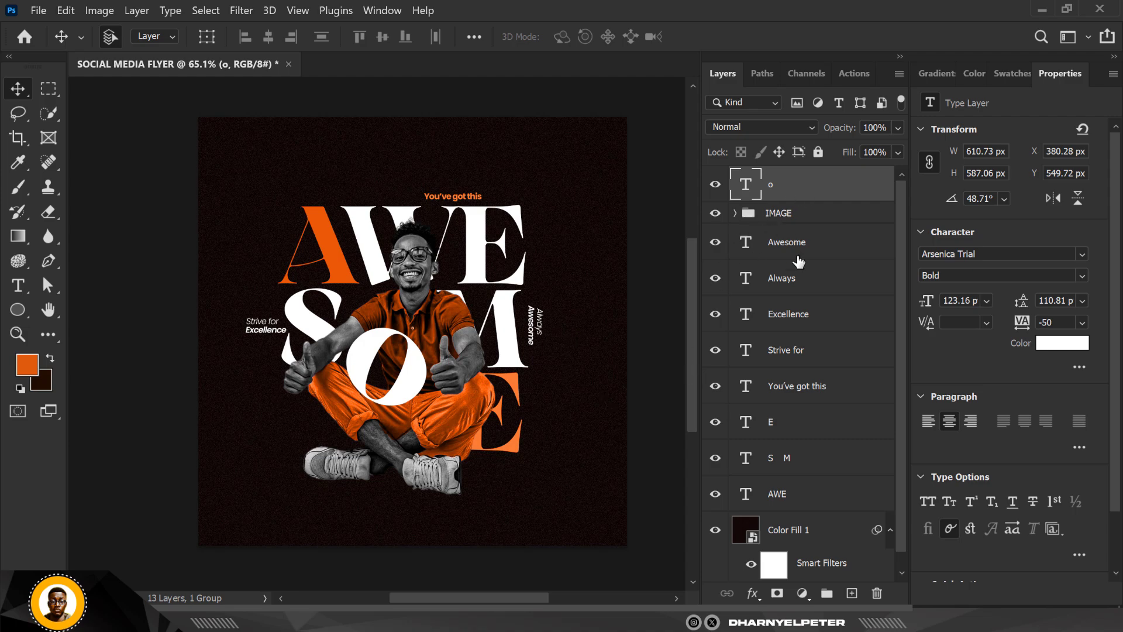
click(851, 594)
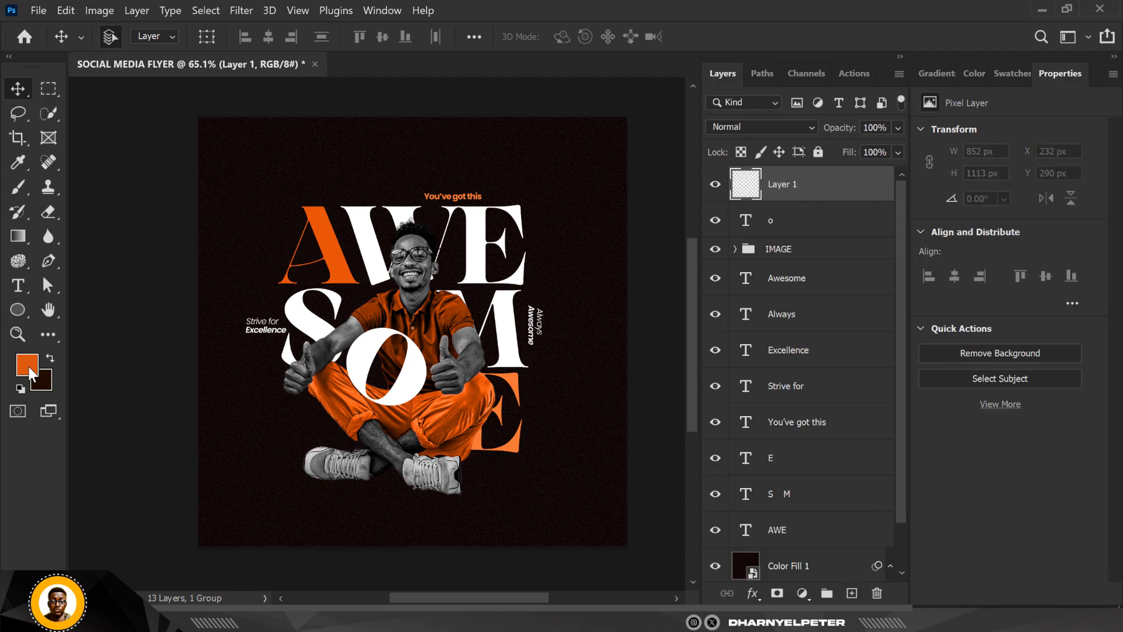
click(28, 369)
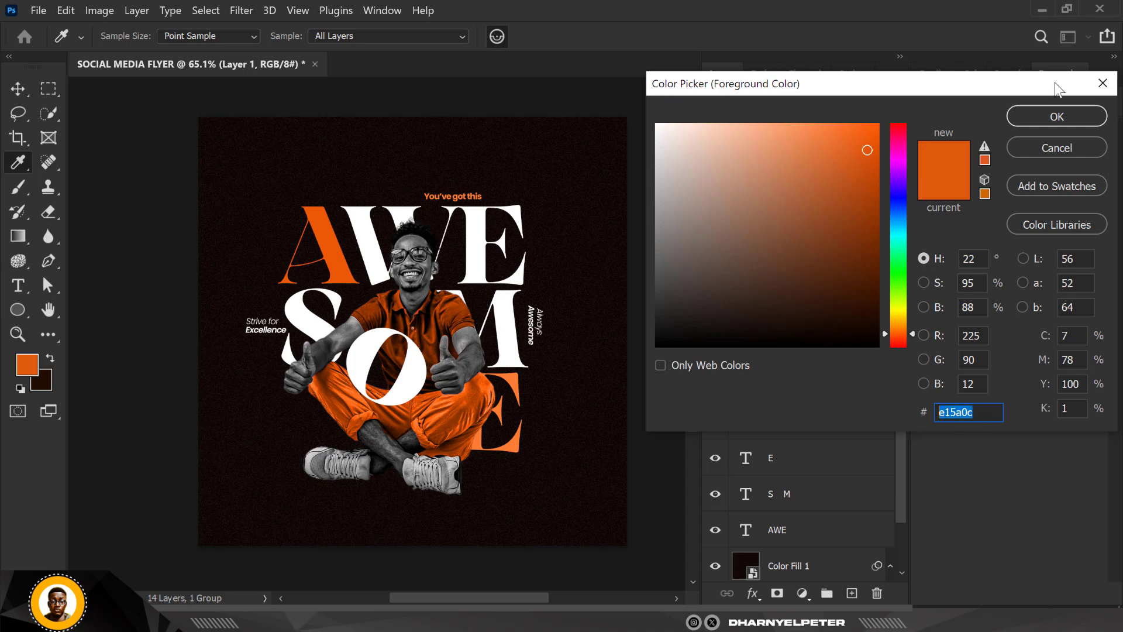
click(1060, 122)
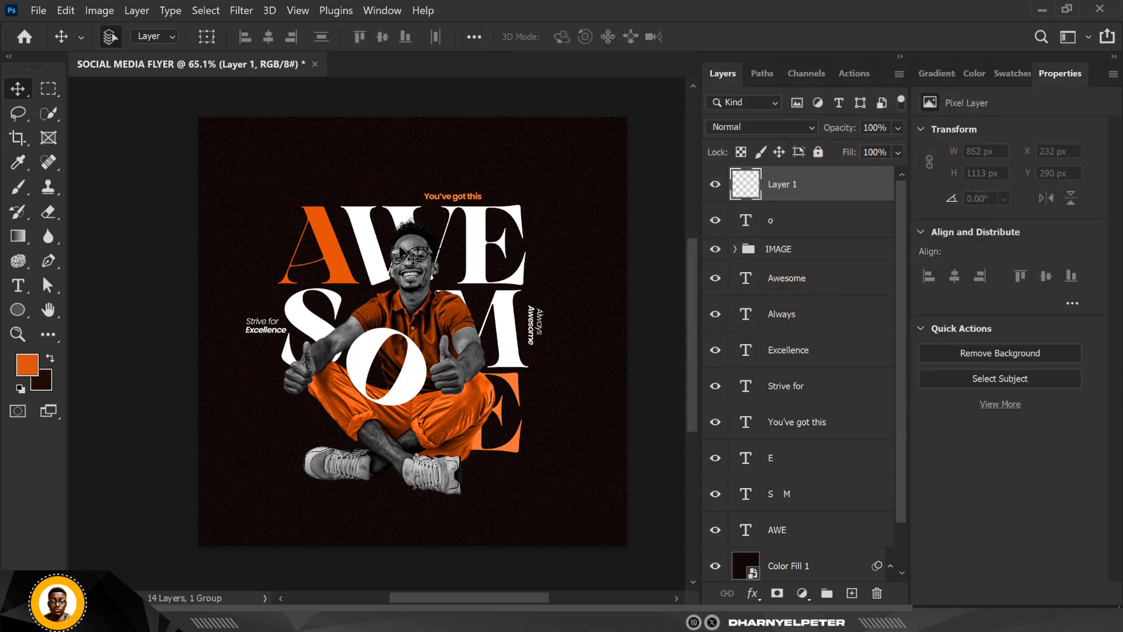
- Activate the Brush tool with the Soft Round Pressure Opacity and Flow preset at 0% hardness, keeping the new layer active
scroll(371, 259, down, 3)
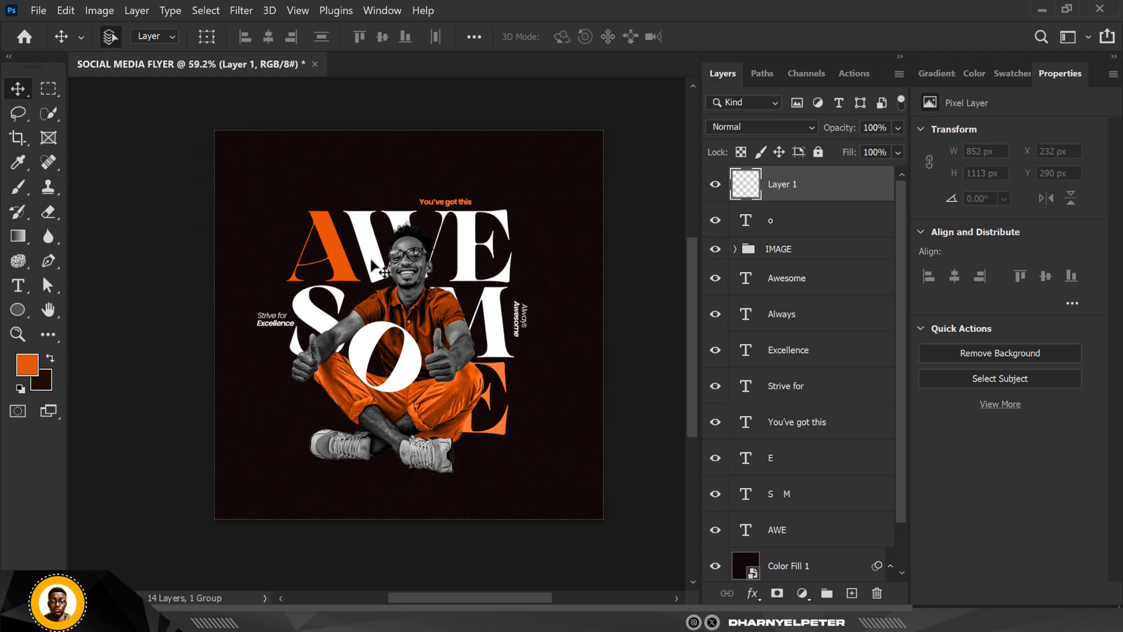
scroll(371, 259, down, 1)
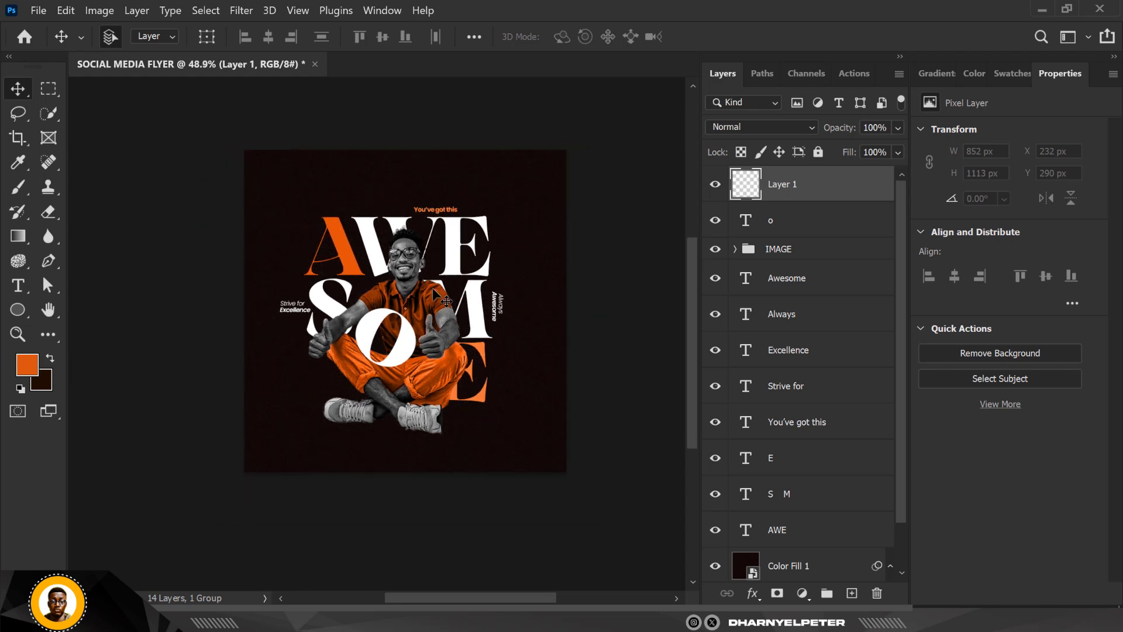
key(b)
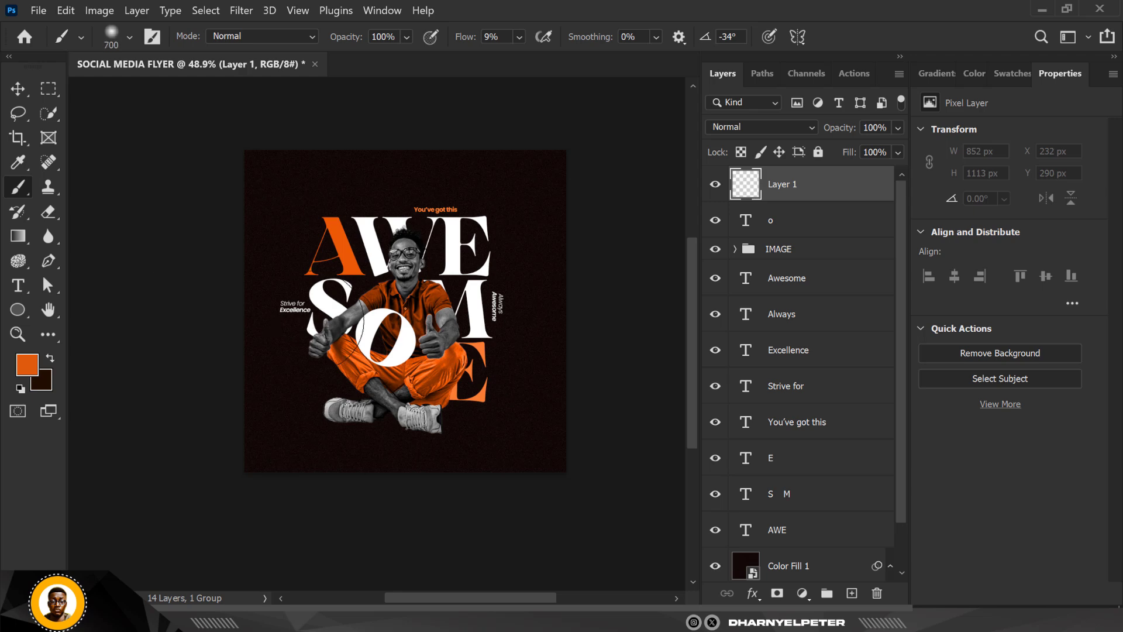
click(129, 38)
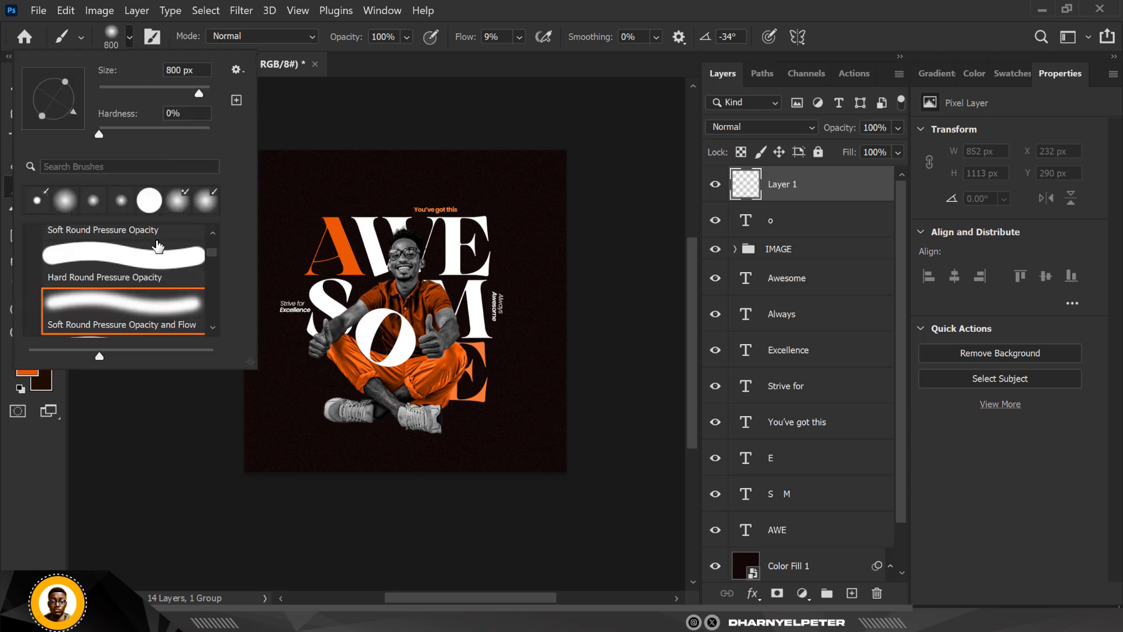
scroll(146, 315, down, 1)
scroll(147, 316, down, 2)
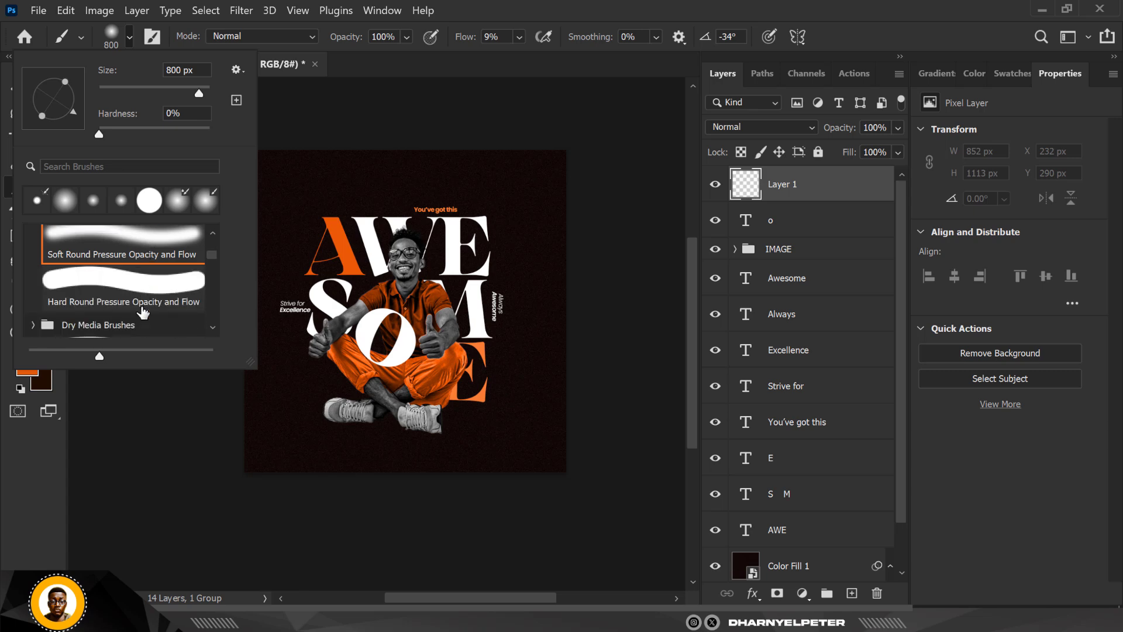
scroll(143, 313, up, 4)
scroll(142, 310, up, 2)
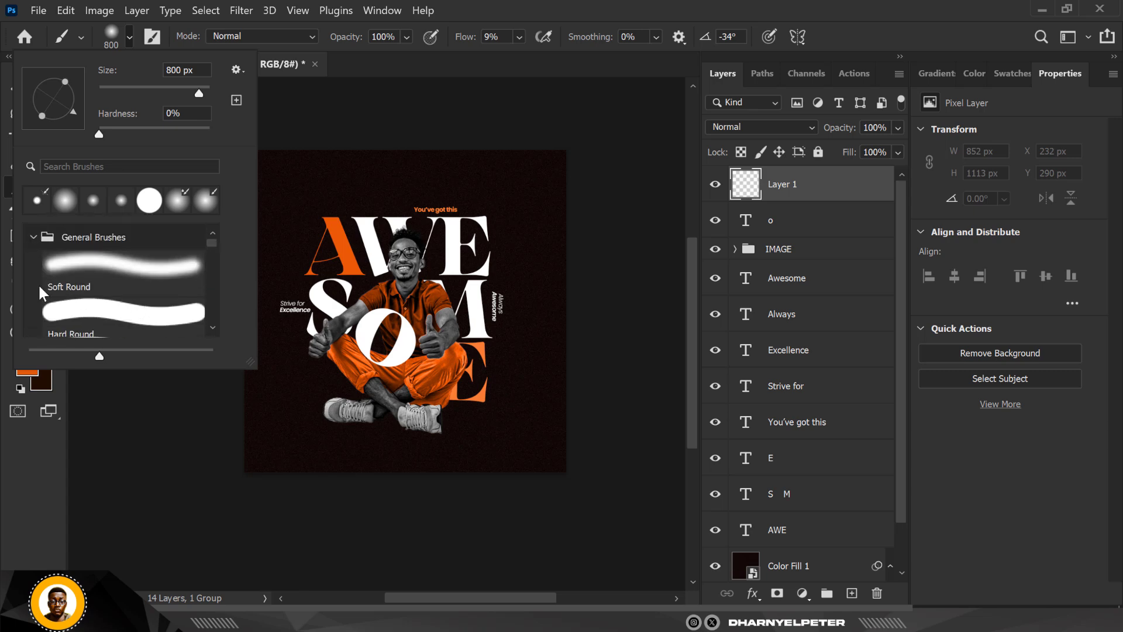
scroll(151, 314, down, 6)
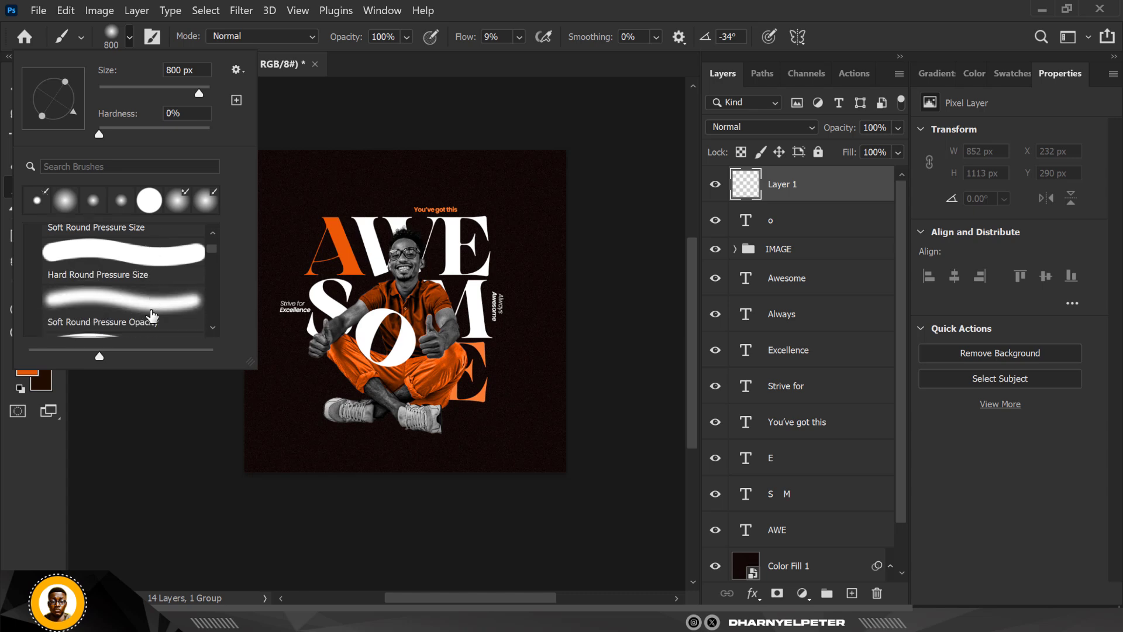
scroll(151, 313, down, 1)
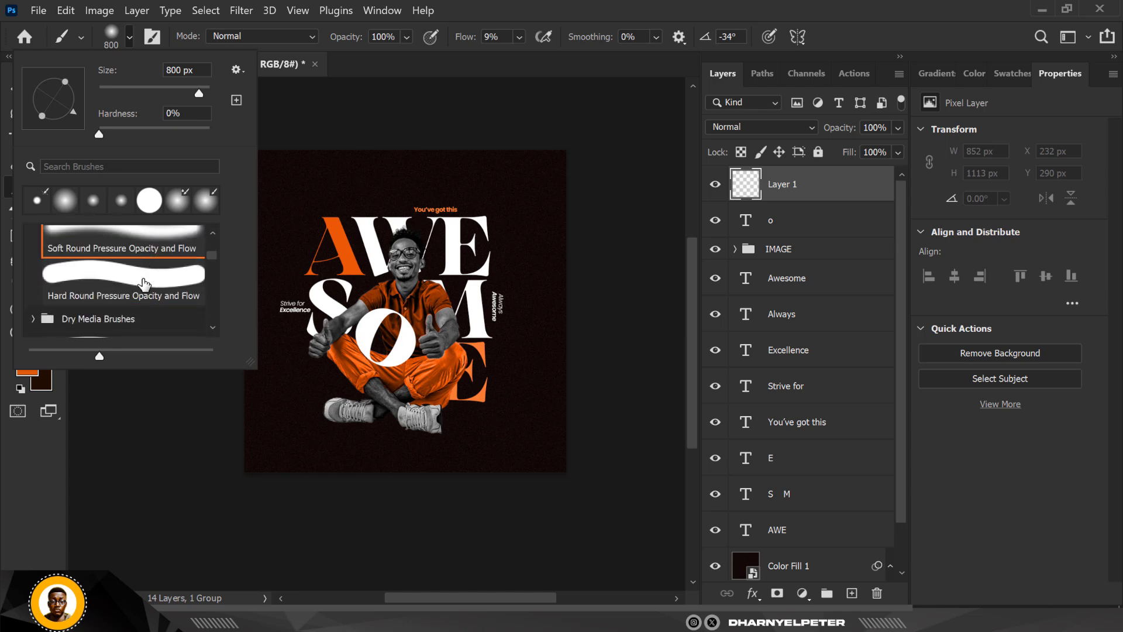
click(821, 194)
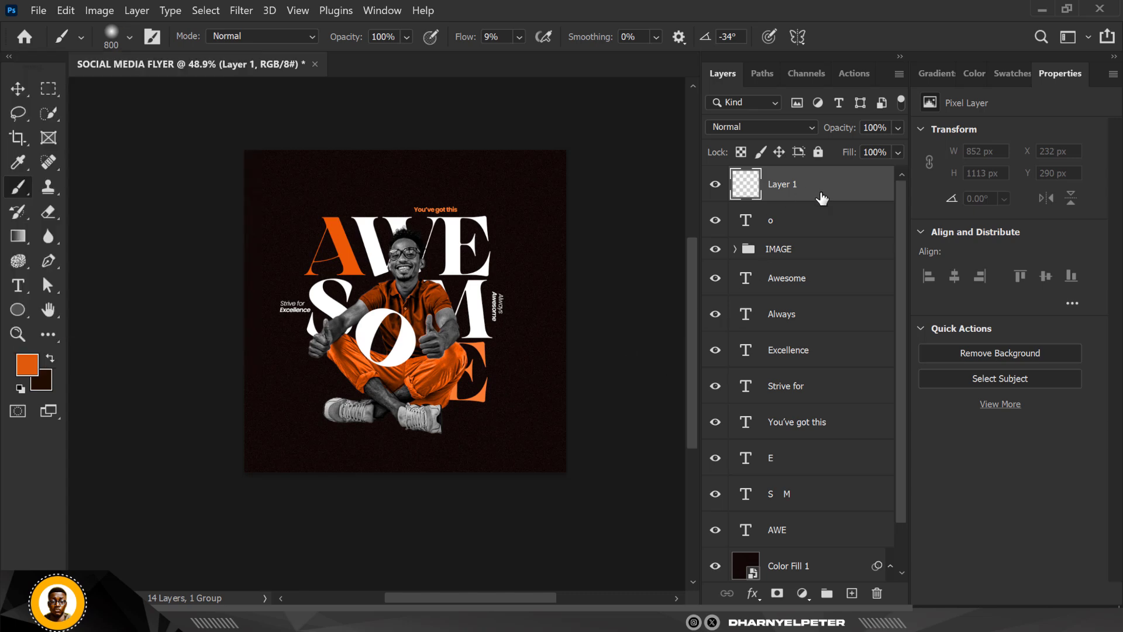
- Enlarge the soft brush to 1200 px for painting over the flyer's lower-right corner
scroll(515, 437, up, 2)
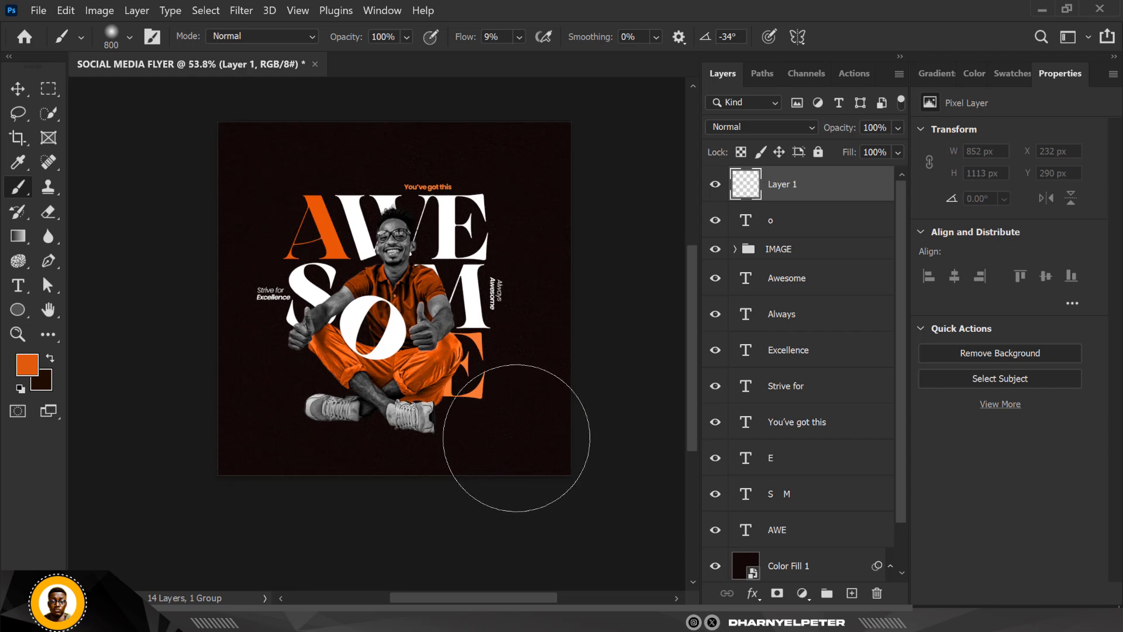
key(bracketright)
key(bracketright)
key(bracketright)
key(bracketright)
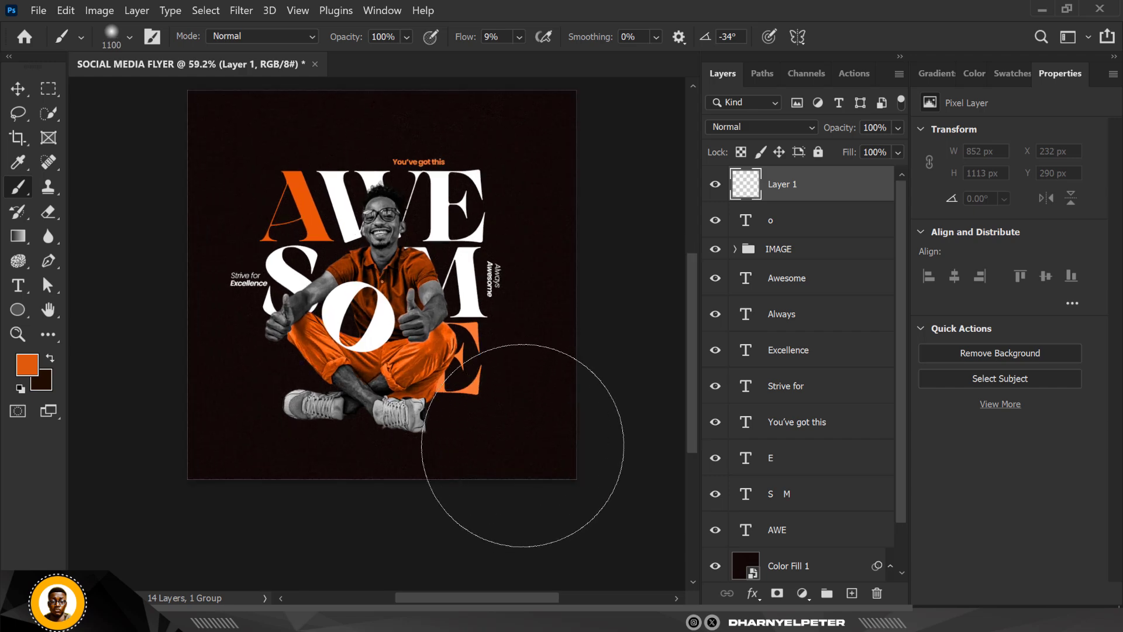
scroll(497, 415, down, 2)
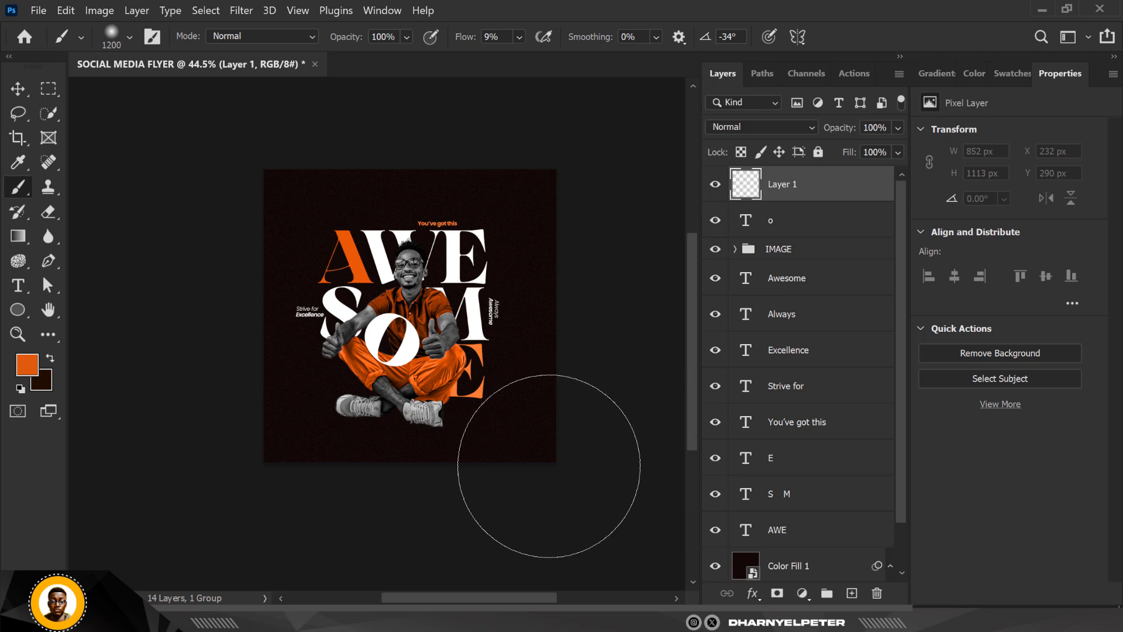
- Undo a faint test dab, raise the brush flow to 100% and paint one soft orange glow in the flyer's lower-right corner
click(549, 465)
key(ctrl+z)
click(519, 37)
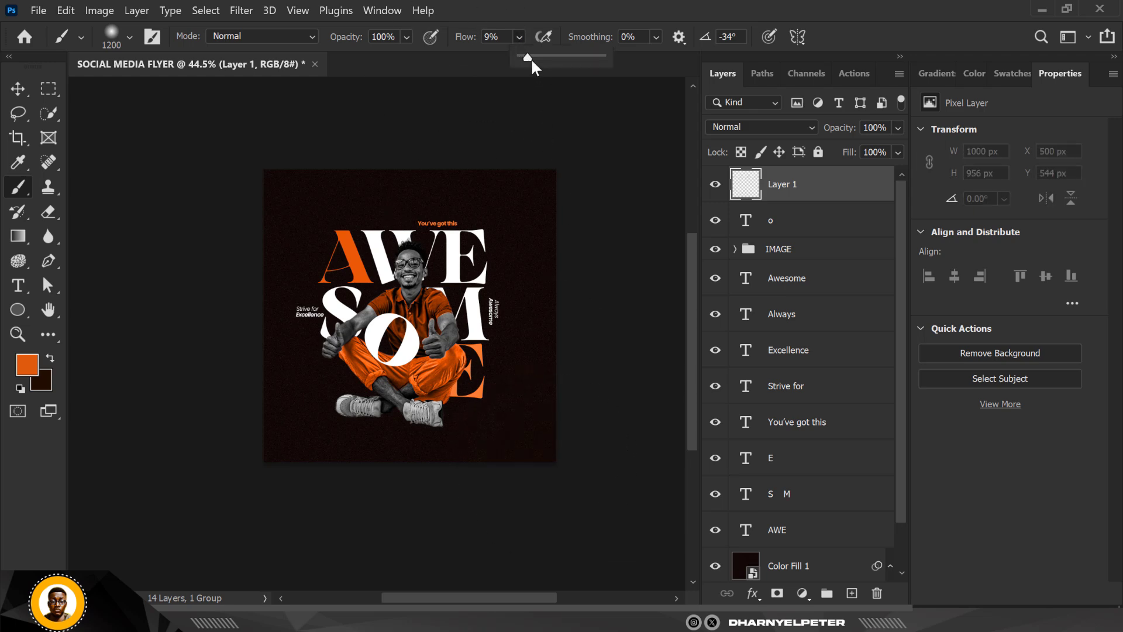
drag(532, 61, 609, 61)
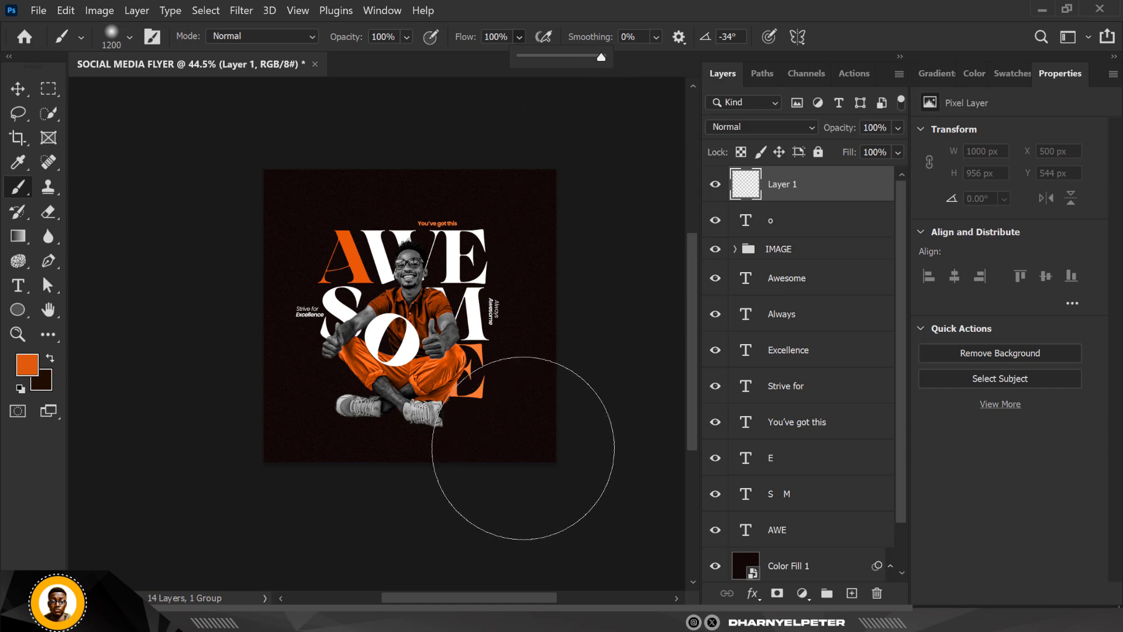
click(523, 448)
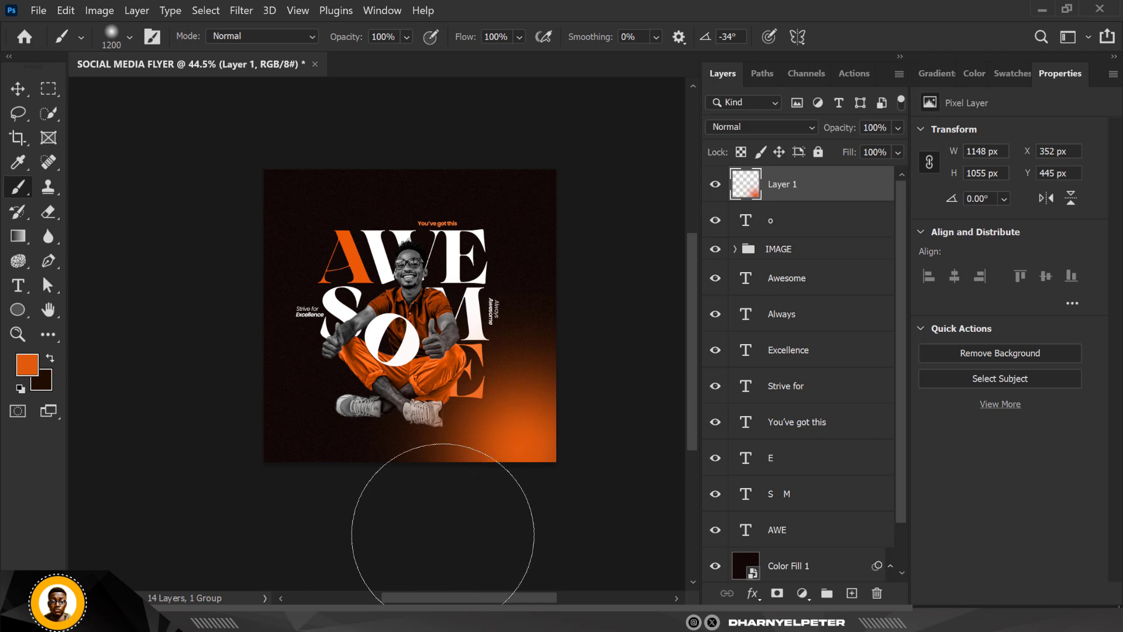
- Paint a soft orange glow in the flyer's lower-left corner with the 1200 px brush, and switch to the Move tool
click(229, 467)
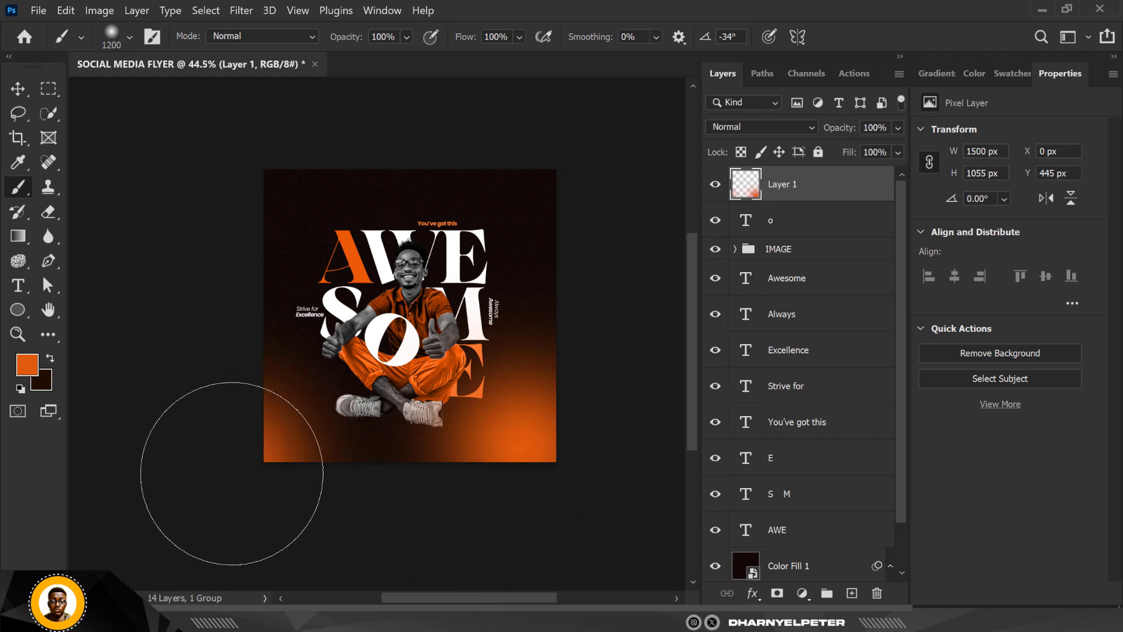
scroll(246, 229, up, 3)
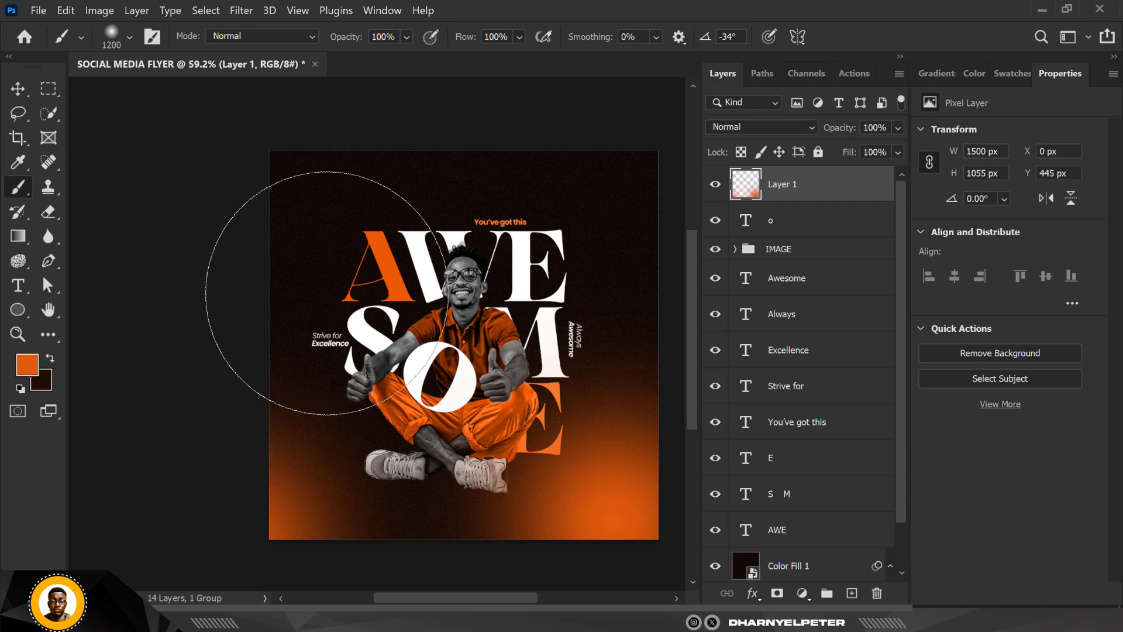
click(18, 90)
scroll(218, 266, down, 3)
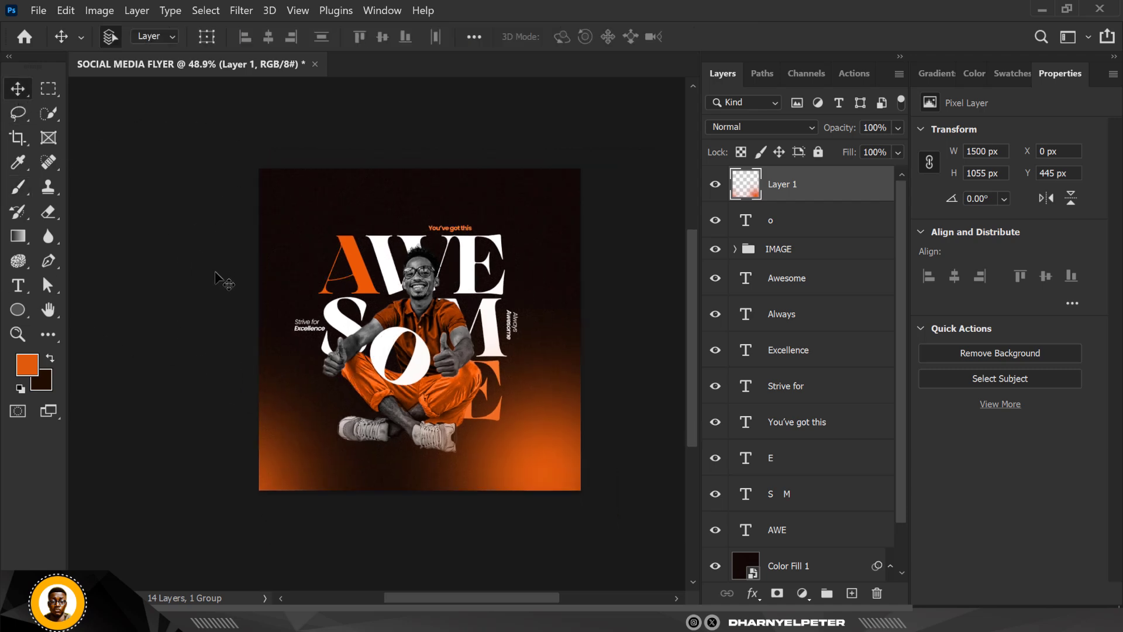
scroll(396, 340, up, 4)
scroll(398, 175, up, 3)
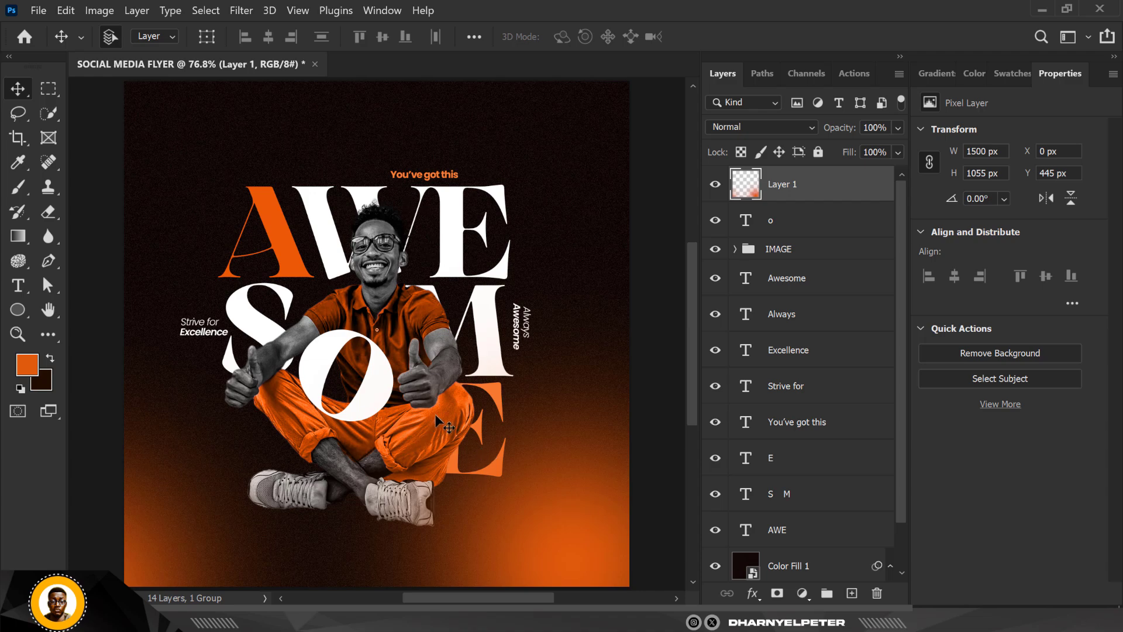
scroll(439, 421, down, 2)
scroll(437, 416, up, 3)
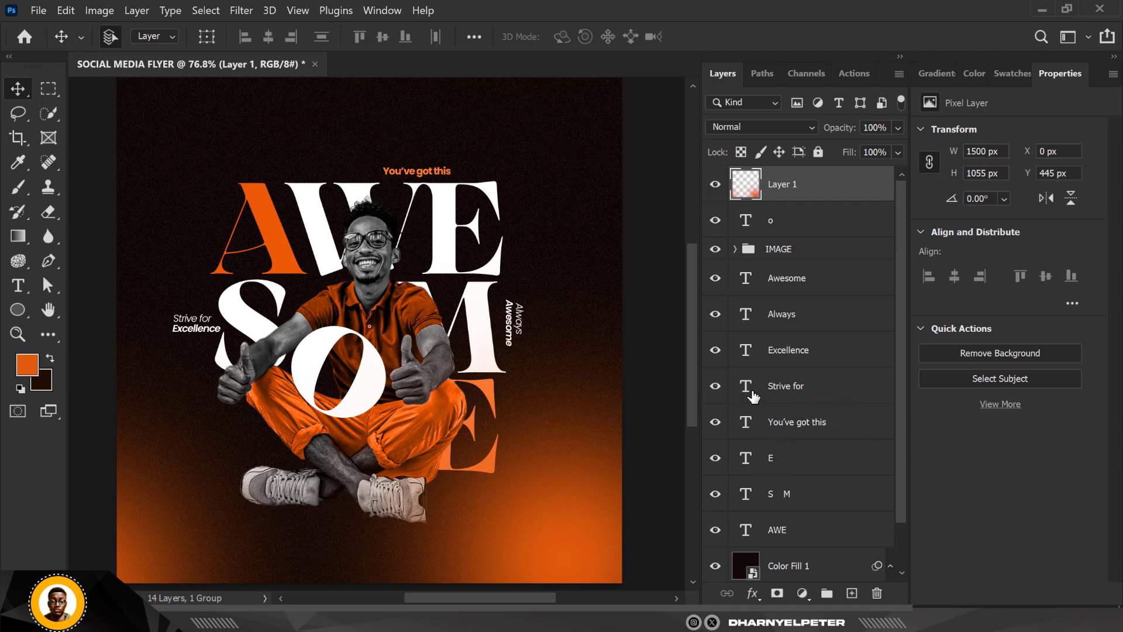
scroll(386, 344, down, 2)
scroll(387, 345, up, 2)
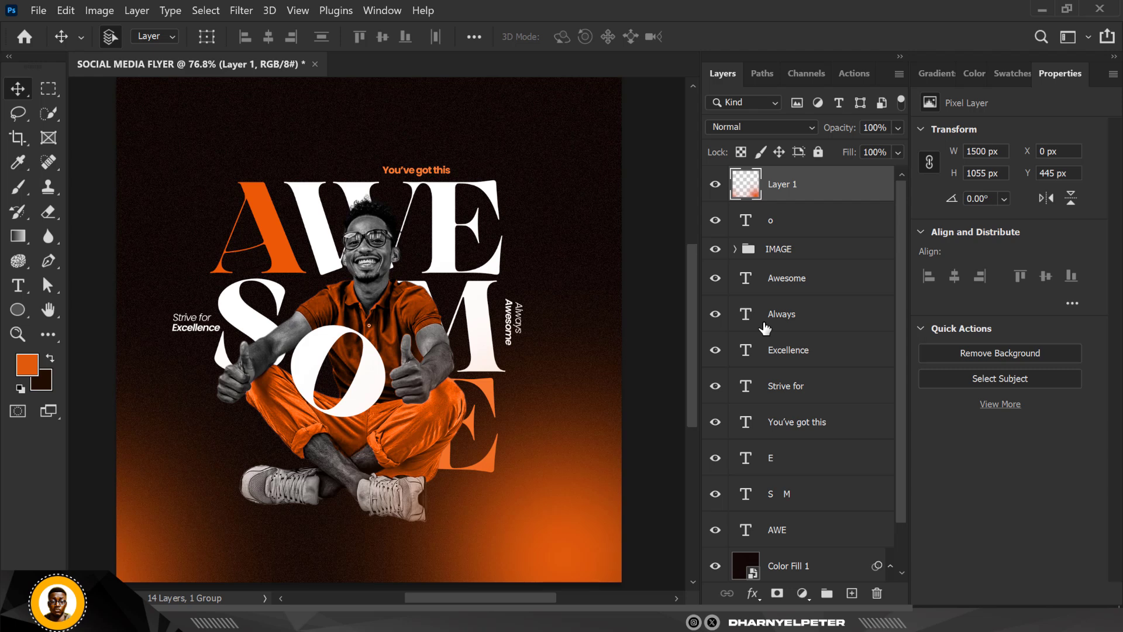
- Add a new layer above the Black & White adjustment in the IMAGE group and clip it to the man's photo
click(735, 250)
click(873, 277)
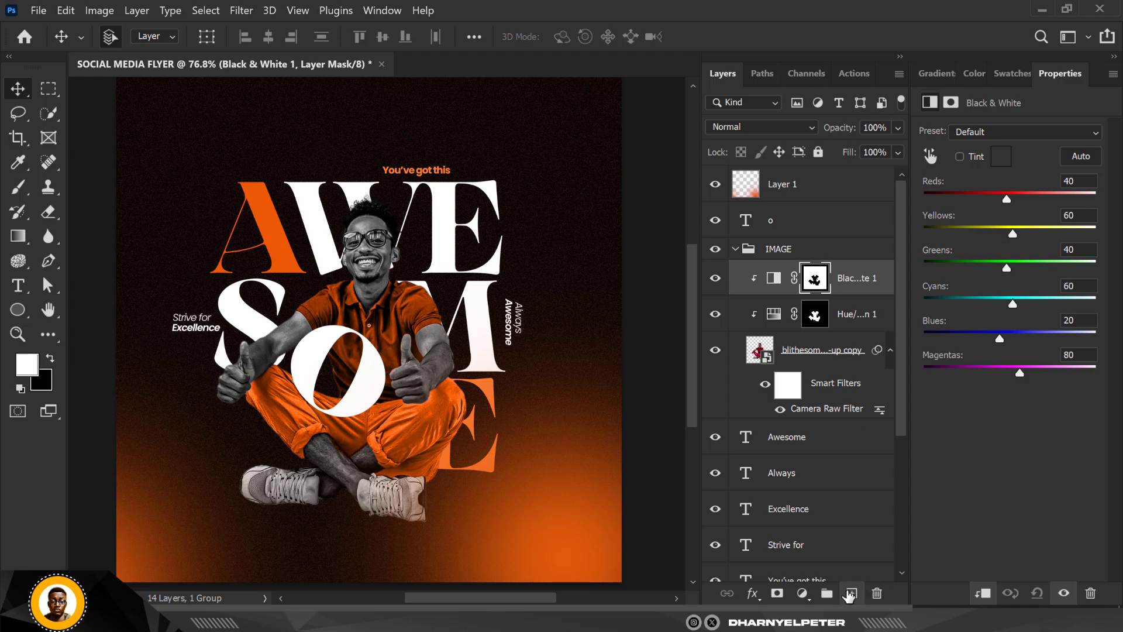
click(851, 593)
right_click(864, 283)
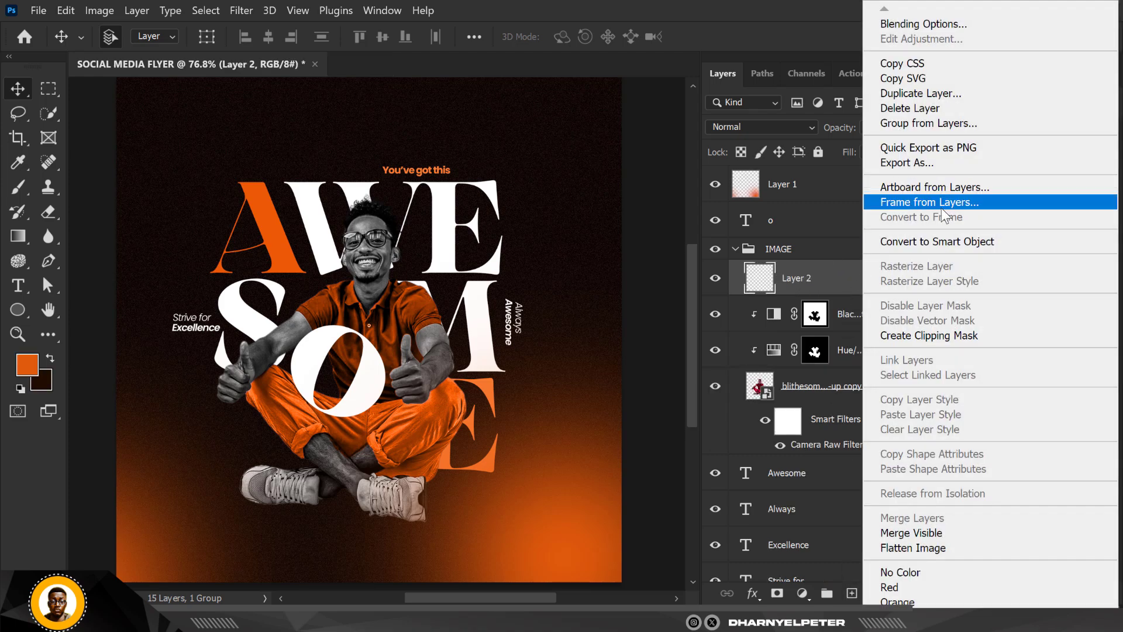
click(927, 336)
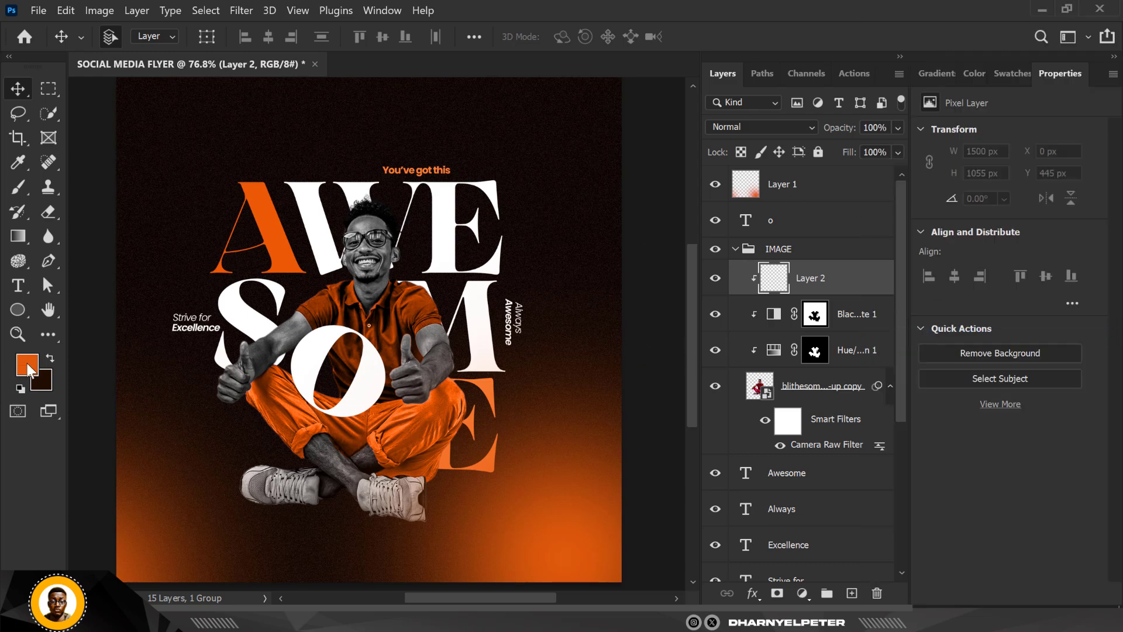
- Activate the Brush tool at 150 px and set the new clipped layer's blend mode to Screen
click(19, 188)
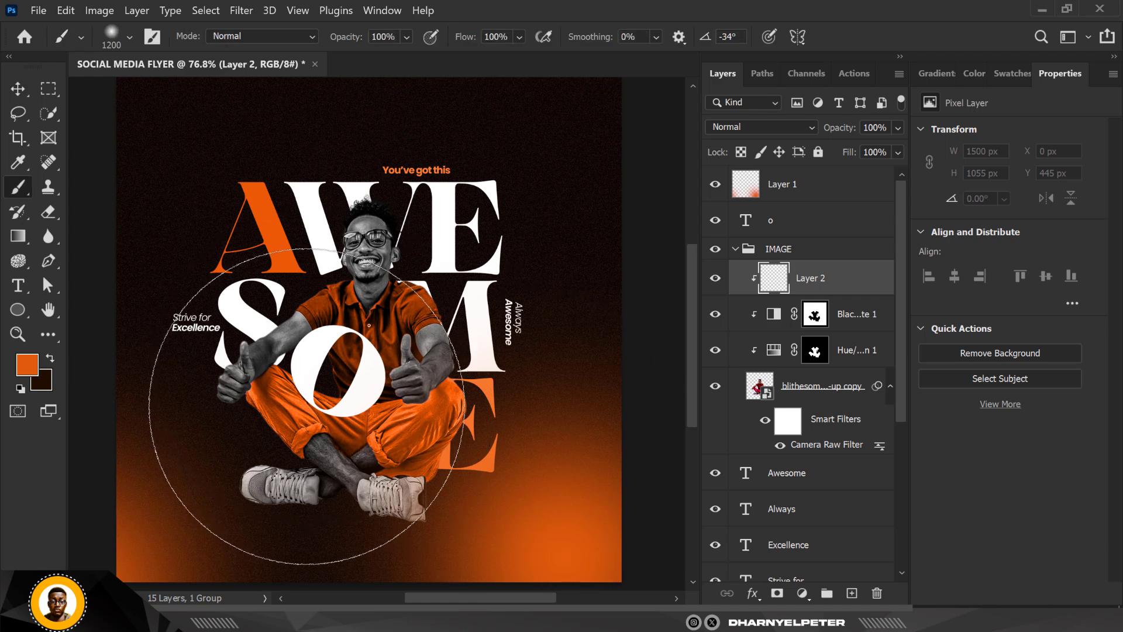
key(bracketleft)
key(bracketleft)
key(bracketleft)
key(bracketleft)
key(bracketleft)
key(bracketleft)
key(bracketleft)
key(bracketleft)
key(bracketleft)
key(bracketleft)
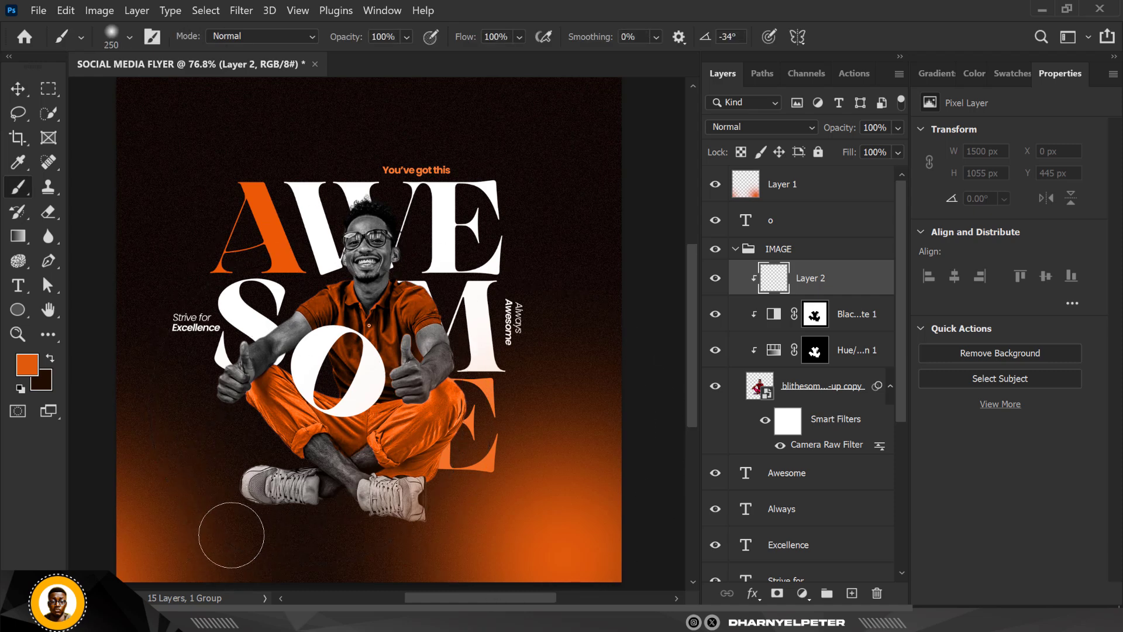
key(bracketleft)
click(796, 130)
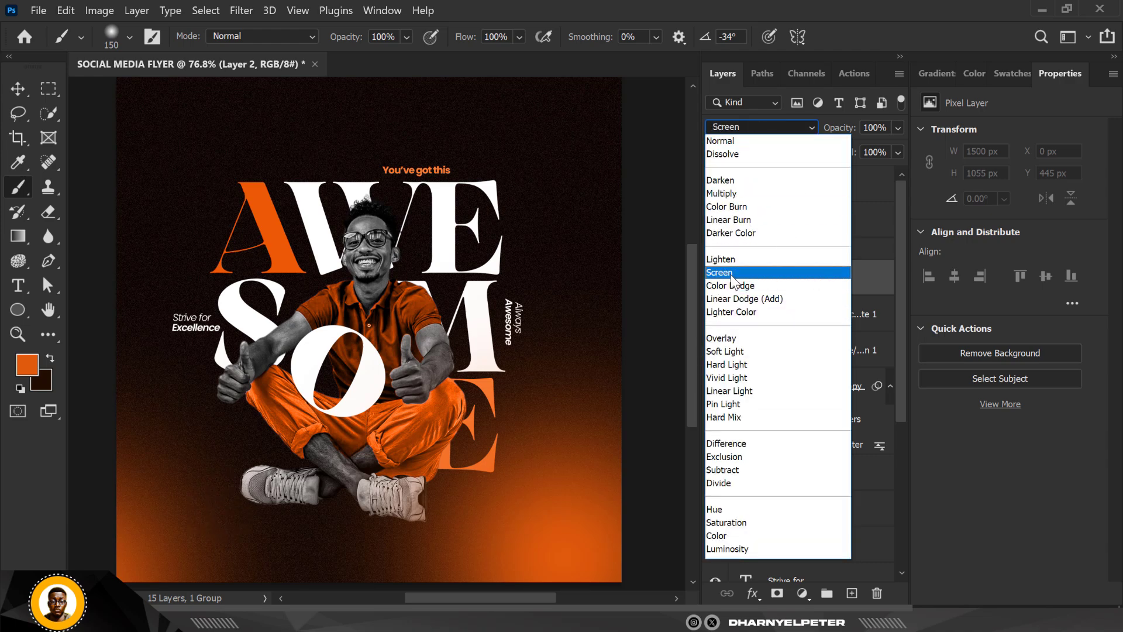
click(778, 278)
- Paint orange rim light along the man's left-hand side, covering the shoe, hand, forearm edge and outer trouser leg
mouse_move(224, 512)
mouse_down()
mouse_move(312, 523)
mouse_move(229, 545)
mouse_up()
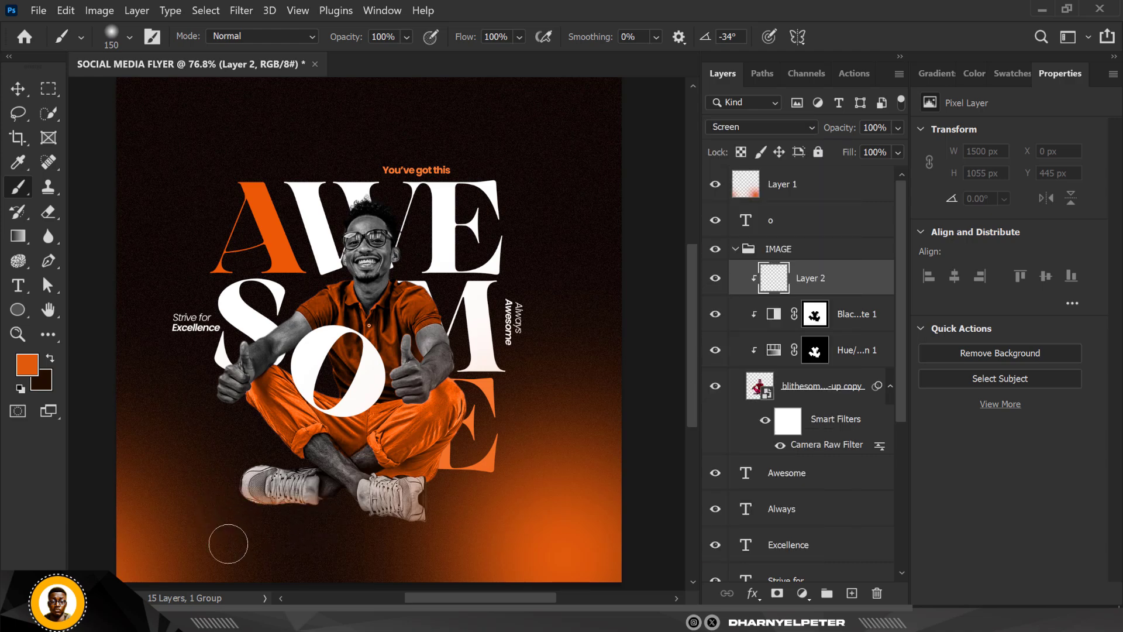
mouse_move(209, 477)
mouse_down()
mouse_move(249, 454)
mouse_move(275, 467)
mouse_move(190, 405)
mouse_up()
drag(190, 400, 202, 354)
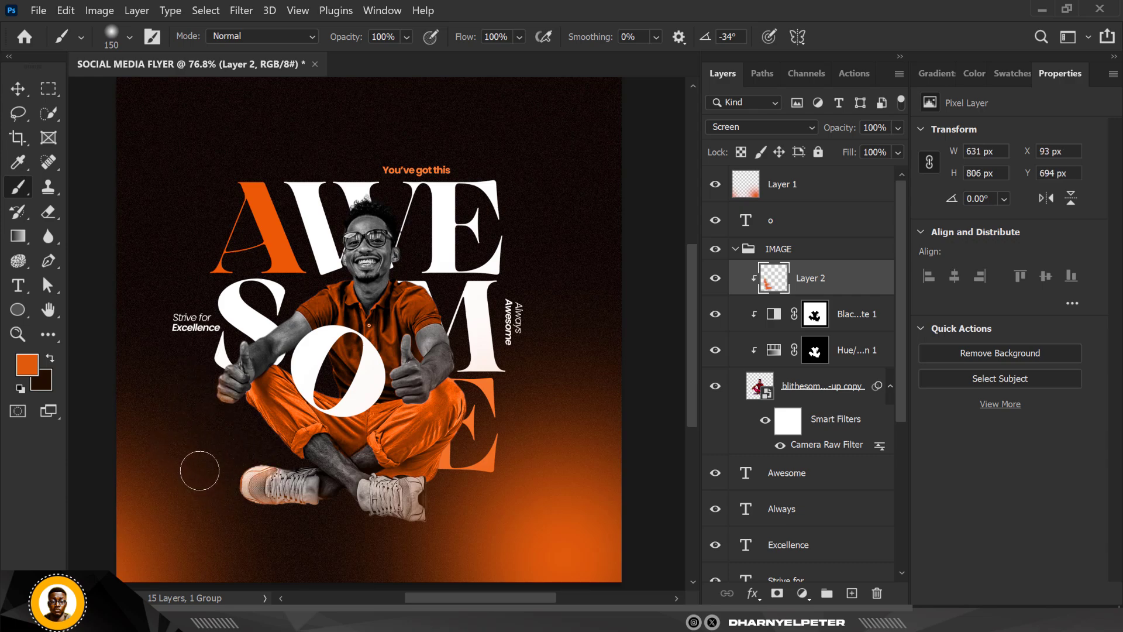
scroll(226, 335, up, 5)
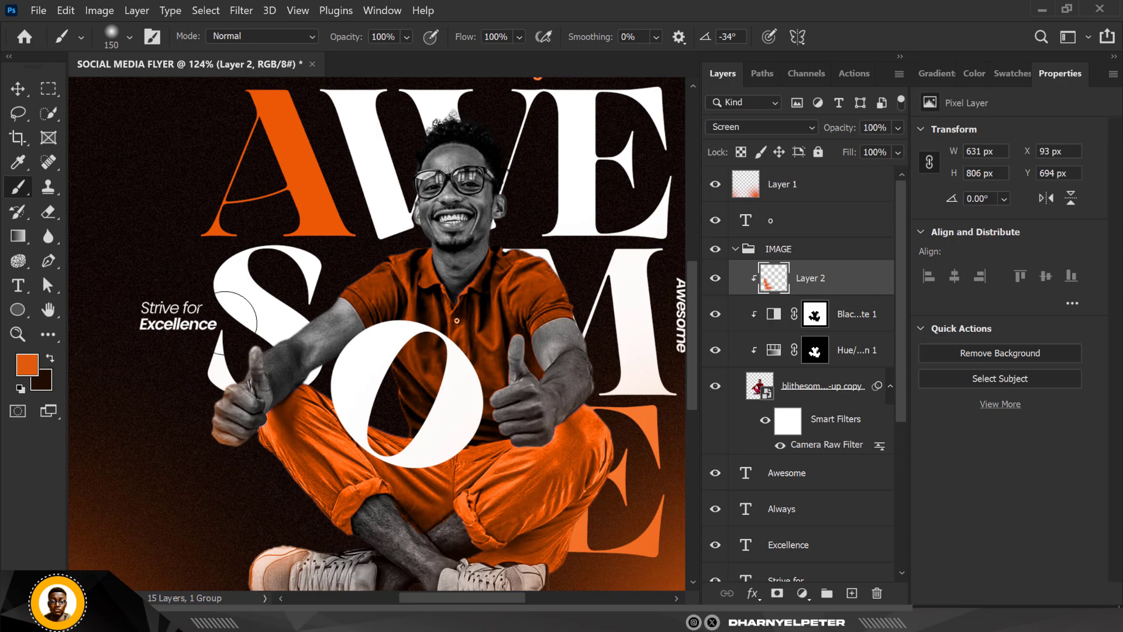
mouse_move(238, 319)
mouse_down()
mouse_move(281, 296)
mouse_move(275, 317)
mouse_up()
scroll(276, 317, down, 4)
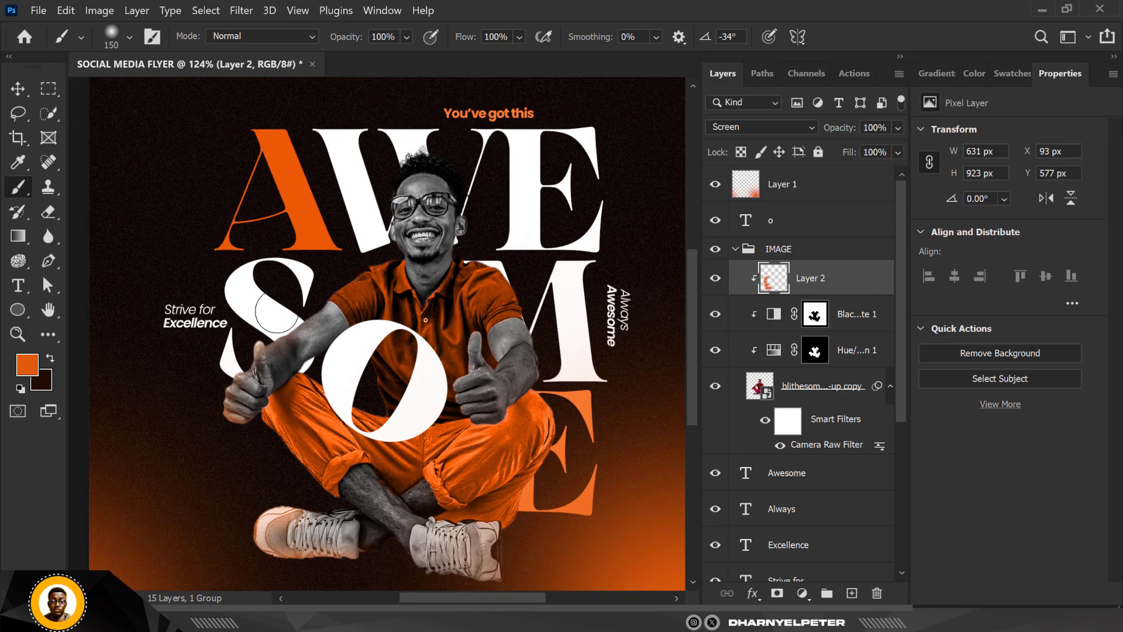
scroll(286, 449, up, 4)
drag(251, 404, 327, 475)
scroll(272, 468, down, 4)
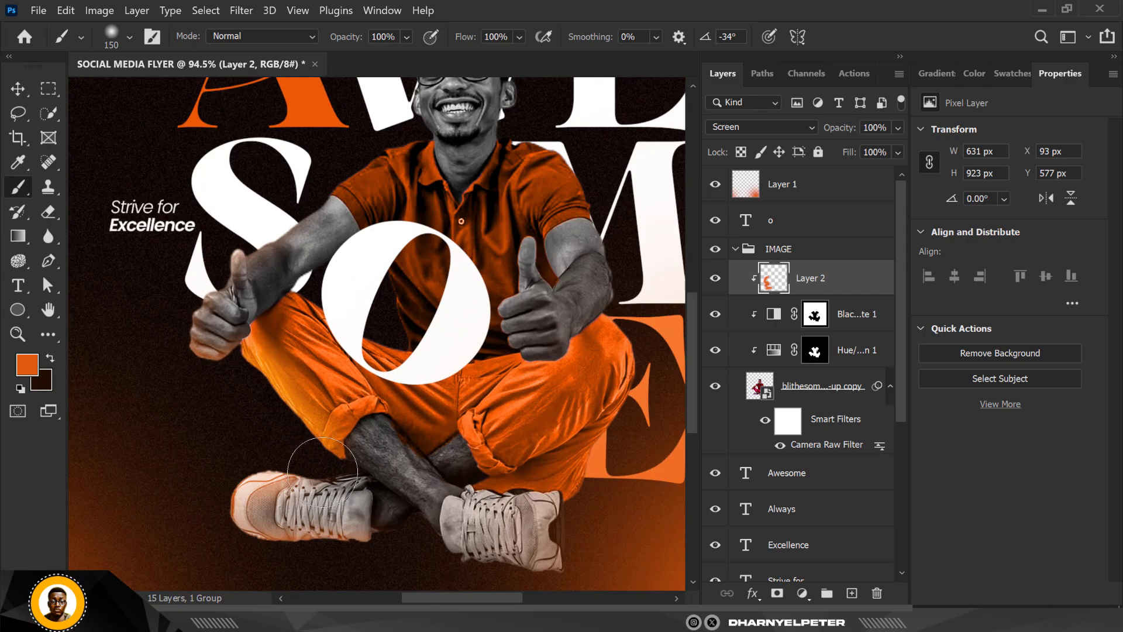
- Reduce the brush to 45 px, undo a test stroke below the trouser cuff, and paint orange along the left-hand shoe's underside
scroll(265, 467, up, 4)
scroll(379, 529, up, 1)
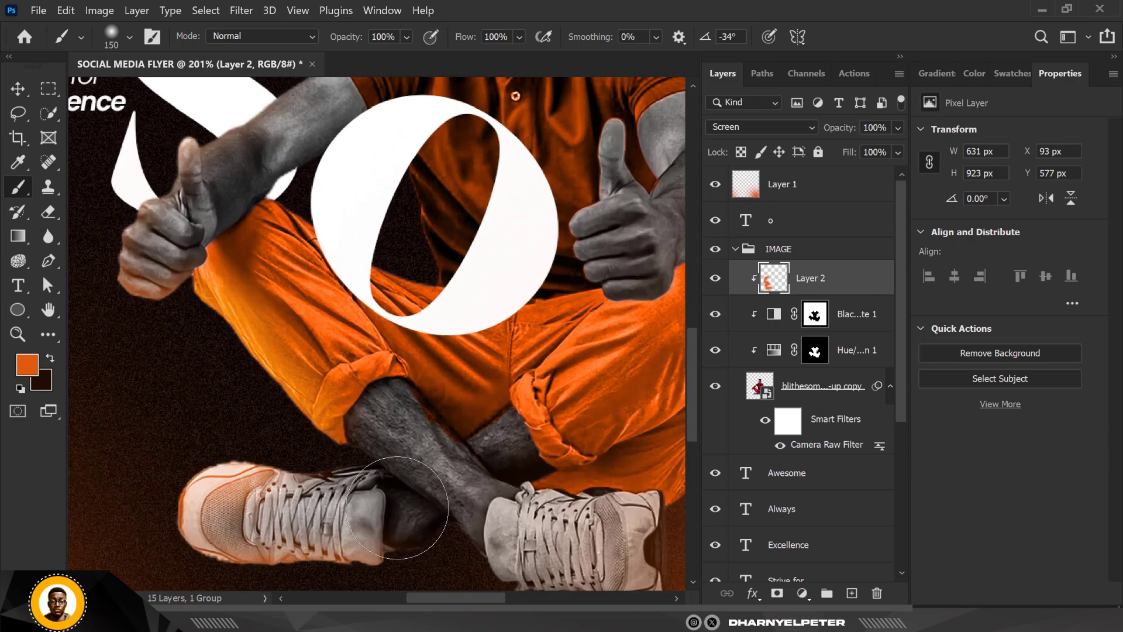
key(bracketleft)
key(bracketleft)
key(bracketleft)
key(bracketleft)
key(bracketleft)
key(bracketleft)
key(bracketleft)
key(bracketleft)
drag(362, 445, 392, 475)
key(ctrl+z)
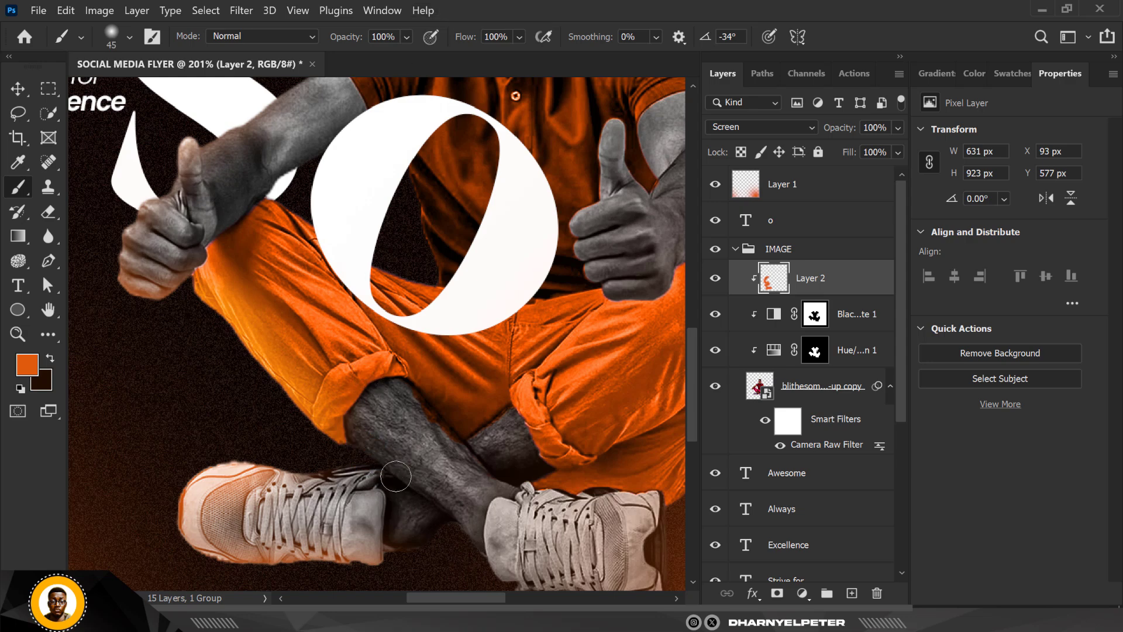
drag(414, 546, 401, 555)
scroll(357, 550, down, 4)
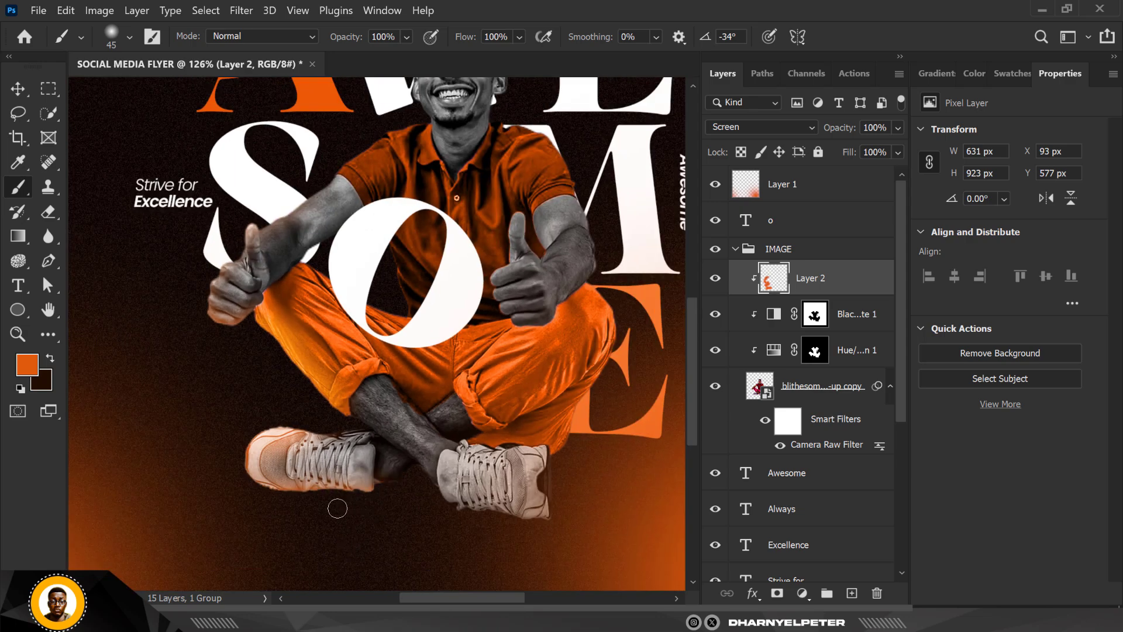
drag(341, 511, 298, 501)
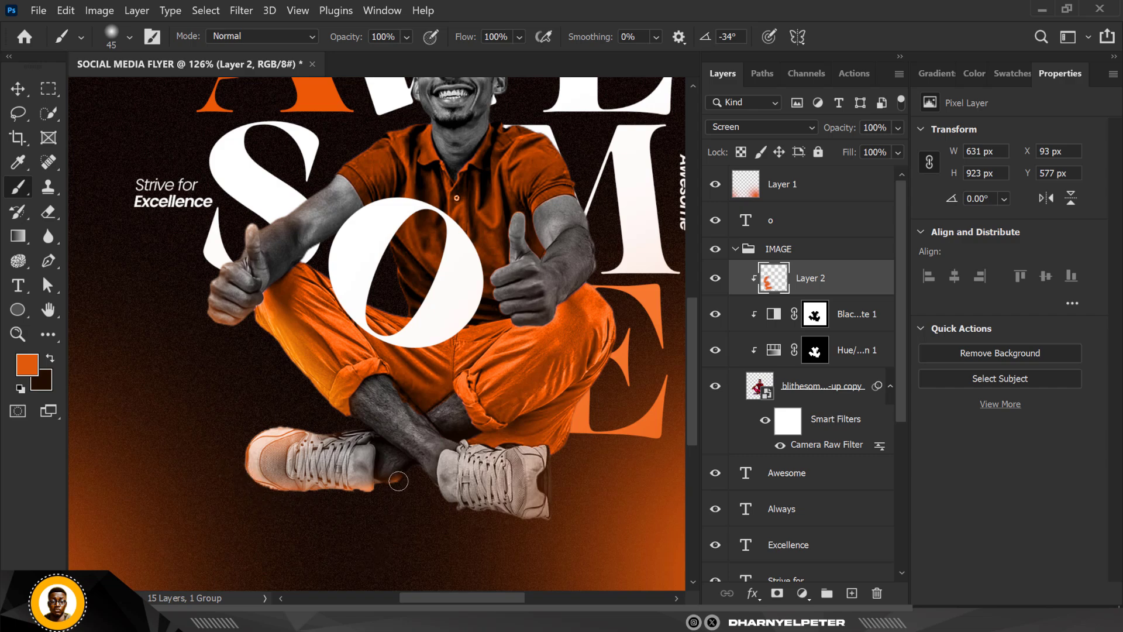
- Paint a thin orange rim along the lower edges of the ankle and shin between the two shoes
drag(398, 481, 406, 475)
scroll(427, 534, up, 8)
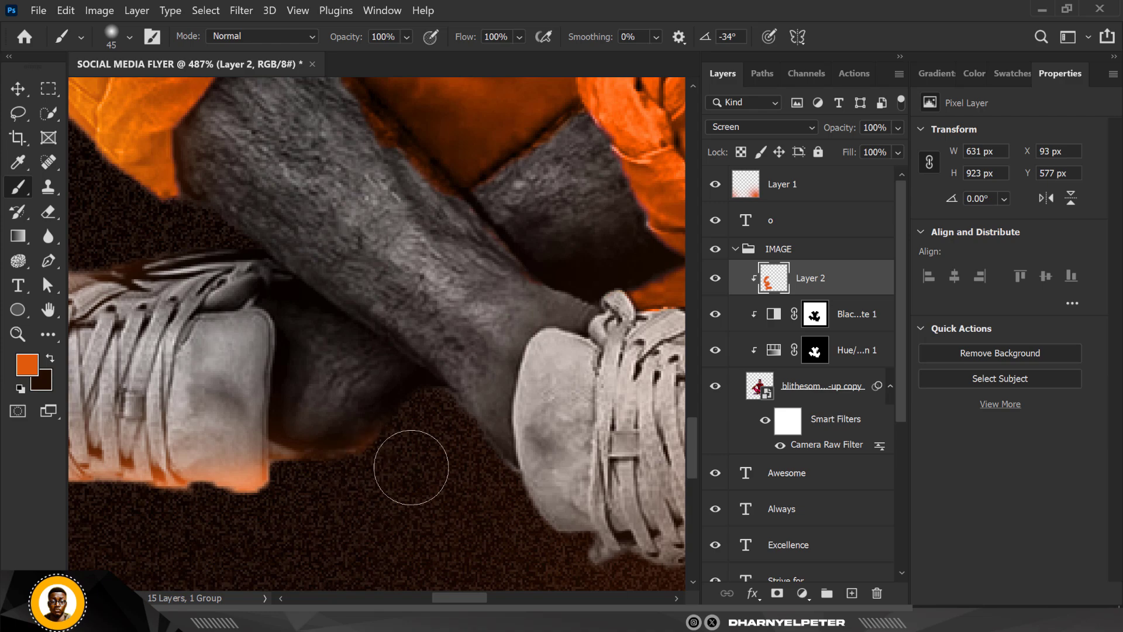
drag(344, 519, 361, 504)
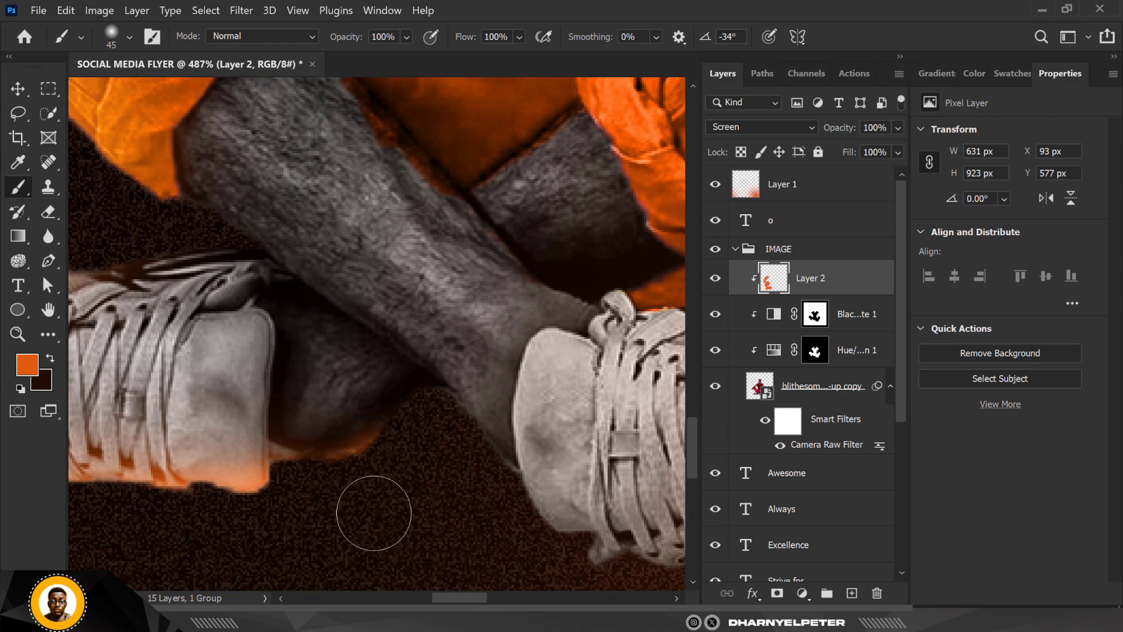
scroll(490, 514, down, 3)
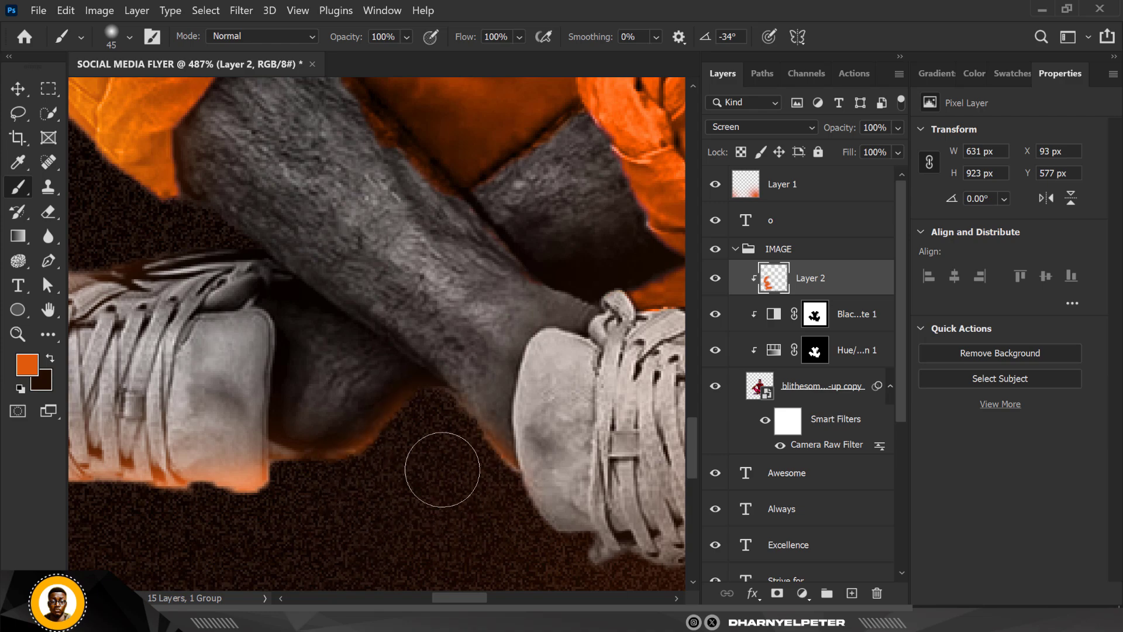
scroll(461, 476, down, 6)
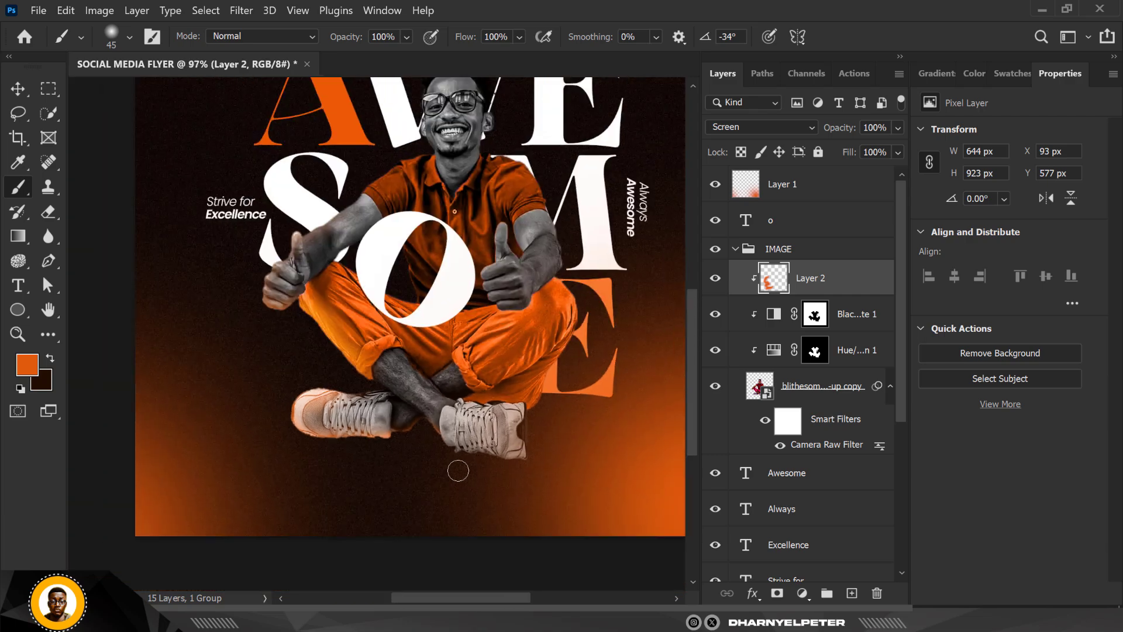
- Paint an orange rim along the toe side and underside of the right-hand shoe with the 45 px brush
scroll(456, 468, up, 6)
mouse_move(451, 452)
mouse_down()
mouse_move(416, 427)
mouse_move(462, 451)
mouse_move(405, 408)
mouse_up()
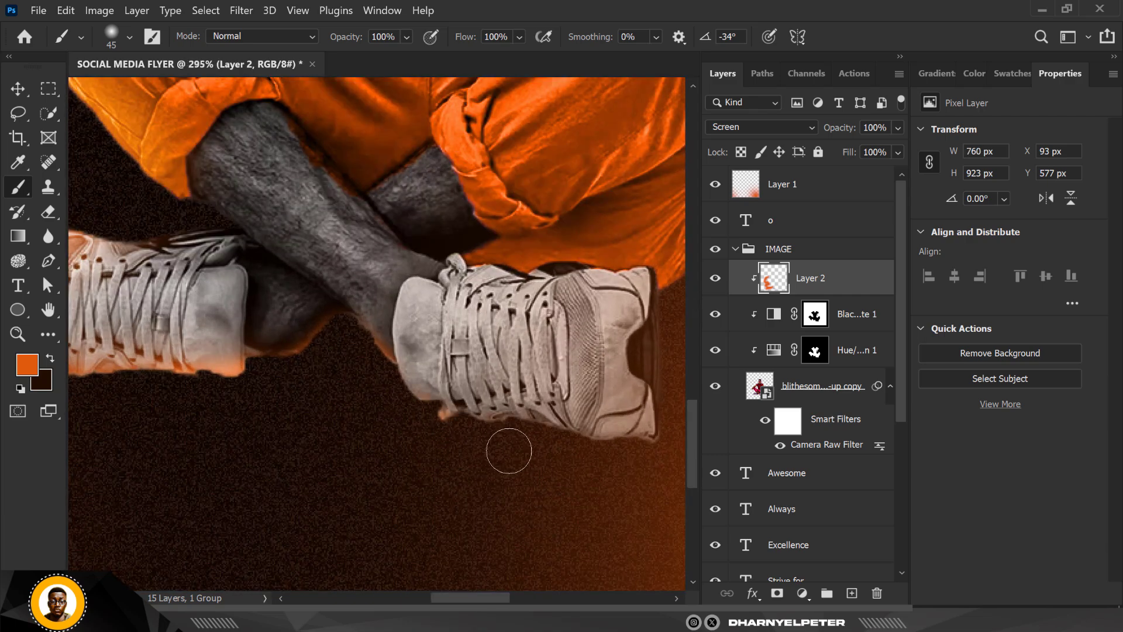
drag(580, 470, 474, 454)
scroll(446, 399, down, 2)
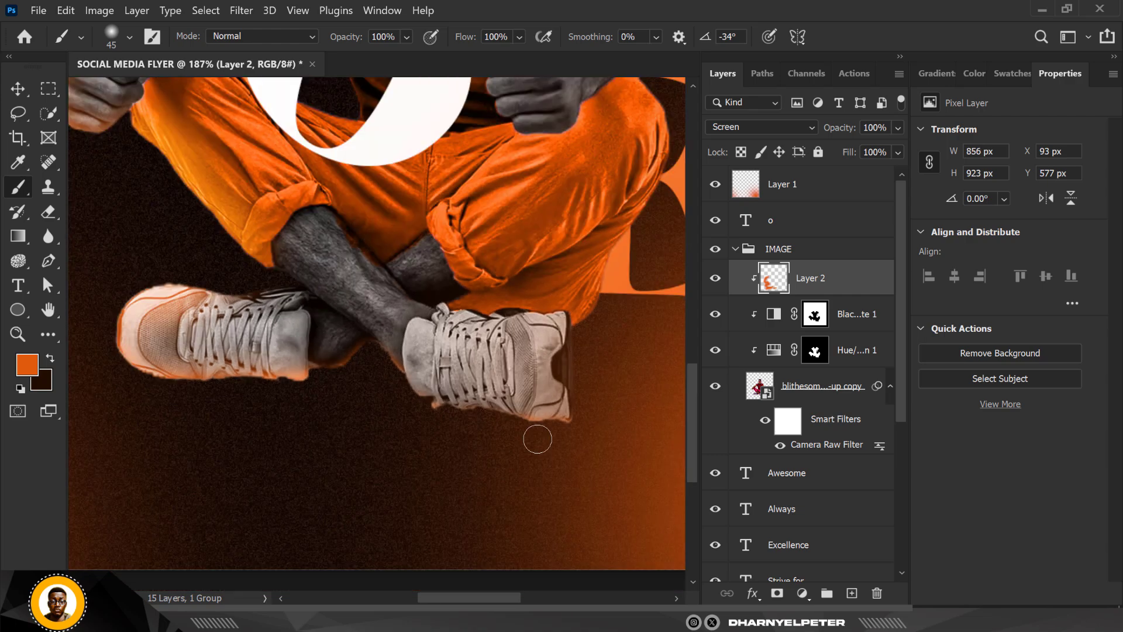
- Enlarge the brush to 125 px and paint orange light on the right-hand shoe's heel and the outer trouser leg up to the knee
key(bracketright)
key(bracketright)
key(bracketright)
key(bracketright)
key(bracketright)
key(bracketright)
key(bracketright)
click(596, 373)
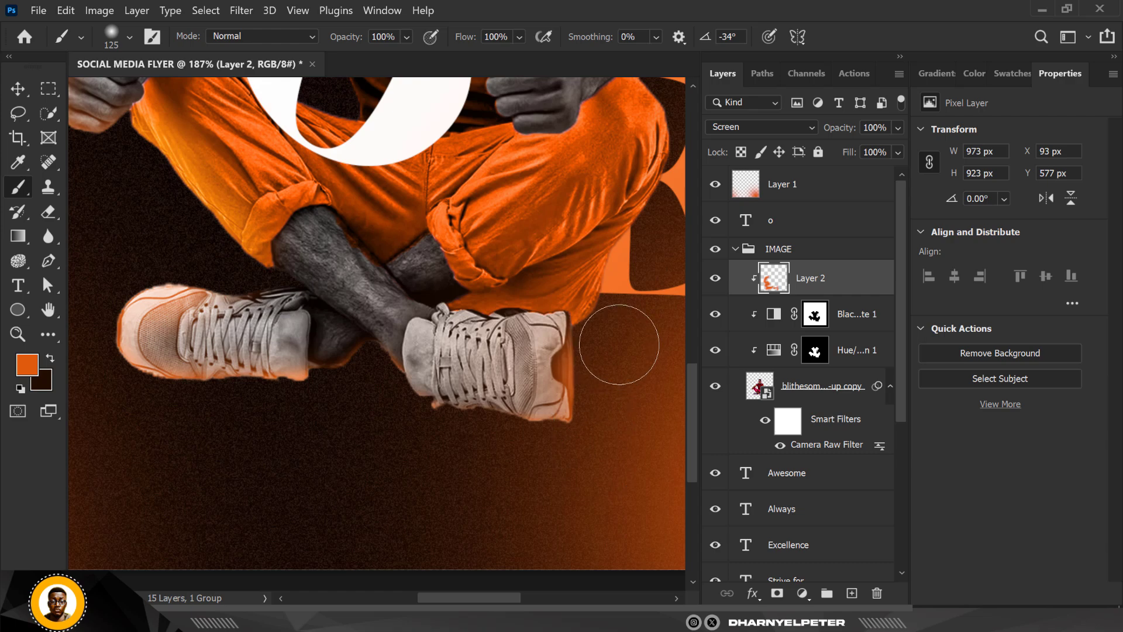
mouse_move(646, 260)
mouse_down()
mouse_move(638, 317)
mouse_move(668, 249)
mouse_up()
scroll(464, 352, down, 2)
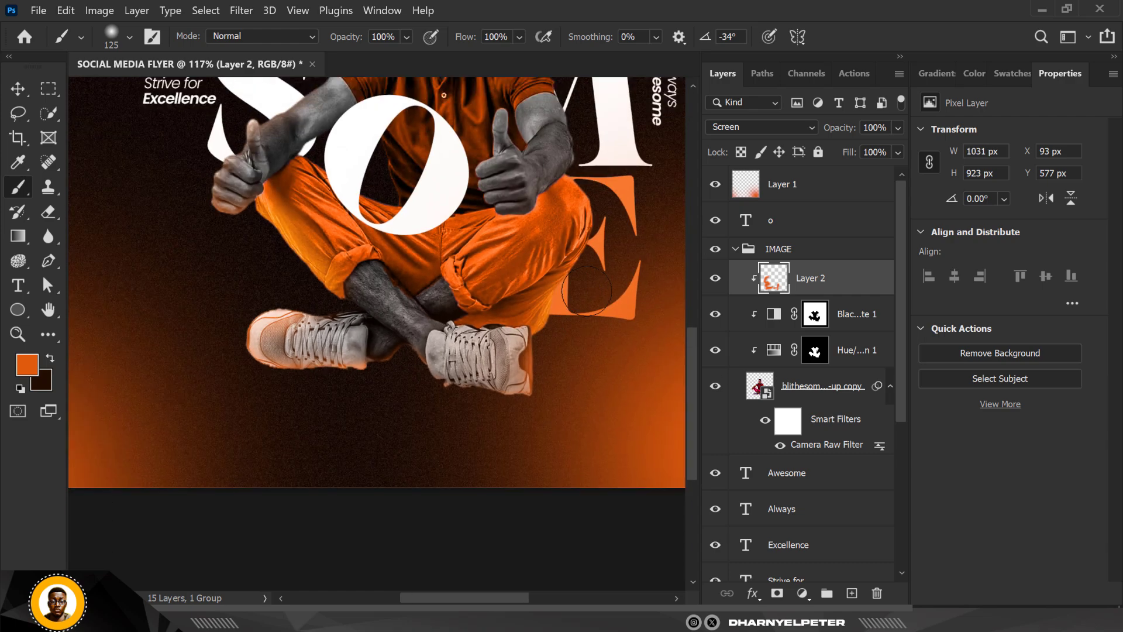
click(589, 226)
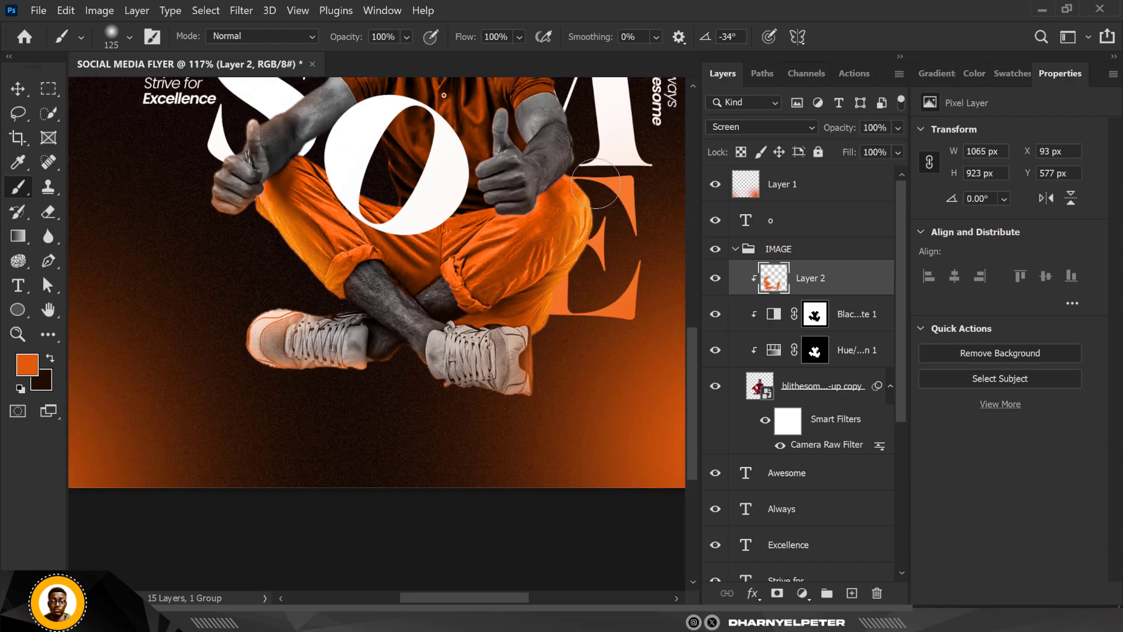
click(606, 142)
scroll(620, 391, down, 6)
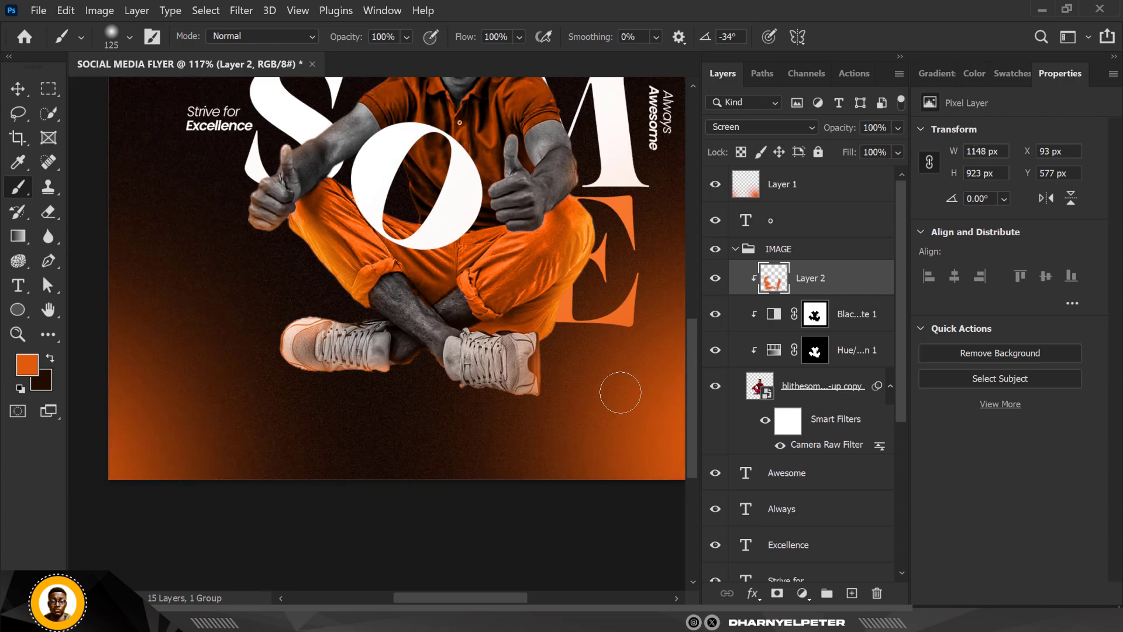
- Lower the brush flow to 1% and brush faint orange light over the crossed shin and ankle
scroll(644, 257, up, 3)
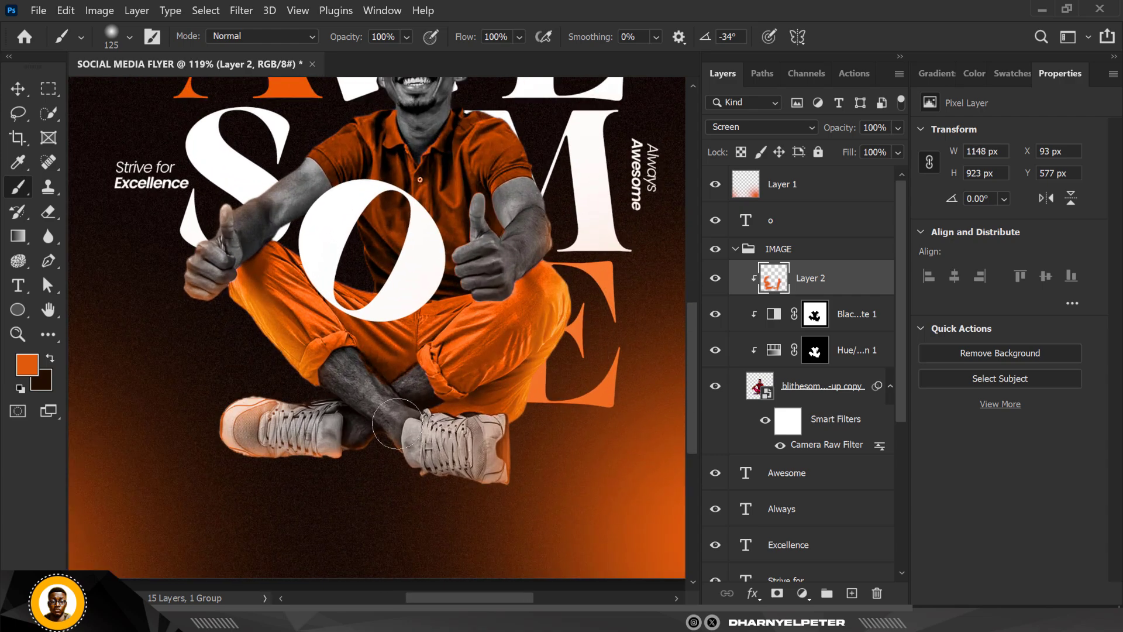
scroll(461, 345, up, 1)
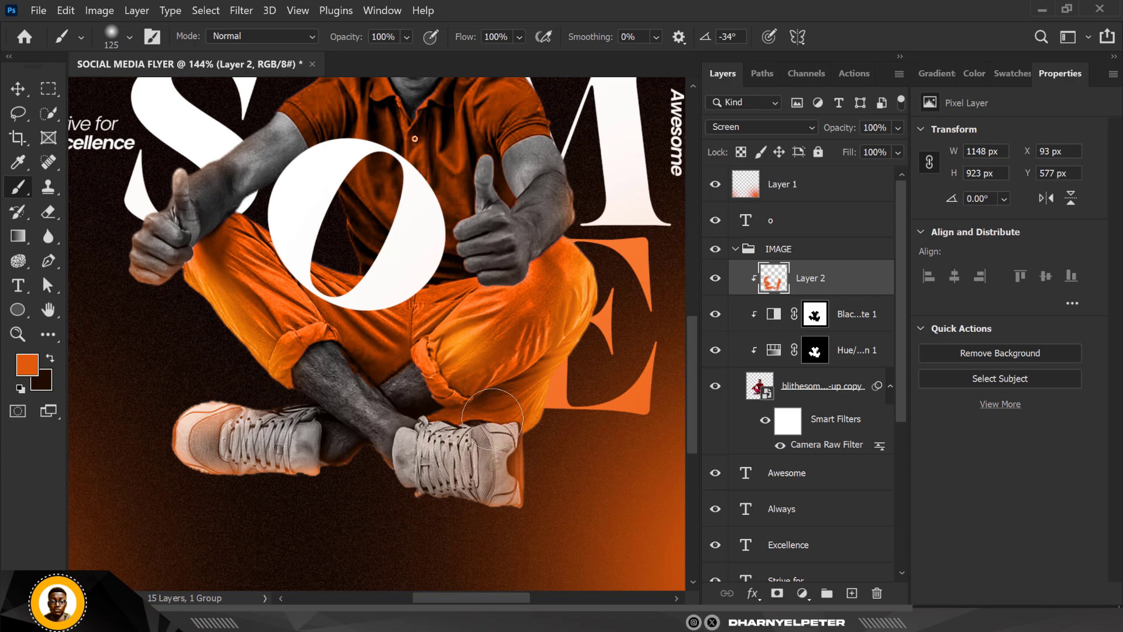
scroll(468, 363, up, 2)
scroll(436, 361, up, 2)
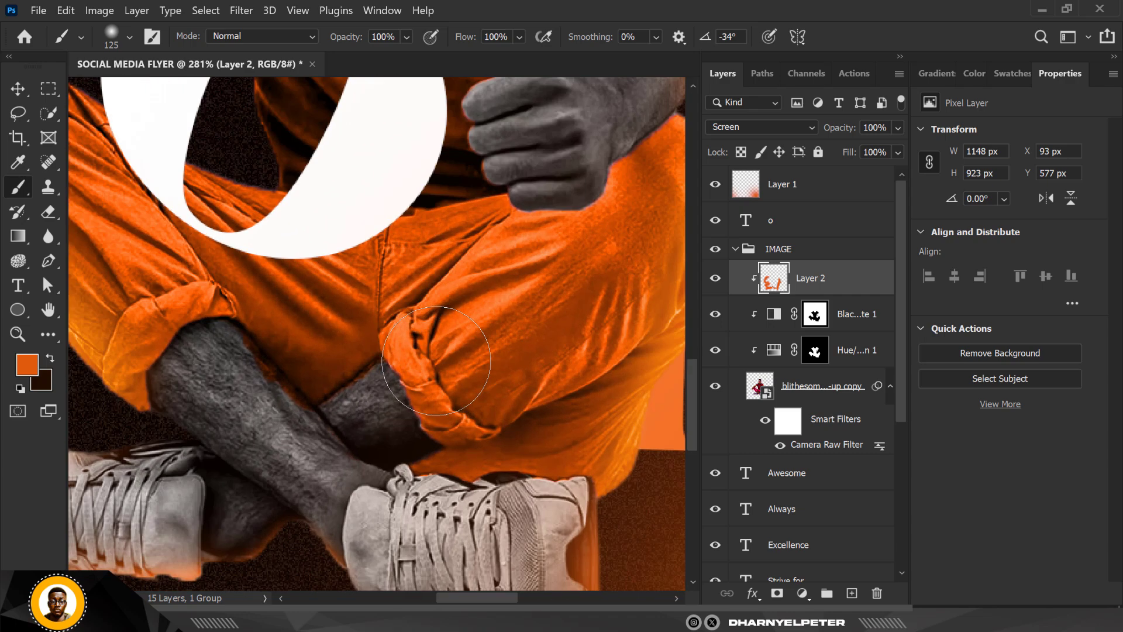
click(519, 37)
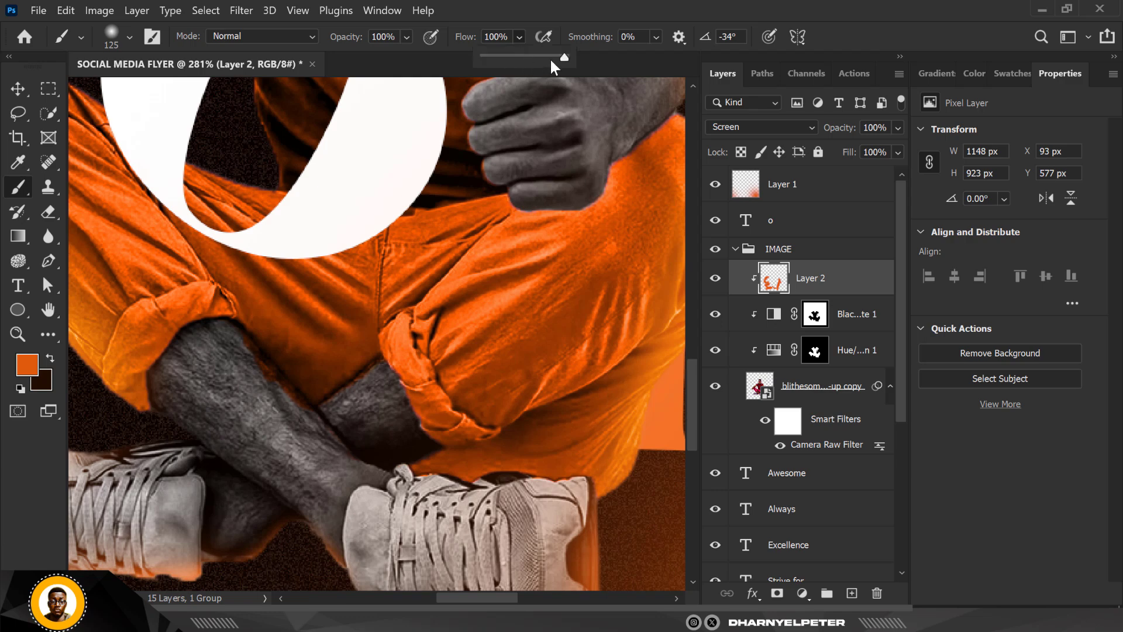
click(495, 56)
drag(492, 57, 483, 58)
mouse_move(239, 407)
mouse_down()
mouse_move(289, 506)
mouse_move(255, 433)
mouse_move(283, 545)
mouse_up()
- Examine the orange rim light on the legs and shoes up close and against the whole flyer
scroll(547, 366, down, 4)
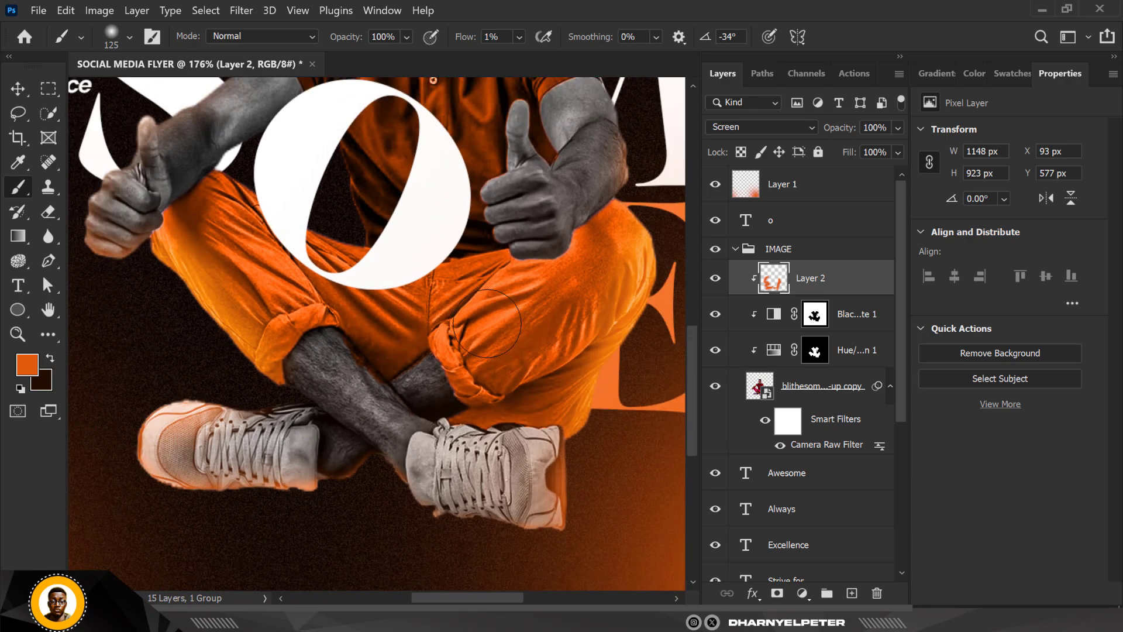
scroll(489, 355, down, 3)
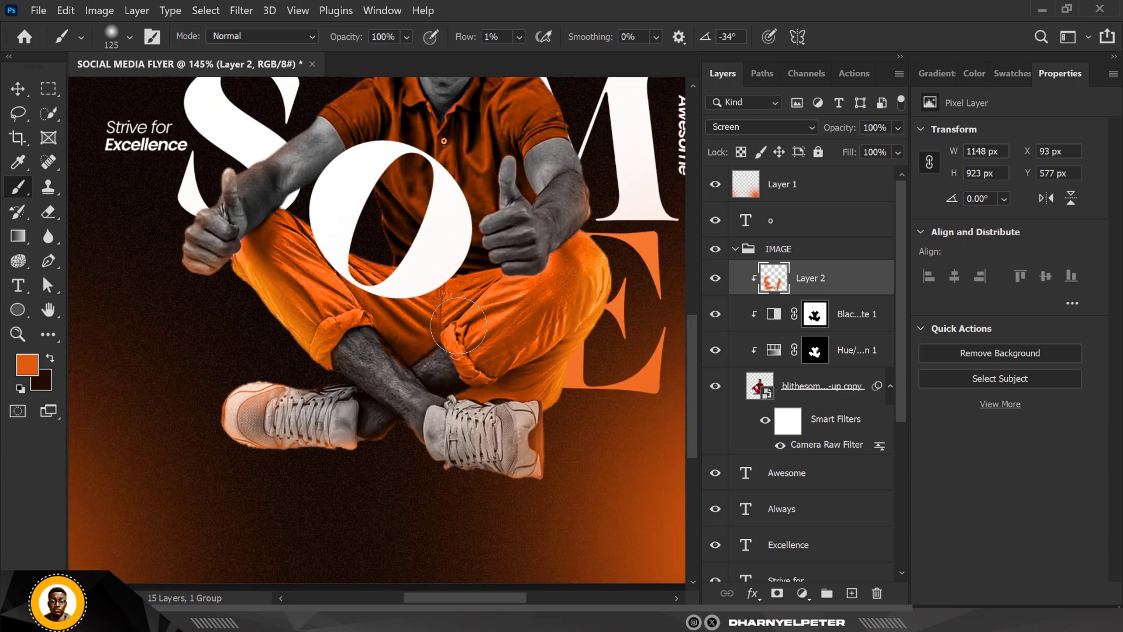
scroll(417, 334, up, 1)
scroll(416, 333, up, 1)
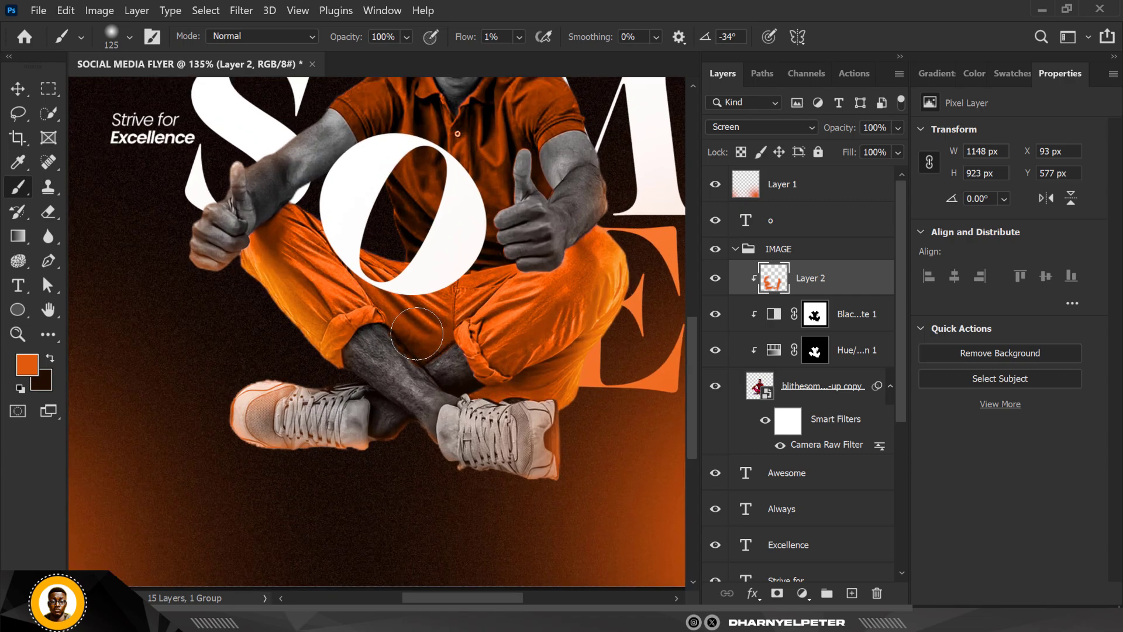
scroll(433, 351, up, 1)
scroll(459, 379, down, 1)
scroll(459, 379, up, 2)
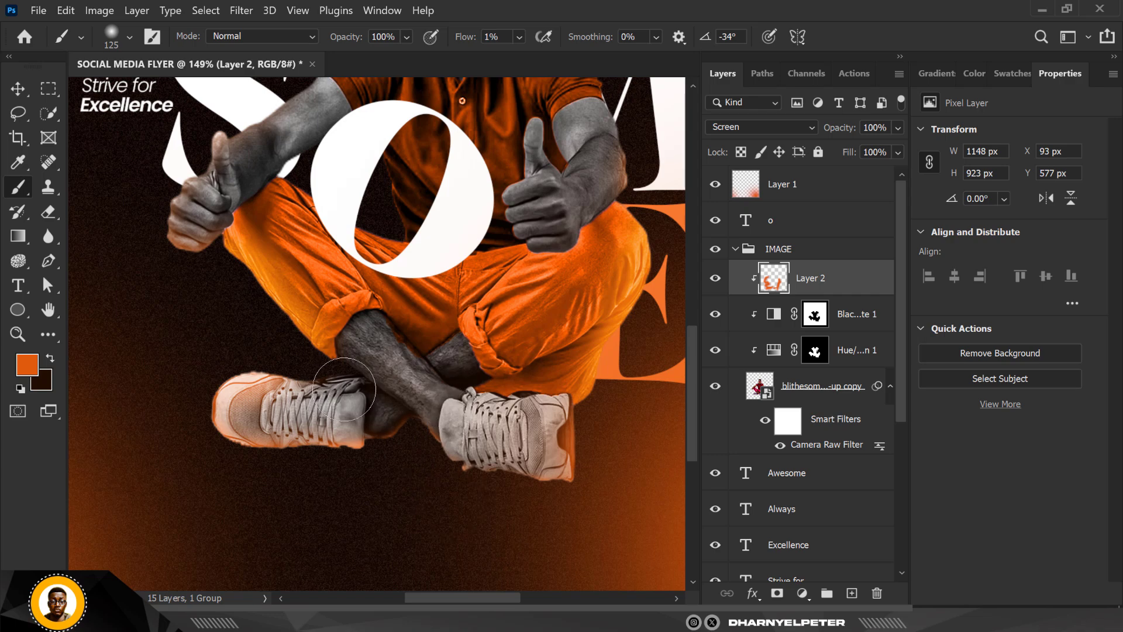
scroll(360, 462, down, 5)
scroll(368, 439, up, 4)
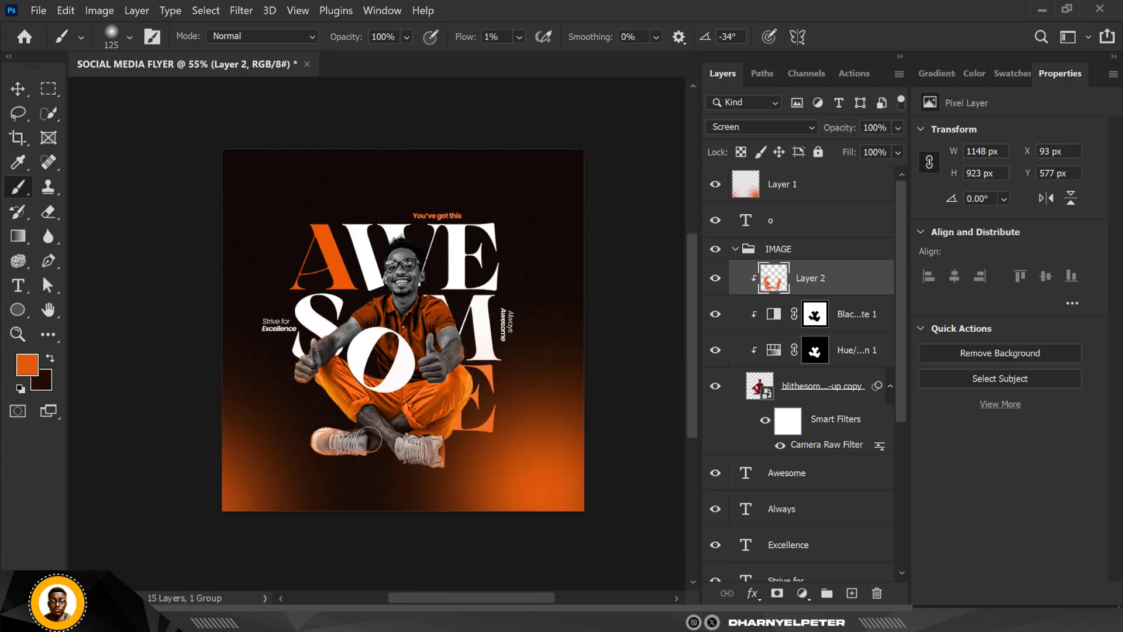
scroll(366, 440, down, 3)
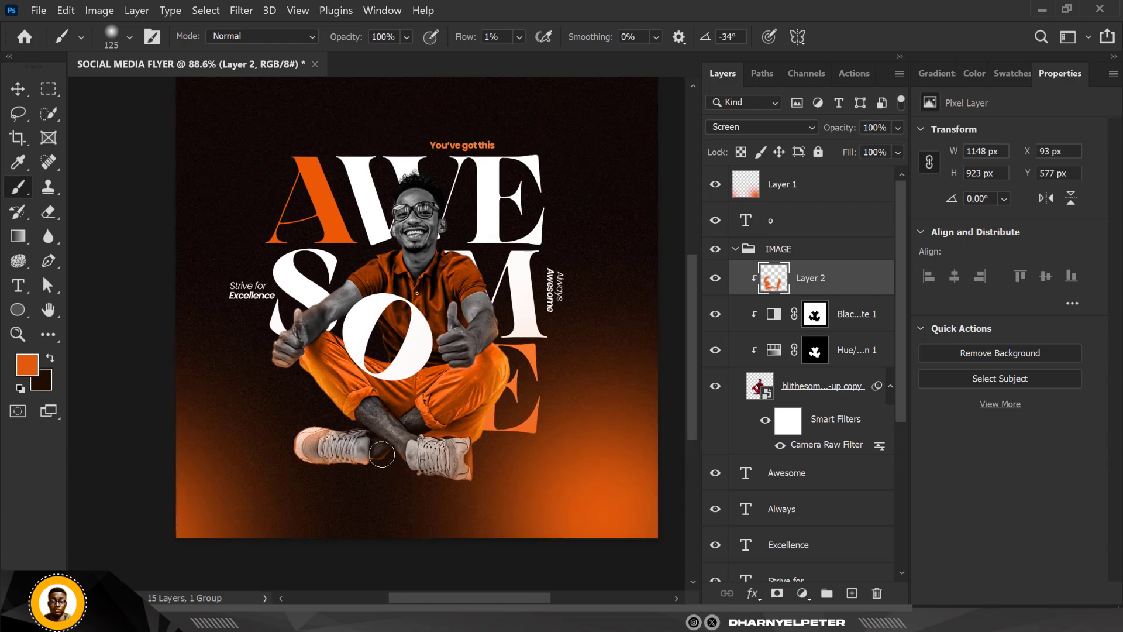
scroll(386, 468, up, 3)
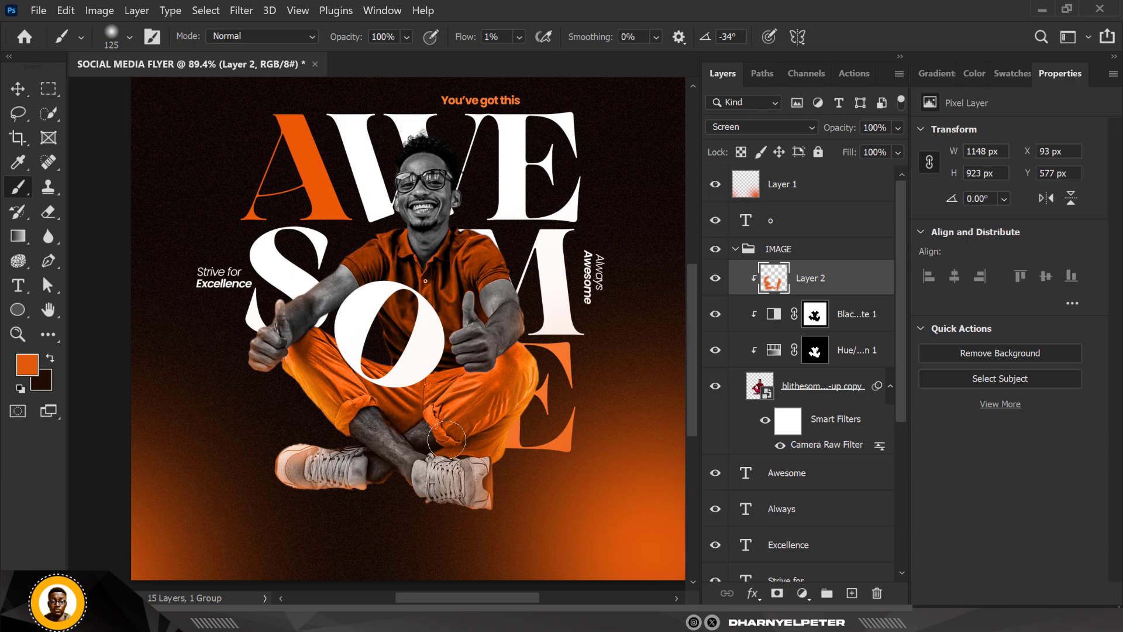
scroll(447, 439, down, 1)
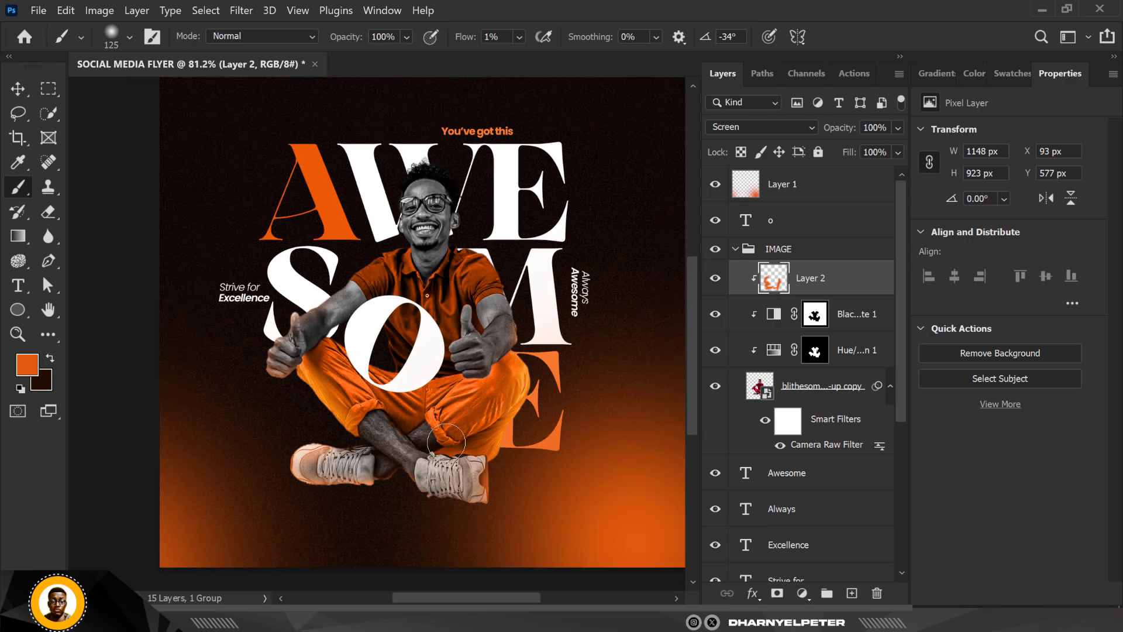
- Preview other blend modes on the rim-light layer, keep it on Screen, and collapse the IMAGE group
click(766, 124)
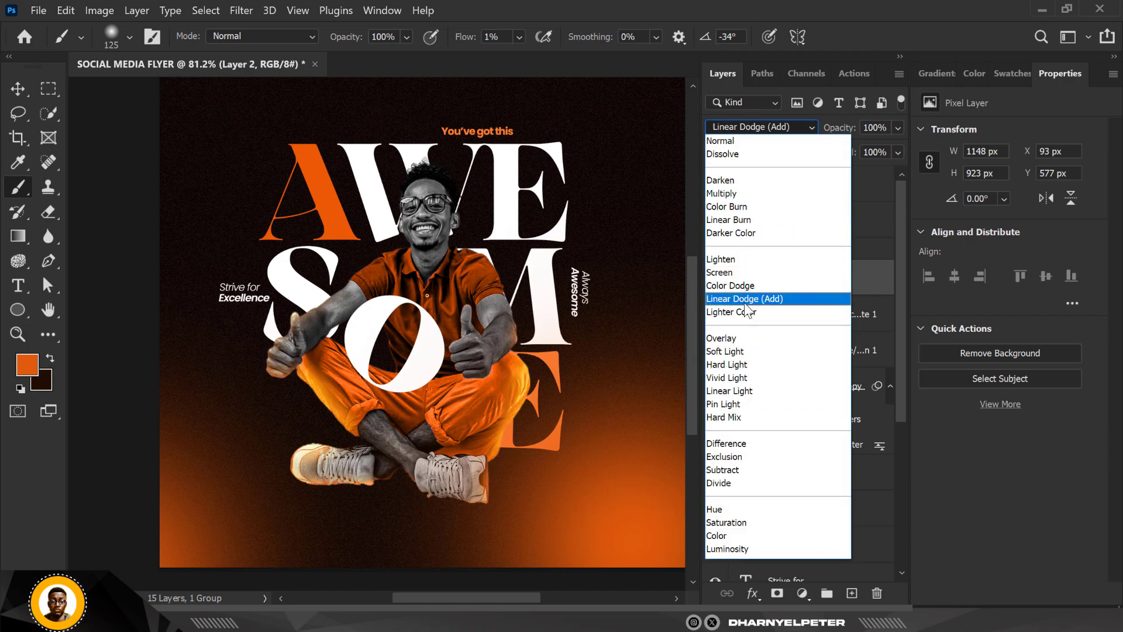
click(739, 272)
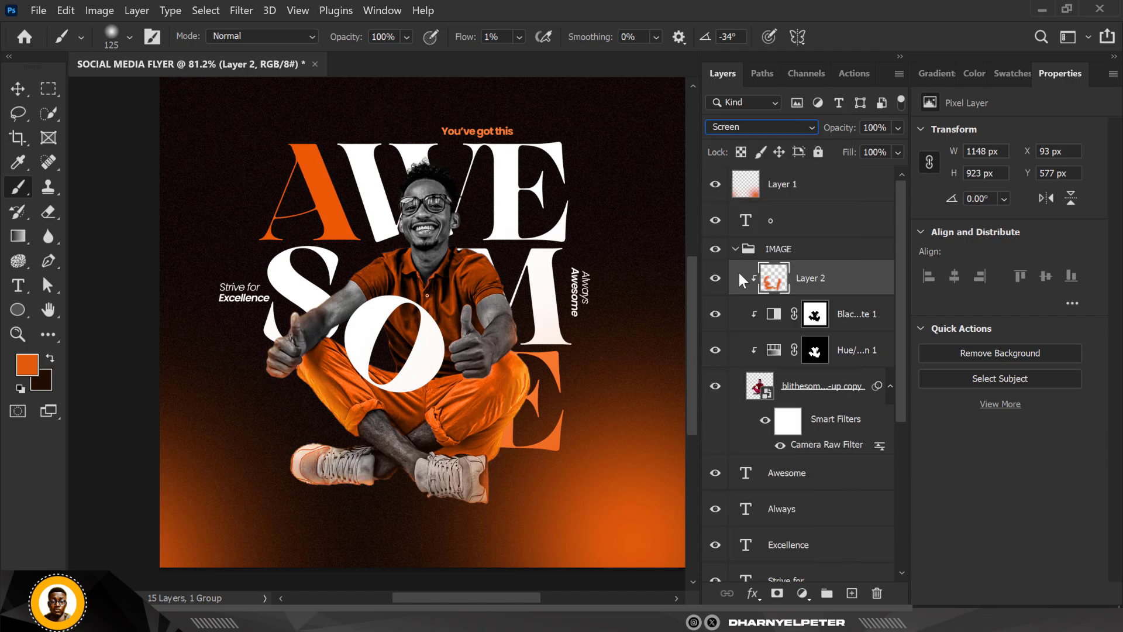
click(17, 94)
scroll(480, 271, down, 3)
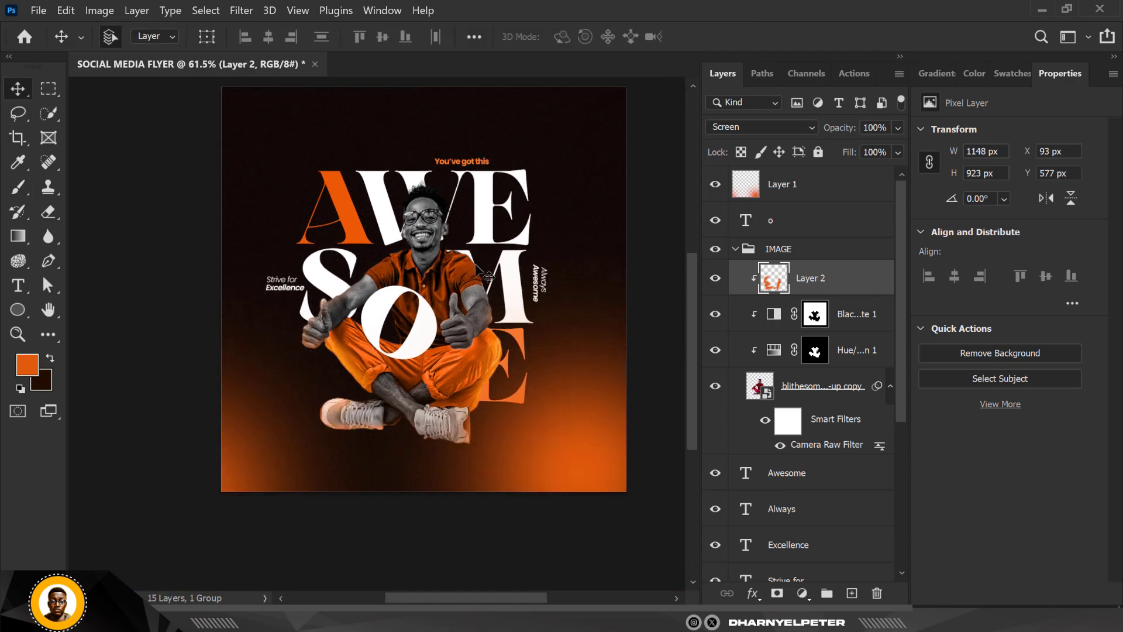
scroll(600, 289, down, 1)
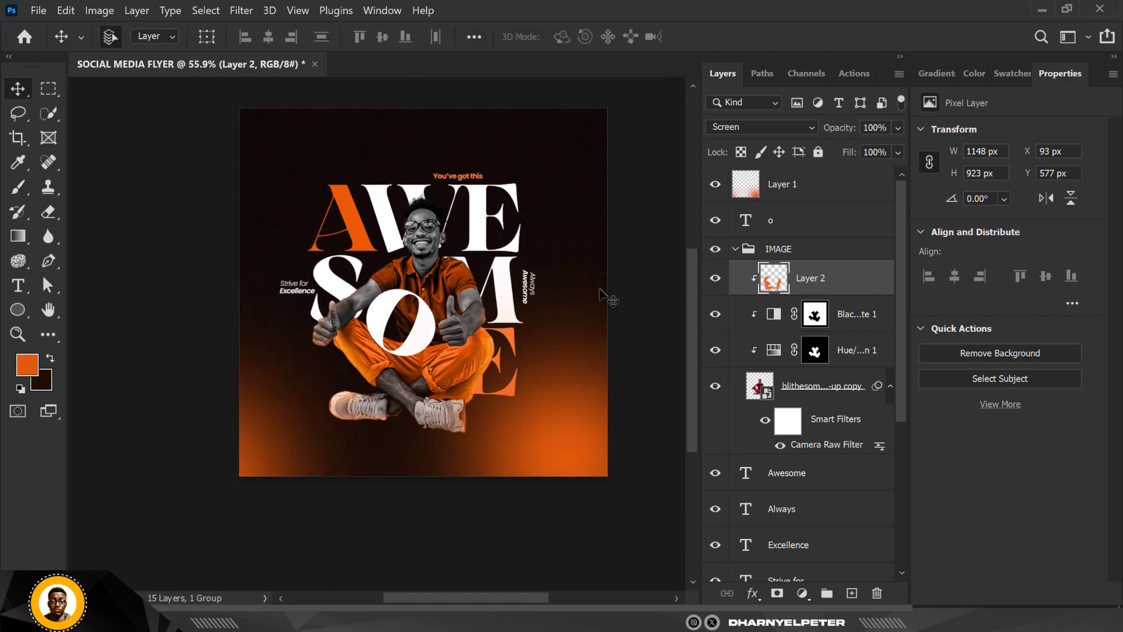
click(741, 251)
click(735, 249)
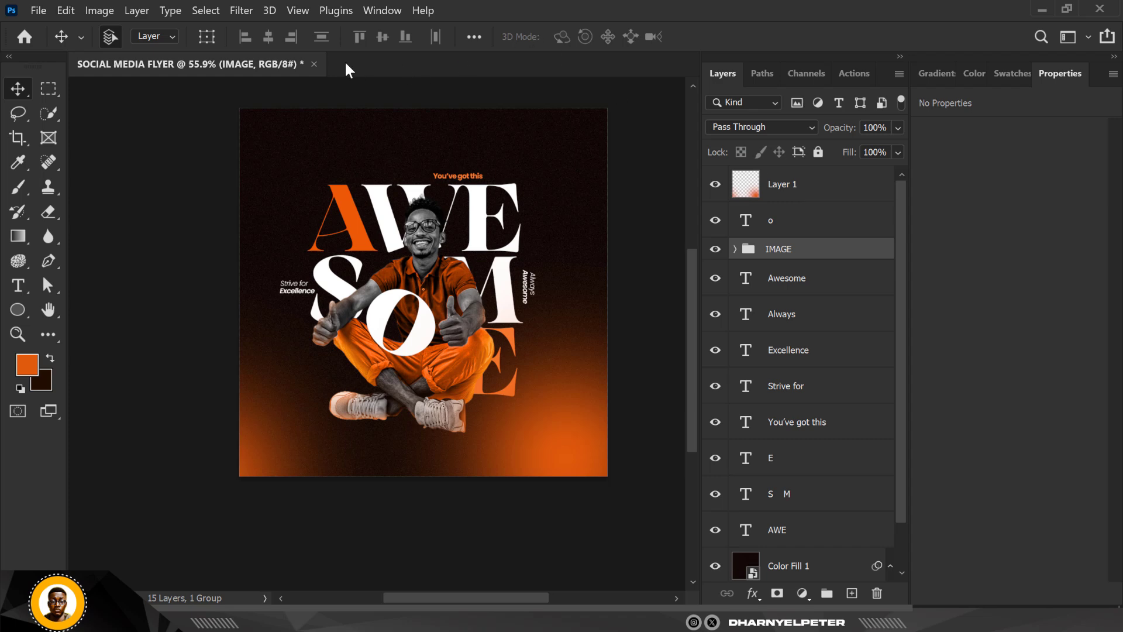
- Recolour the "You've got this" tagline to white (ffffff), sampled from the large lettering
scroll(465, 176, up, 5)
click(475, 186)
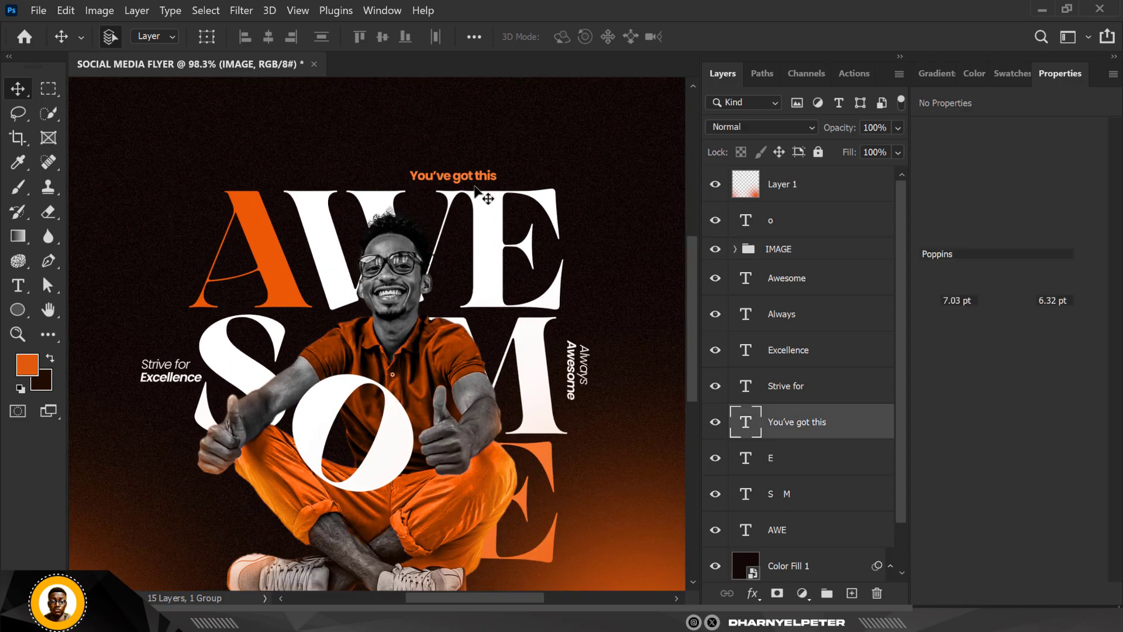
click(489, 252)
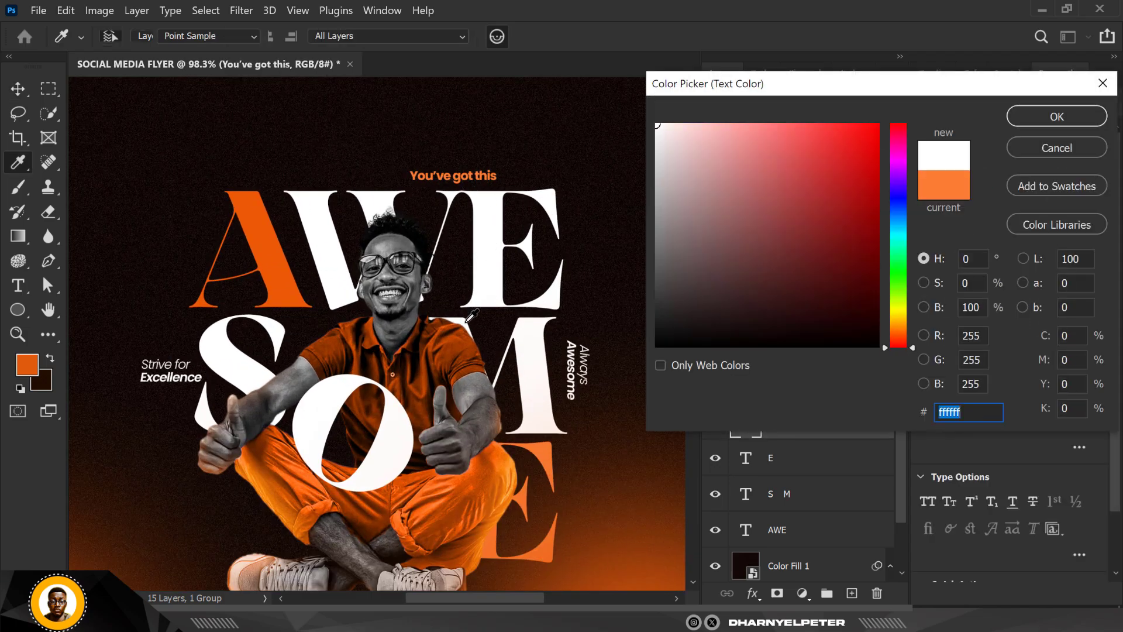
click(1035, 117)
scroll(367, 273, down, 3)
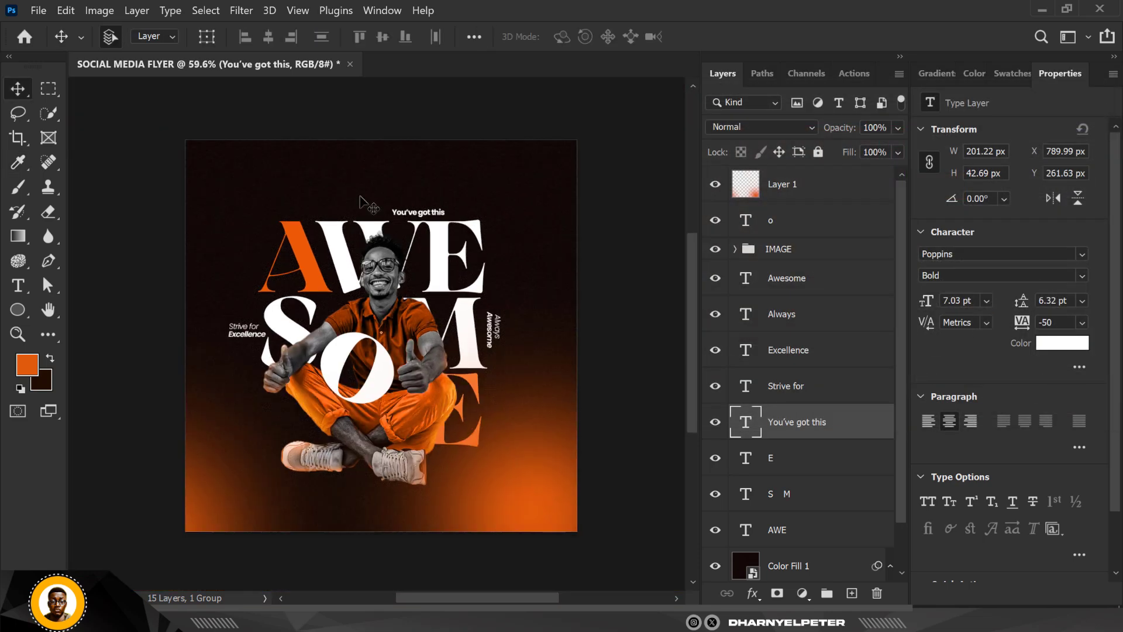
scroll(359, 179, up, 1)
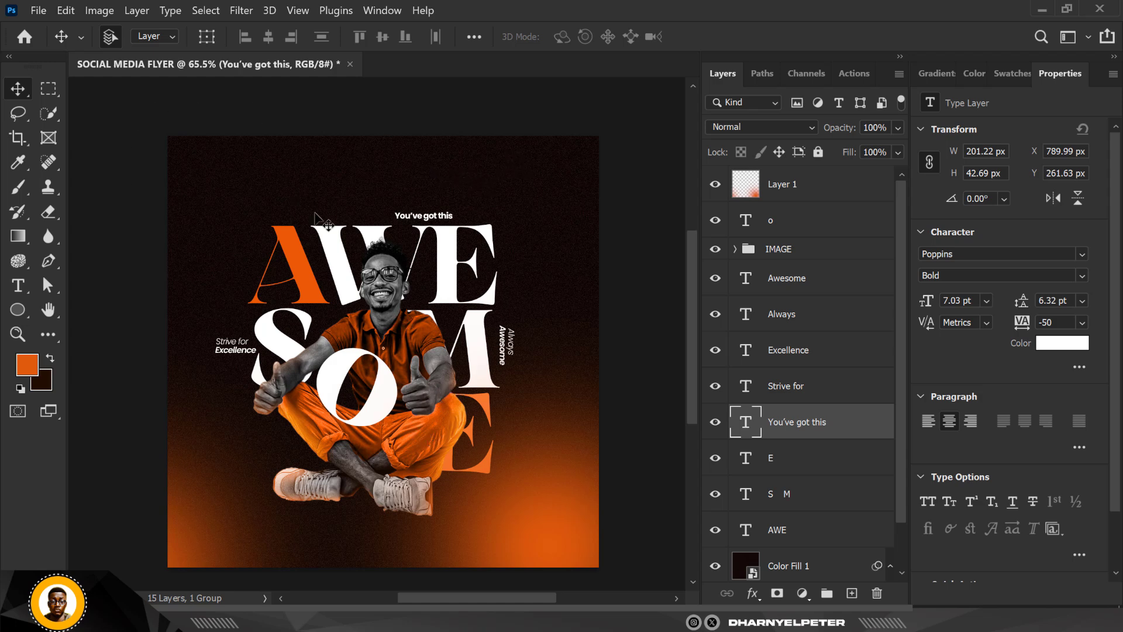
- Add a Color Balance adjustment above Layer 1 and set its midtones to Cyan-Red +8 and Yellow-Blue -7
click(835, 196)
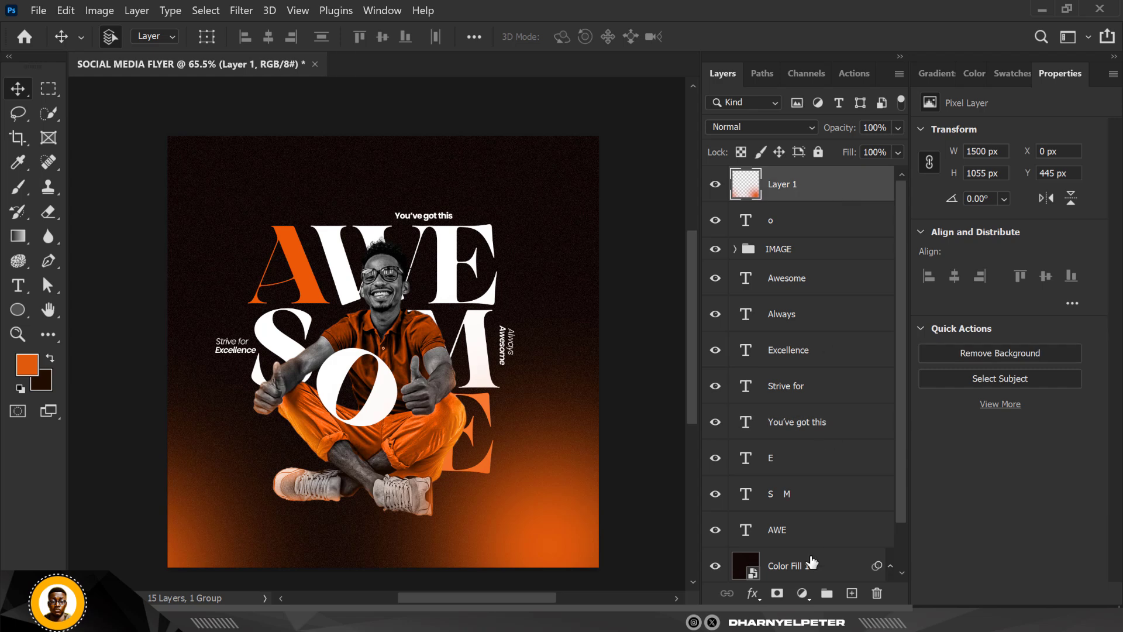
click(802, 594)
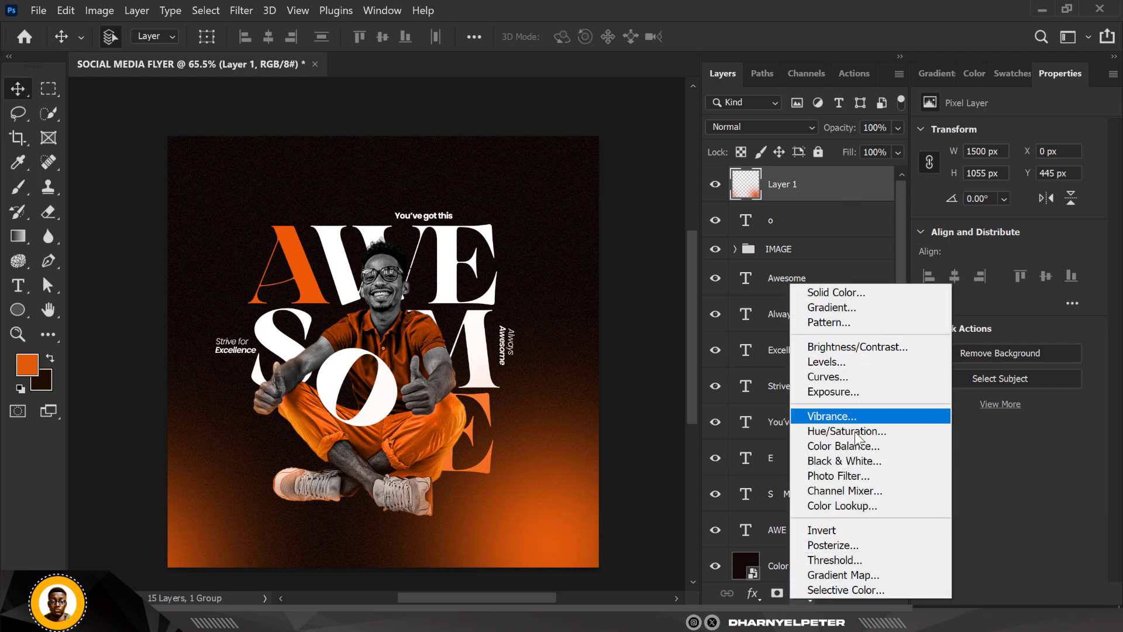
click(852, 449)
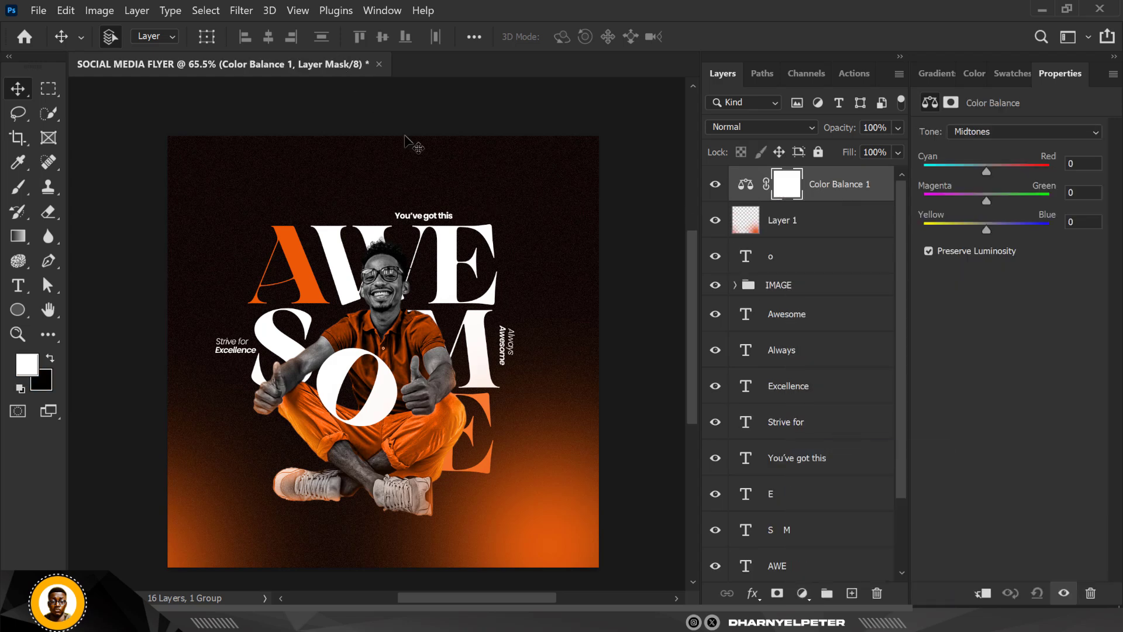
mouse_move(987, 168)
mouse_down()
mouse_move(1001, 171)
mouse_move(992, 173)
mouse_up()
drag(985, 231, 979, 232)
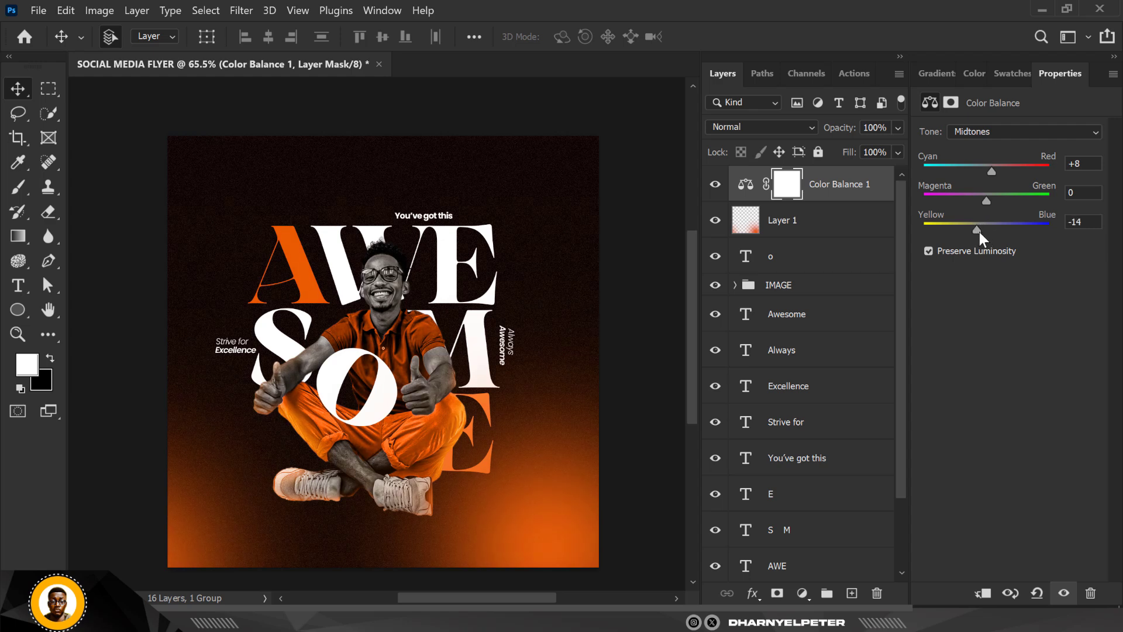
- Set the Color Balance highlights to Cyan-Red -8, Magenta-Green +1 and Yellow-Blue -22
click(1021, 130)
click(1003, 167)
drag(986, 230, 981, 171)
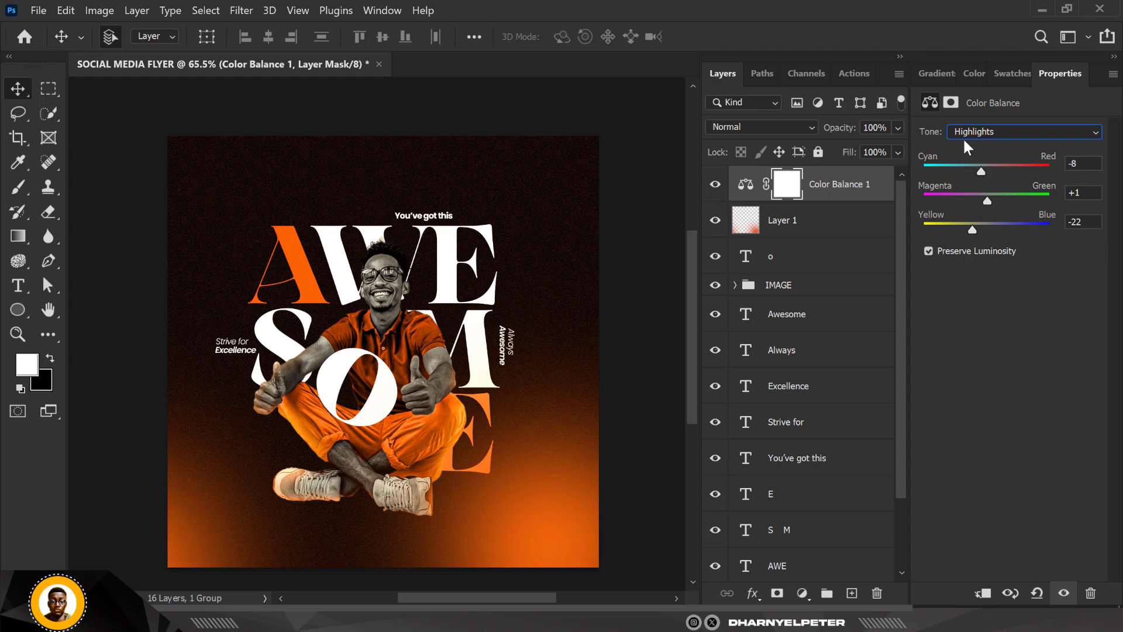
- Set the Color Balance shadows to Yellow-Blue +6
click(1038, 129)
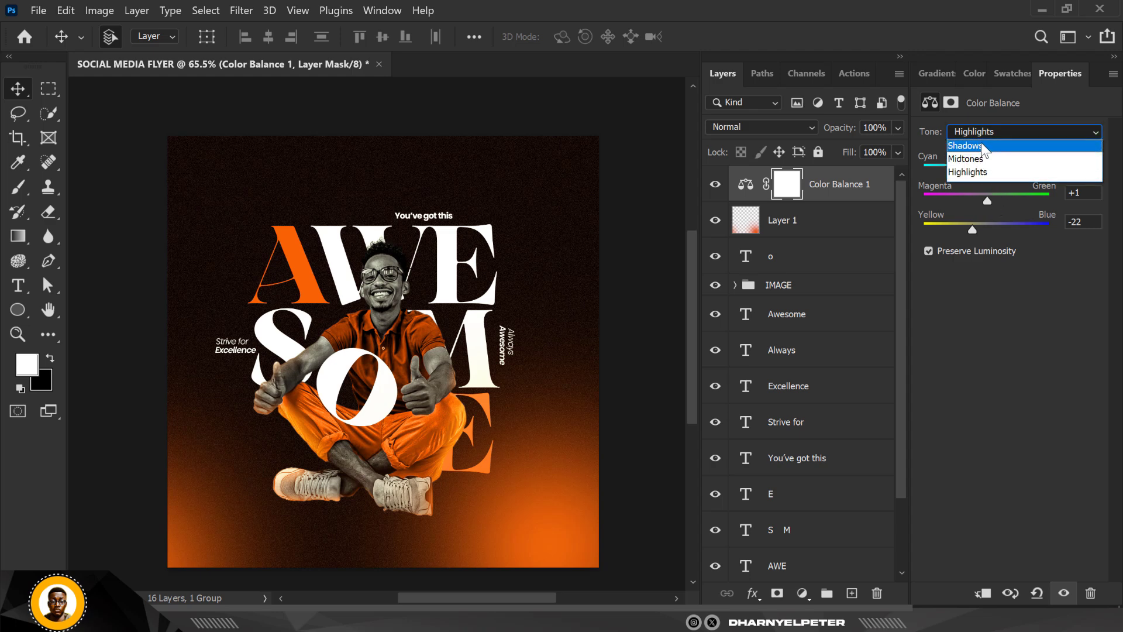
click(981, 142)
drag(990, 225, 987, 226)
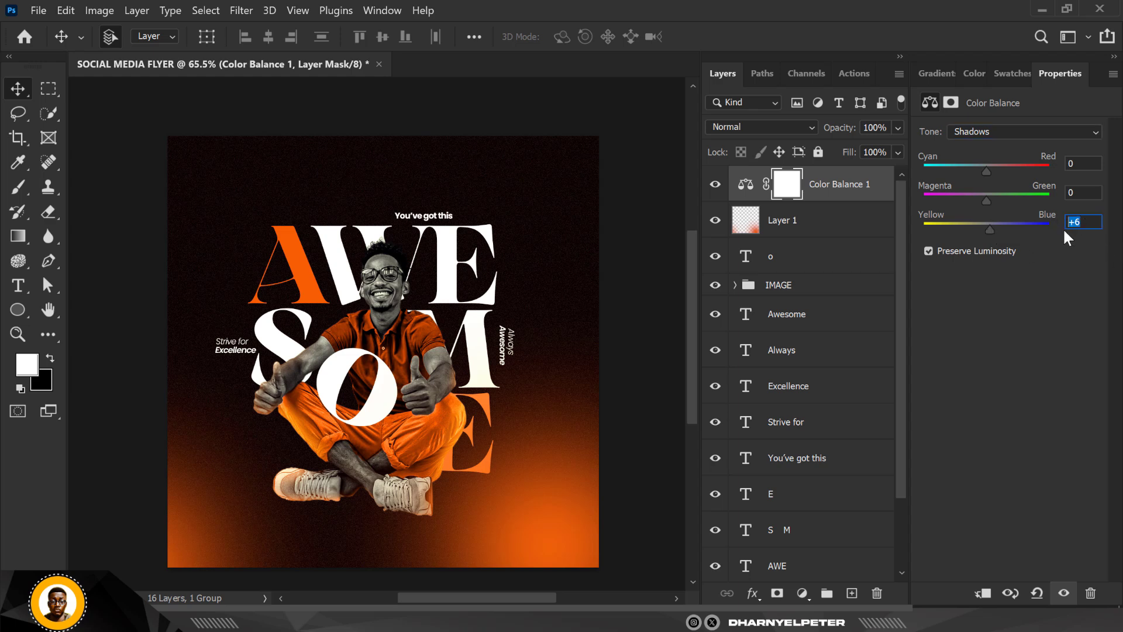
- Hide and show the Color Balance adjustment to compare the flyer with and without the grading
click(837, 222)
click(763, 193)
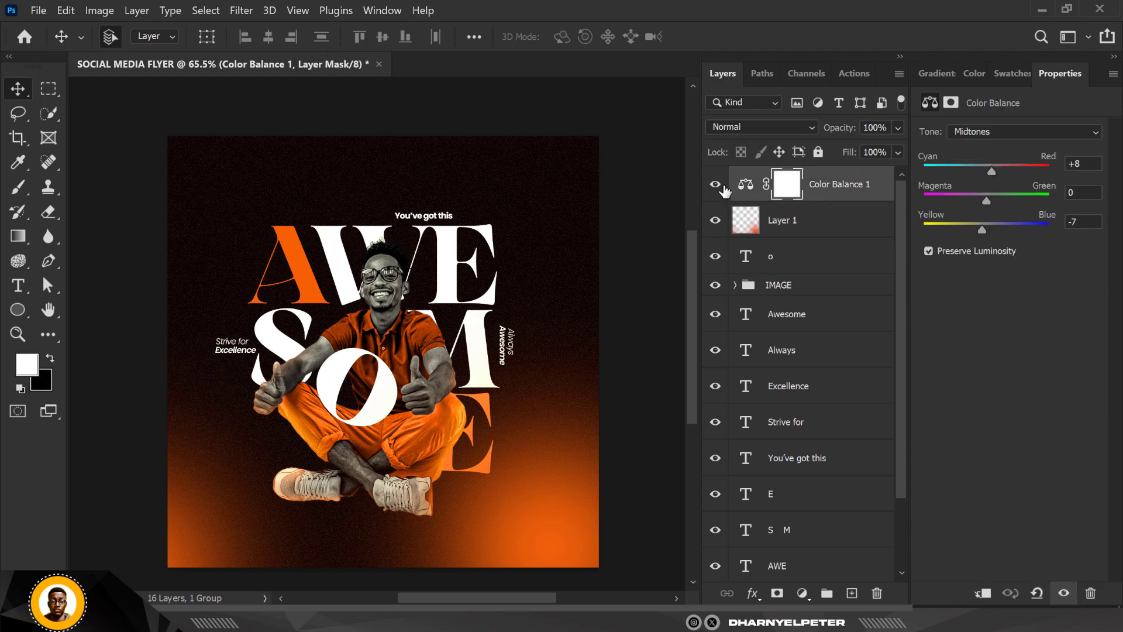
click(715, 186)
click(715, 186)
- Expand the IMAGE group and target the Black & White adjustment's layer mask to fix the colour fringes around the crossed legs
scroll(498, 246, up, 2)
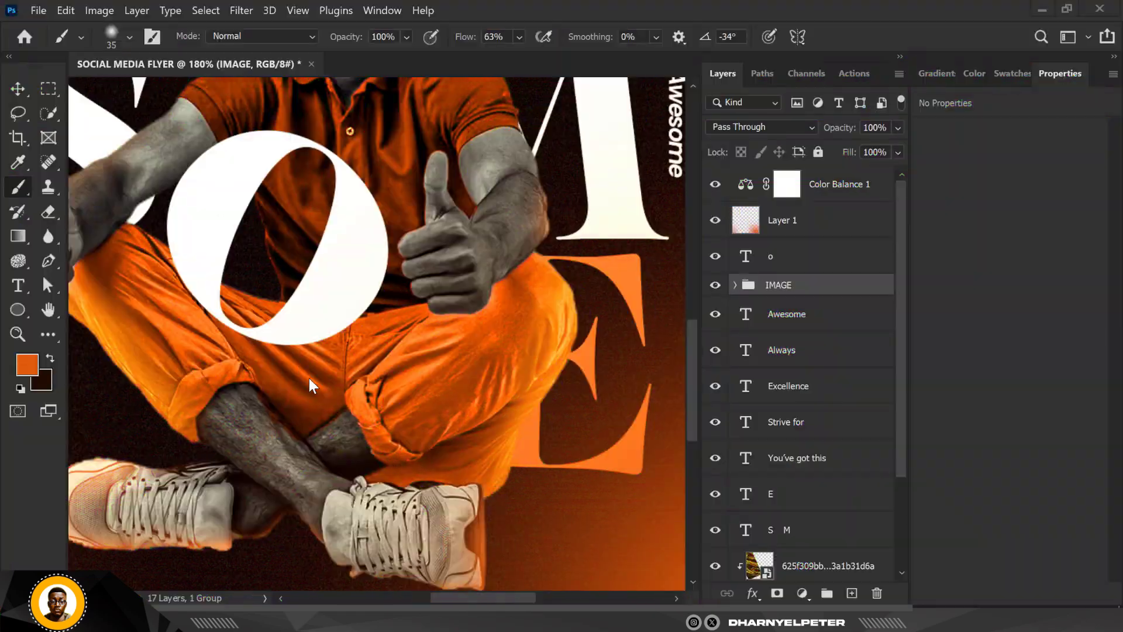
scroll(317, 482, up, 6)
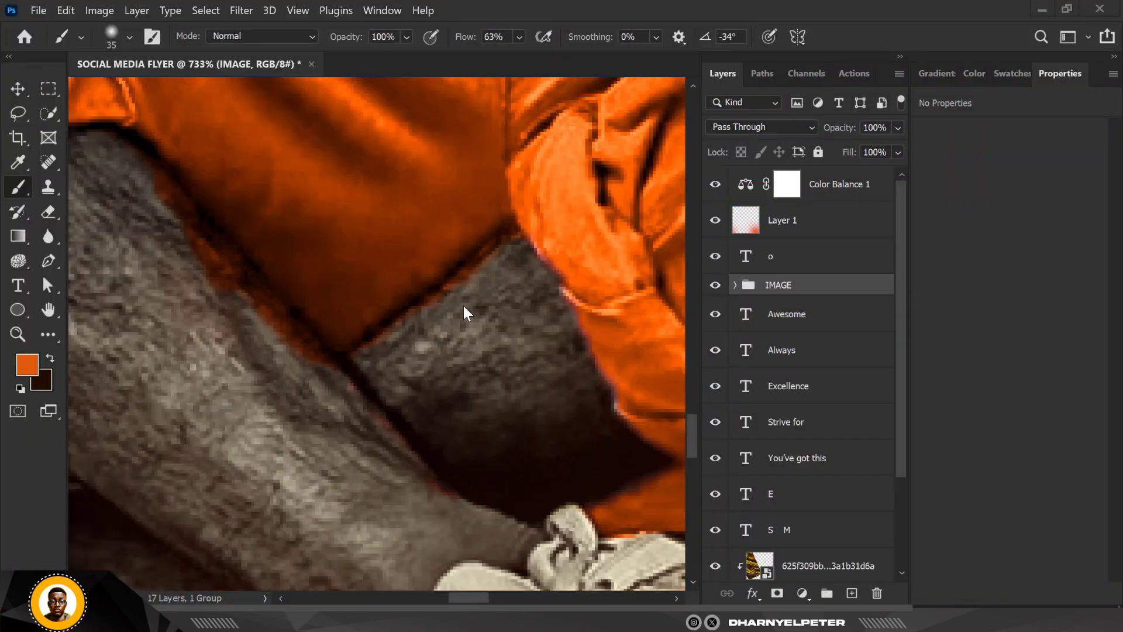
scroll(440, 328, down, 5)
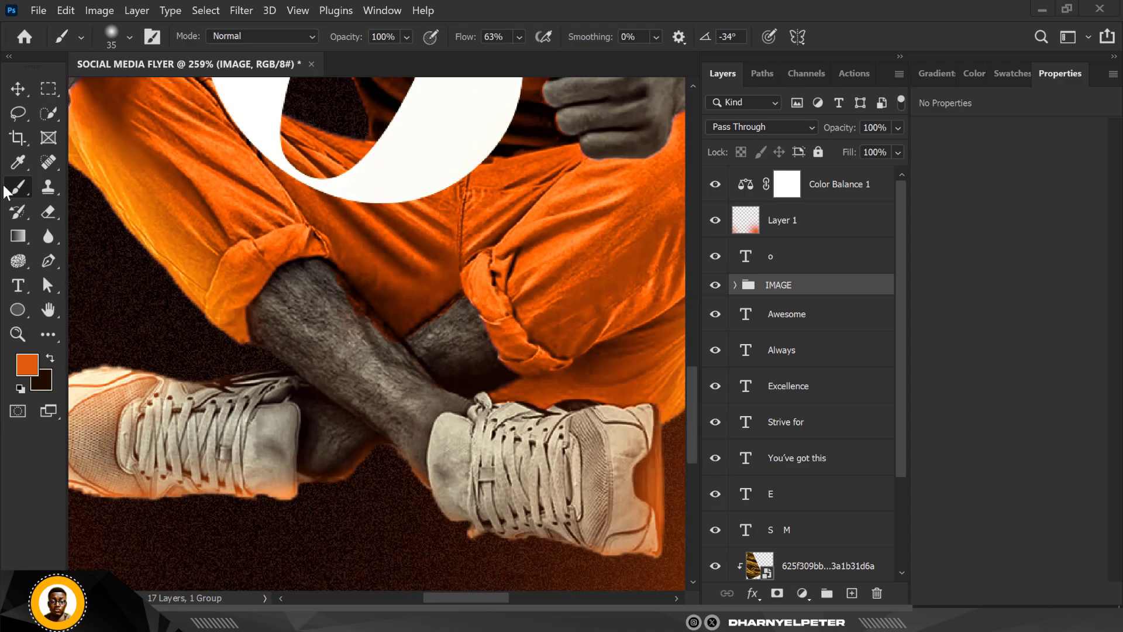
click(735, 285)
click(822, 361)
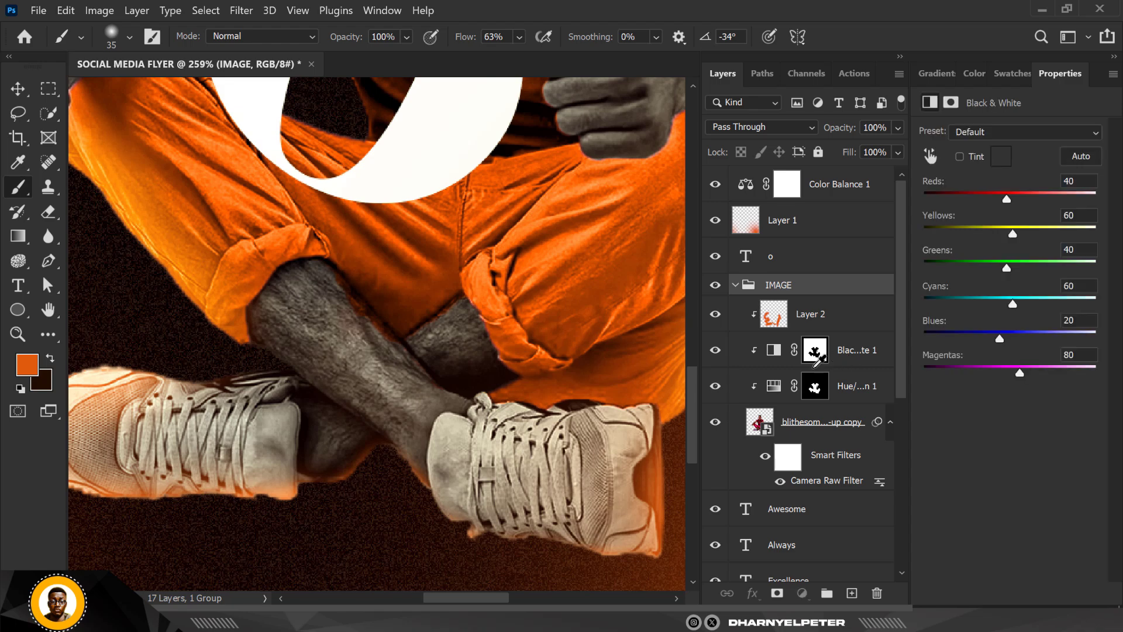
click(818, 354)
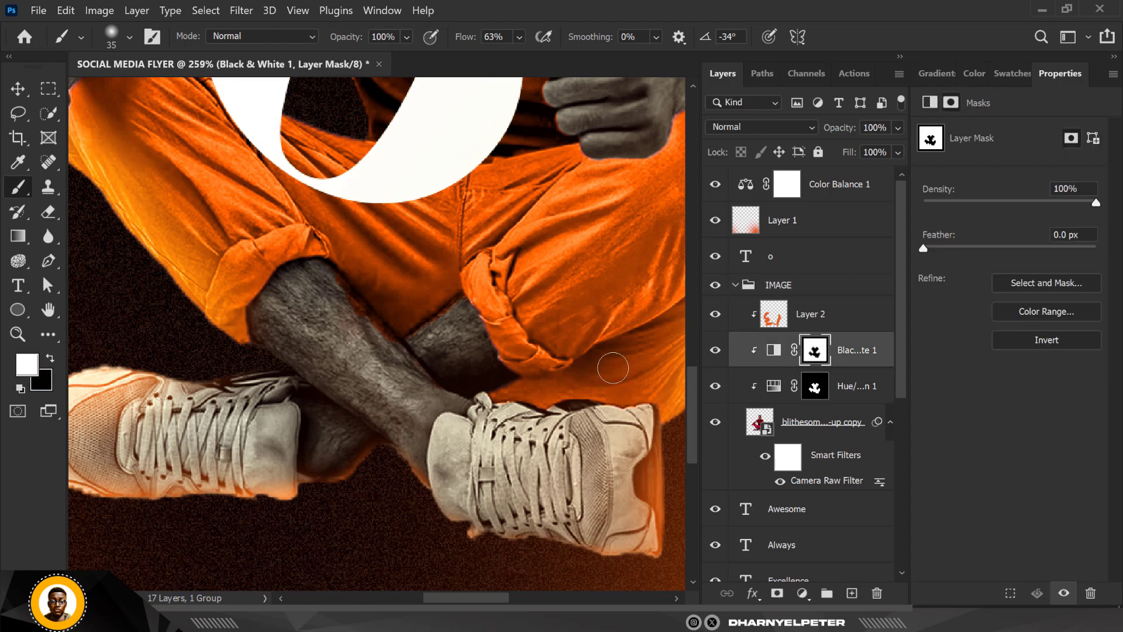
- Paint white on the Black & White mask with a 7 px brush to remove the orange fringe along the front leg's upper edge
scroll(388, 315, up, 3)
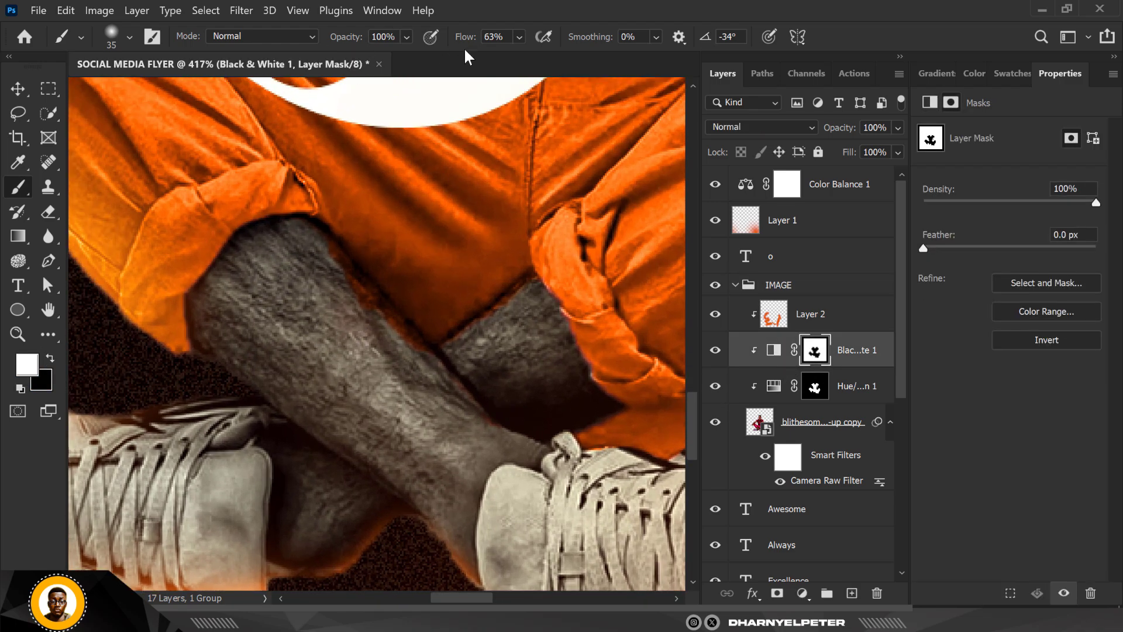
scroll(377, 358, up, 4)
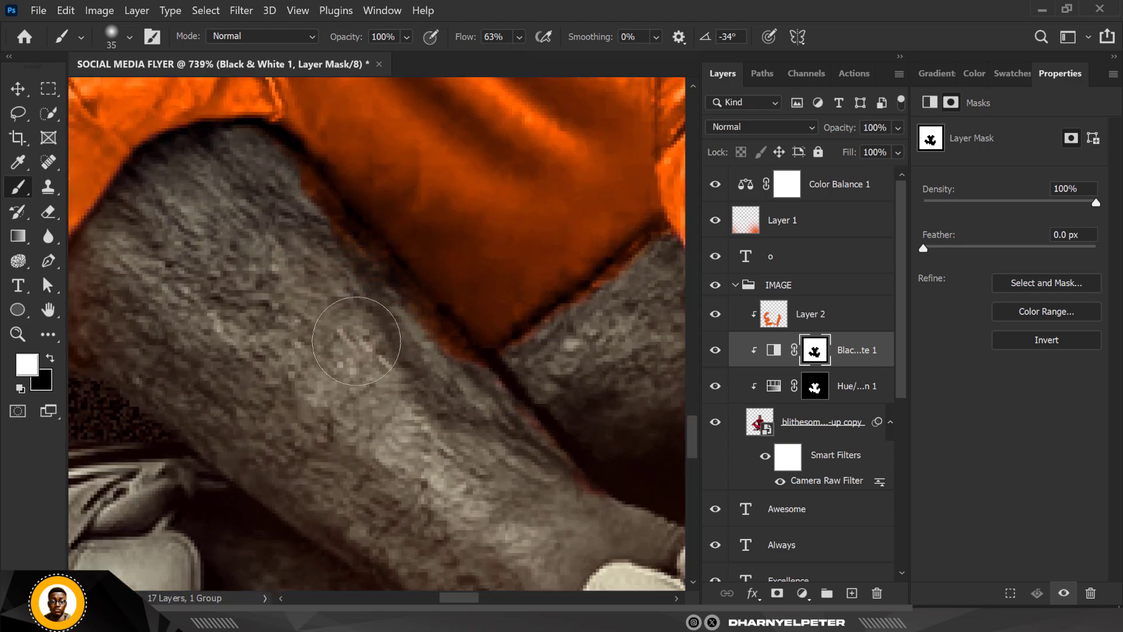
key(bracketleft)
key(bracketleft)
key(bracketleft)
scroll(281, 164, up, 3)
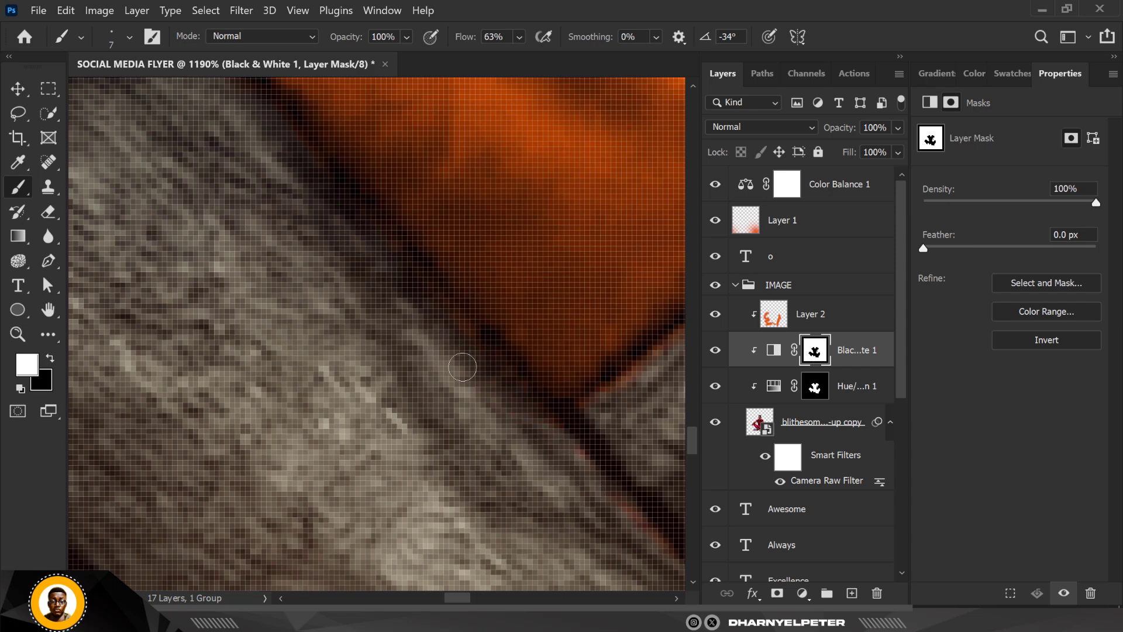
scroll(473, 360, down, 2)
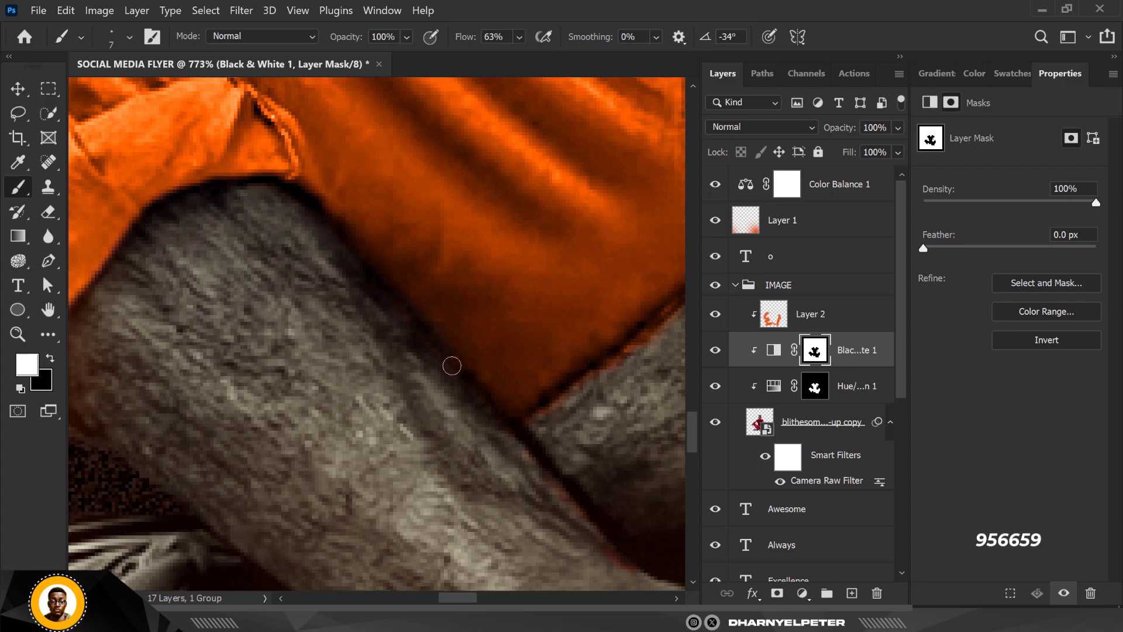
scroll(427, 429, down, 3)
scroll(469, 396, up, 5)
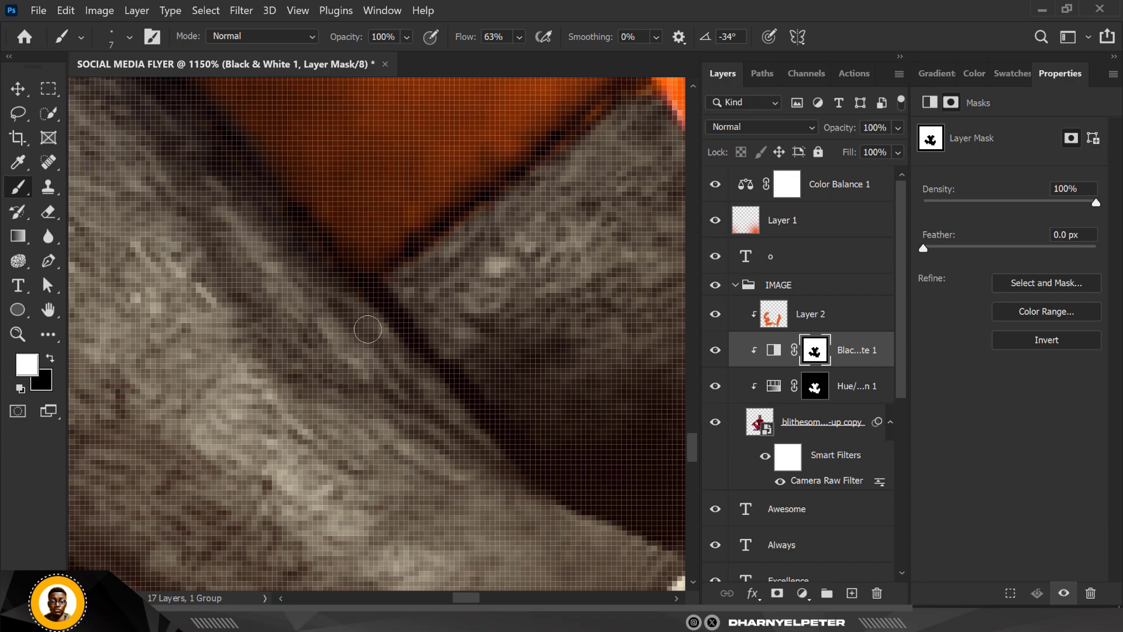
- Paint white on the Black & White mask along the rear leg's upper edge, where it meets the trousers
scroll(433, 377, down, 3)
scroll(470, 165, up, 4)
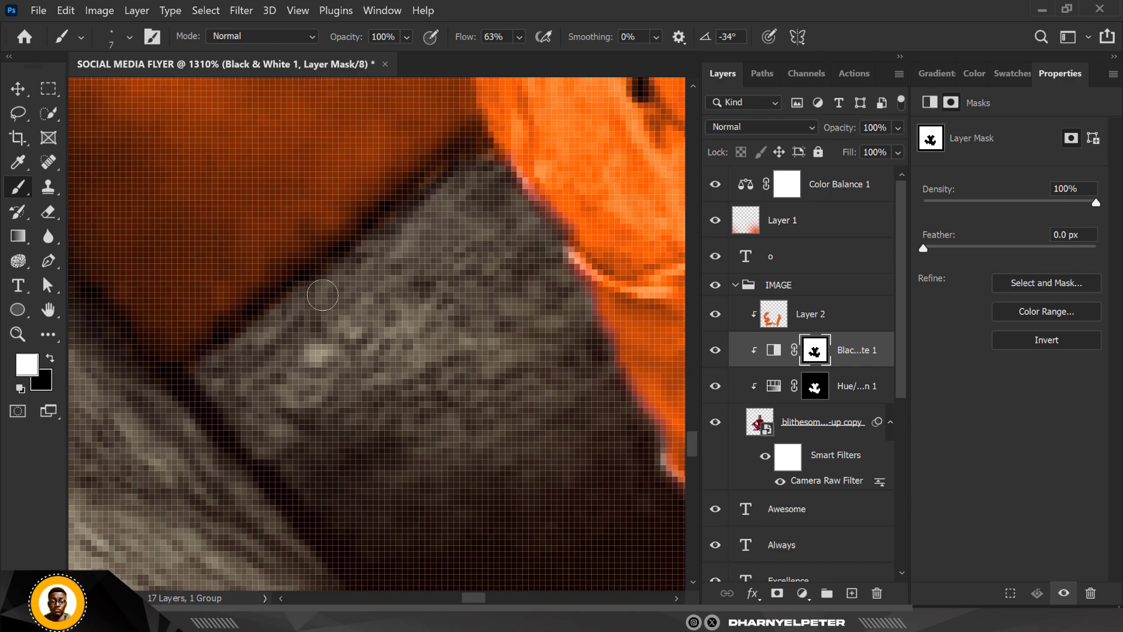
scroll(358, 312, down, 3)
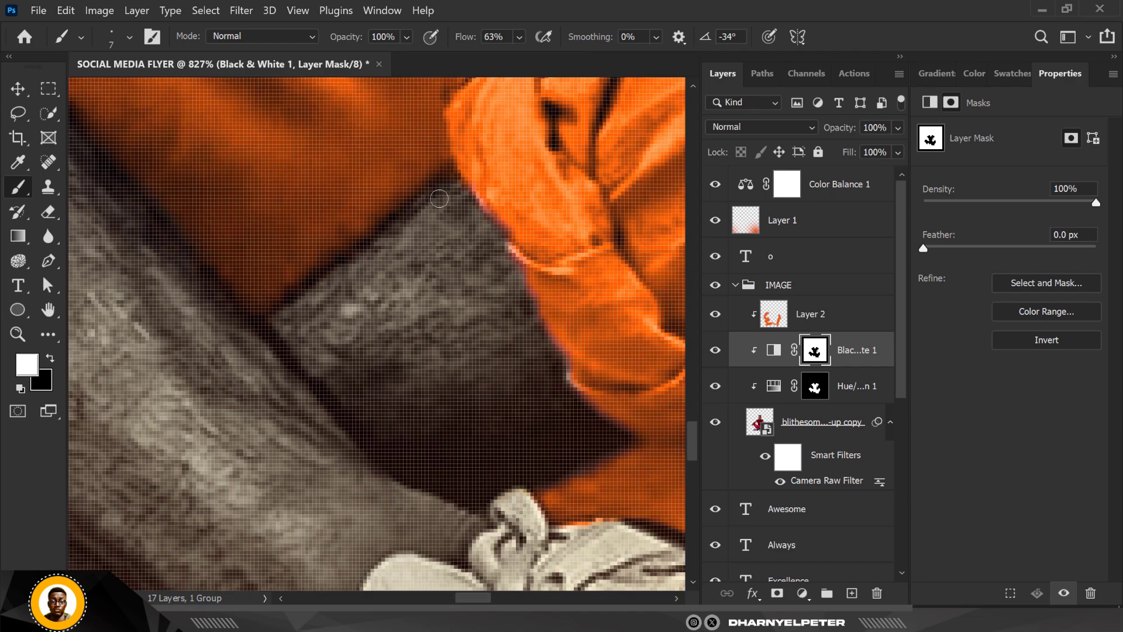
scroll(494, 328, up, 2)
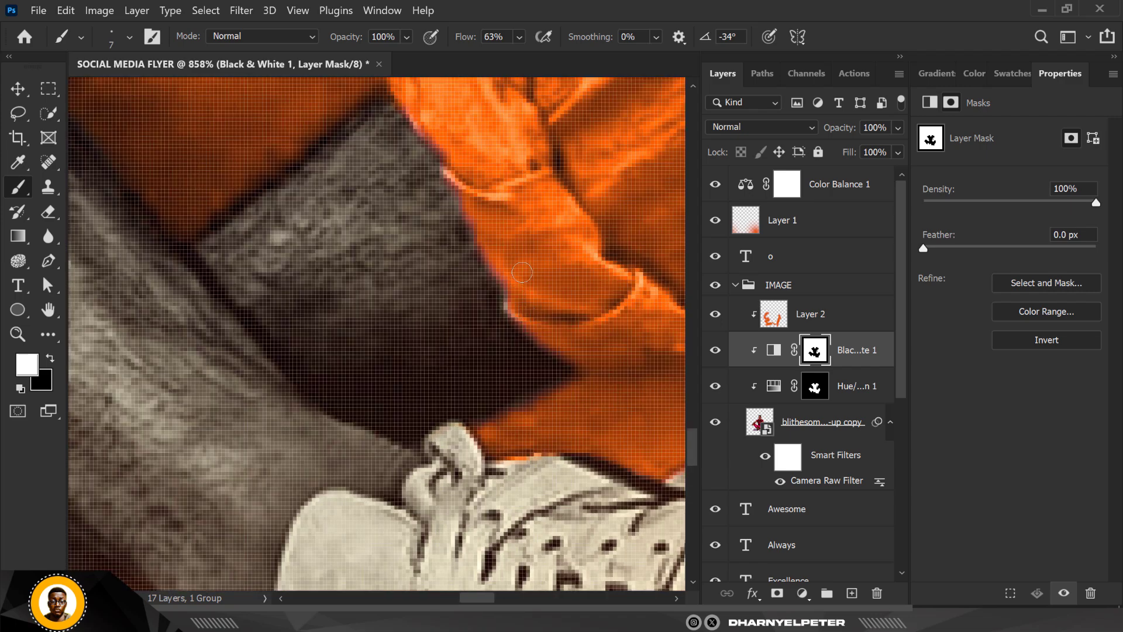
- Examine the retouched leg edges up close and the whole flyer for remaining colour fringes
scroll(521, 302, up, 1)
scroll(513, 286, up, 1)
scroll(513, 286, down, 5)
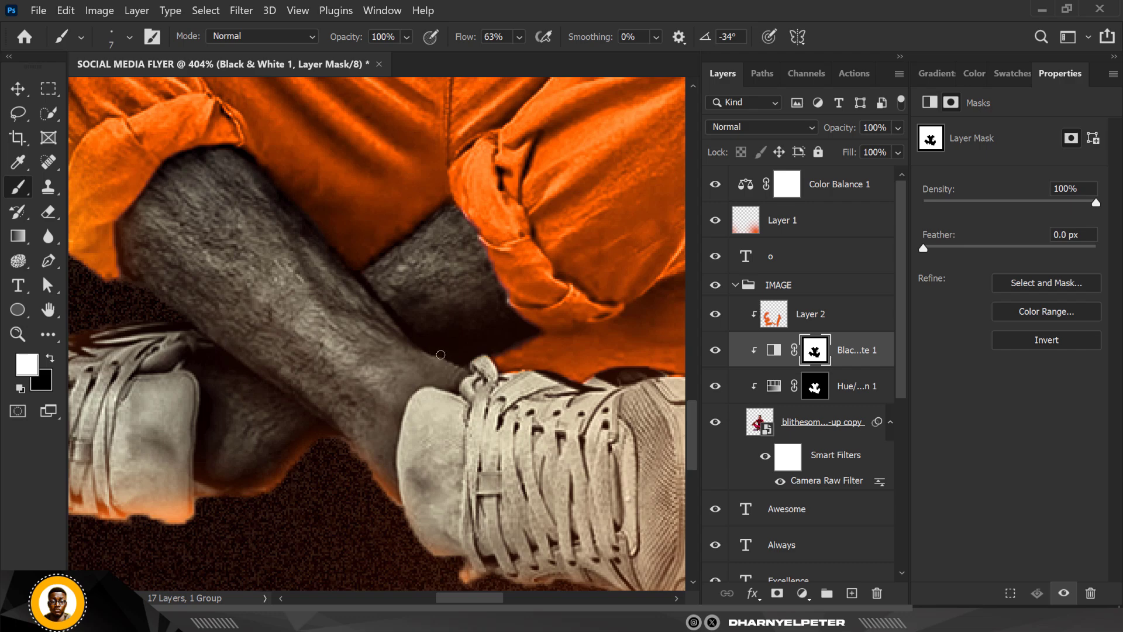
scroll(443, 355, down, 3)
scroll(400, 333, down, 5)
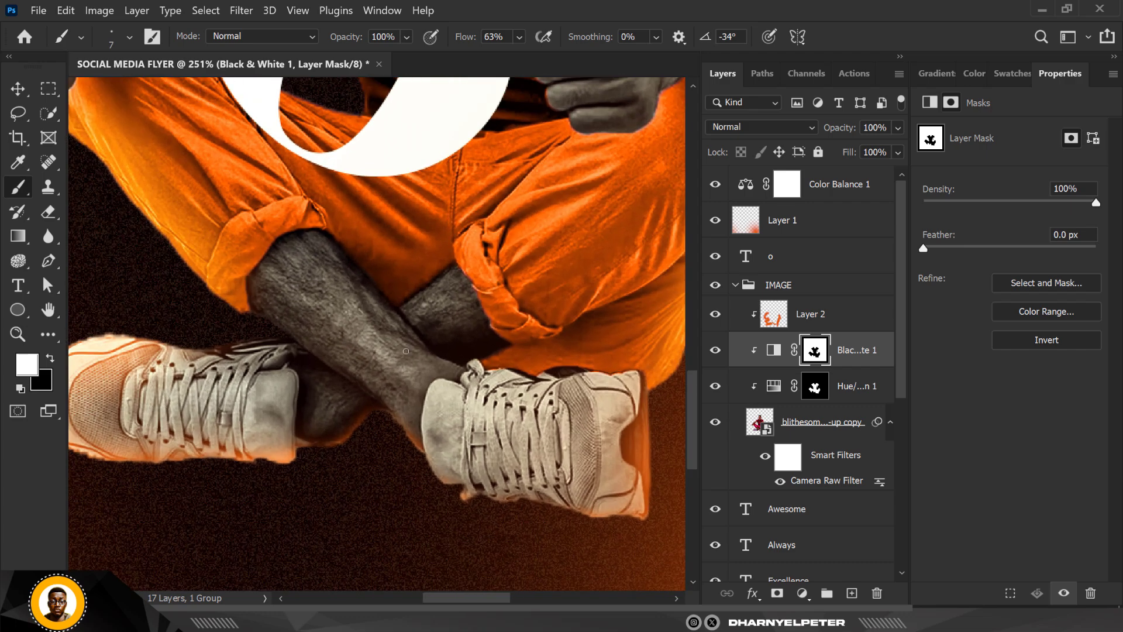
scroll(431, 339, up, 1)
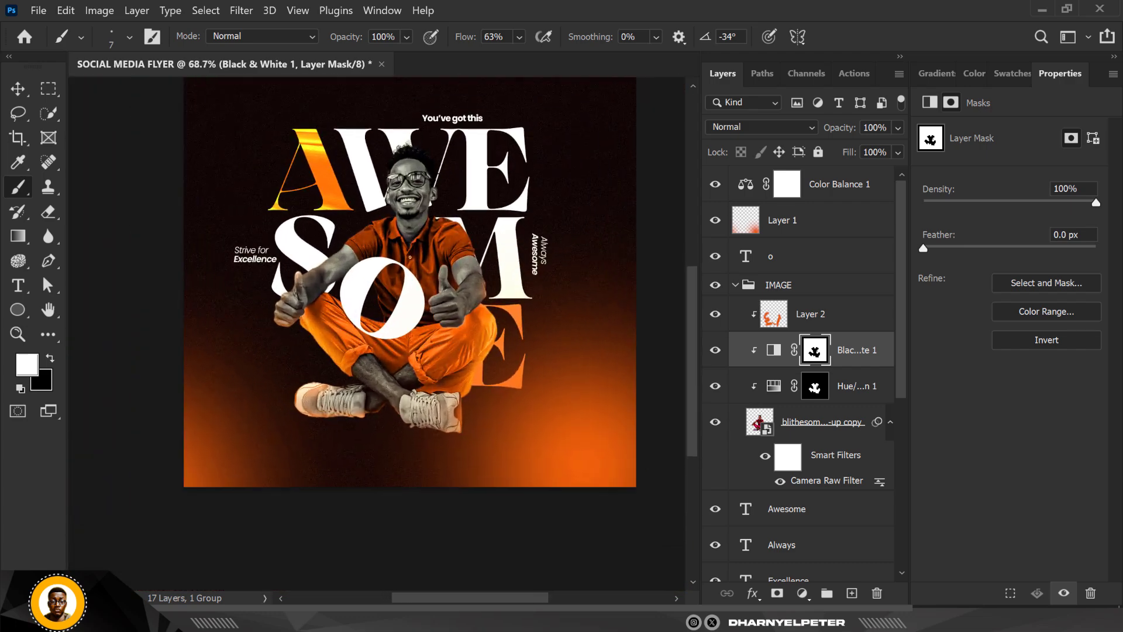
scroll(409, 282, down, 1)
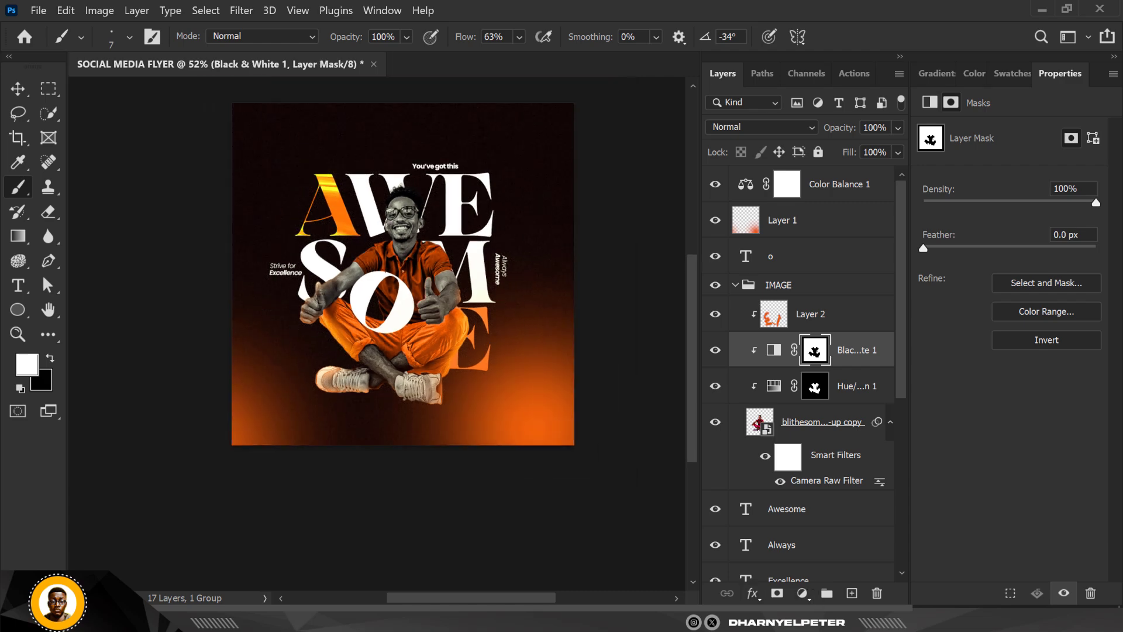
scroll(392, 334, up, 2)
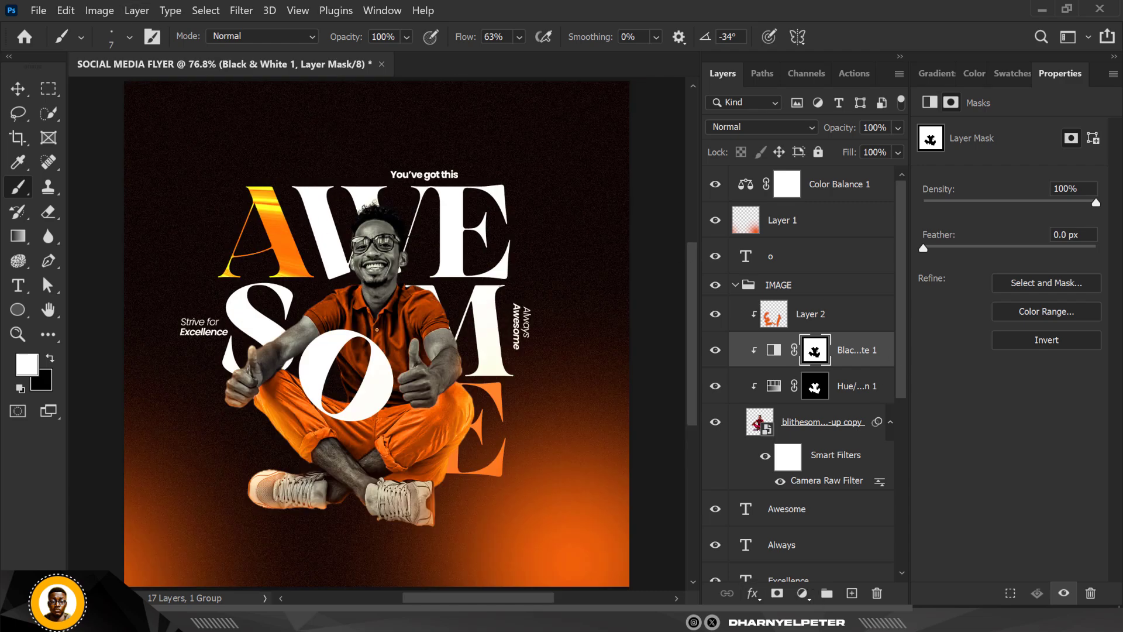